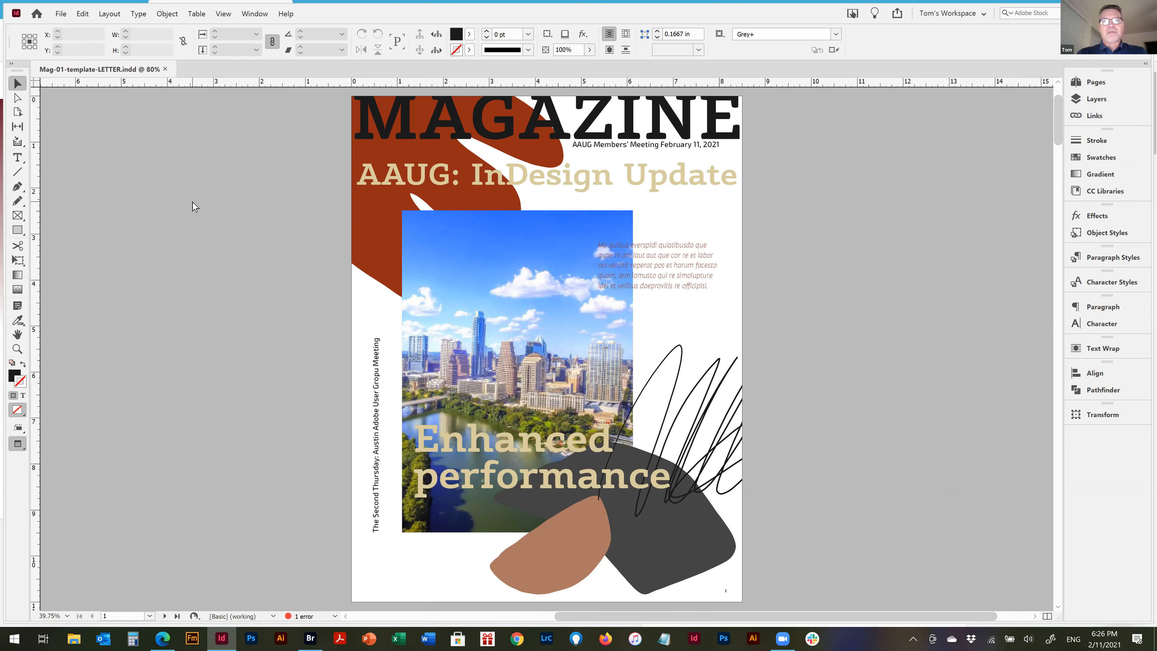
Bring up the new document setup and review the recent items and templates, trying the [Default] and custom 1920 x 1080 px presets
key(ctrl+n)
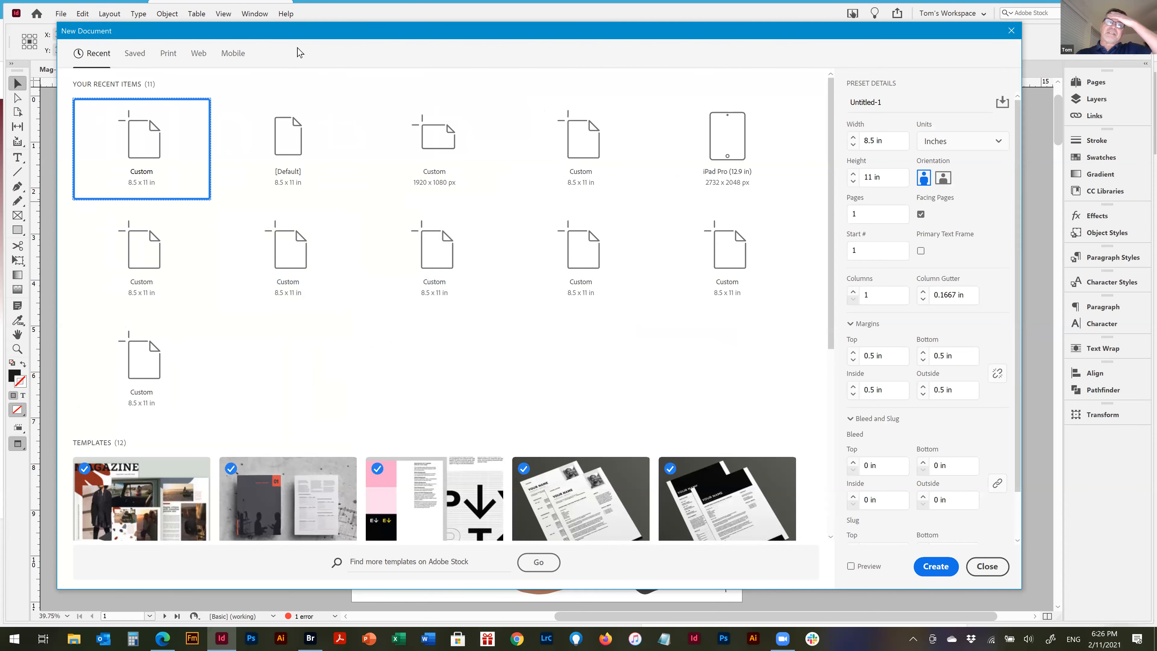
drag(318, 34, 345, 29)
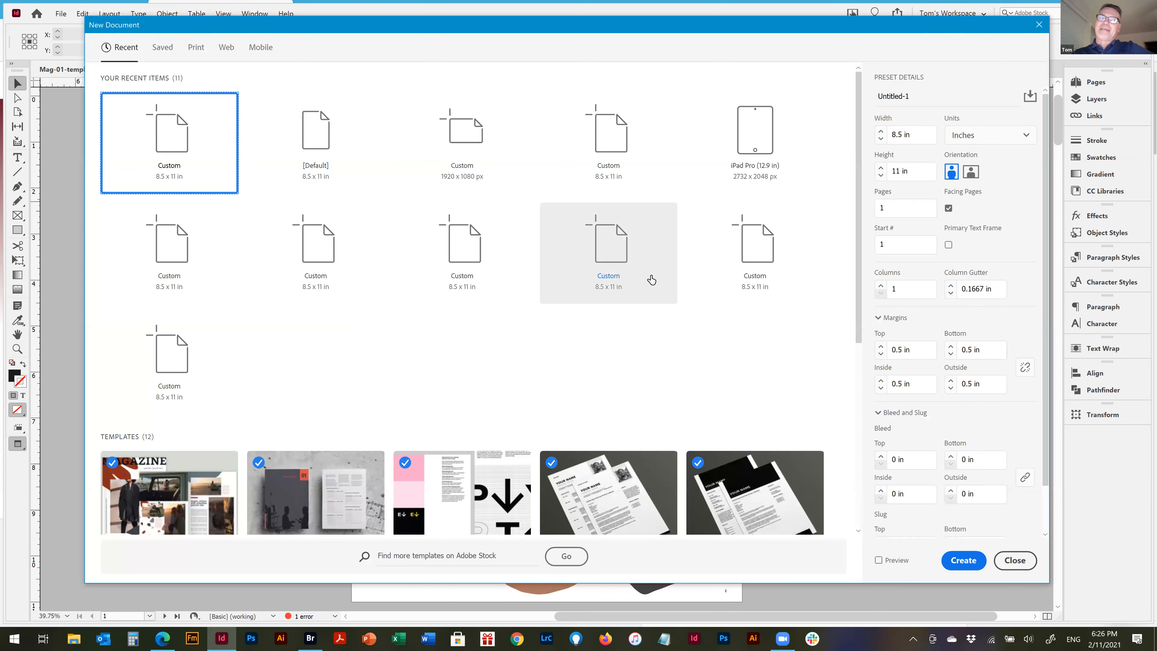
scroll(656, 444, down, 5)
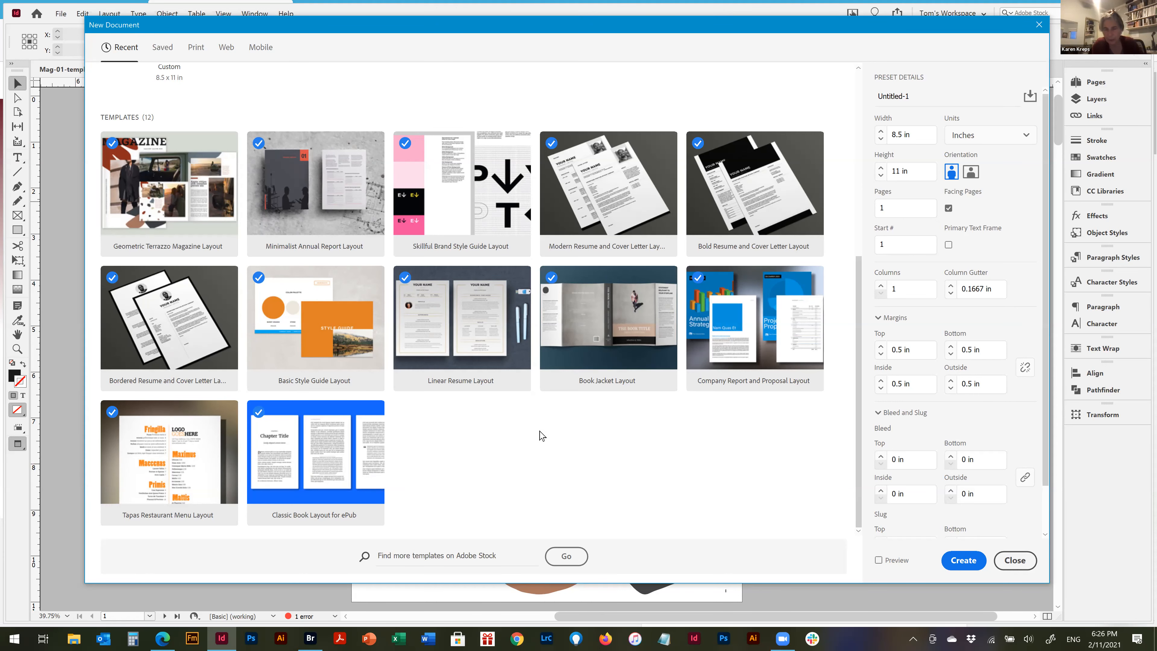
scroll(538, 434, up, 6)
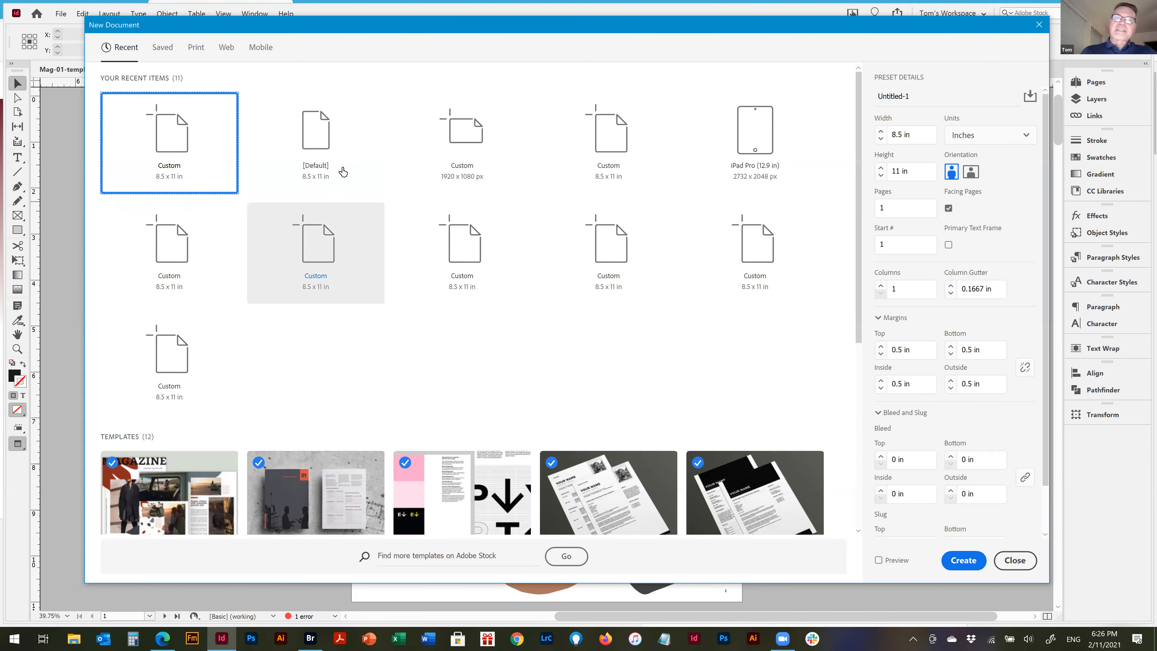
click(316, 143)
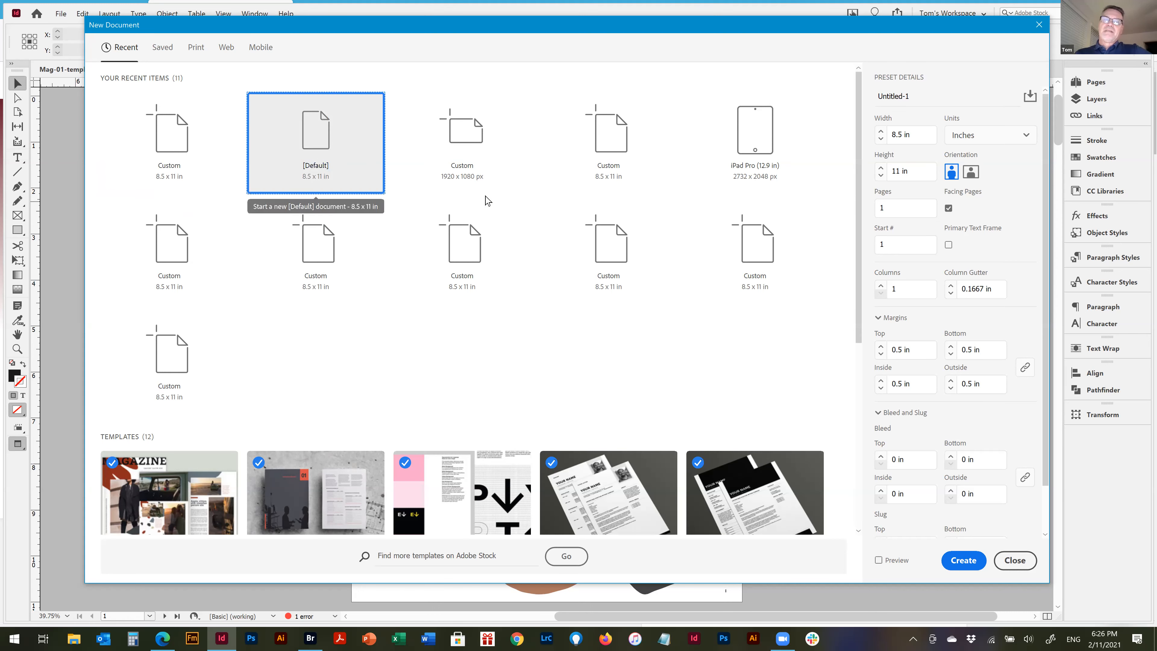
click(510, 191)
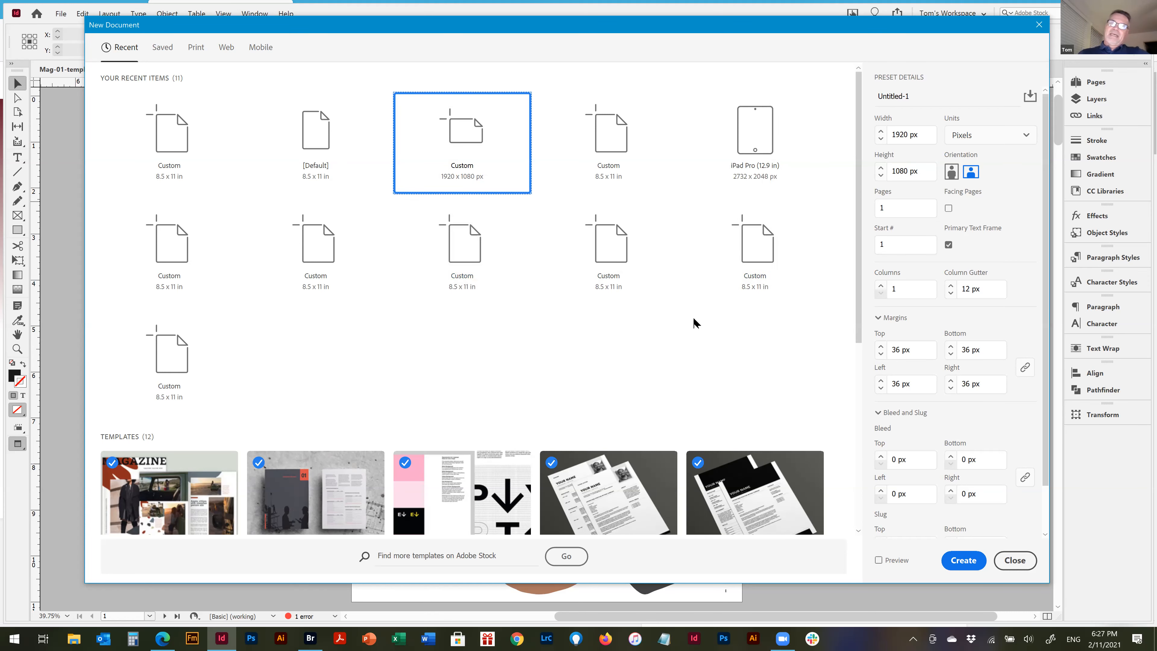
scroll(539, 250, down, 5)
scroll(501, 219, up, 5)
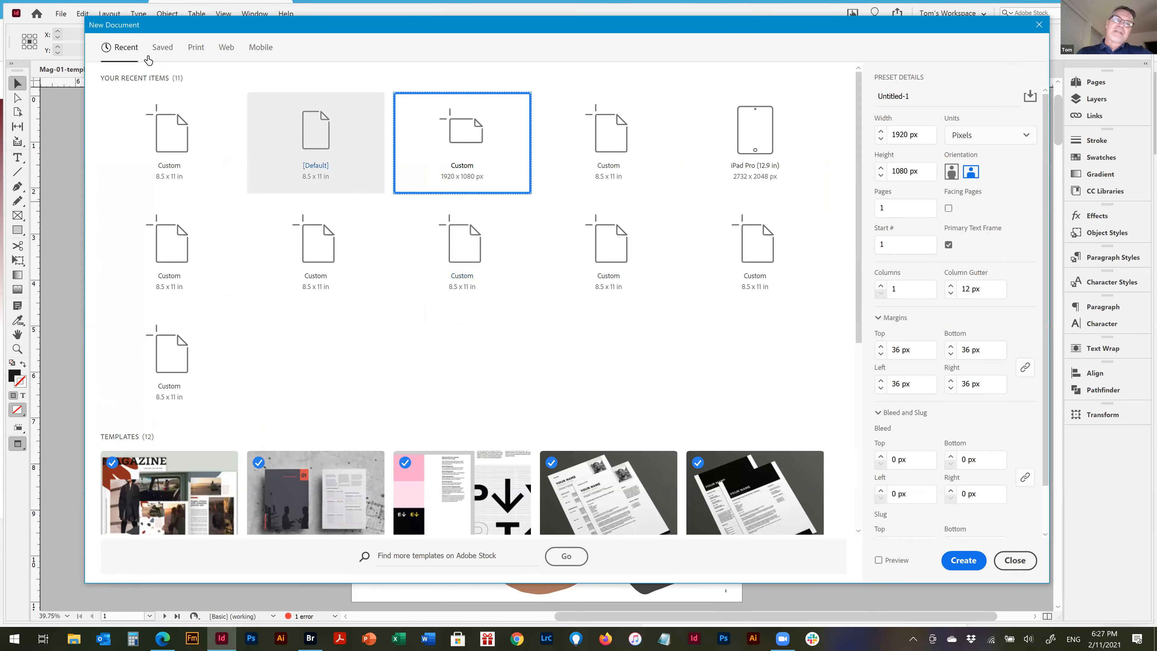
Examine the full set of blank print presets, the print templates and the Adobe Stock template search field
click(196, 48)
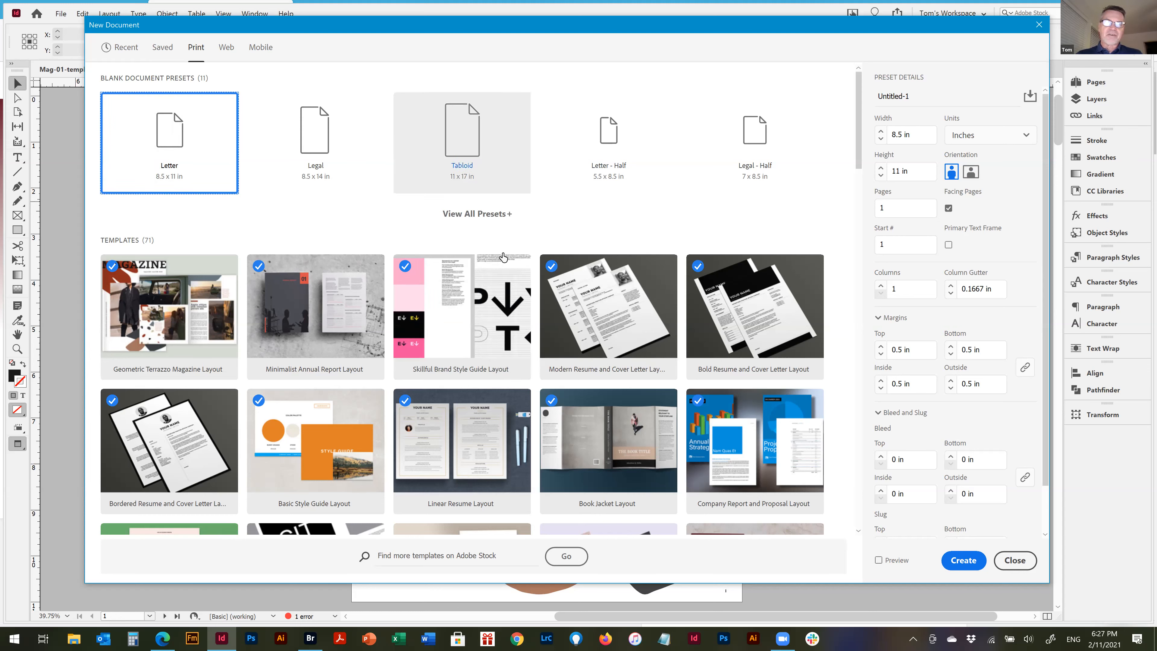
click(504, 218)
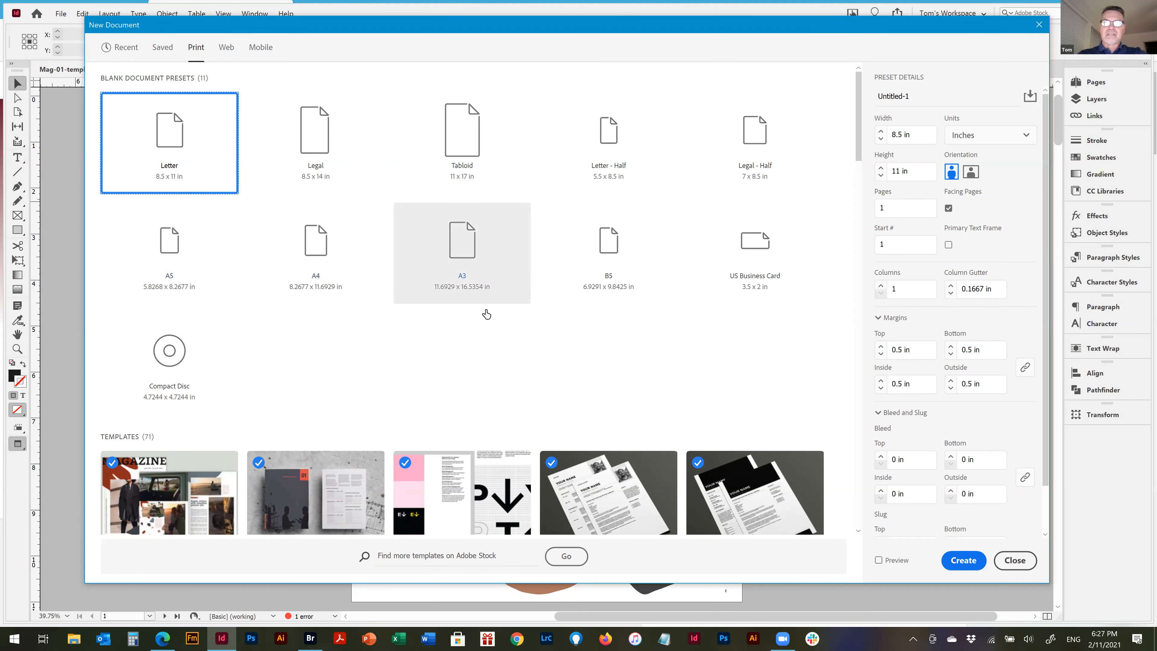
scroll(492, 314, down, 10)
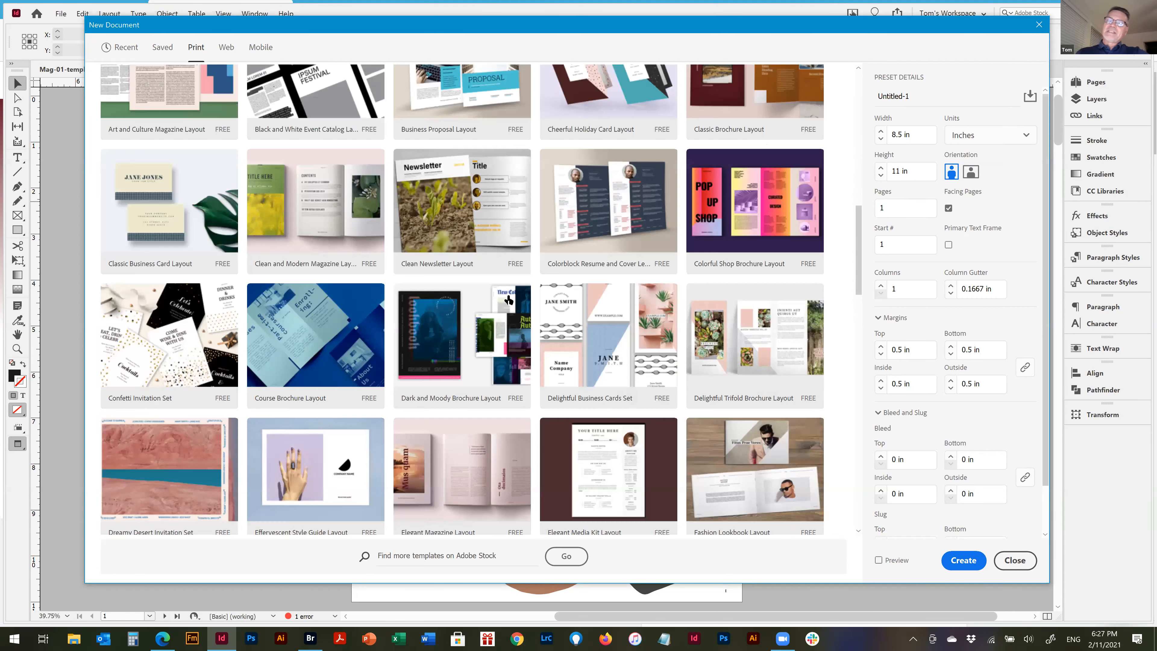
scroll(506, 301, down, 5)
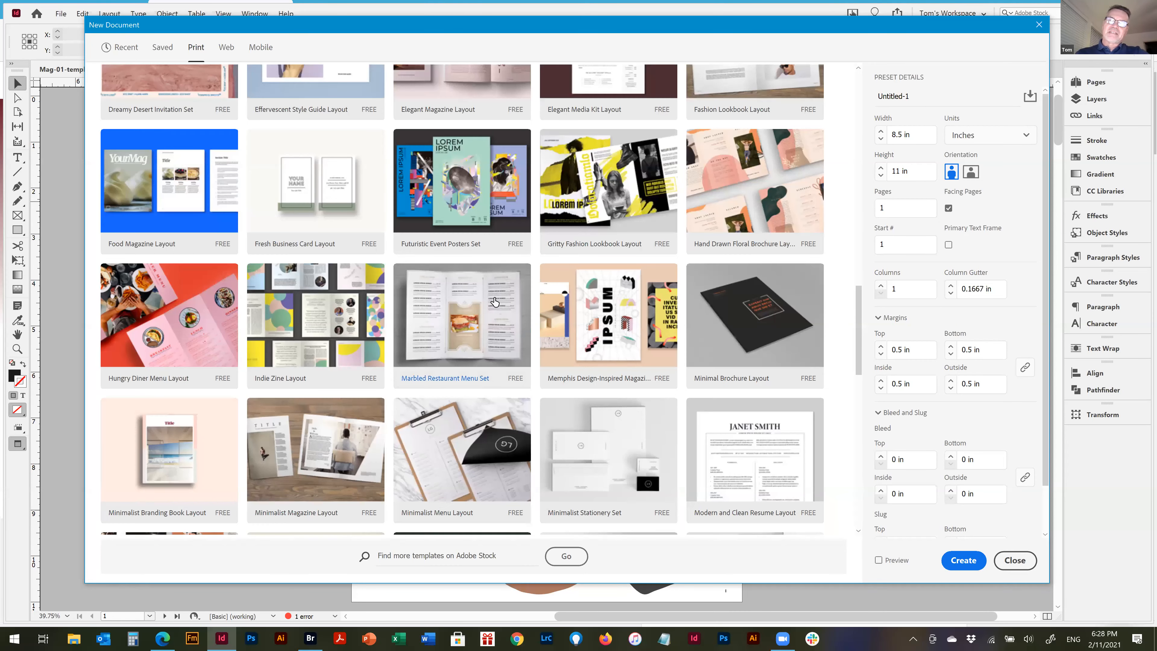
scroll(494, 301, up, 5)
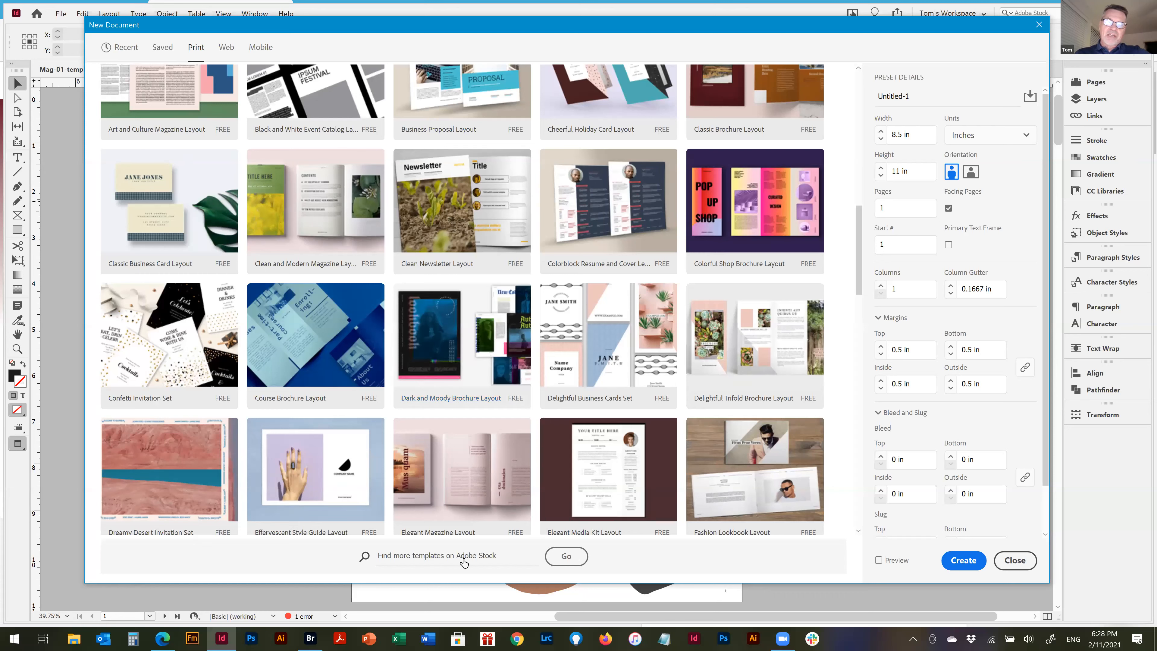
click(401, 557)
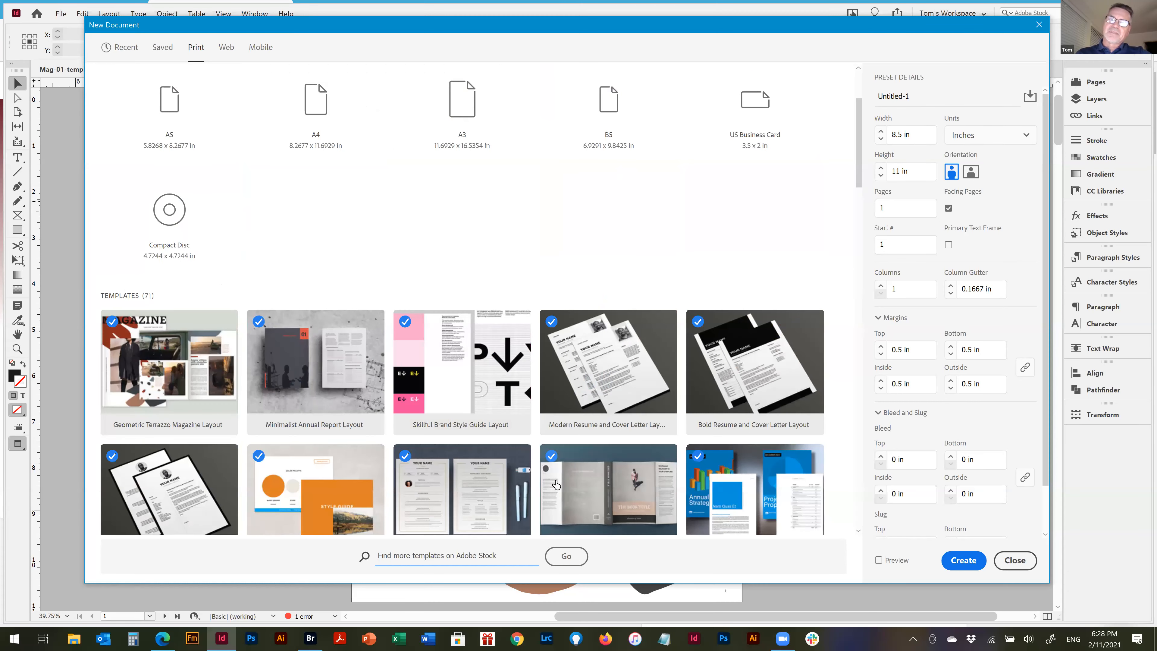
scroll(499, 433, up, 3)
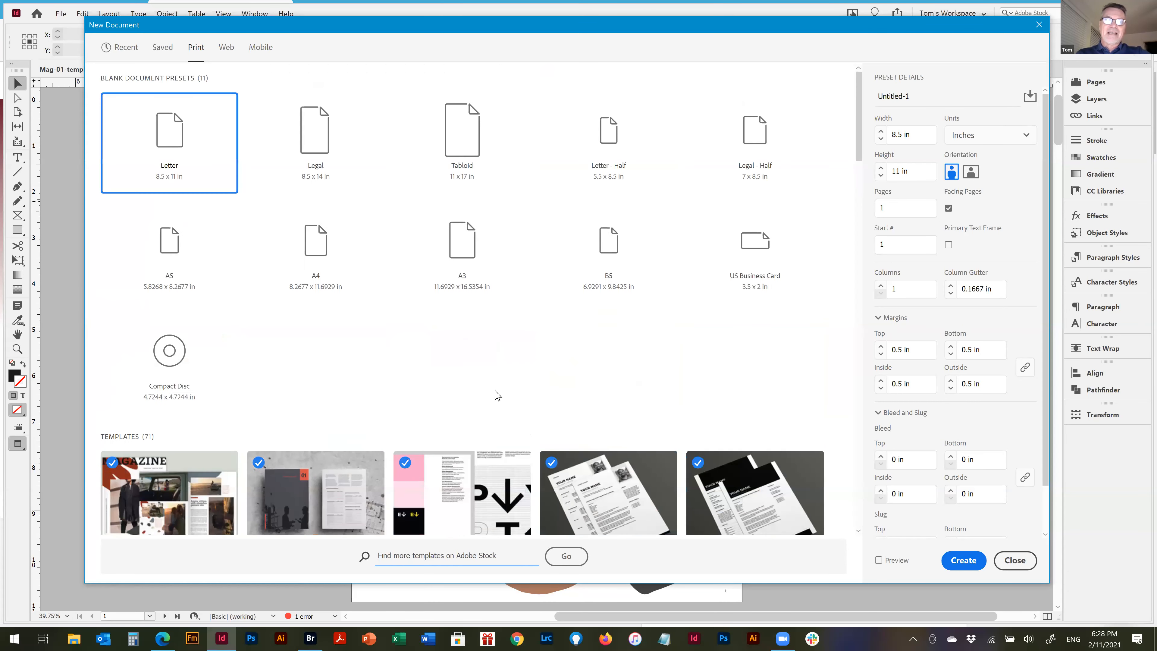
Review the web and mobile presets and templates, trying the iPhone 8/7/6 Plus preset, and leave without creating a document
click(226, 49)
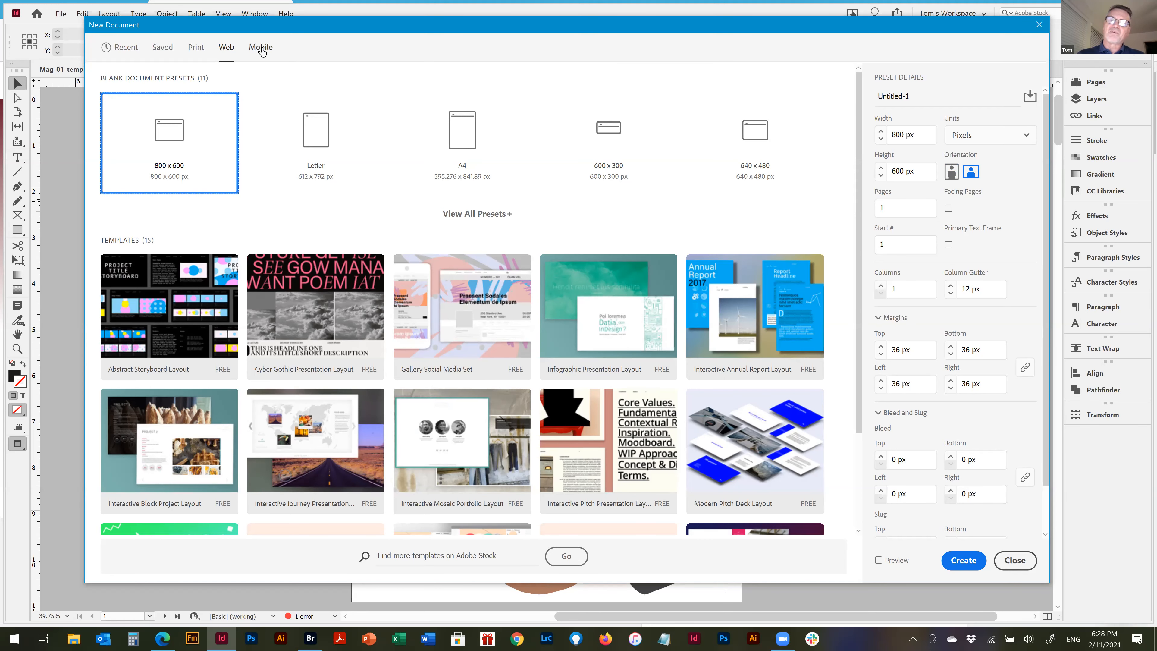
click(261, 49)
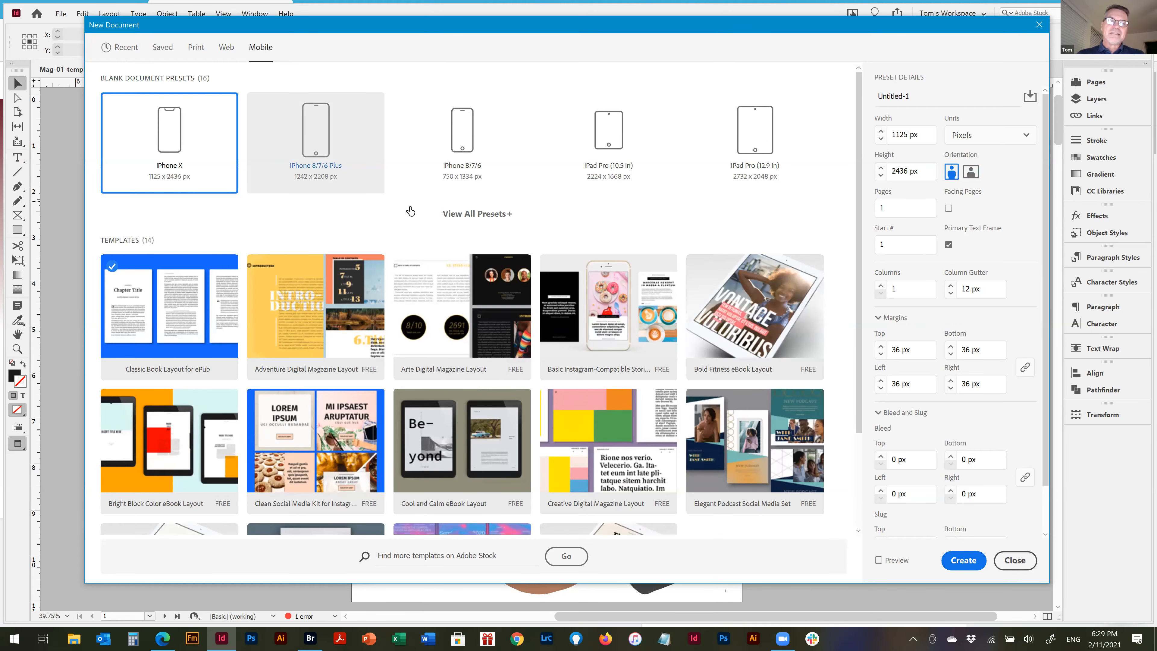
key(Right)
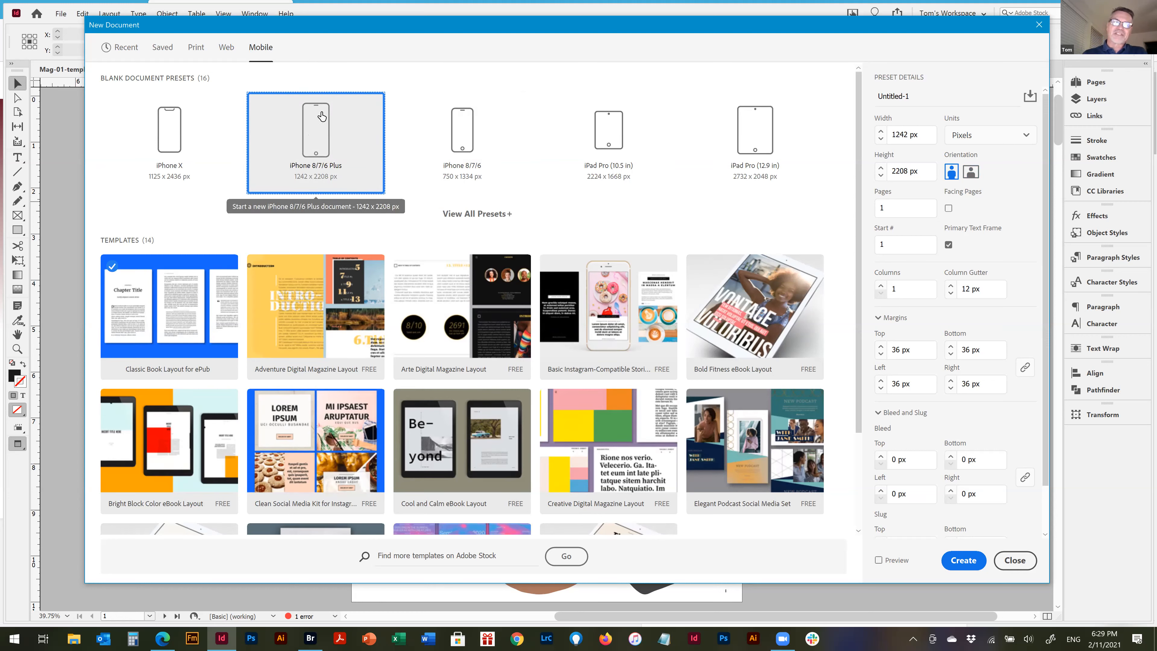
scroll(552, 361, down, 3)
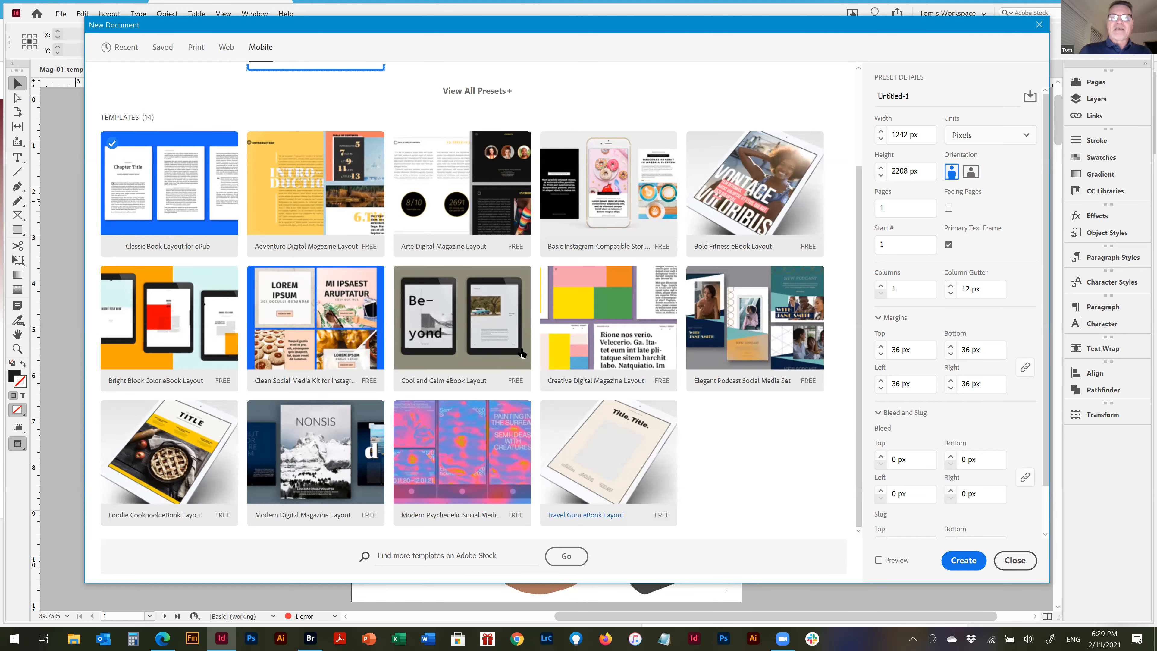
scroll(501, 332, up, 3)
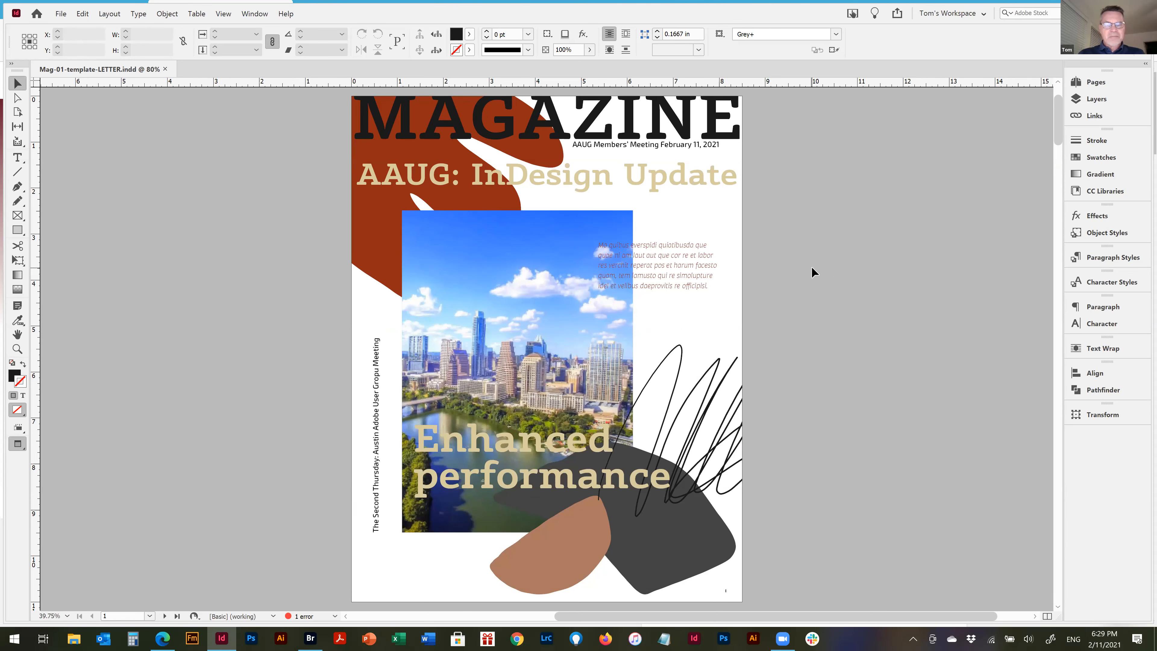
Examine the magazine's contents spread and its rust and brown shapes, glance at the following spread, and return to the contents spread
key(shift+Page_Down)
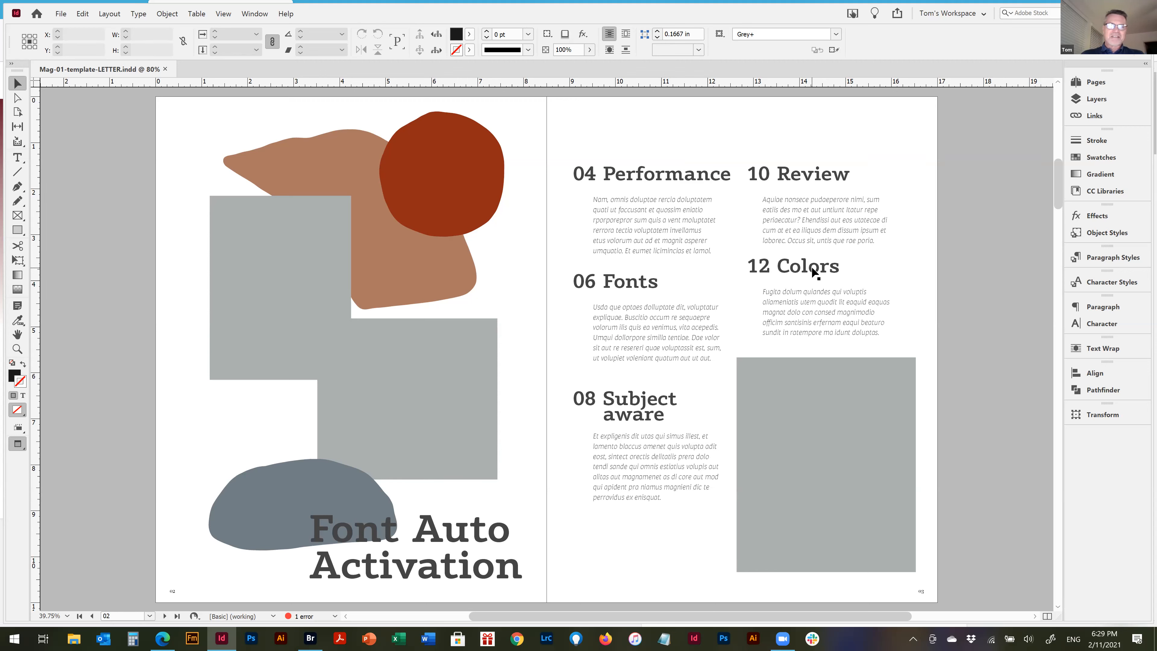
click(417, 145)
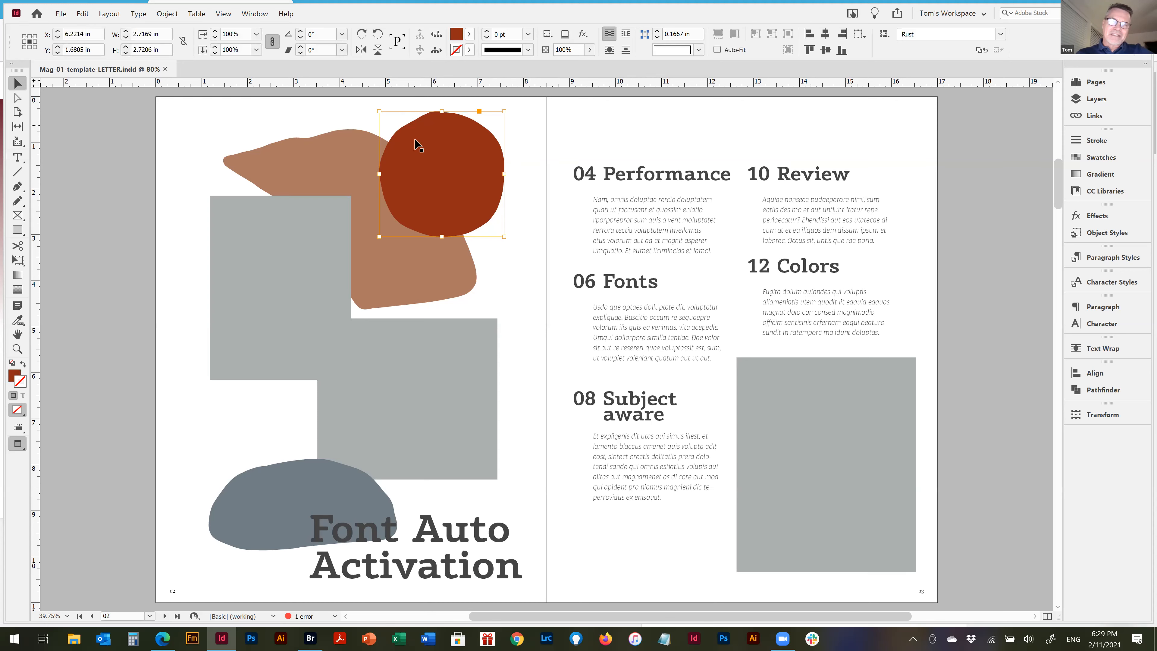
click(352, 144)
click(464, 125)
click(325, 155)
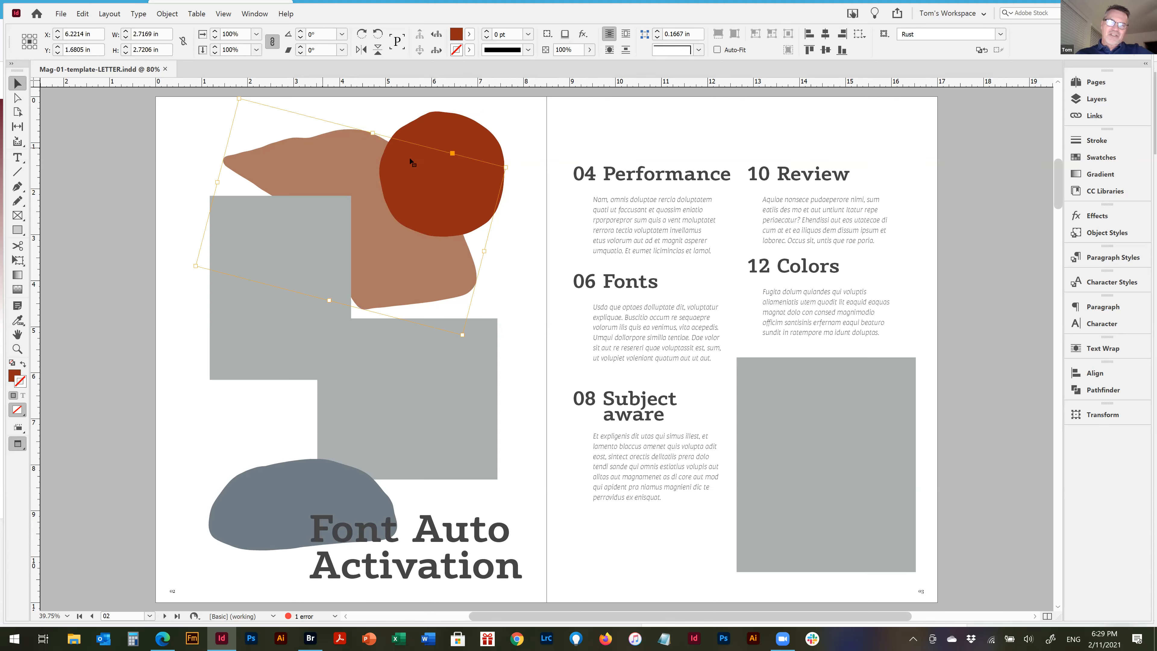
click(906, 196)
key(Page_Down)
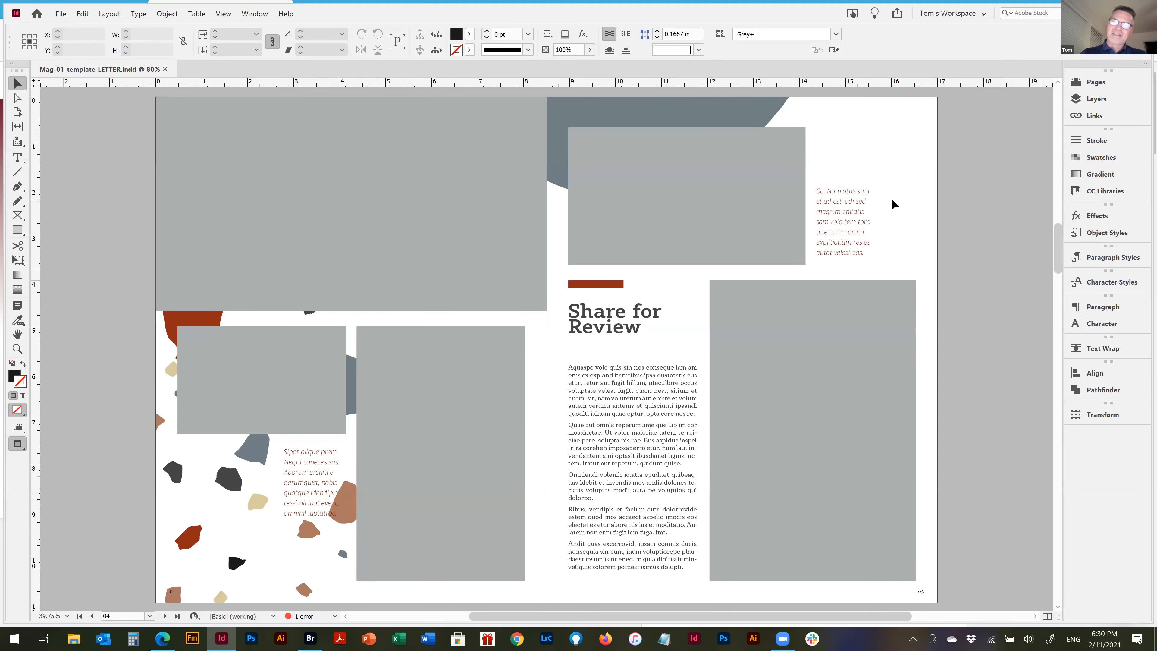
key(Page_Up)
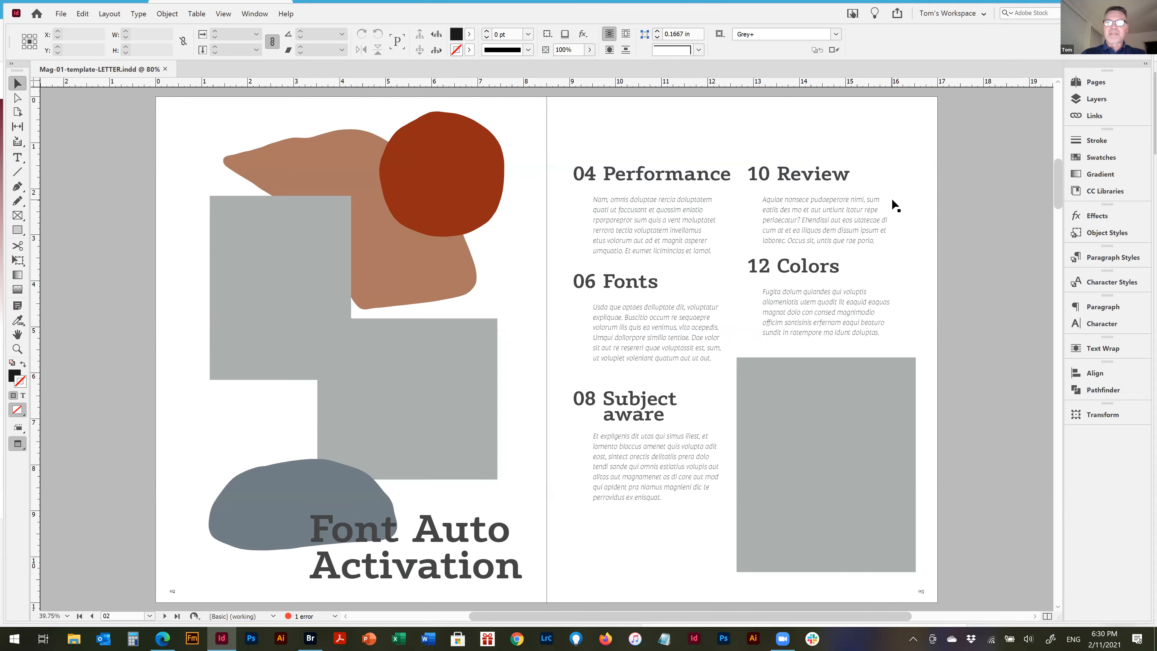
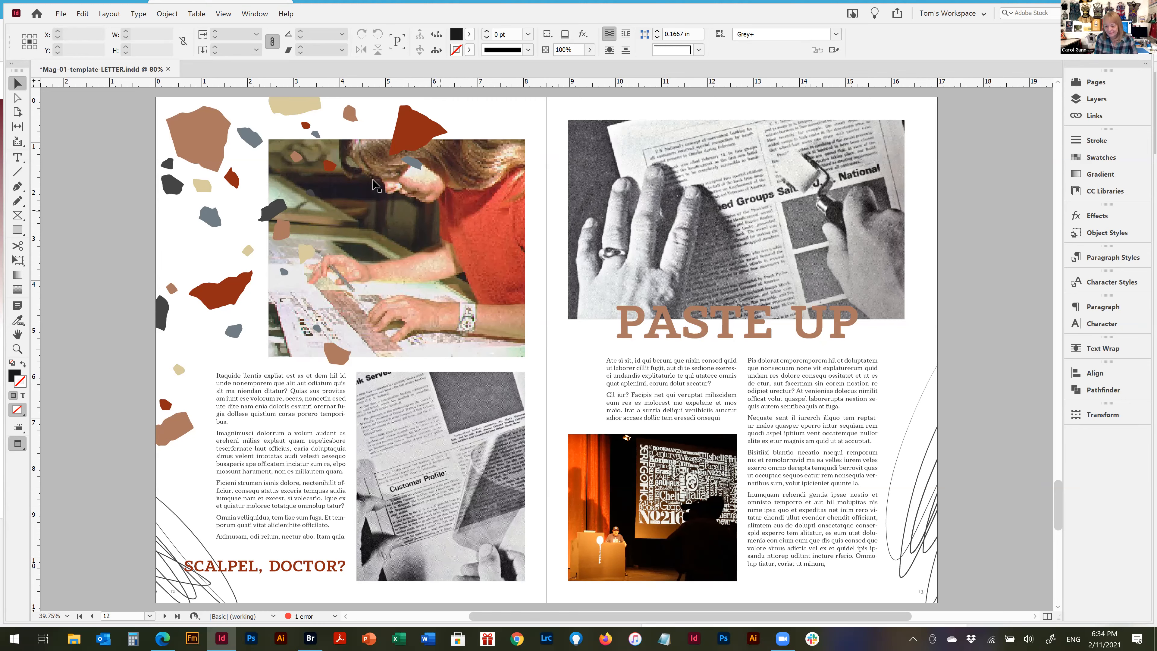
Switch the PASTE UP spread from preview to the normal view with frames and guides, leaving nothing selected and its surrounding pasteboard in view
click(604, 141)
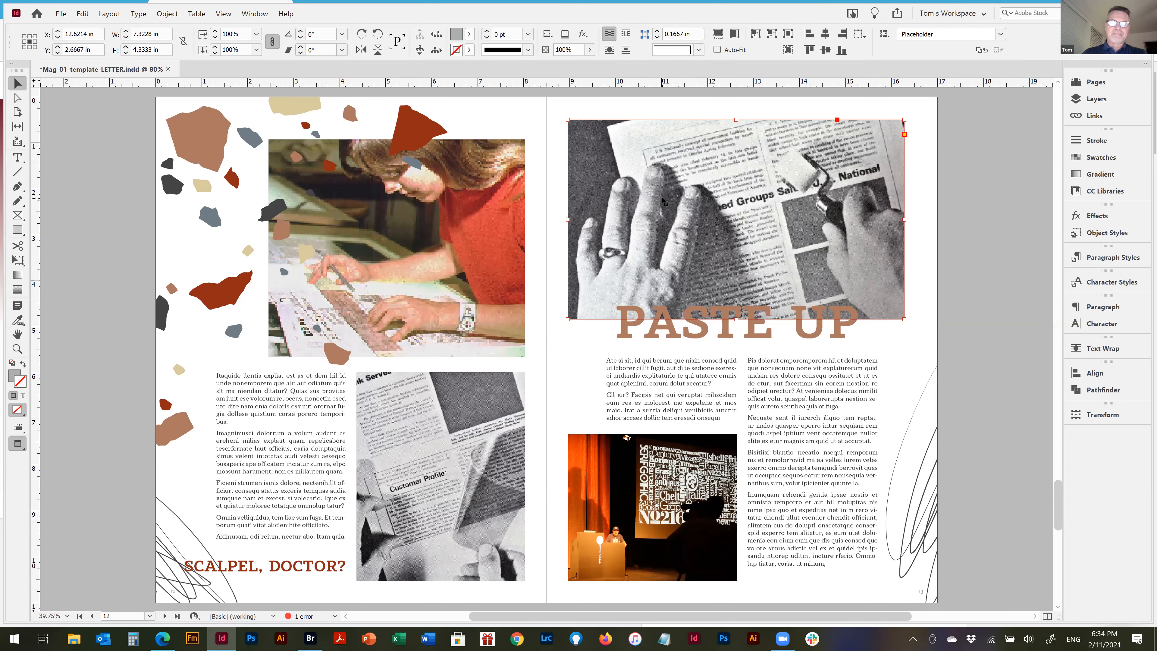
key(w)
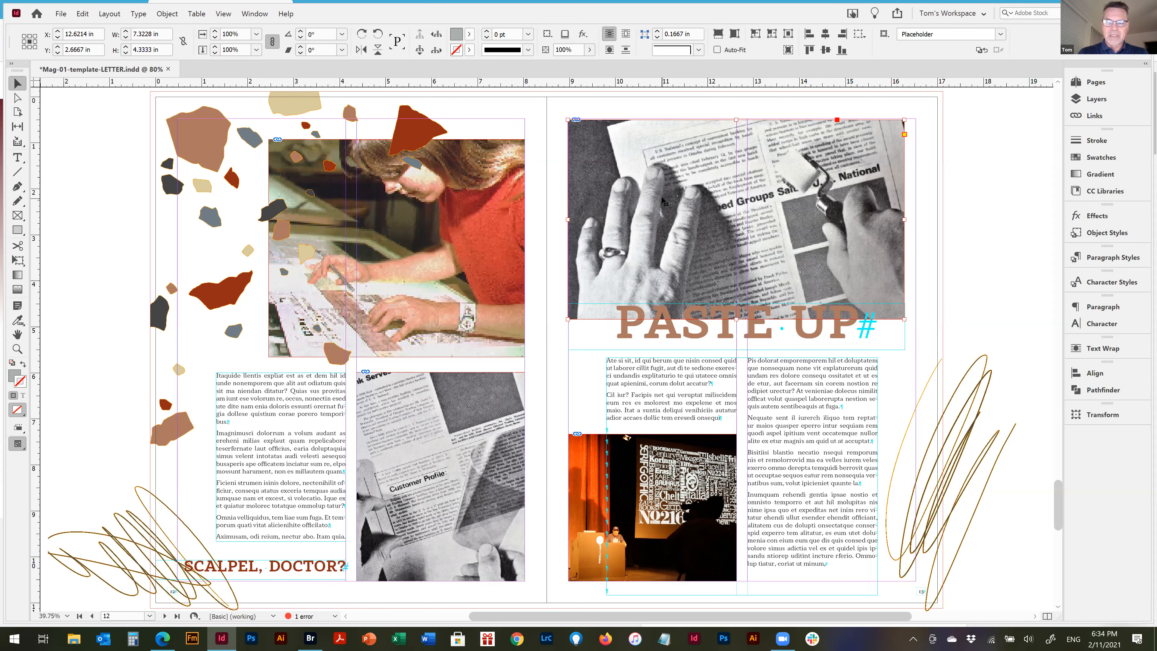
key(ctrl+minus)
key(ctrl+alt+0)
key(ctrl+shift+a)
key(ctrl+minus)
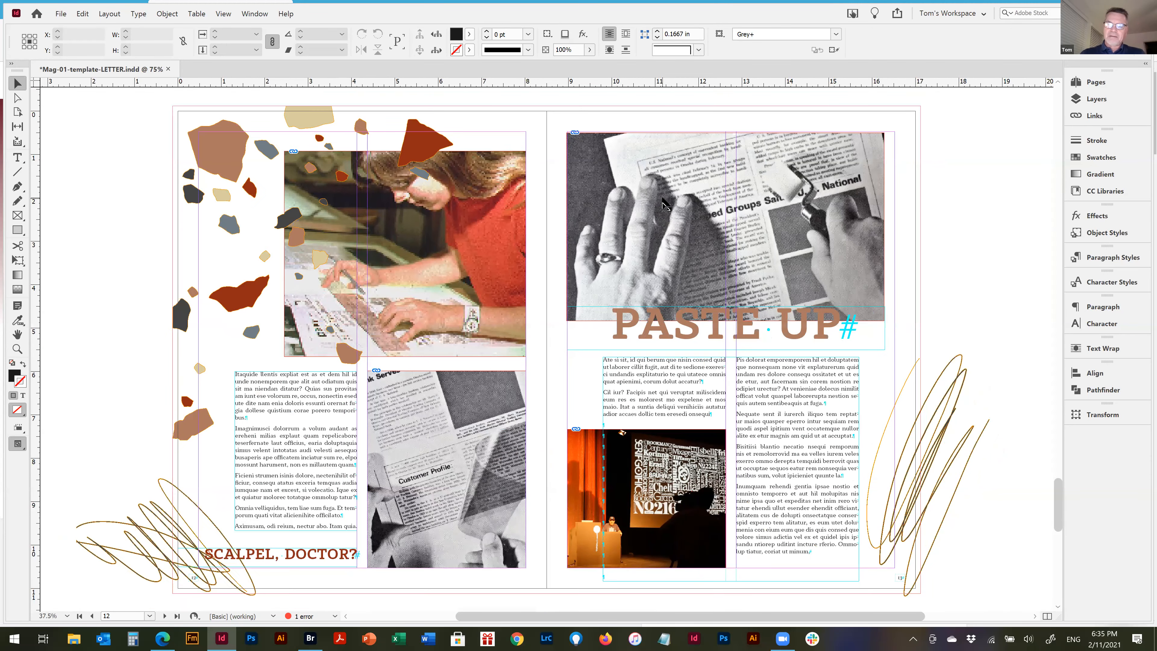
key(ctrl+minus)
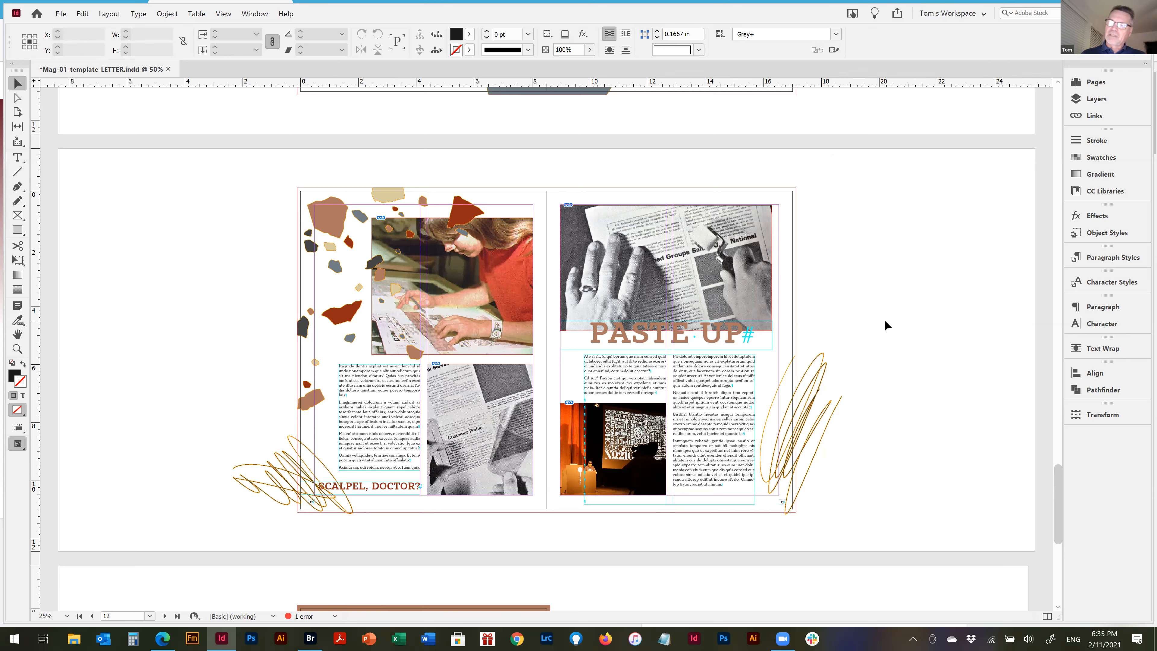
Try matching the pasteboard to the theme color, and turn that option off again
right_click(869, 224)
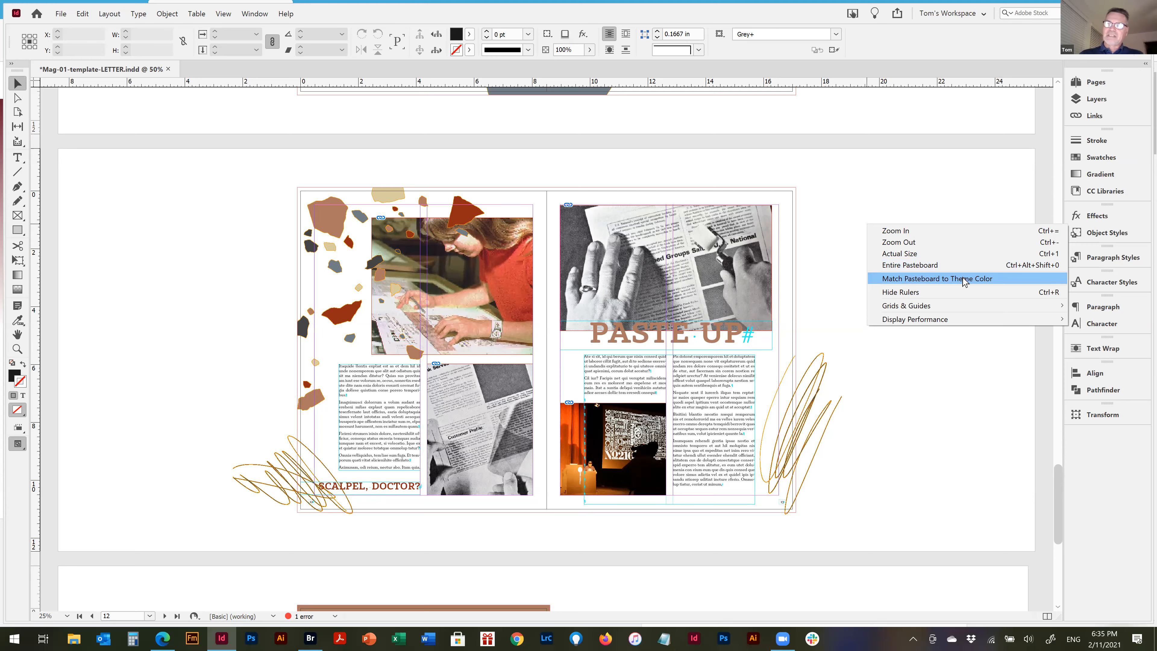
click(965, 279)
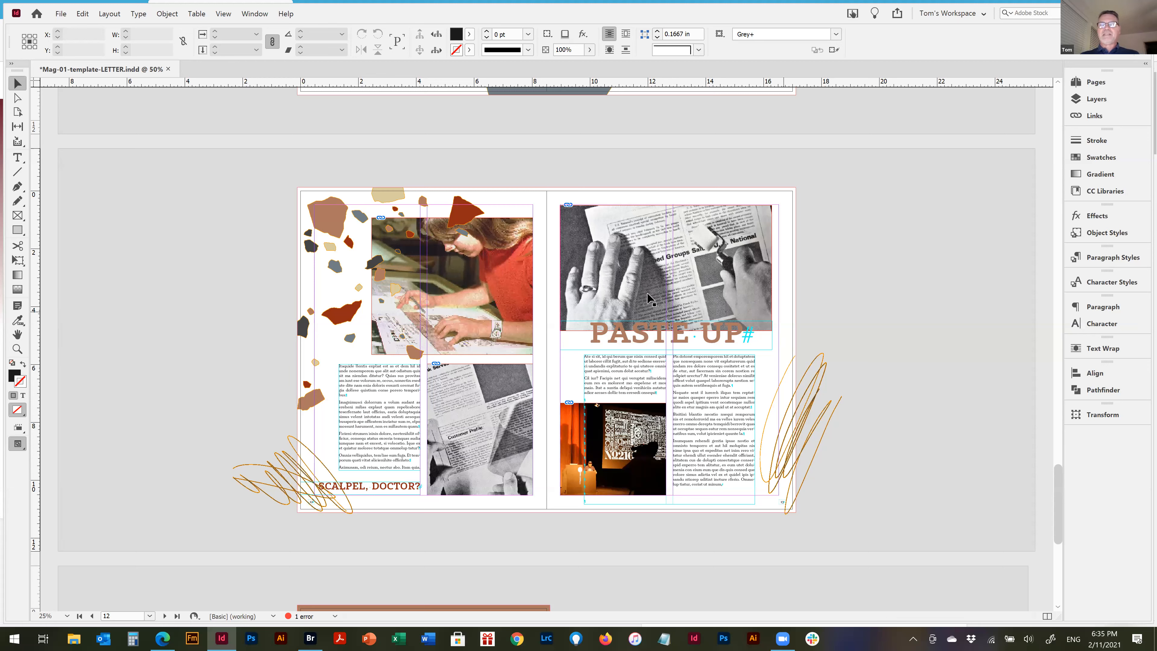
right_click(857, 217)
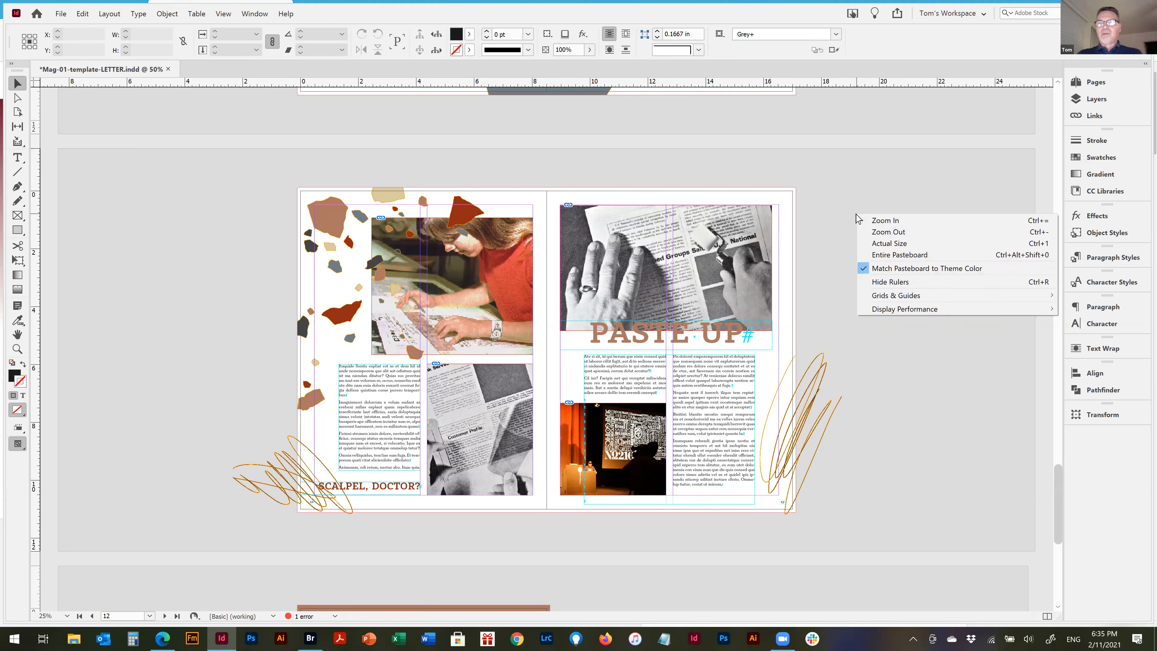
click(887, 269)
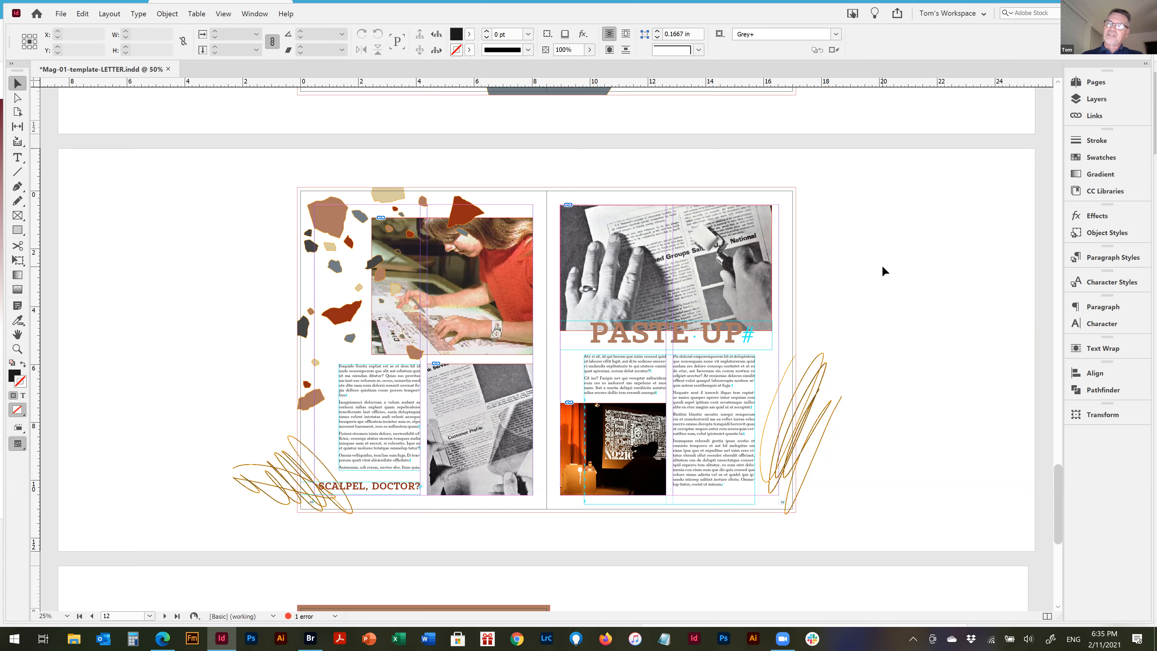
Compare the PASTE UP spread in preview and in normal view
key(w)
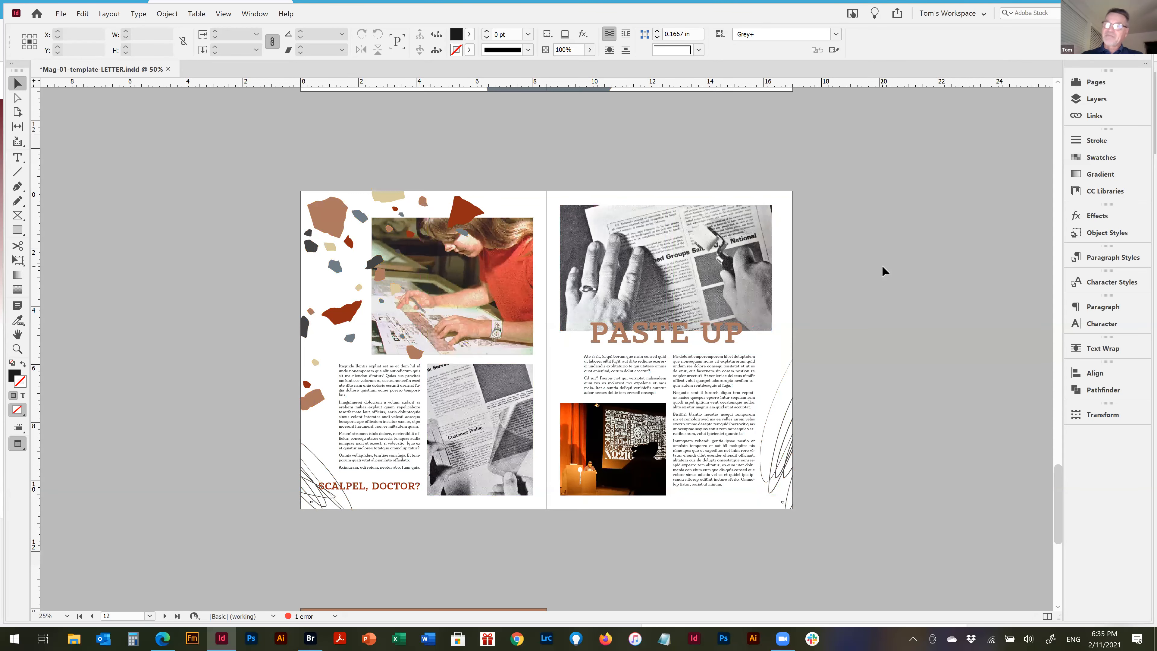
key(w)
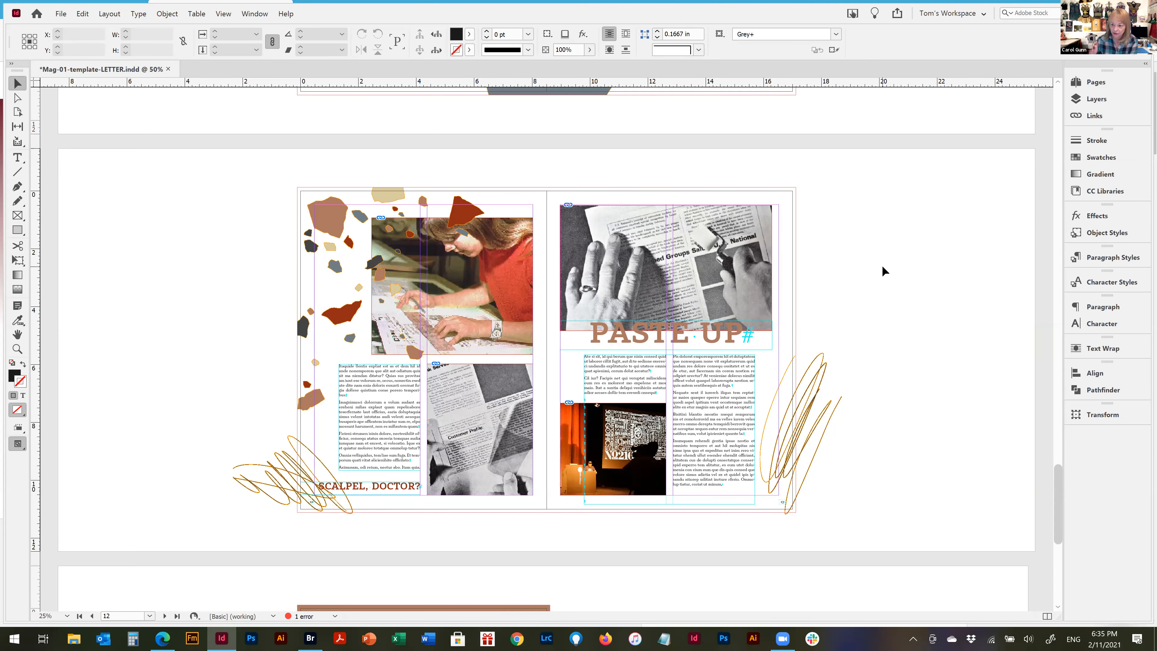
key(w)
key(w)
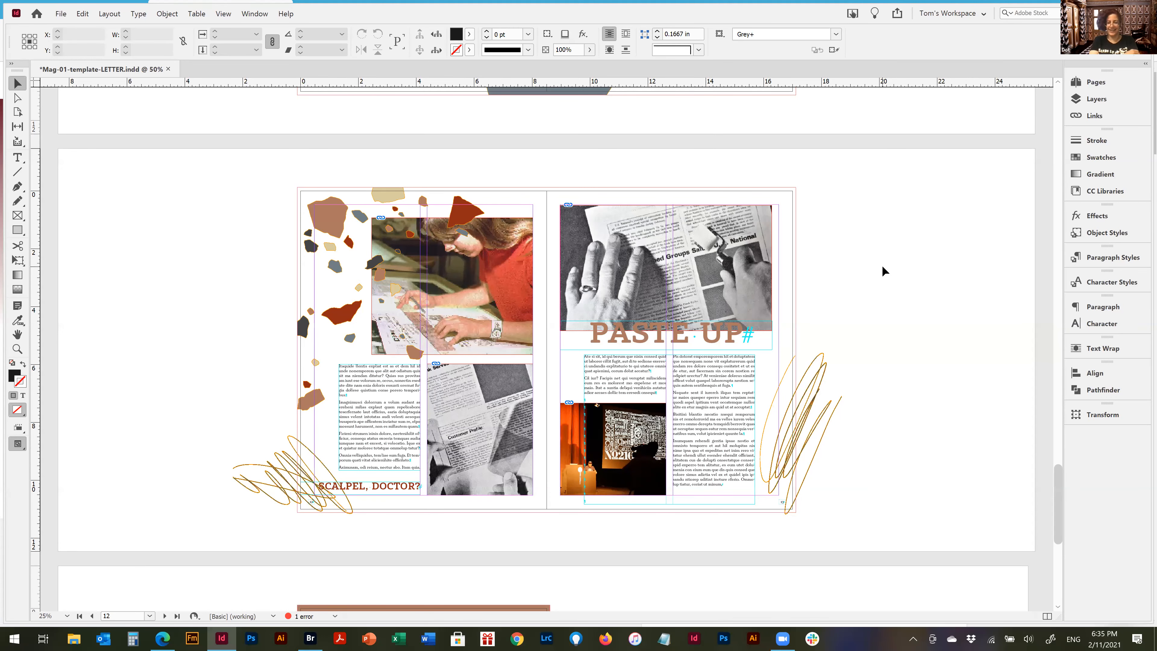
Try replacing a passage spanning the first two body paragraphs under the PASTE UP heading with "W", undo the typing and leave text editing
key(ctrl+space)
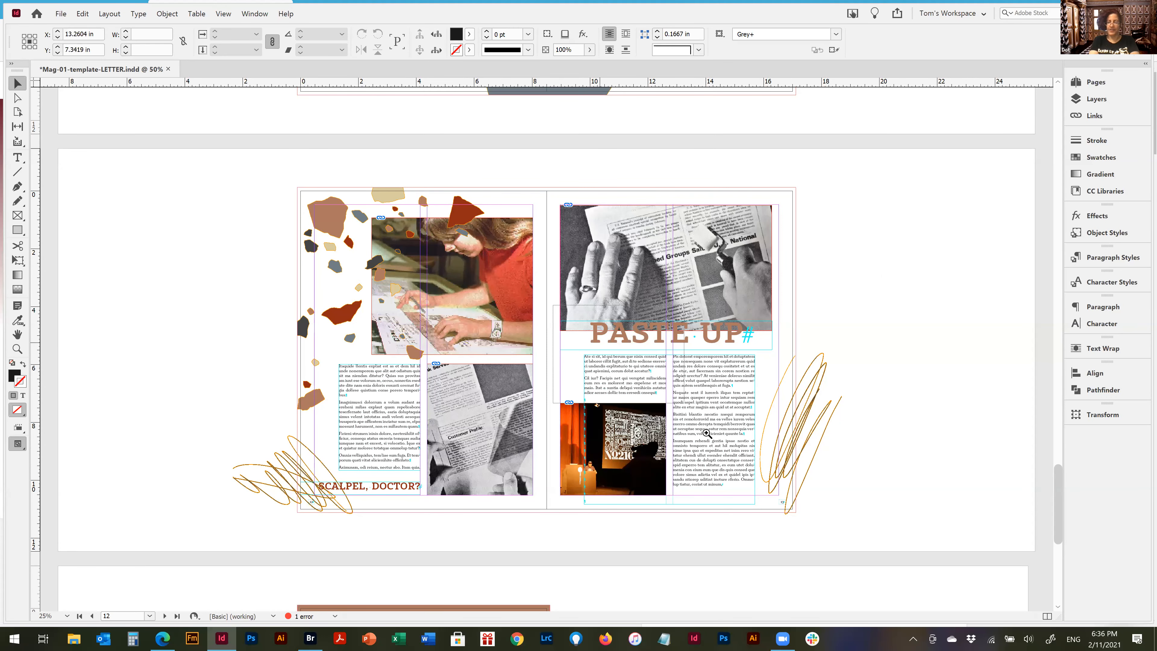
drag(553, 304, 707, 435)
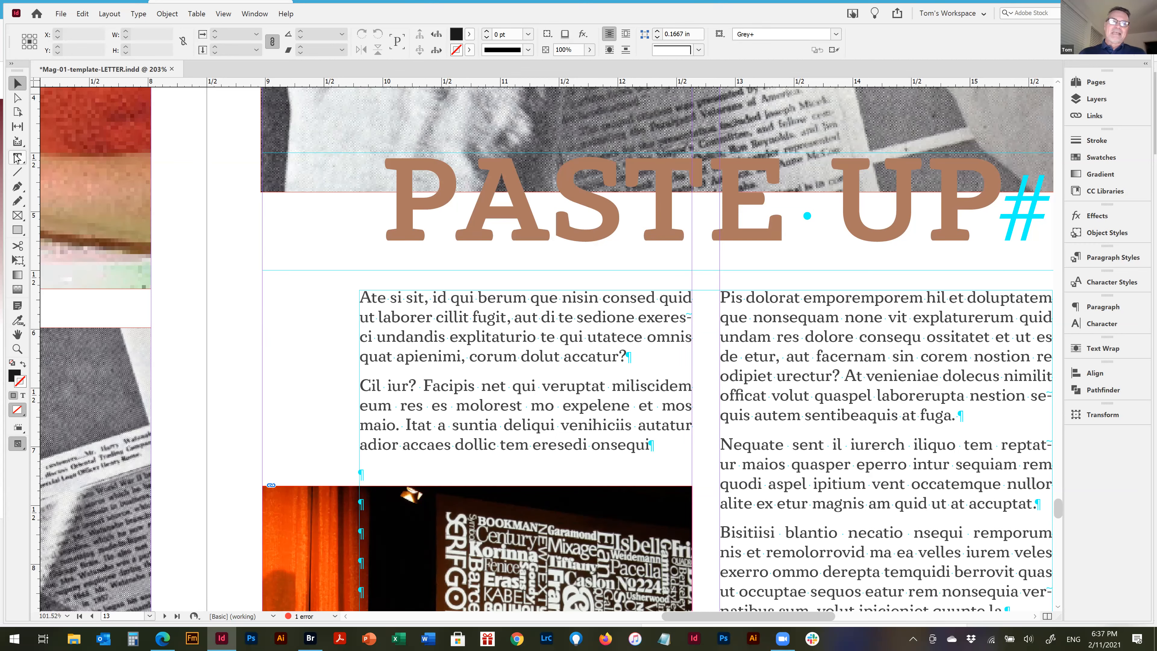
click(473, 349)
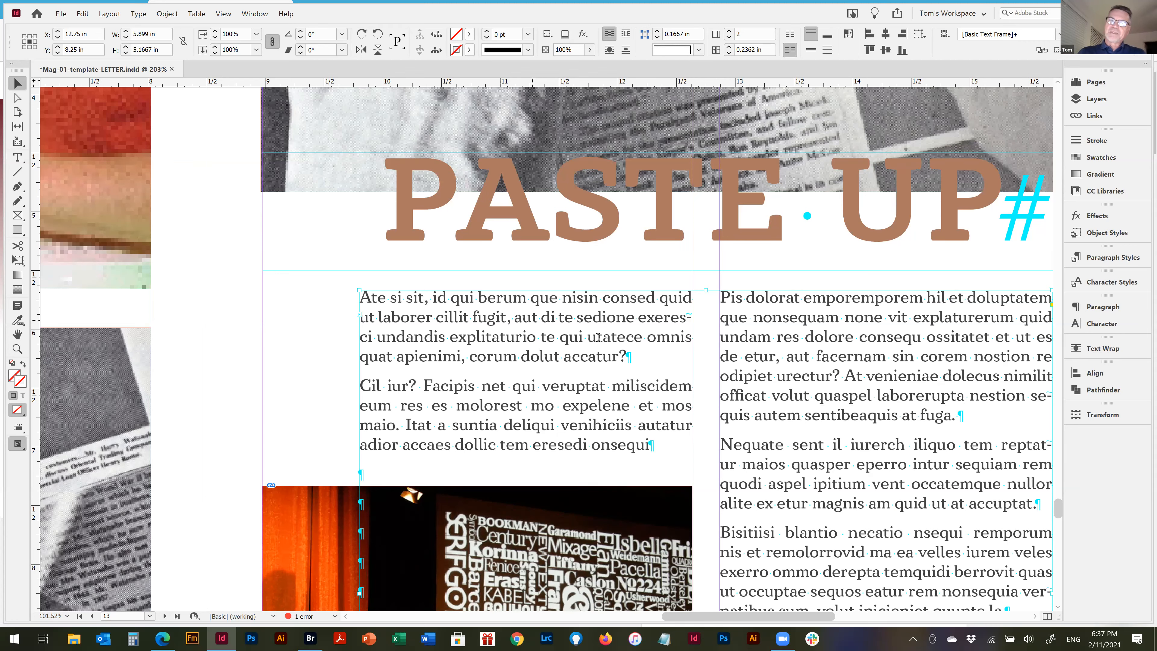
double_click(610, 352)
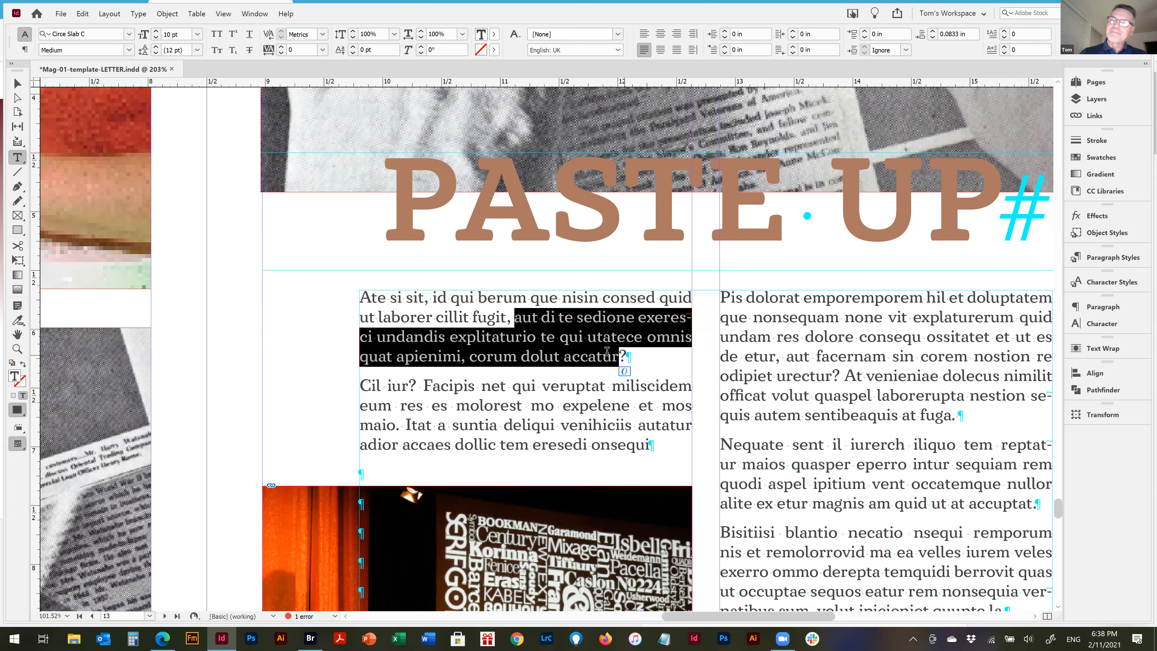
drag(569, 338, 682, 410)
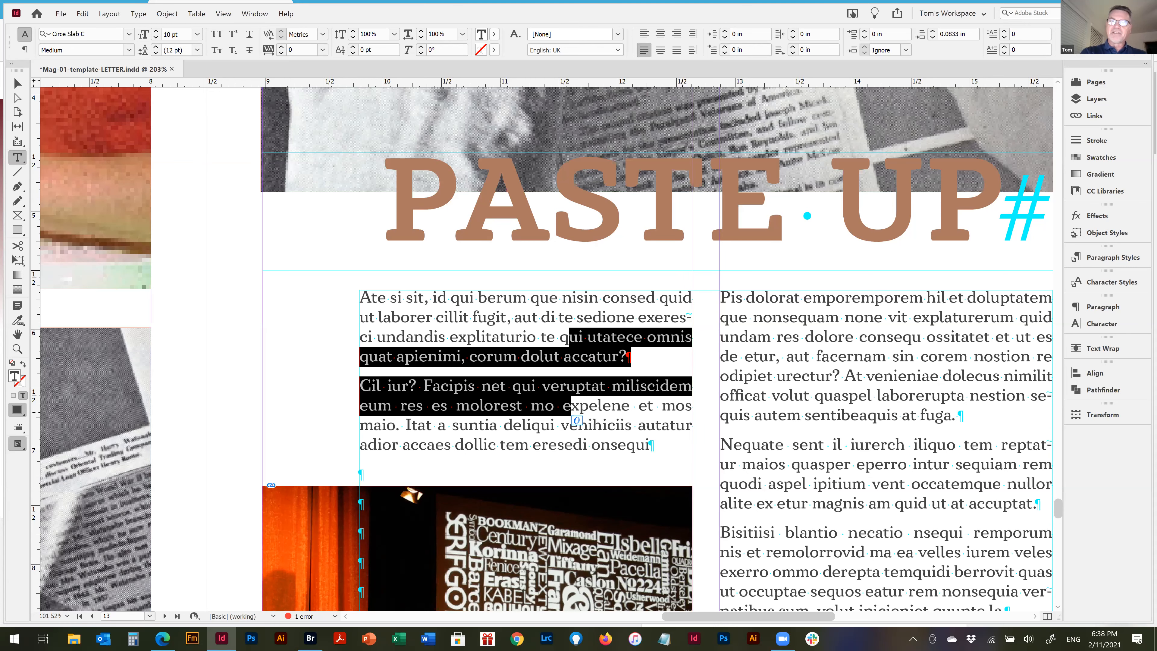
text(Wxpelen)
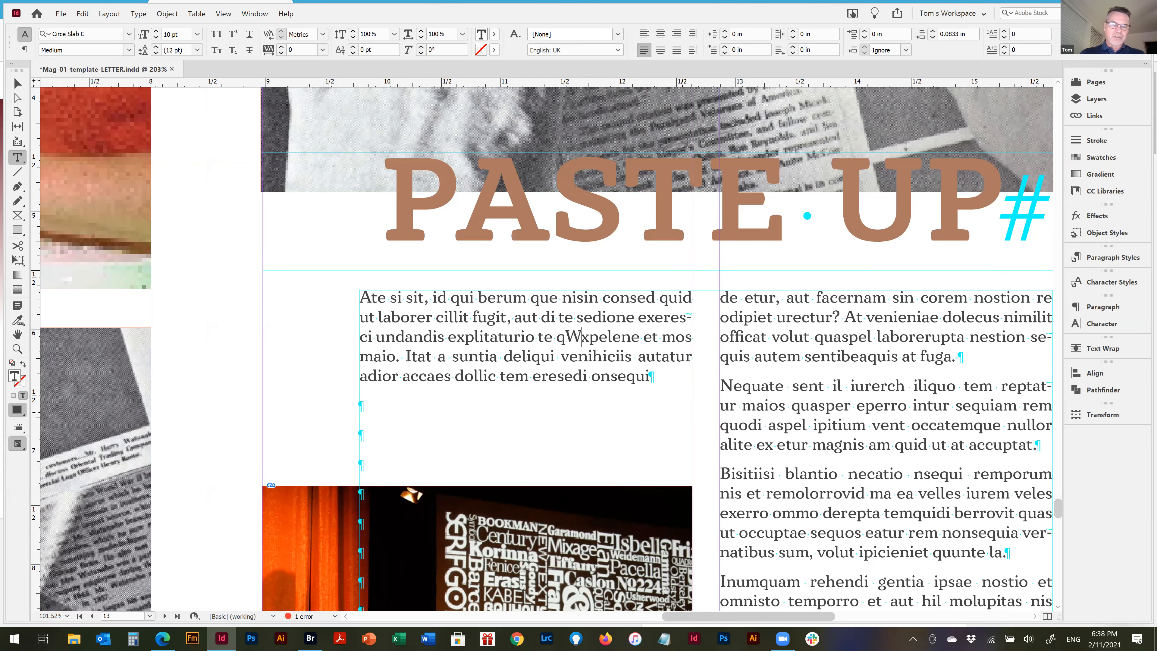
key(ctrl+z)
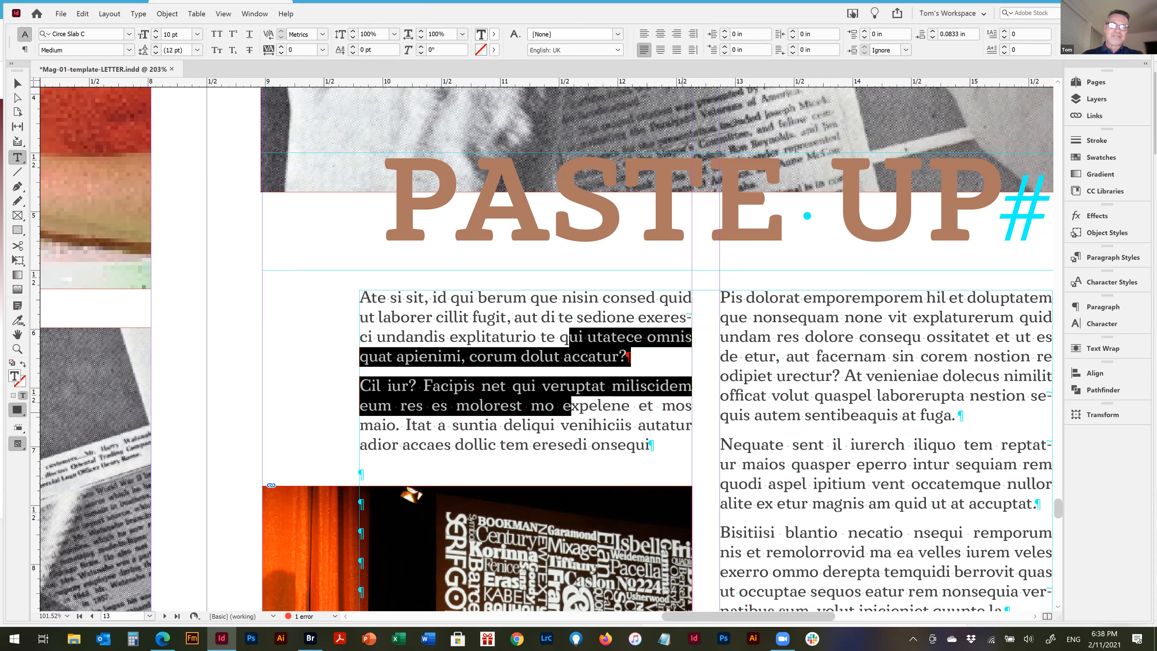
key(Escape)
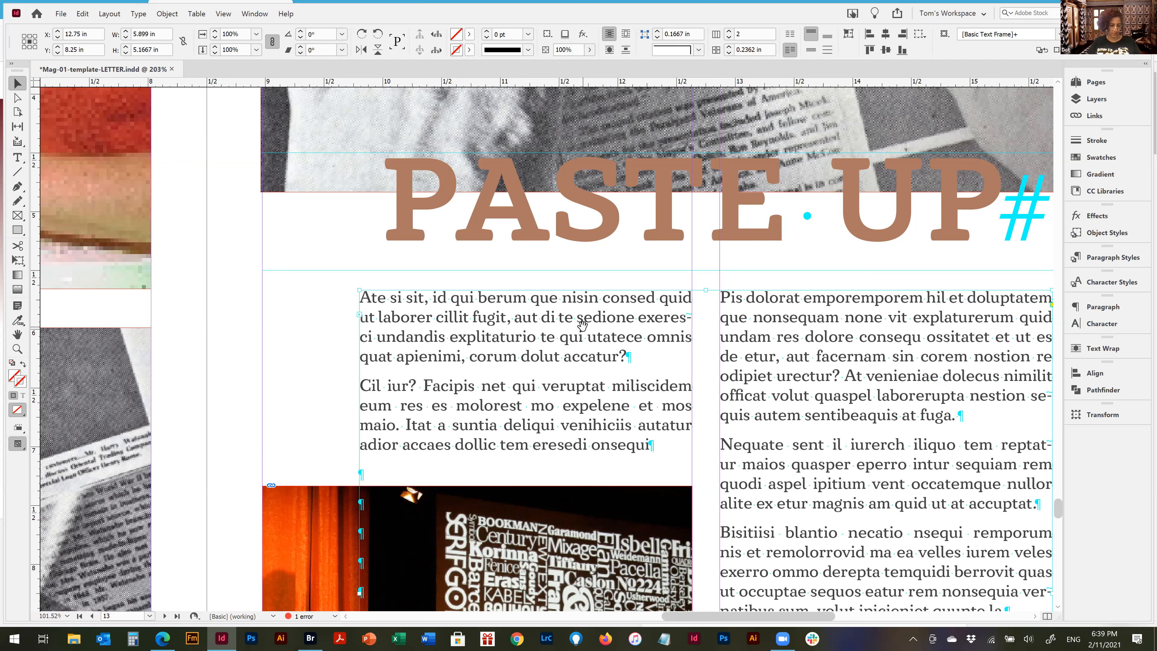
Select the body text under the PASTE UP heading from "aut di te" through "veruptat"
double_click(542, 319)
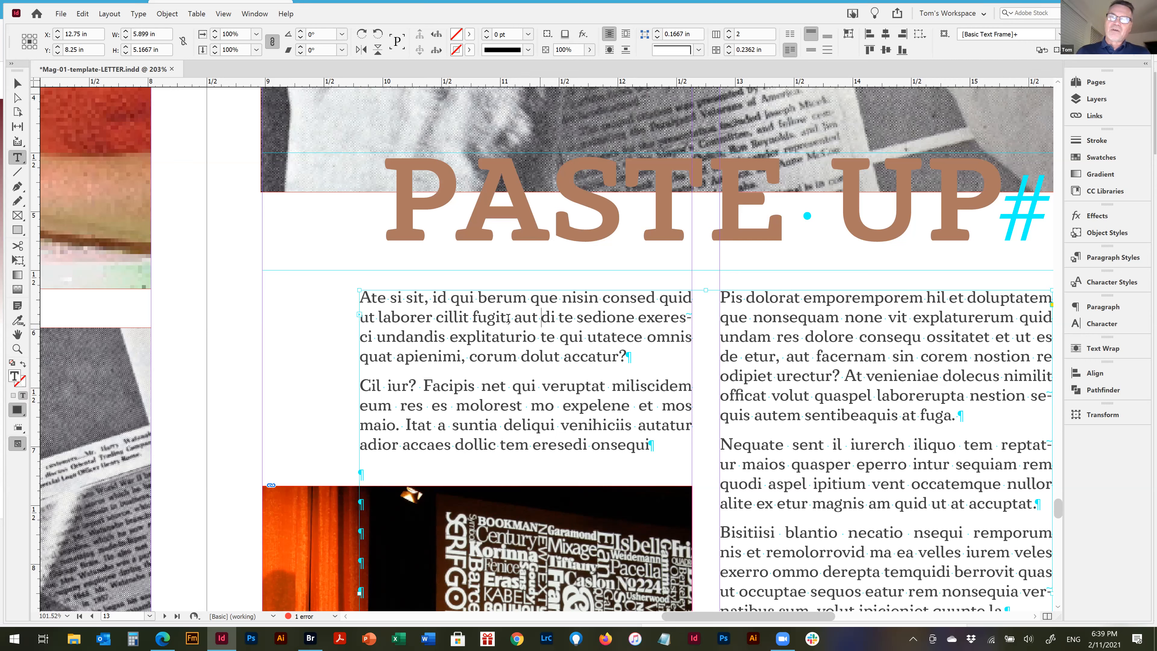
drag(513, 318, 606, 387)
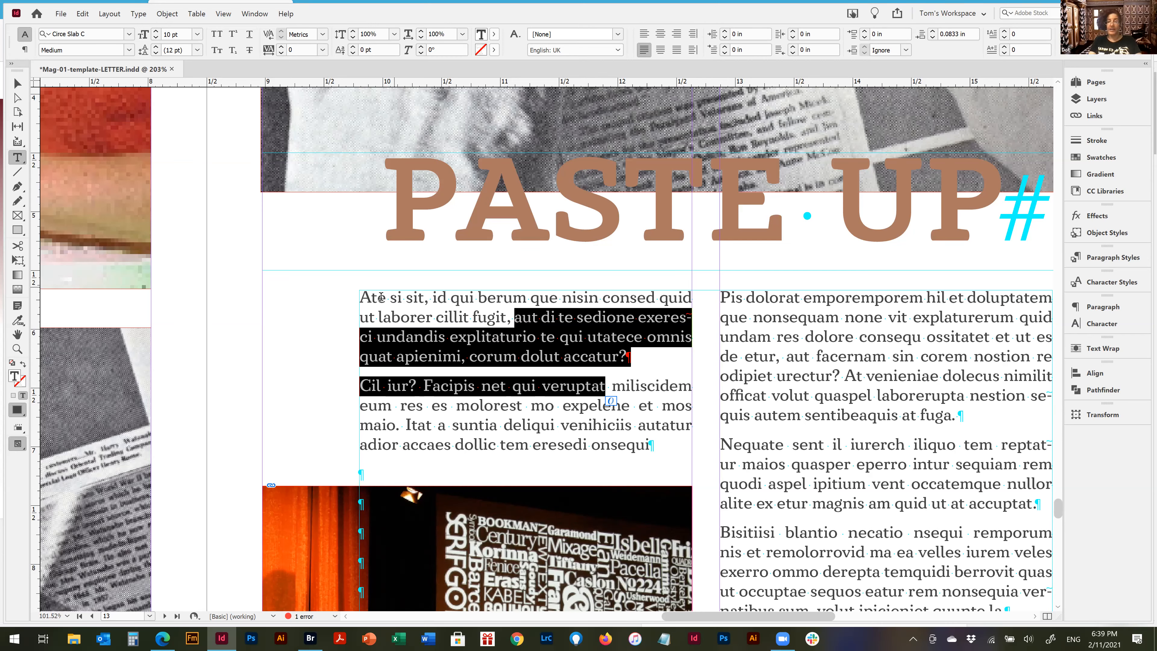
Show the current keyboard shortcut set as a text list in Notepad and highlight the second "Open..." entry of the File Menu area
click(83, 14)
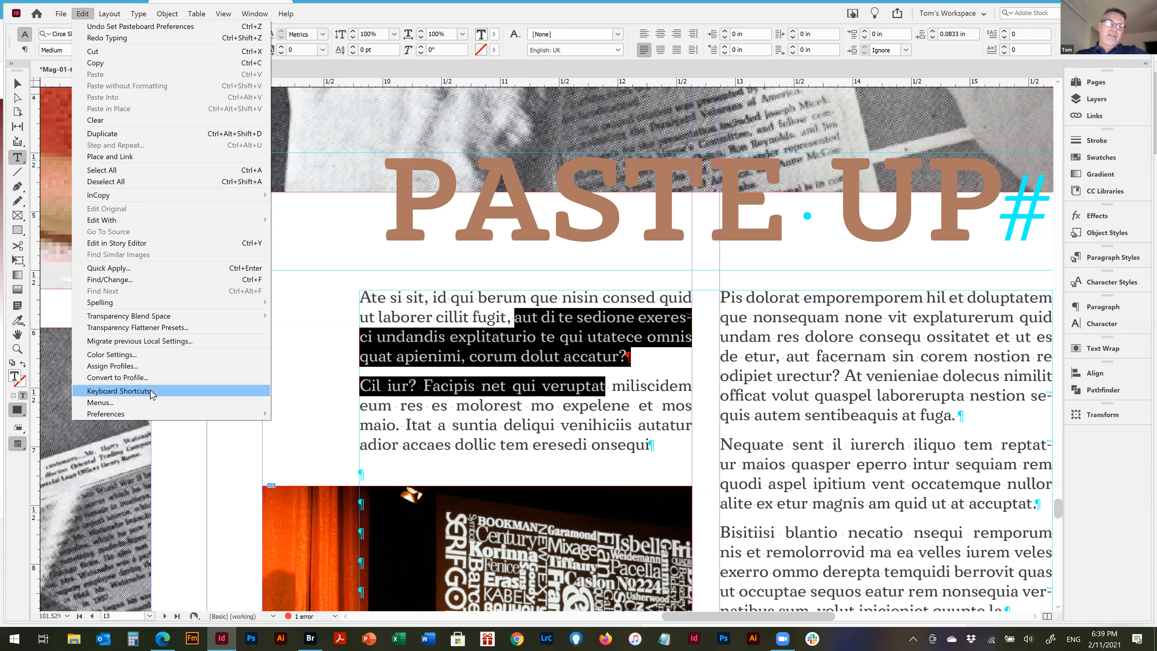
key(Escape)
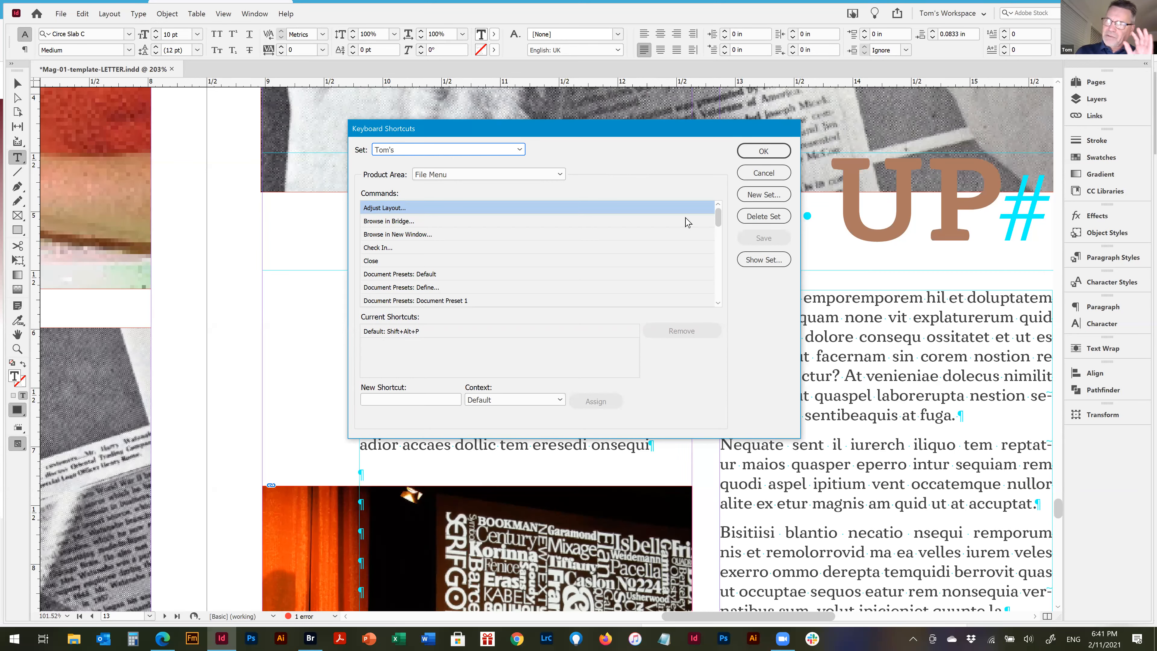
click(773, 260)
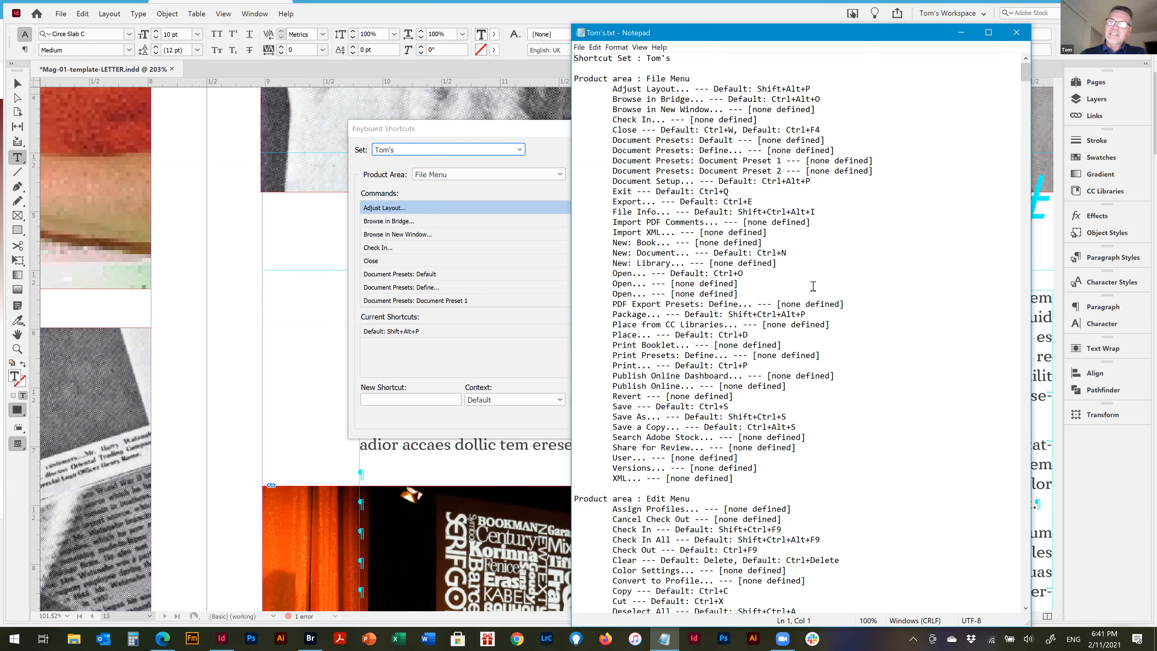
drag(738, 286, 600, 284)
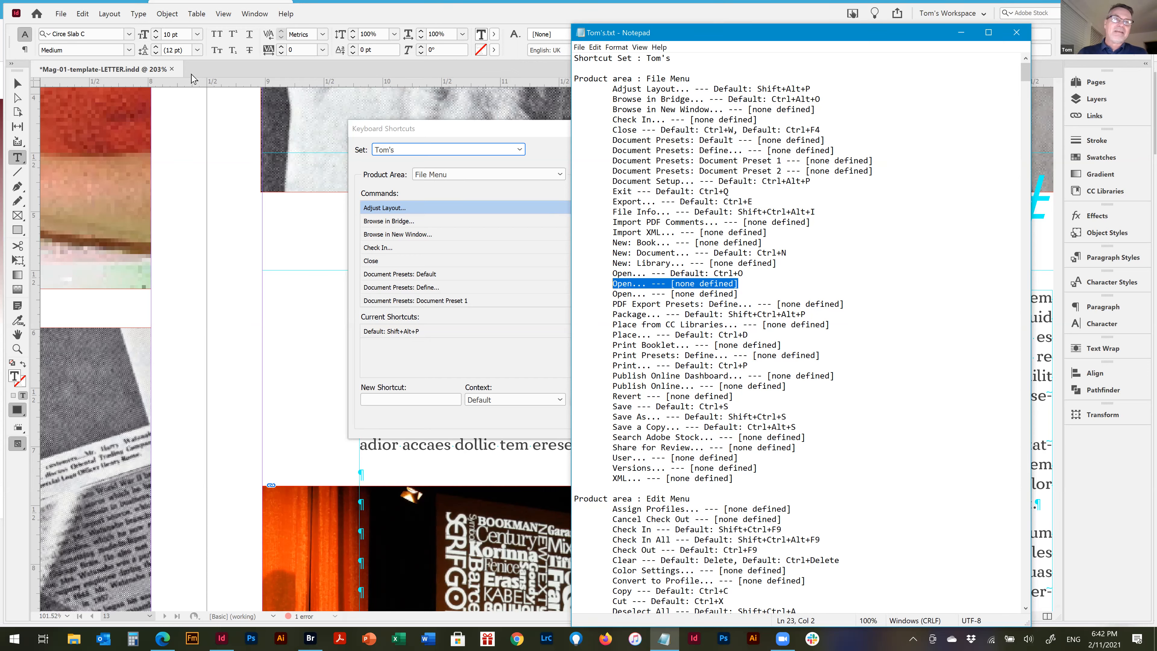
click(57, 13)
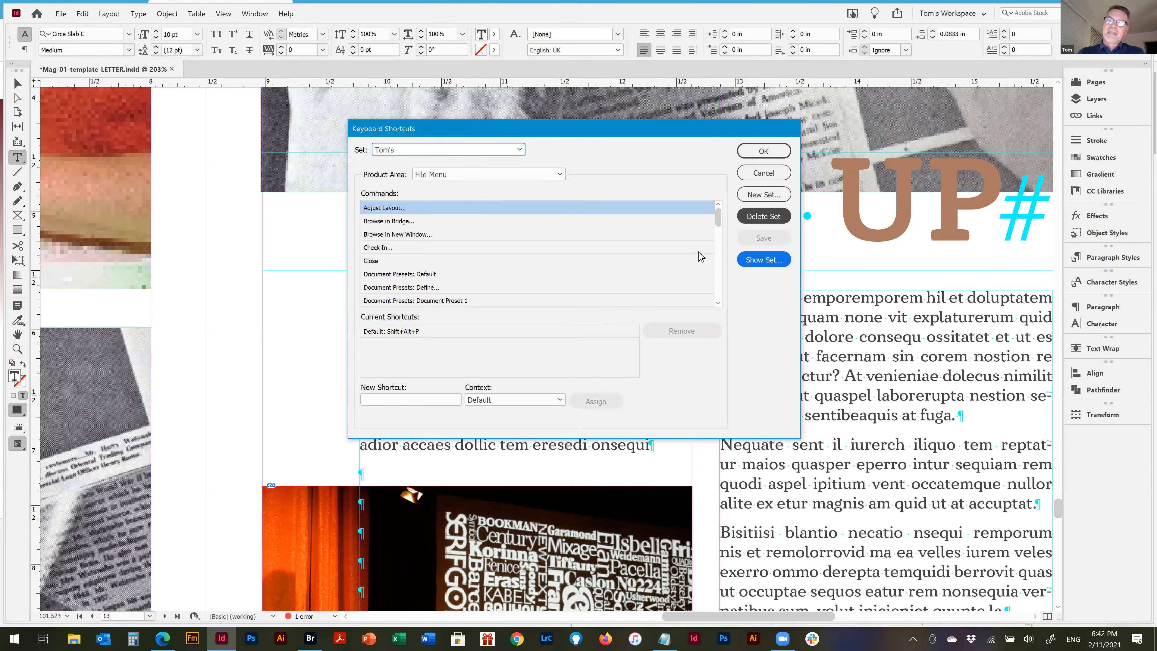
key(alt+Tab)
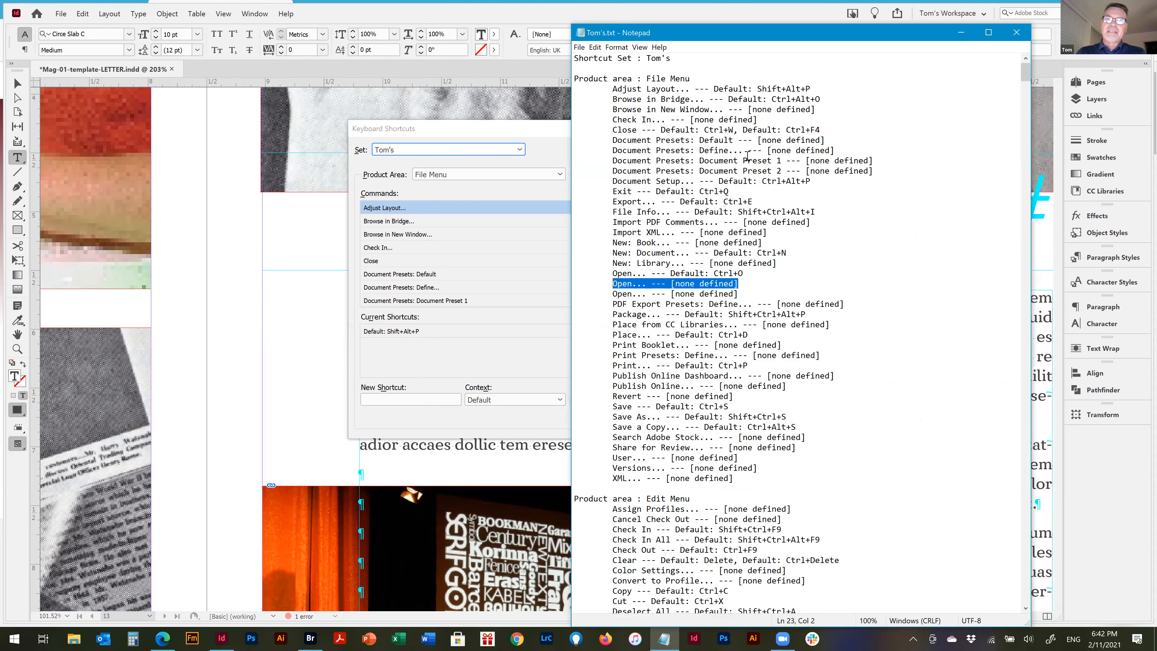
Search upward through the shortcut list for "save all", starting from the Close entry of the File Menu area
click(735, 134)
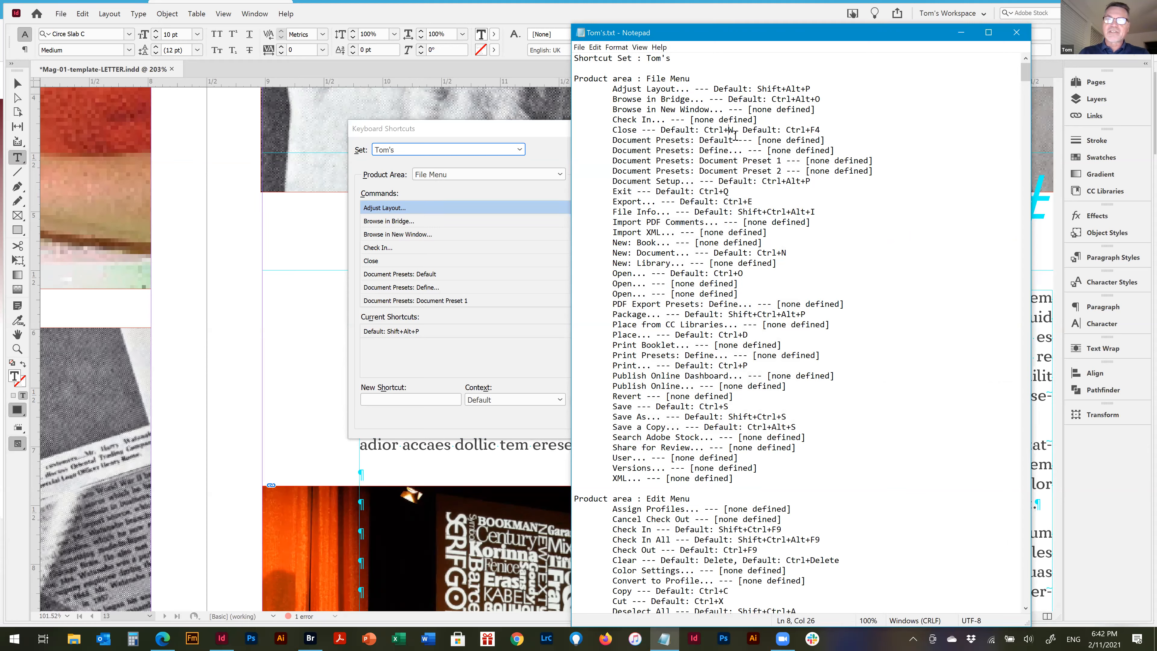
key(ctrl+f)
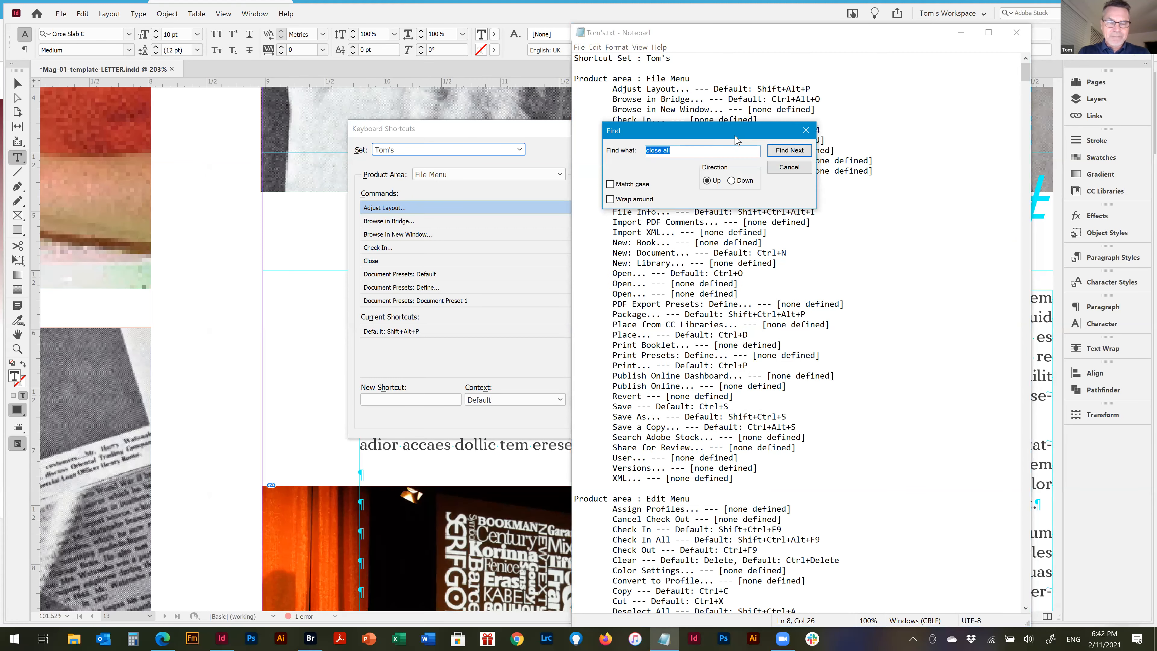
text(sav)
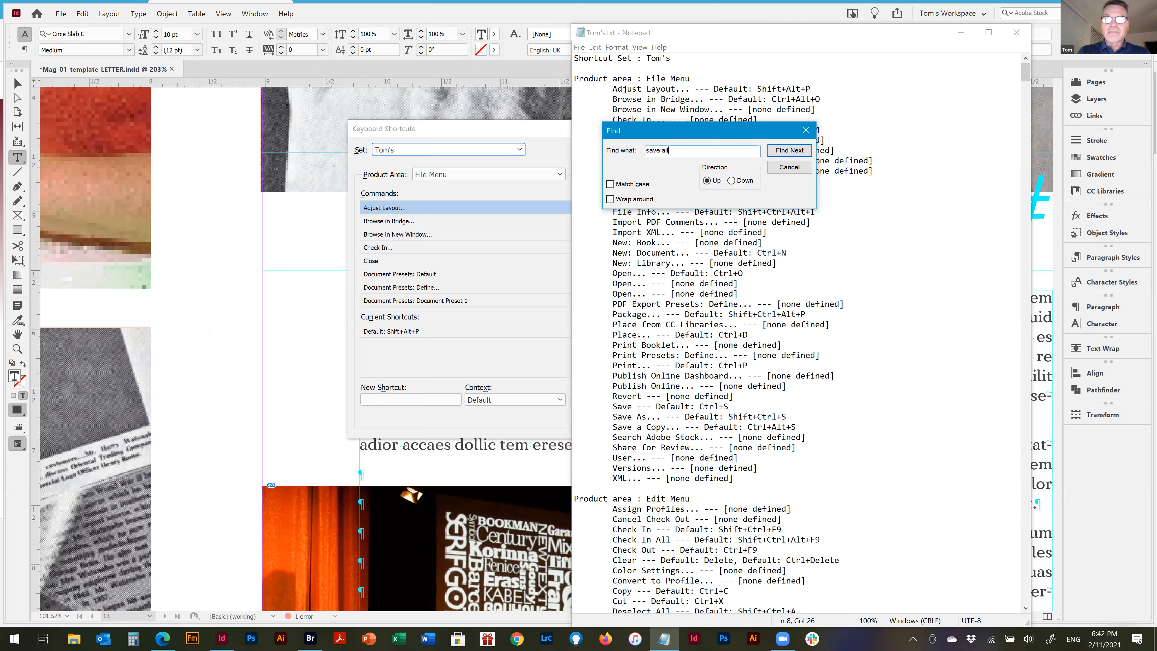
key(Return)
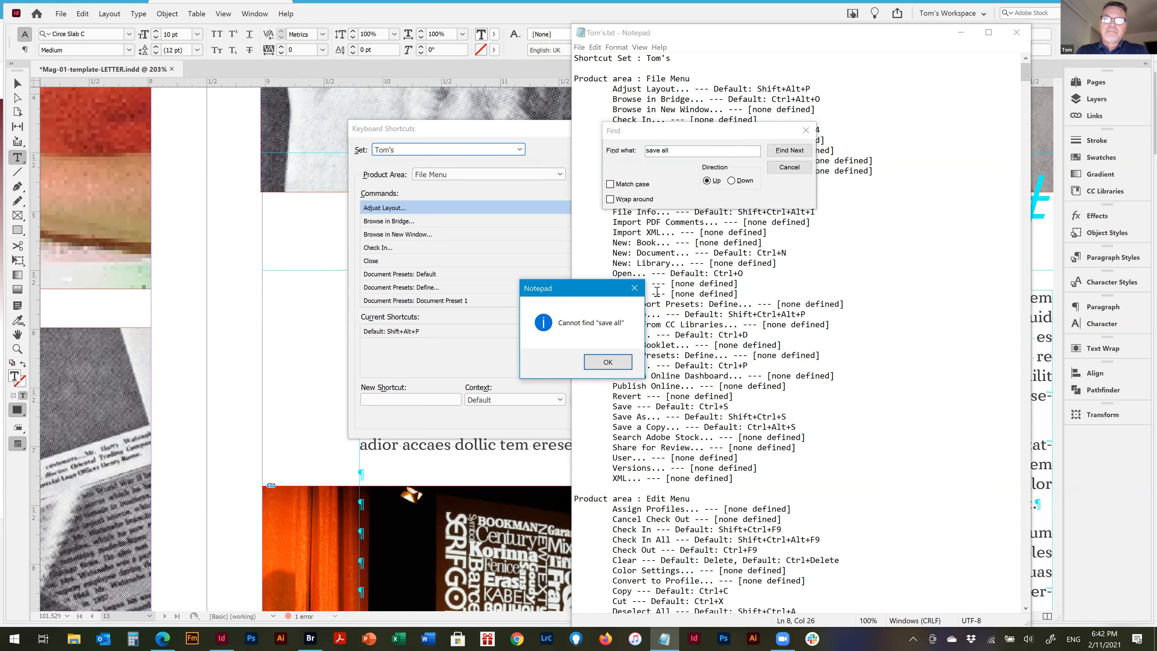
click(611, 365)
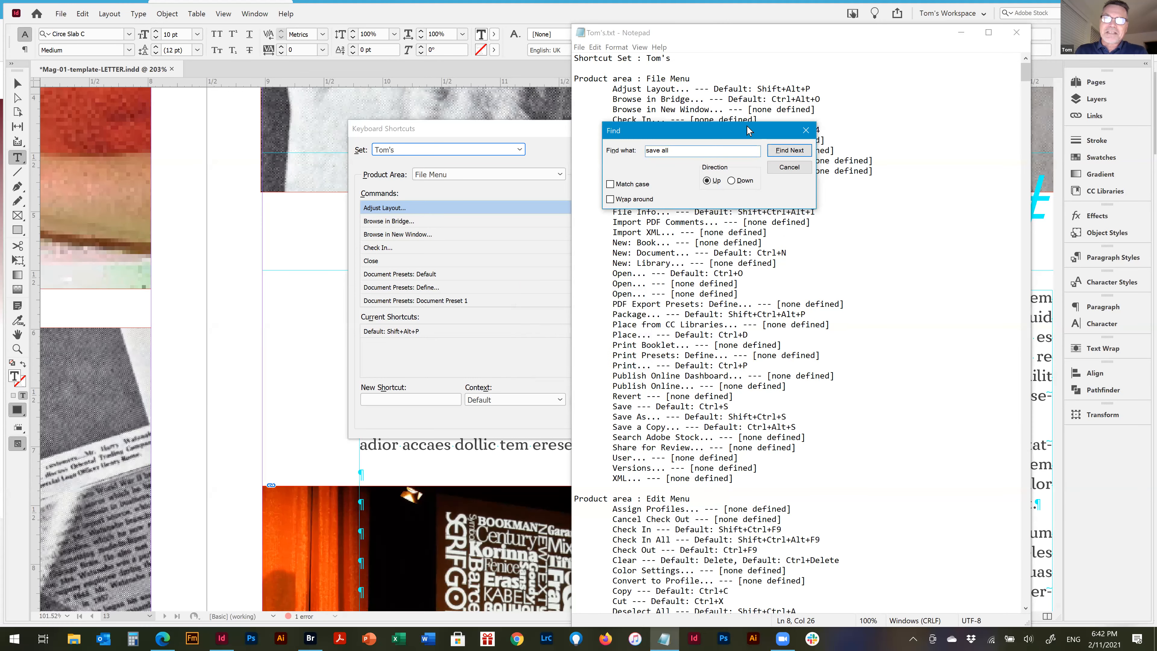
Search downward through the shortcut list for "save all" and highlight the whole "Save all" entry
drag(759, 131, 819, 133)
click(735, 242)
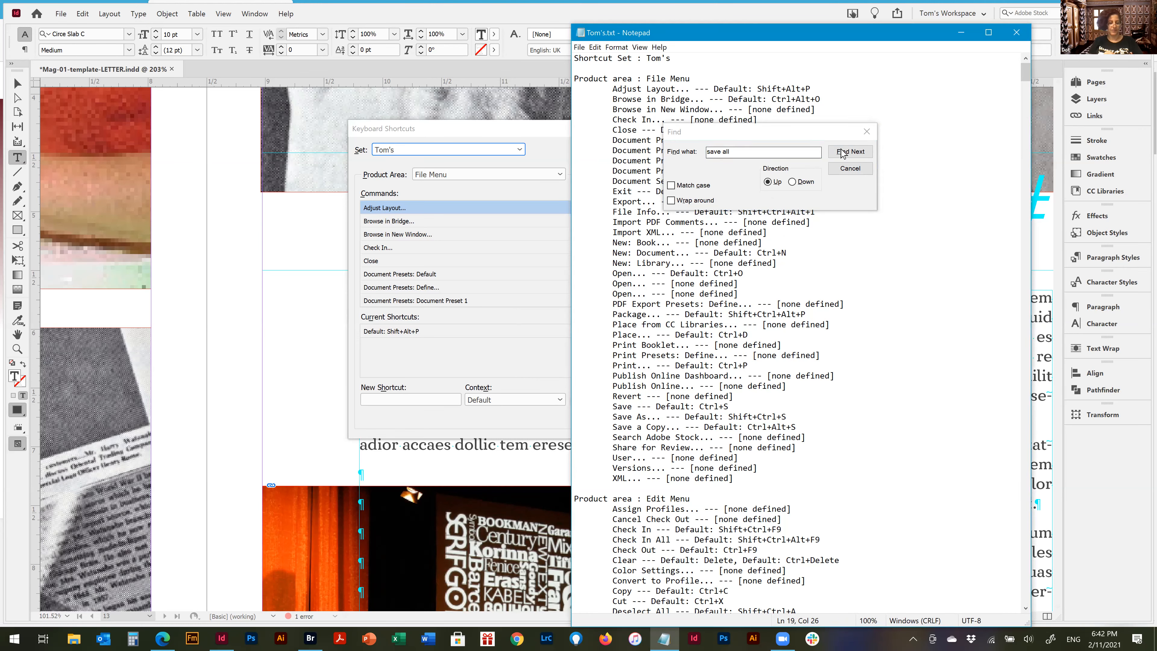
key(F3)
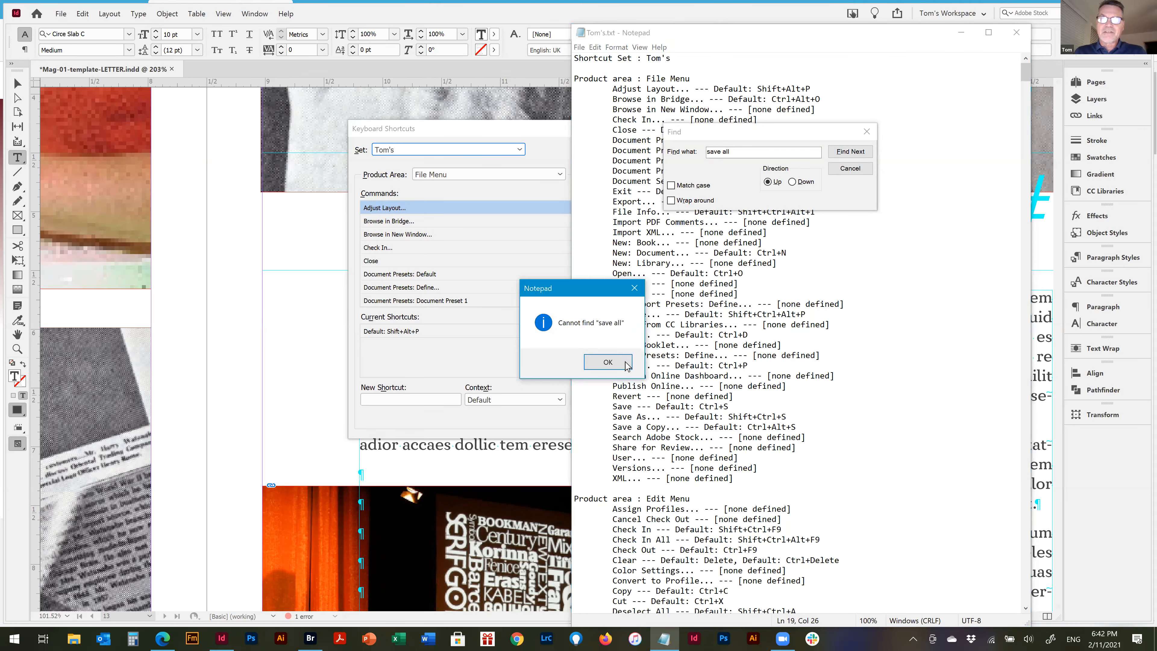
click(622, 367)
click(793, 182)
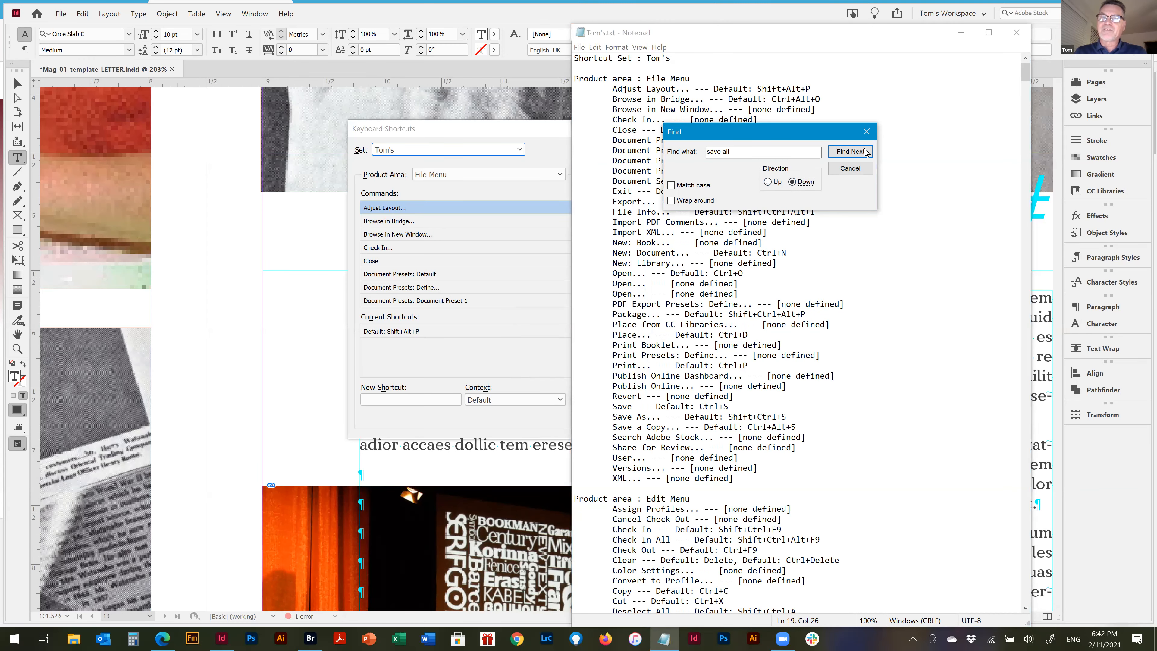
click(850, 151)
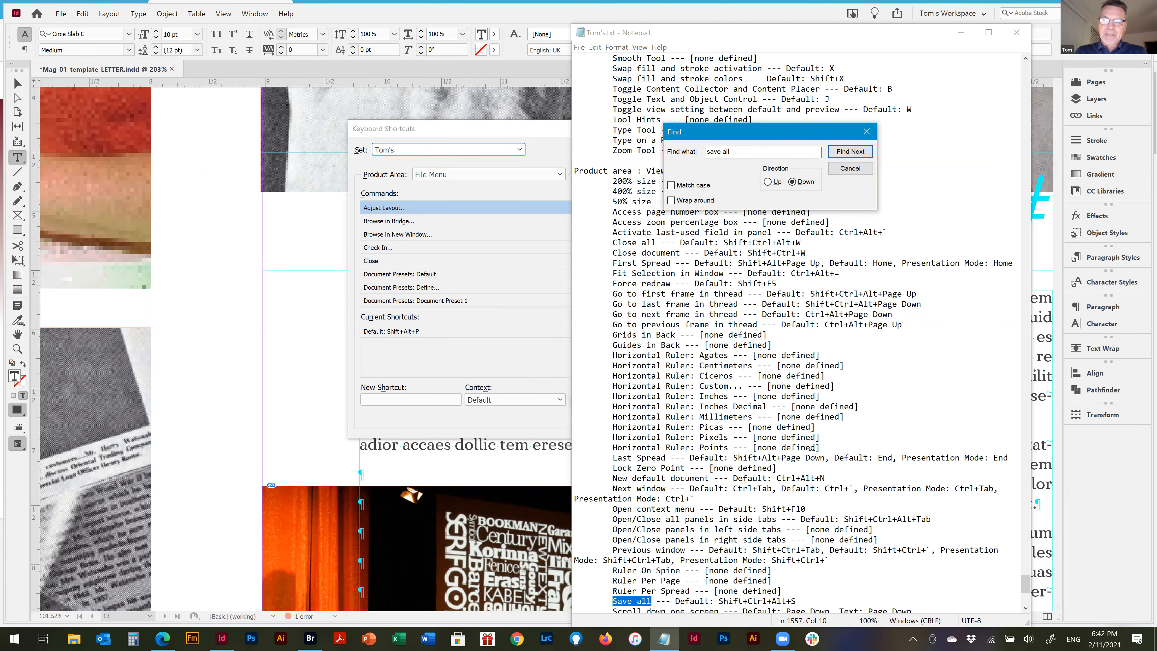
scroll(812, 446, down, 3)
drag(798, 508, 606, 508)
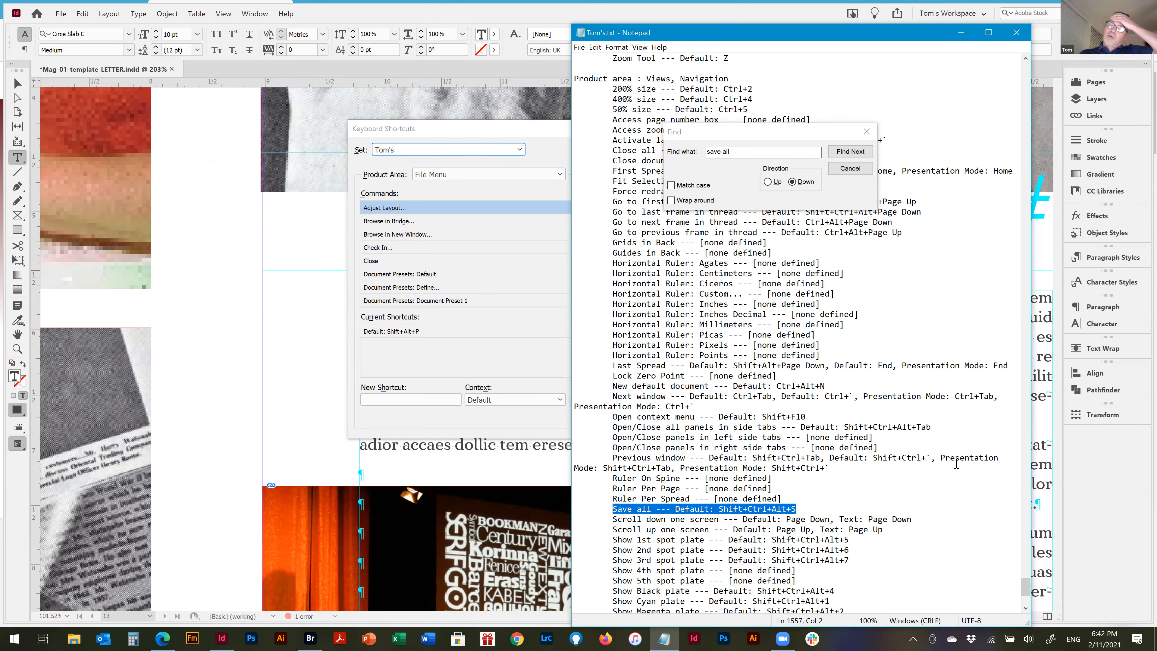
Move the Find dialog clear of the shortcut entries and close it
scroll(959, 462, down, 2)
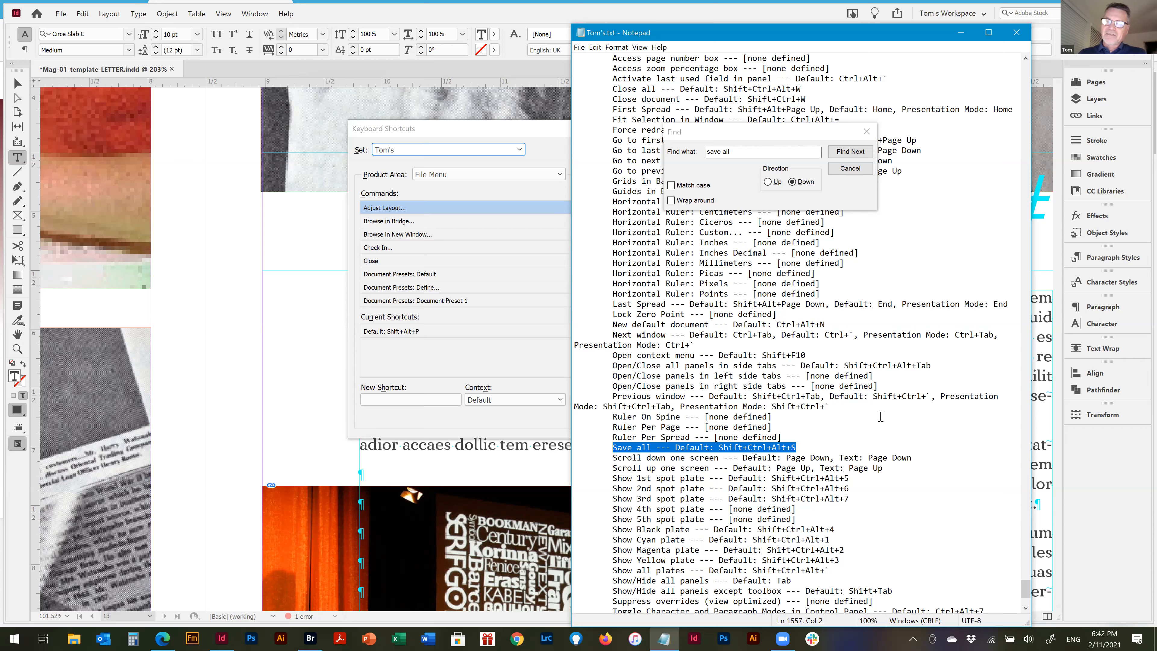
click(849, 128)
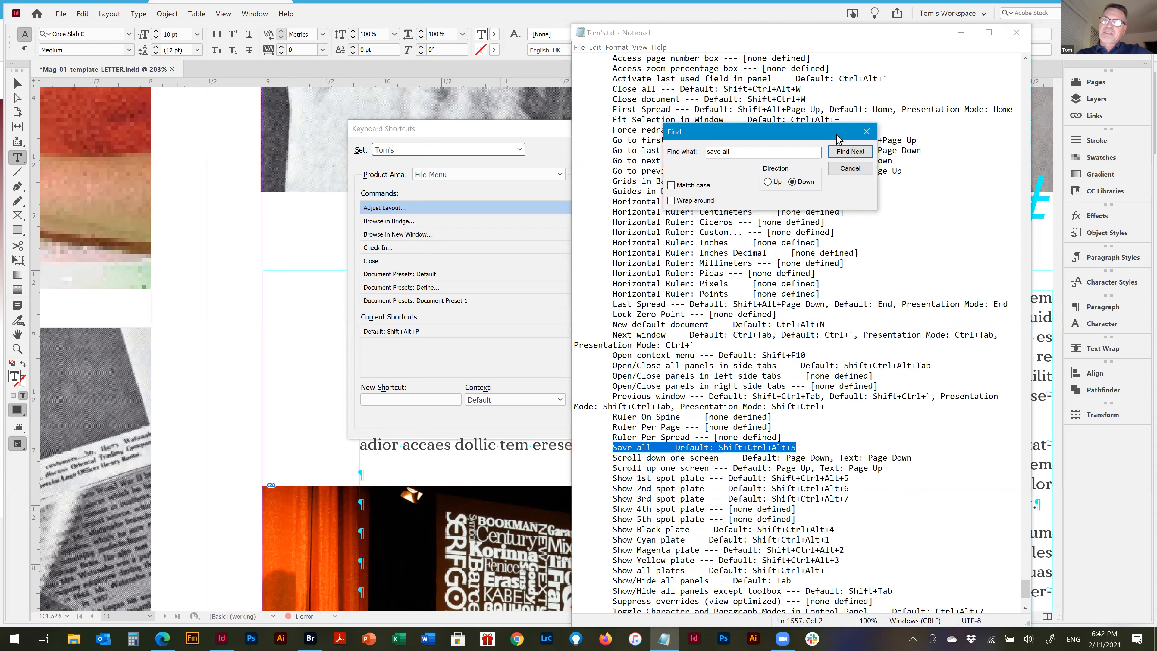
drag(862, 142, 888, 149)
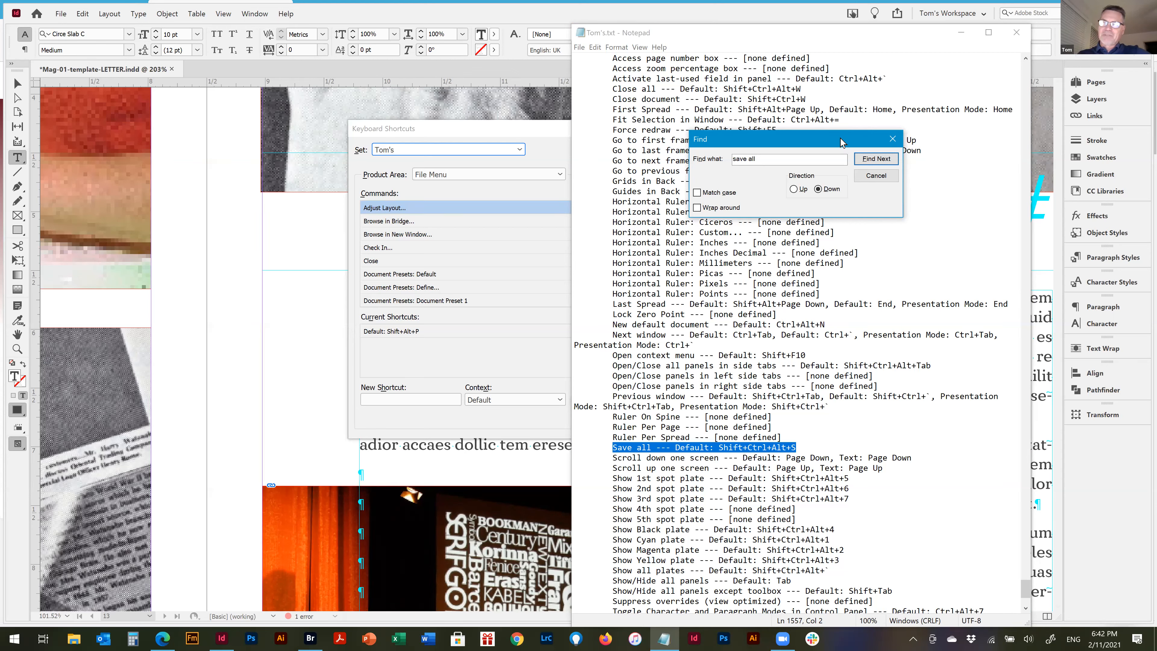
drag(848, 147, 983, 176)
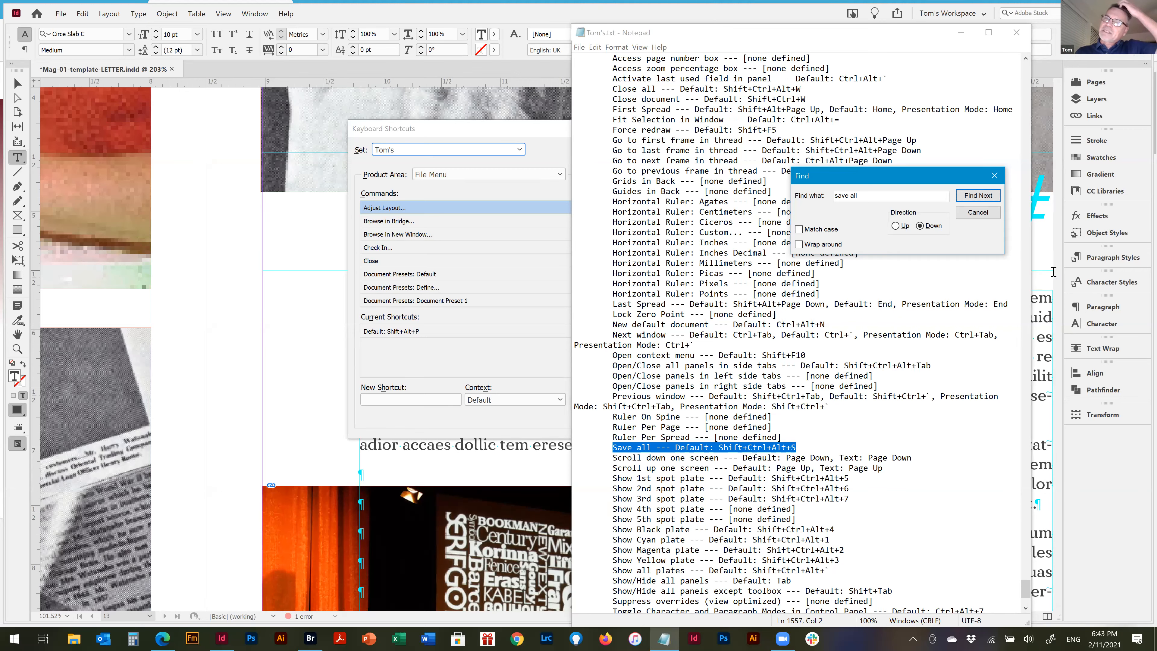
click(994, 176)
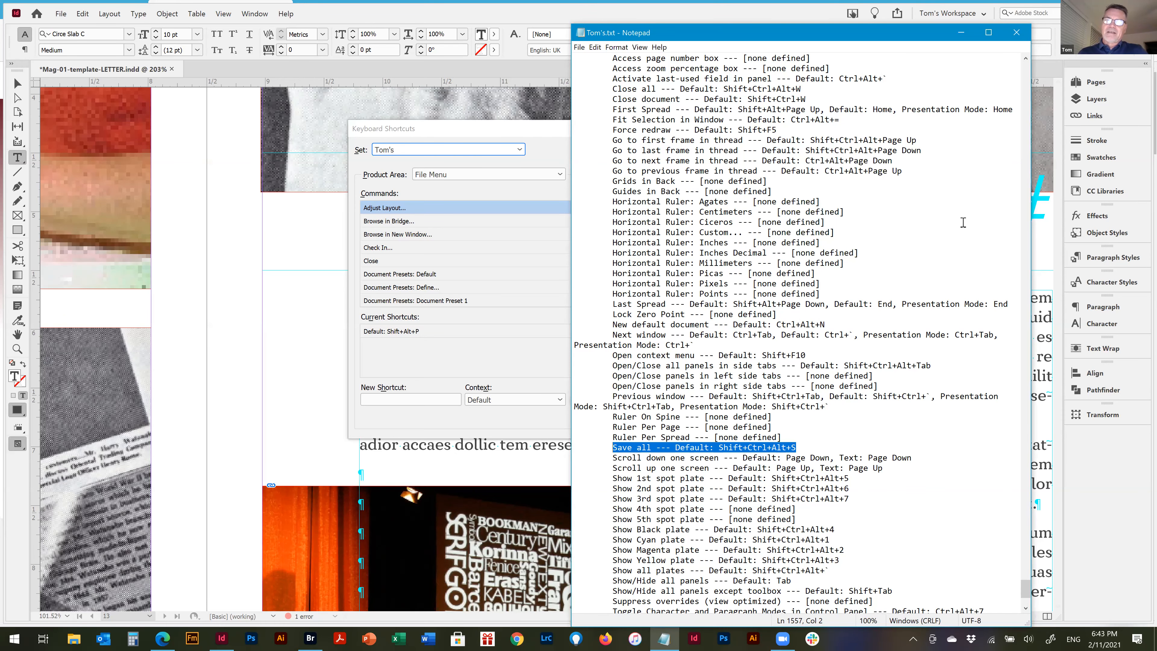
Review the tool and "Views, Navigation" shortcuts, and close both the Notepad list and the Keyboard Shortcuts dialog without changes
scroll(796, 280, up, 4)
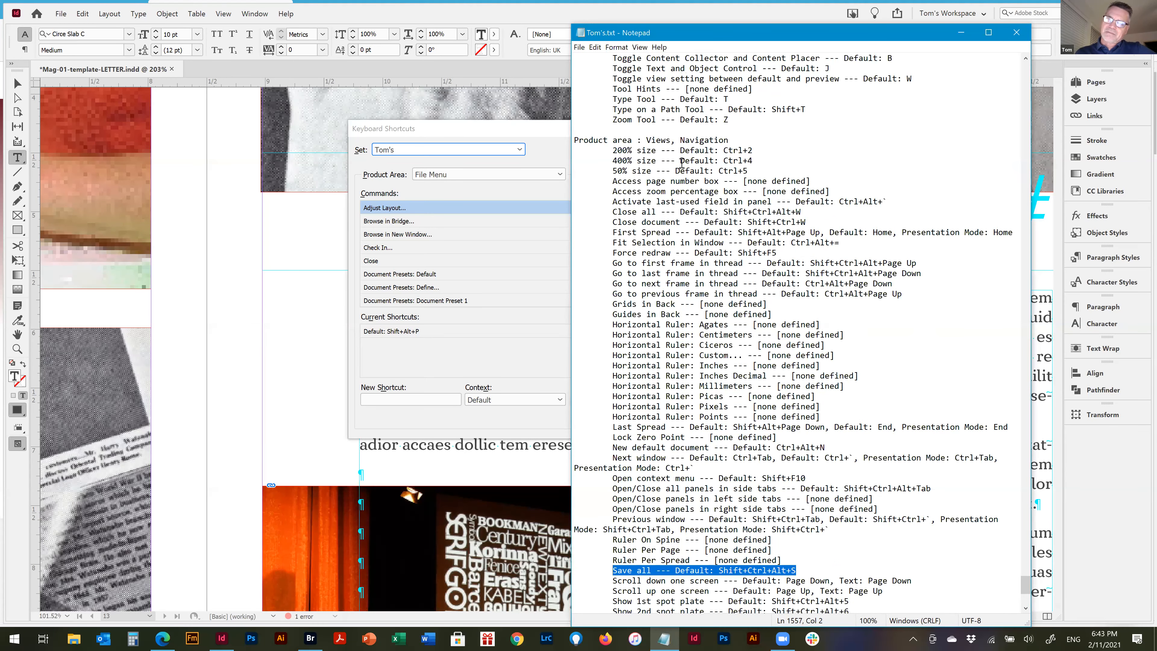
scroll(681, 162, up, 10)
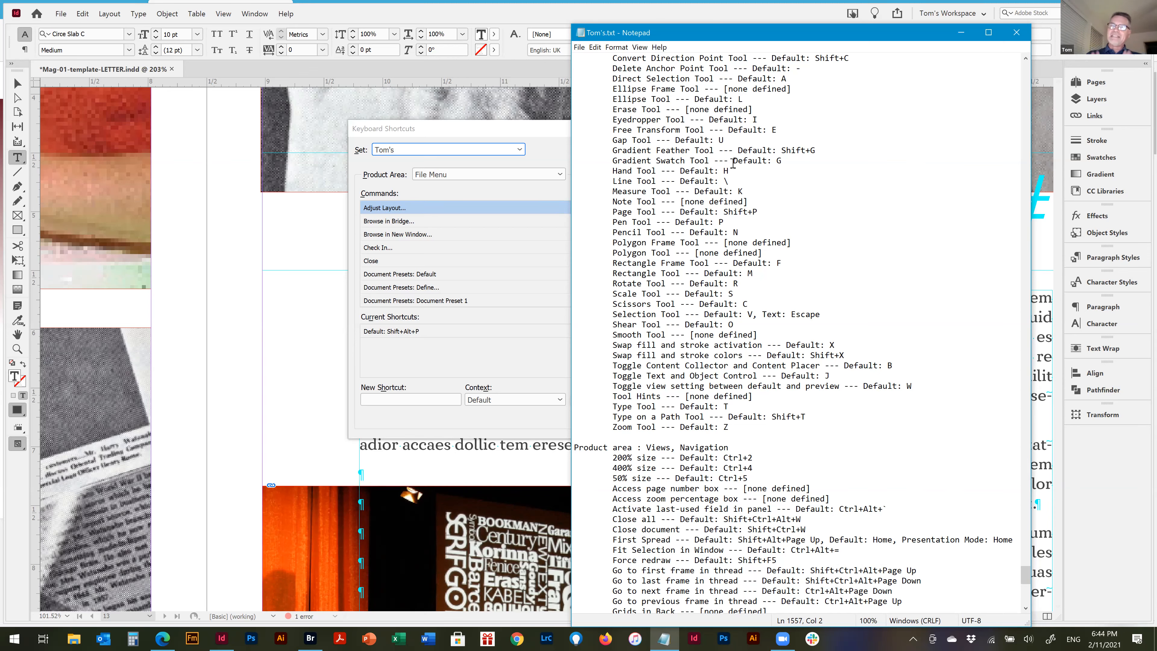
click(1017, 34)
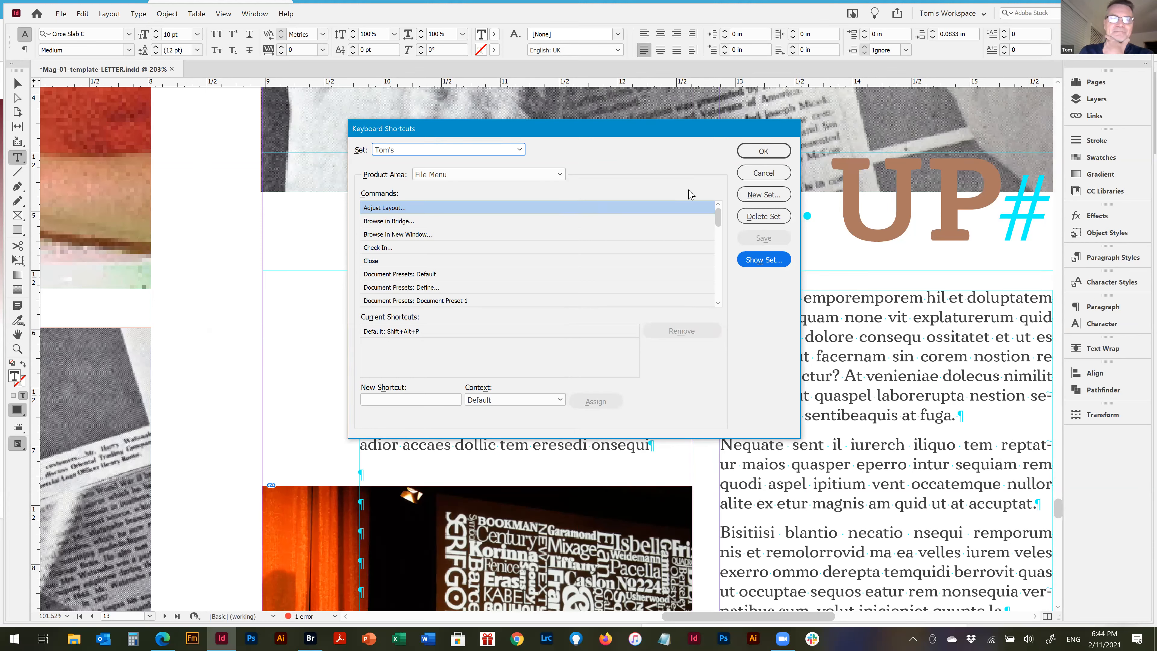
click(765, 170)
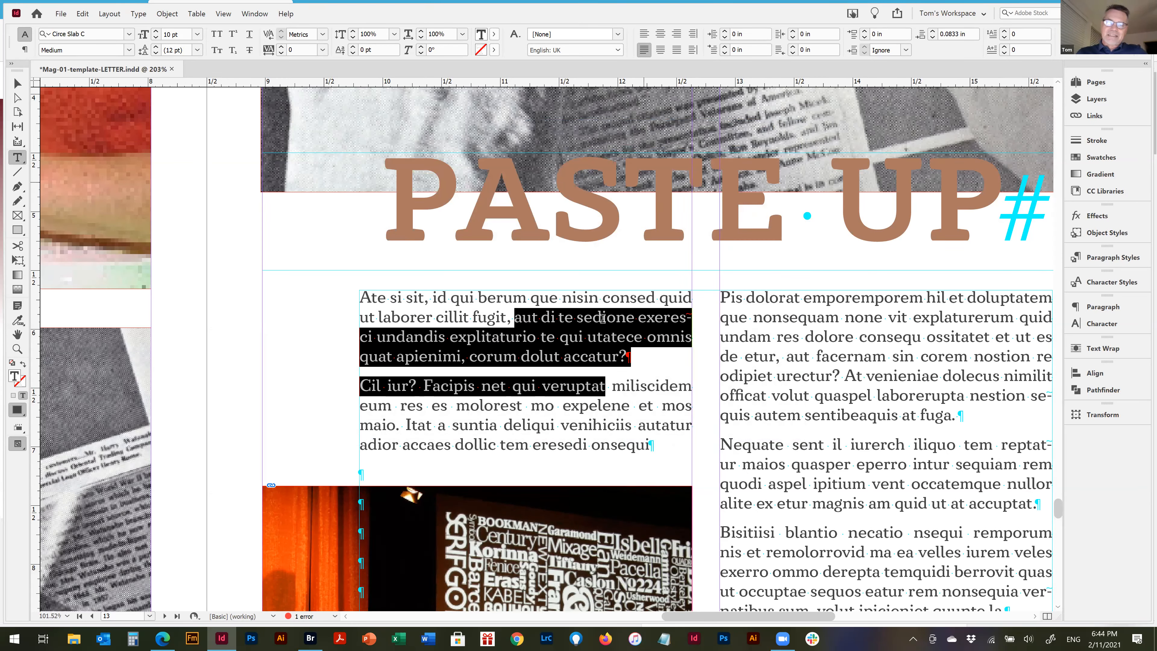
Drop the body text selection under the PASTE UP heading and fit the whole spread in the window with the Selection tool active
click(605, 343)
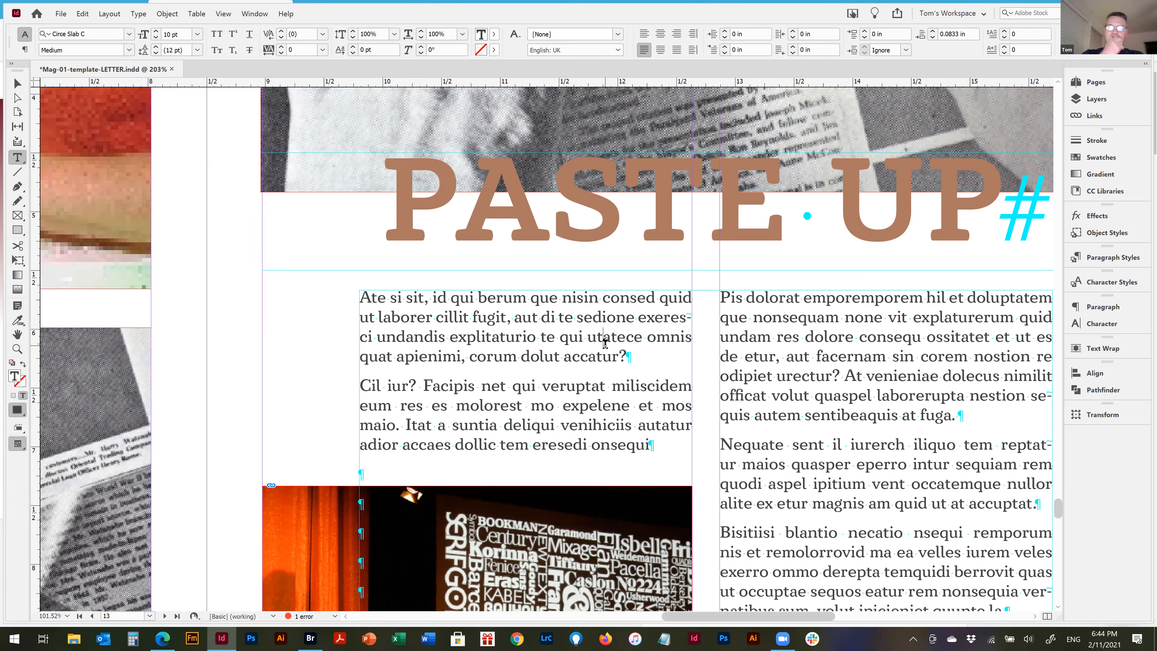
key(ctrl+0)
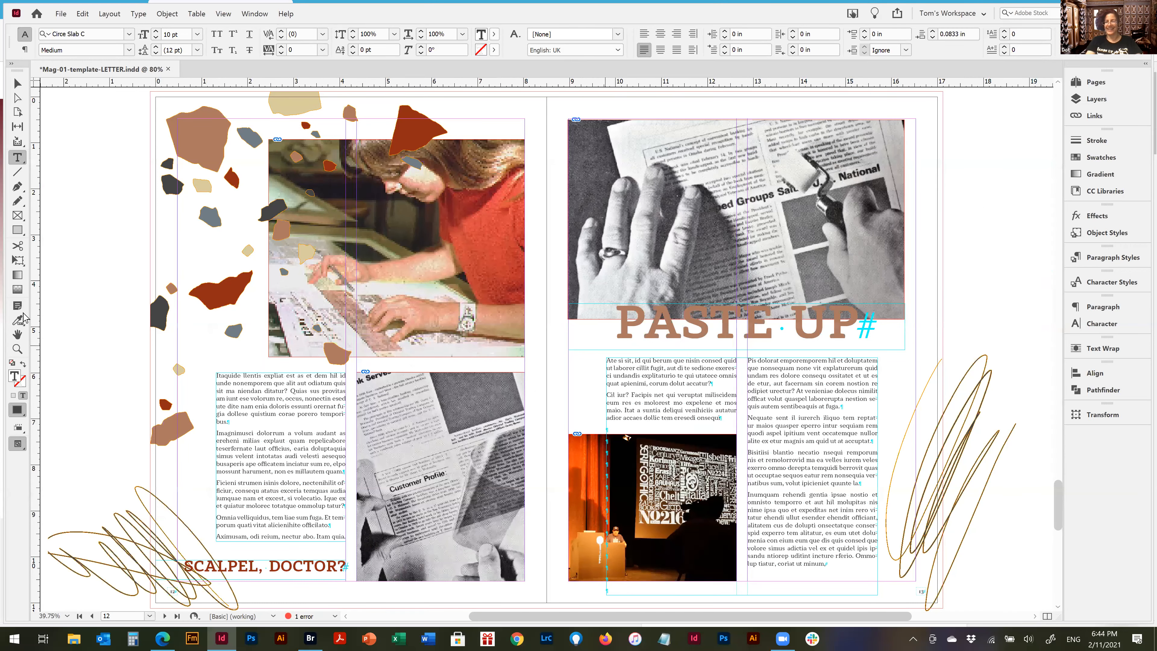
key(Escape)
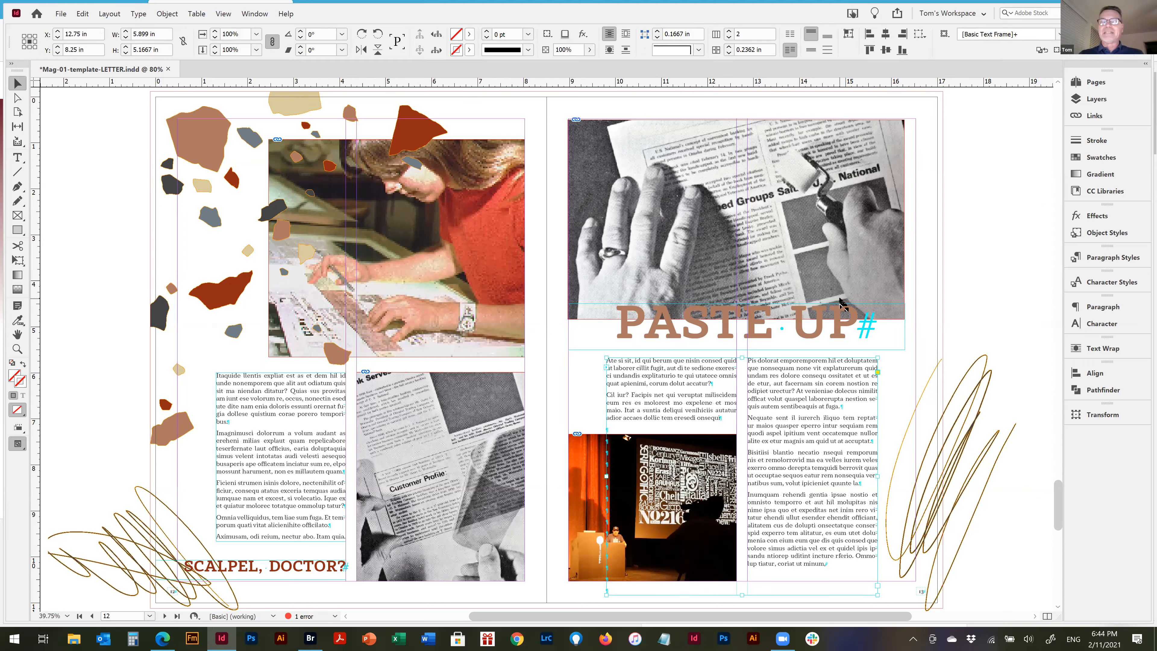
Move the black-and-white newspaper photo above the PASTE UP heading out onto the pasteboard and back to its place on the page
click(734, 184)
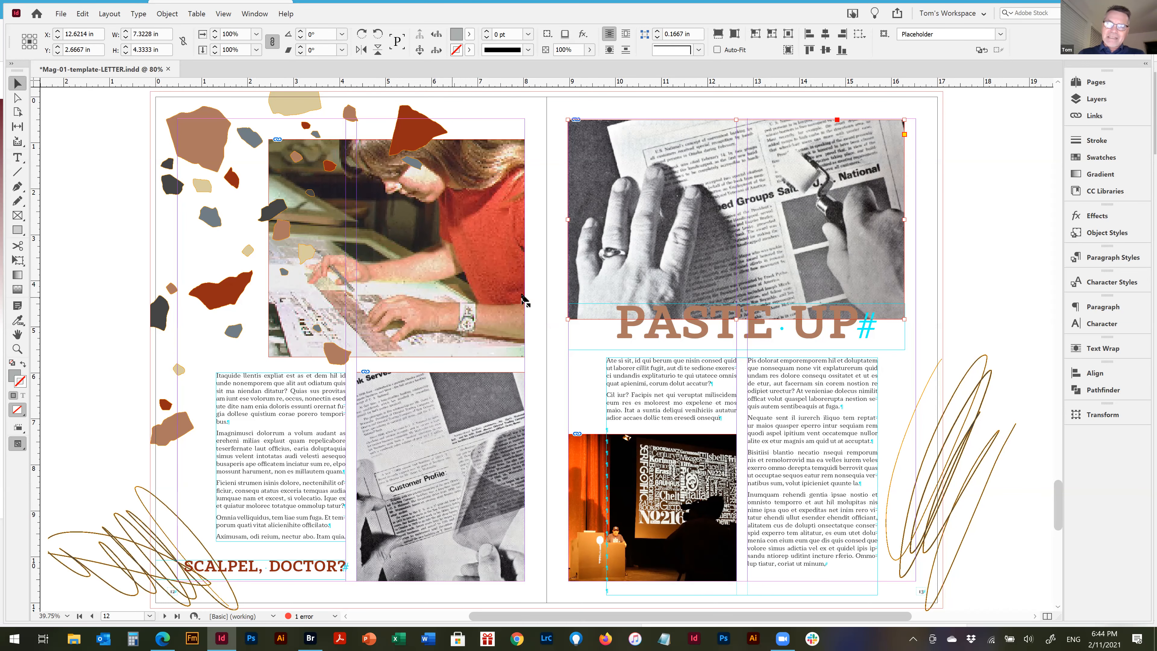
scroll(632, 325, down, 1)
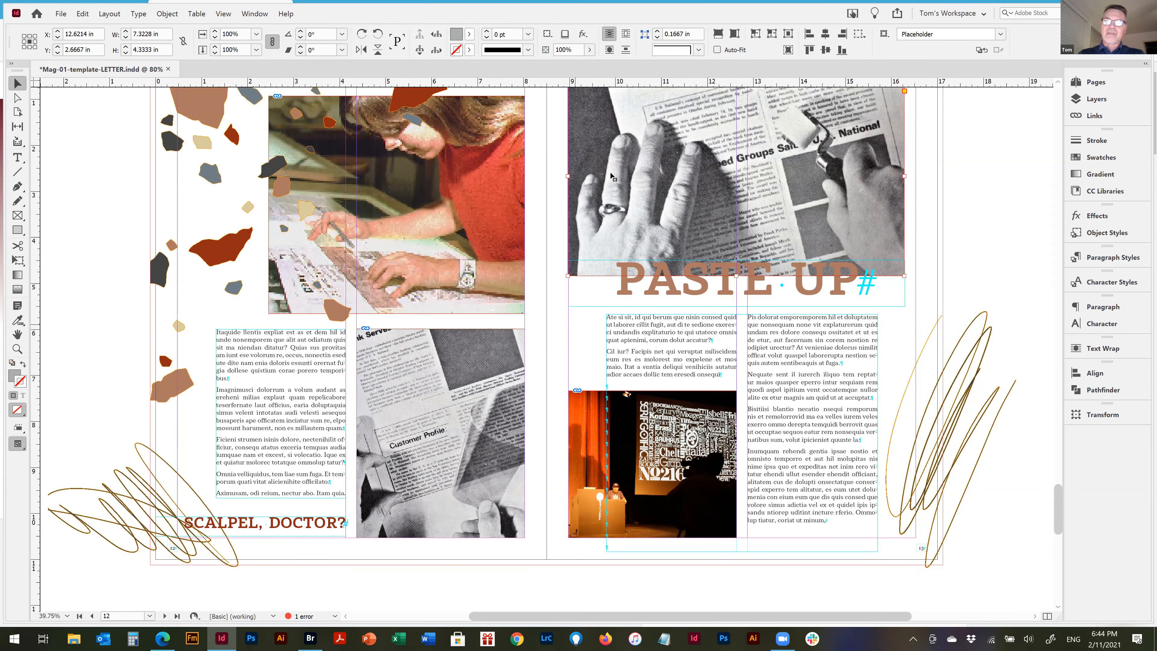
drag(681, 153, 1000, 157)
scroll(980, 162, up, 1)
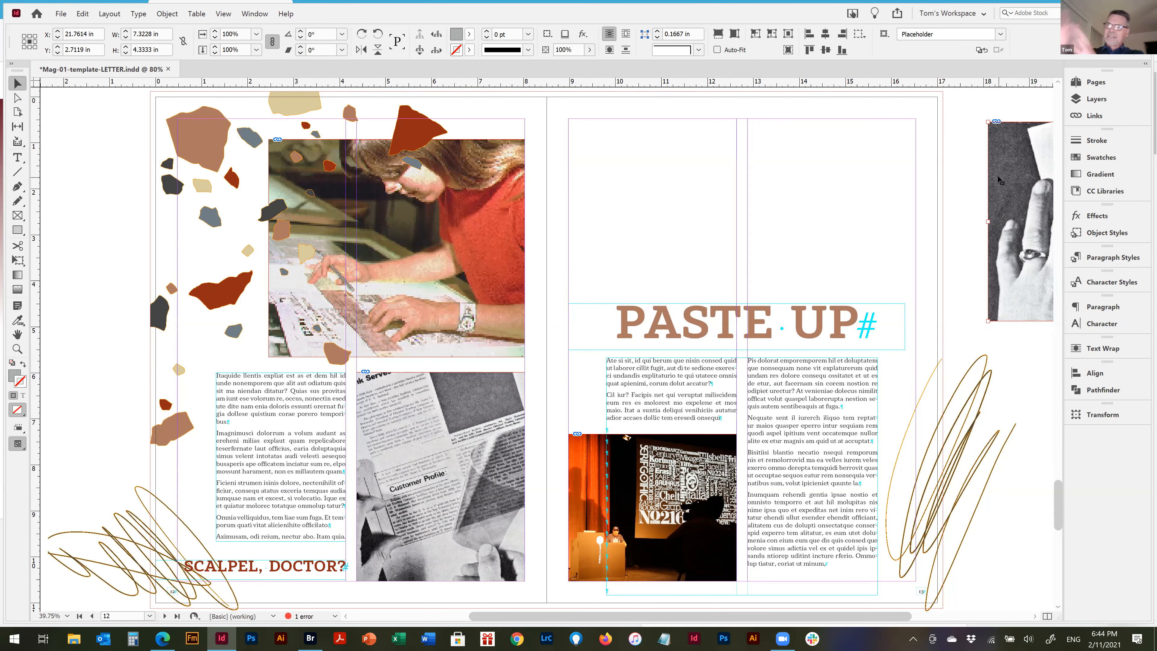
drag(1017, 155, 599, 154)
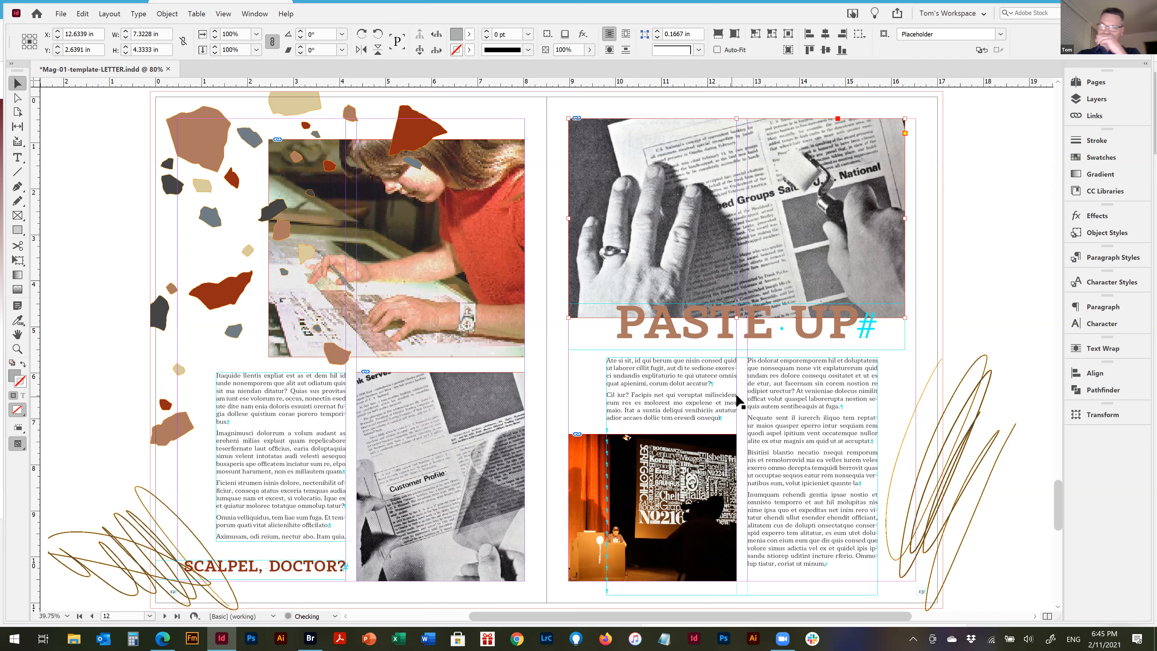
Examine the Fitting commands available for the photo above the PASTE UP heading, such as Fit Frame to Content, without applying any
click(980, 269)
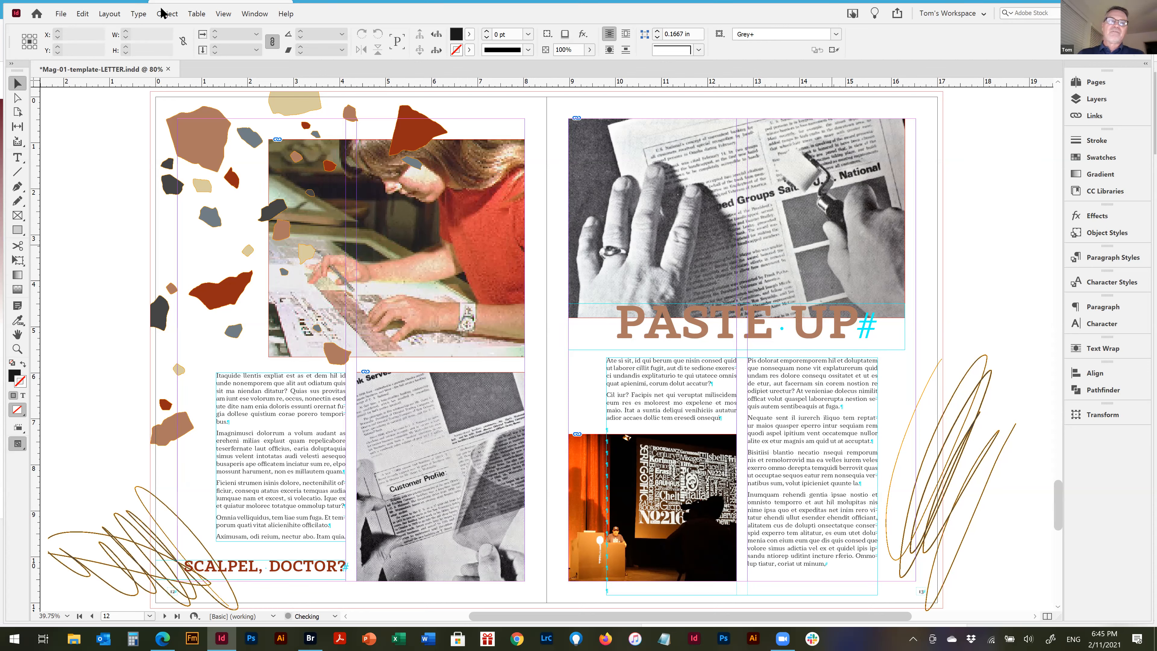
click(168, 17)
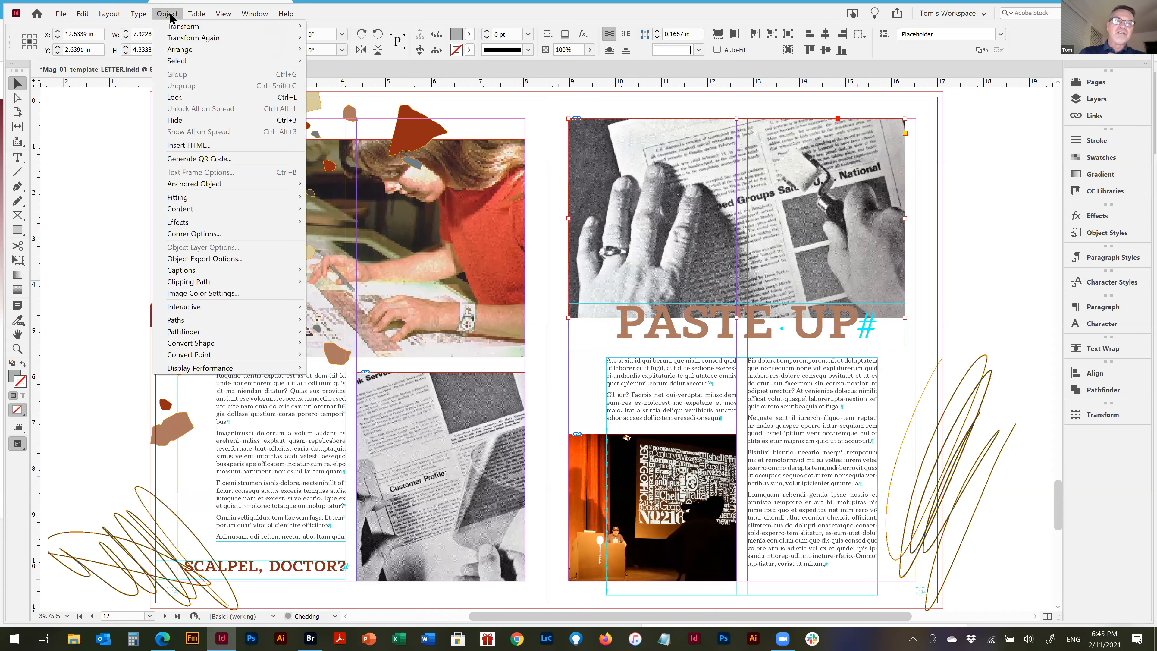
mouse_move(189, 60)
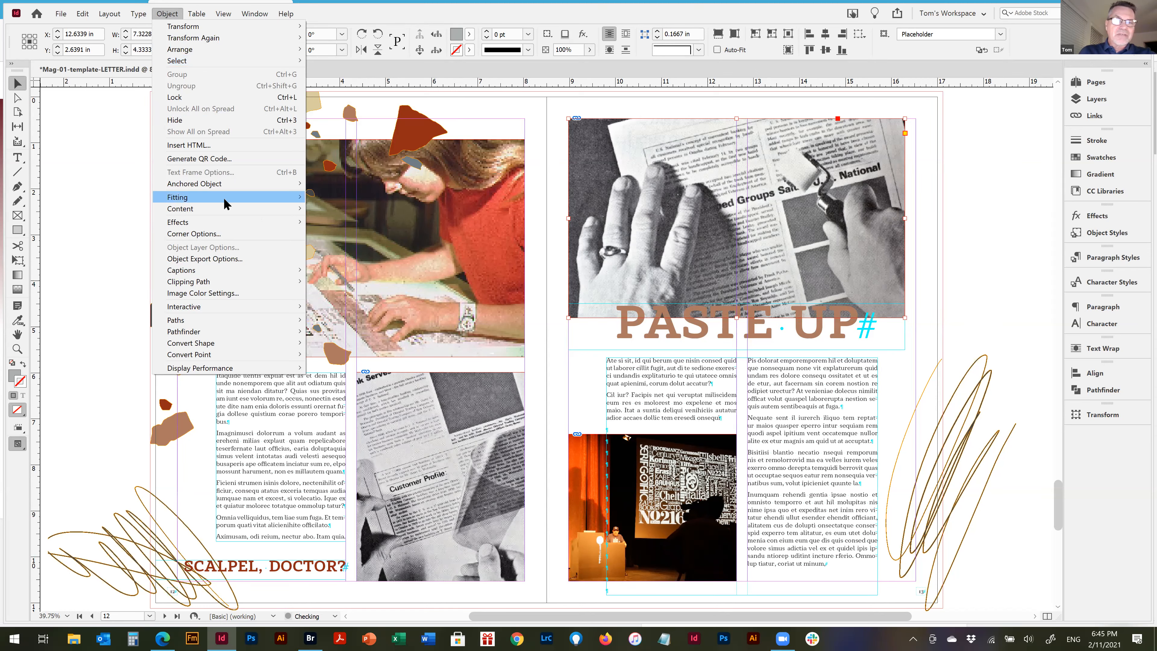
mouse_move(224, 198)
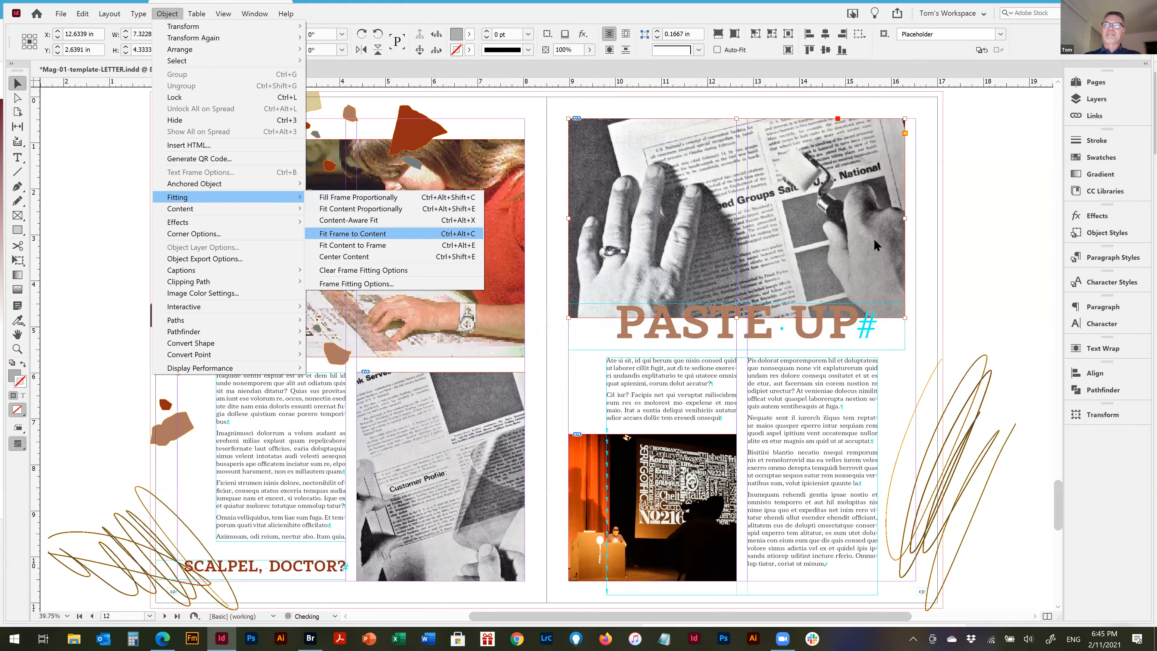
click(922, 230)
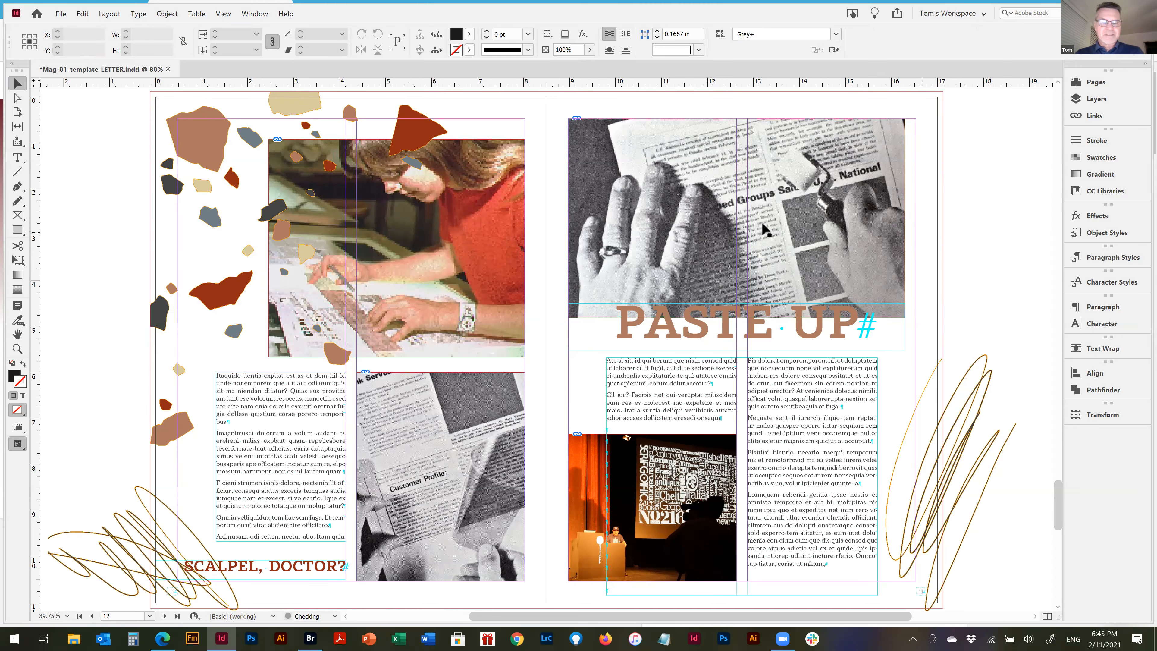
Open Place for the photo frame above PASTE UP and preview the quotation GIF and Benguiat_backdrop.jpg from the Links folder
click(762, 154)
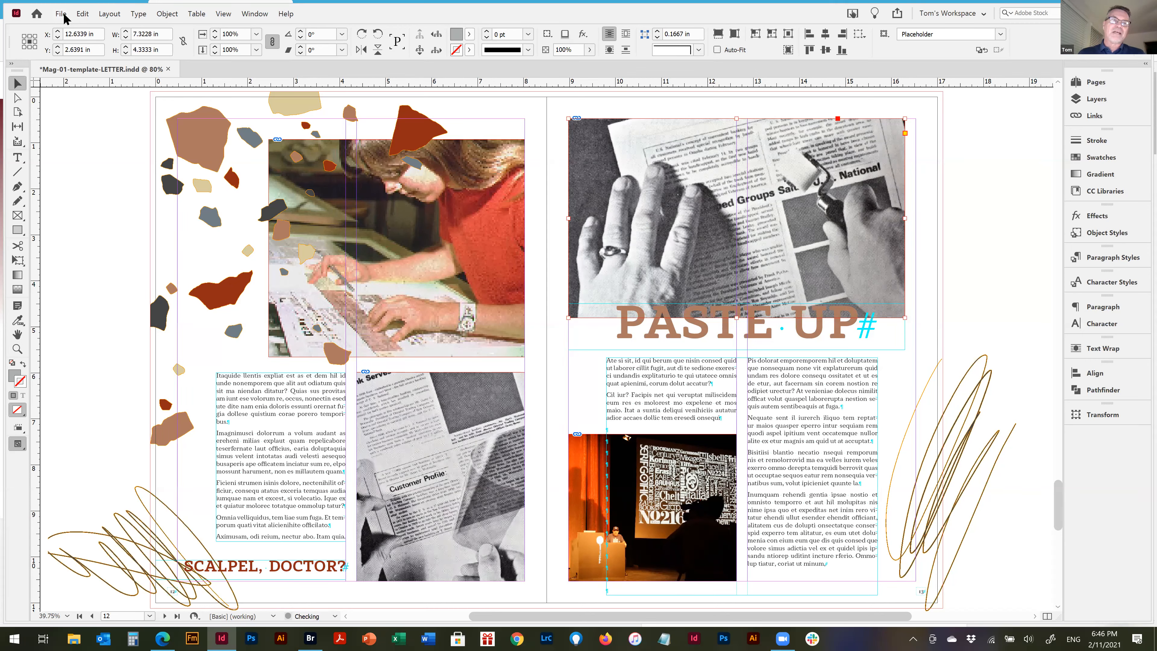
click(62, 15)
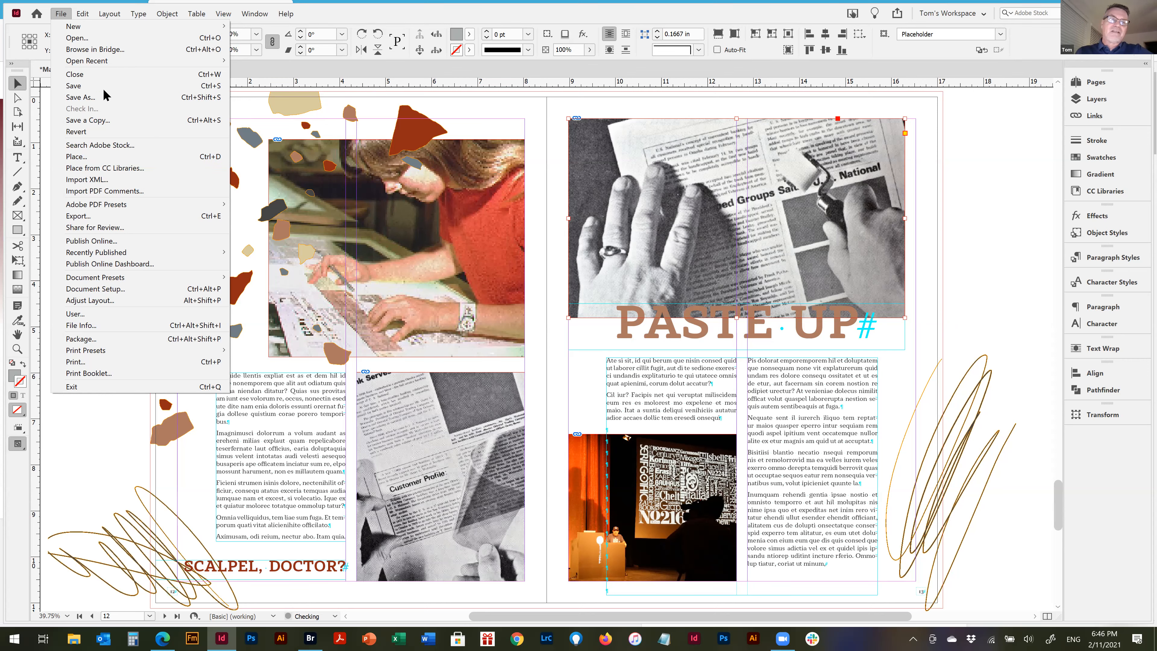
click(108, 157)
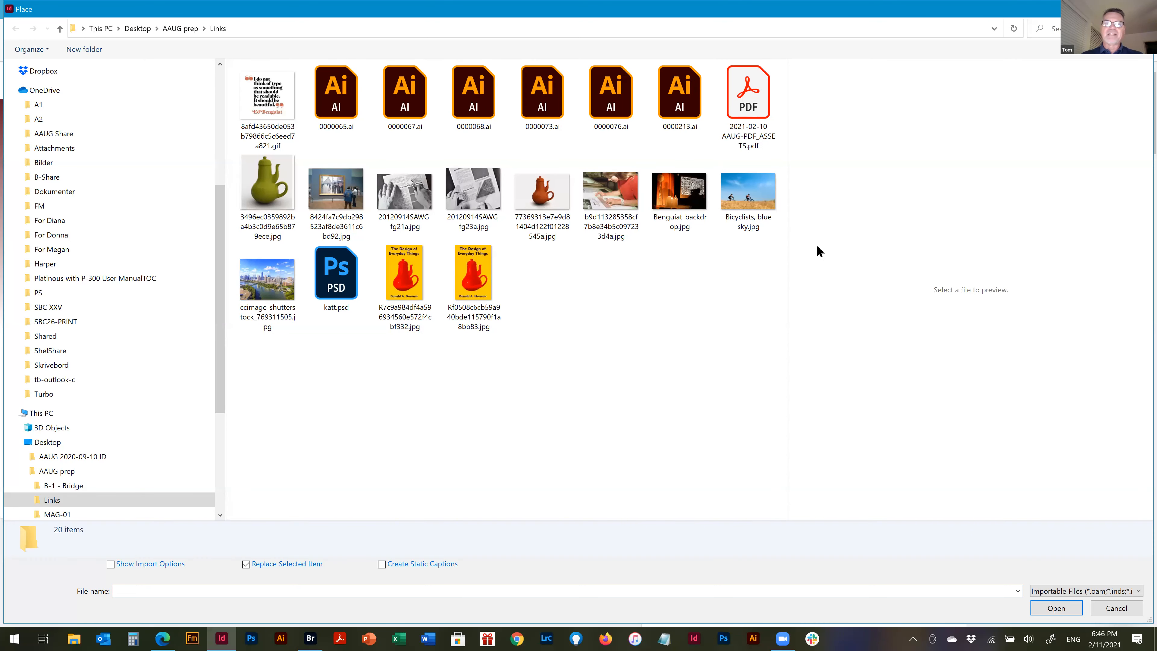
click(268, 98)
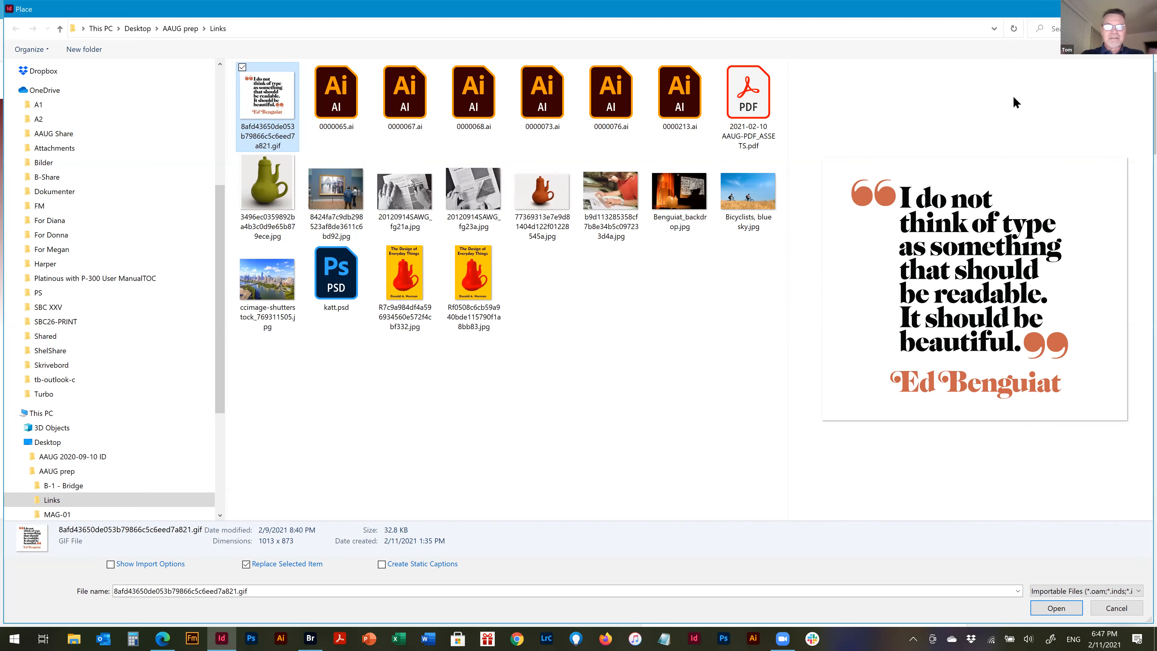
click(674, 196)
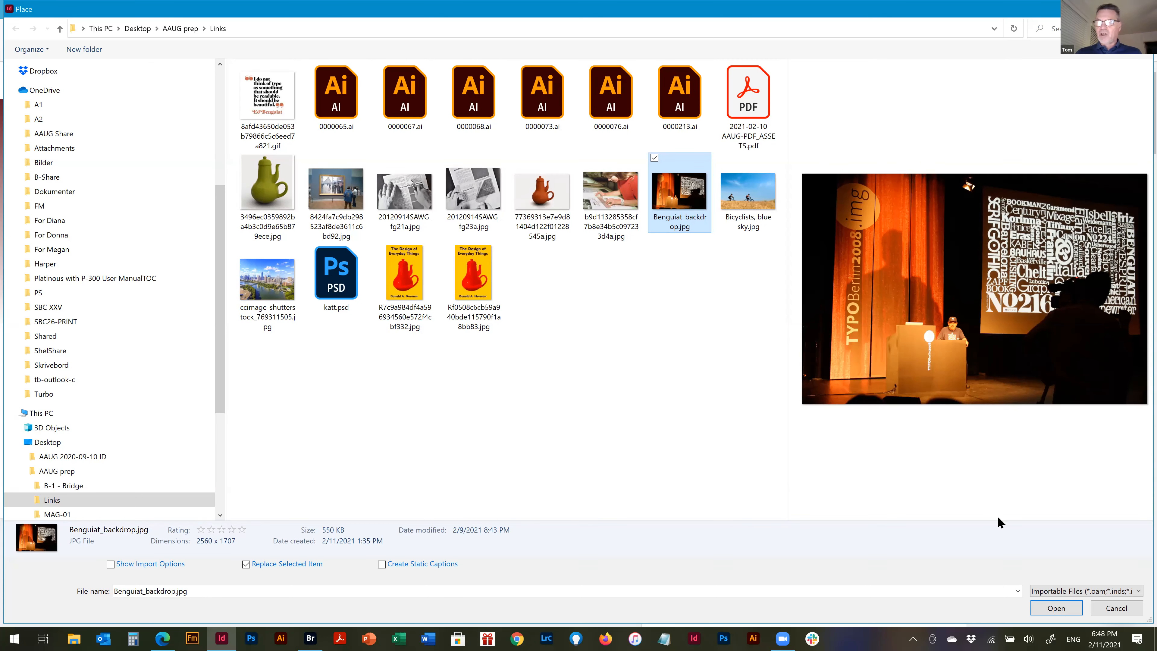
Check the list of importable file types and preview 0000073.ai and katt.psd in the Links folder
click(1136, 591)
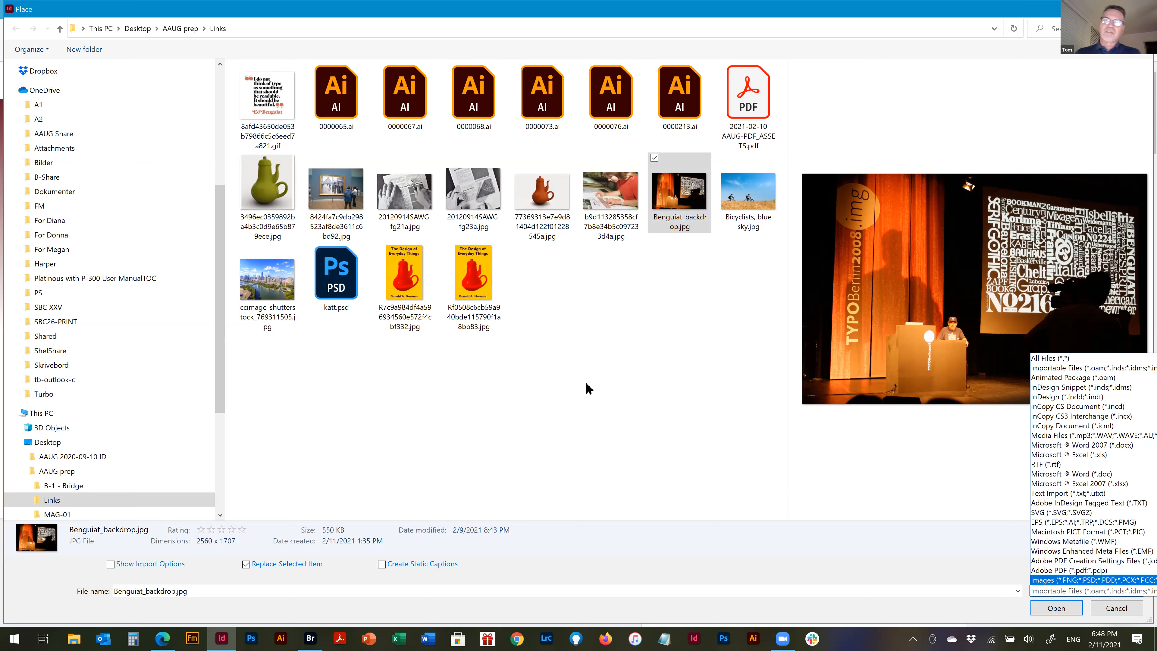
click(576, 316)
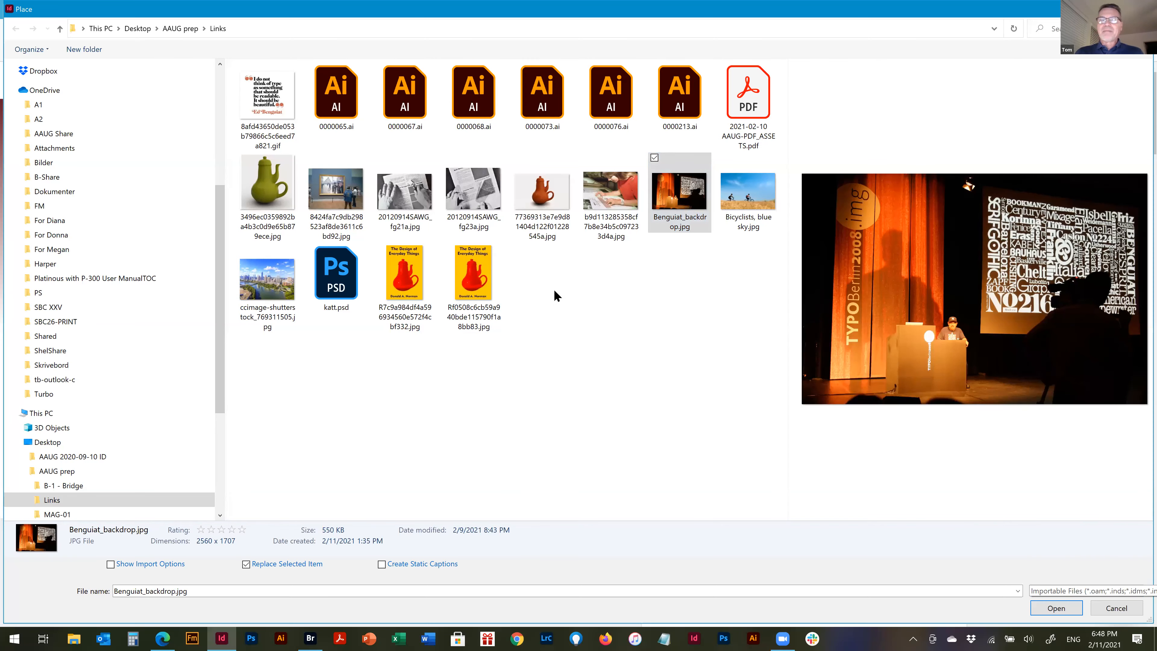
click(547, 91)
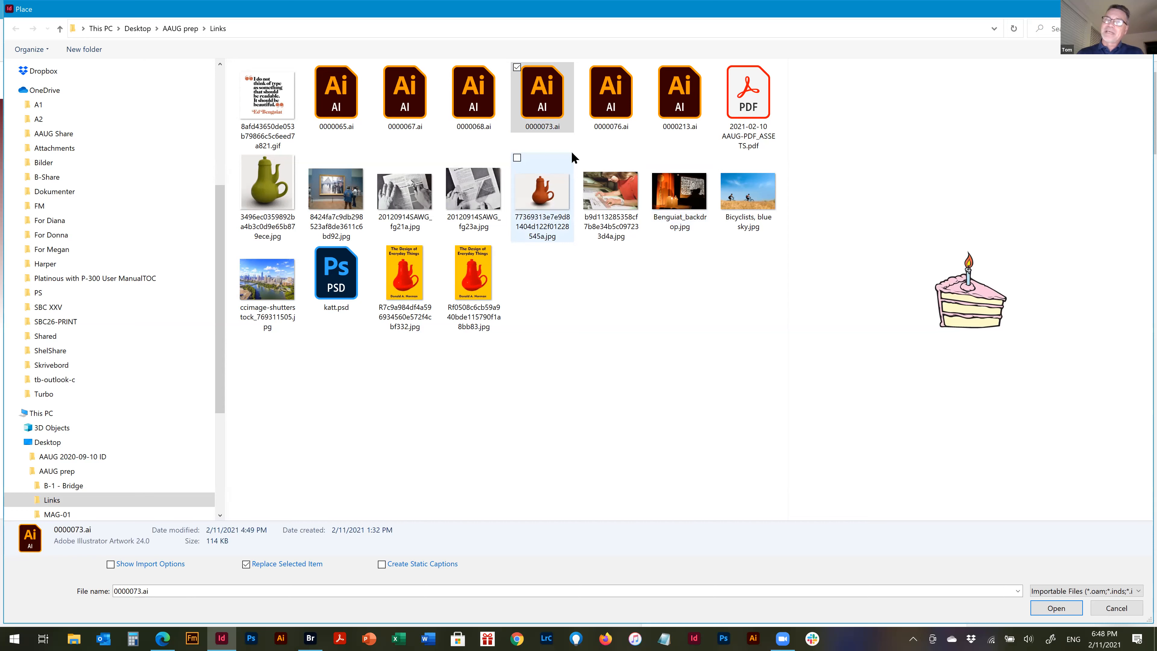
click(325, 277)
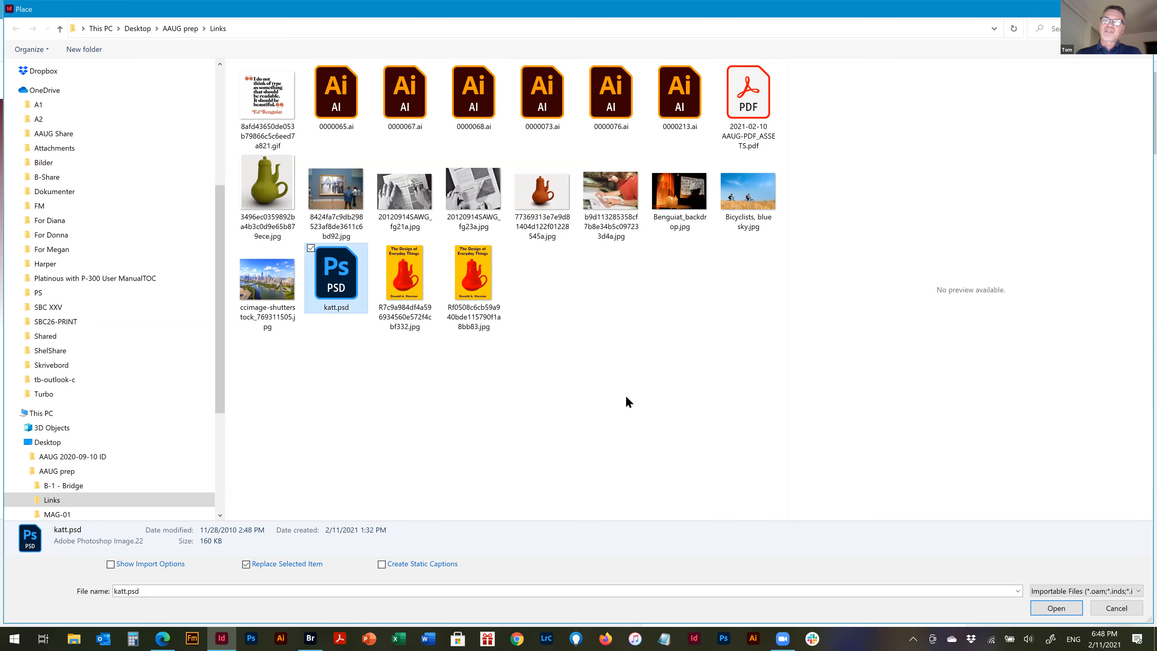
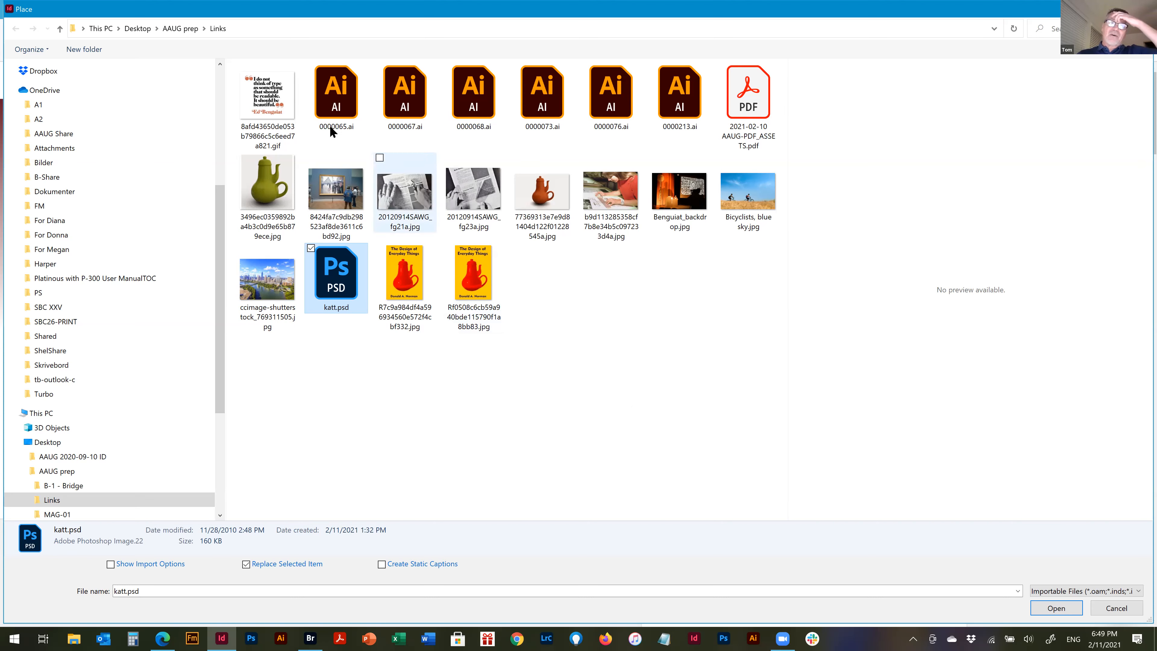
Preview the quotation GIF, museum photo, katt.psd and the two yellow book cover images in the Links folder
click(274, 103)
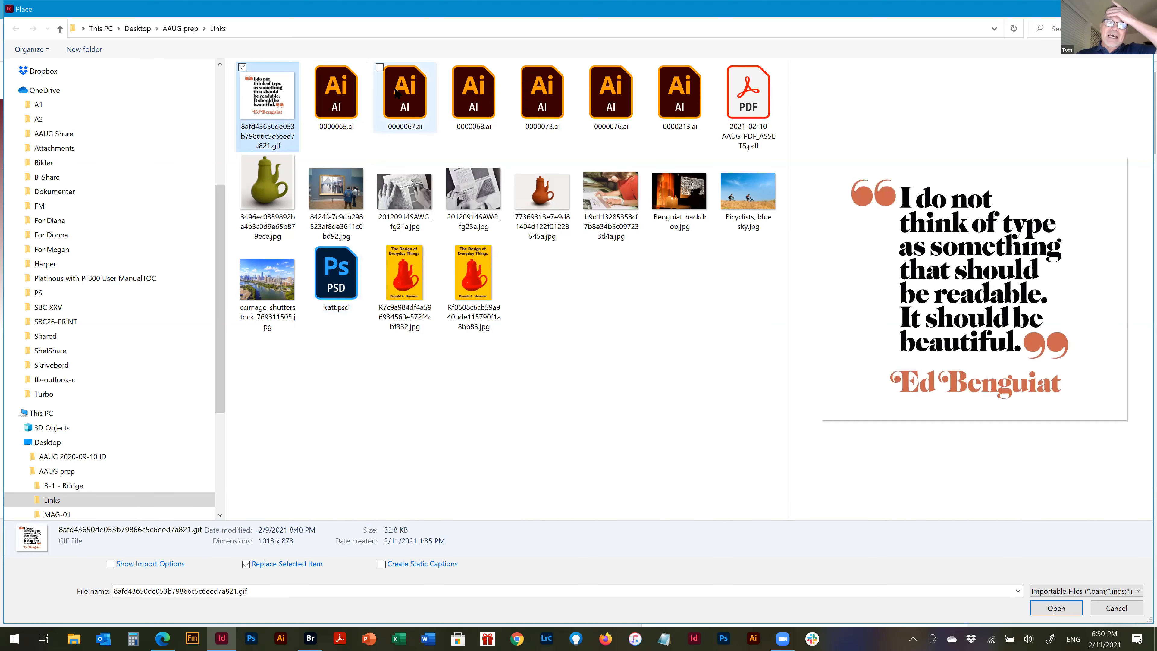
click(403, 98)
click(334, 198)
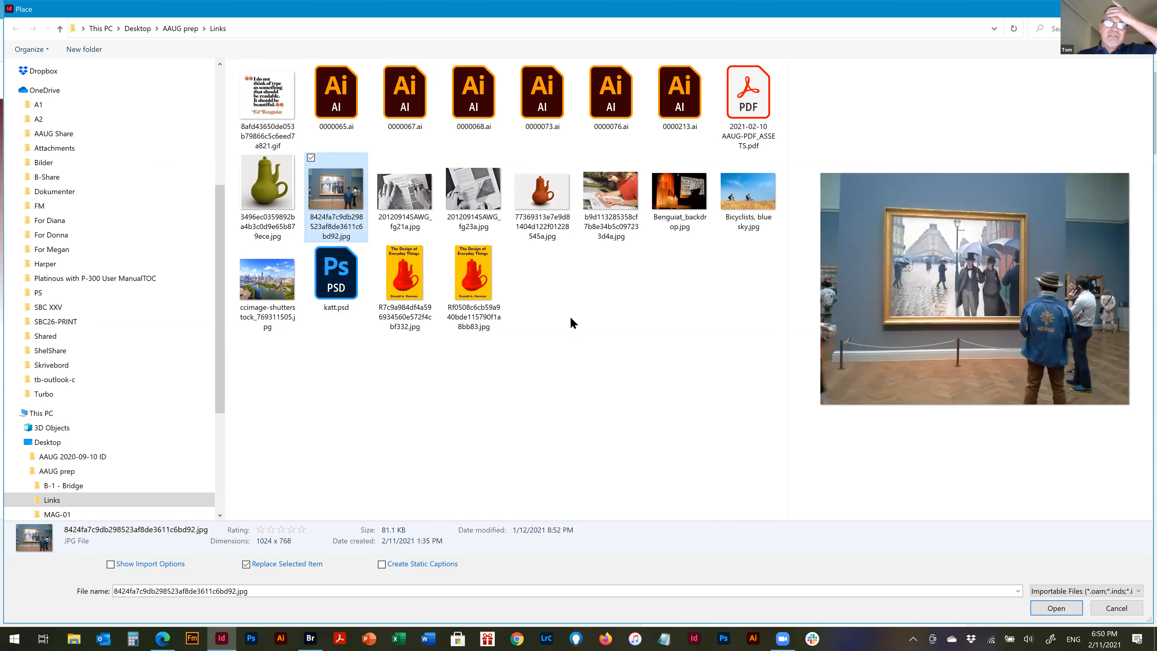
click(337, 272)
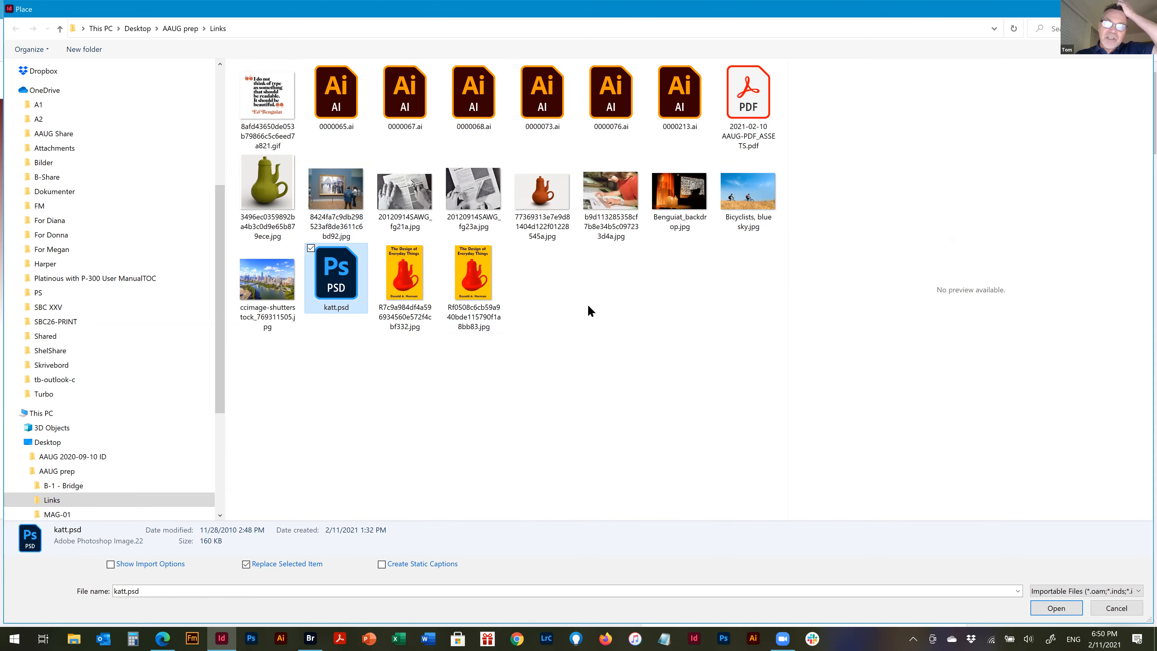
click(472, 276)
click(402, 288)
click(455, 277)
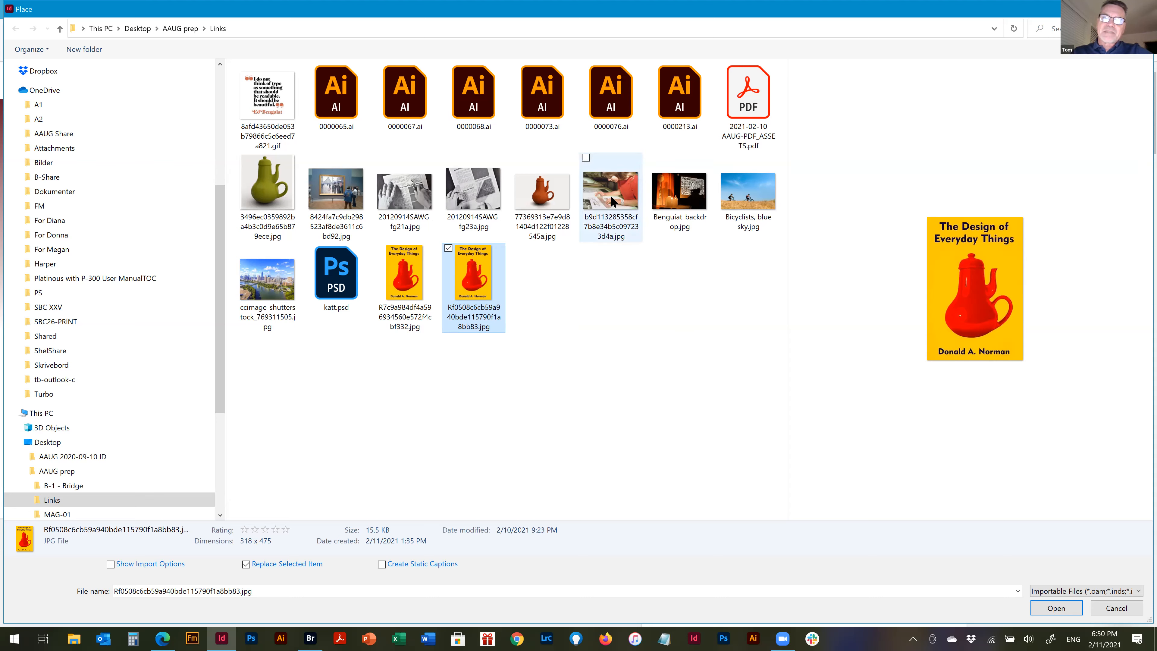
Compare the previews of the museum photo, the second yellow book cover and 2021-02-10 AAUG-PDF_ASSETS.pdf
click(344, 216)
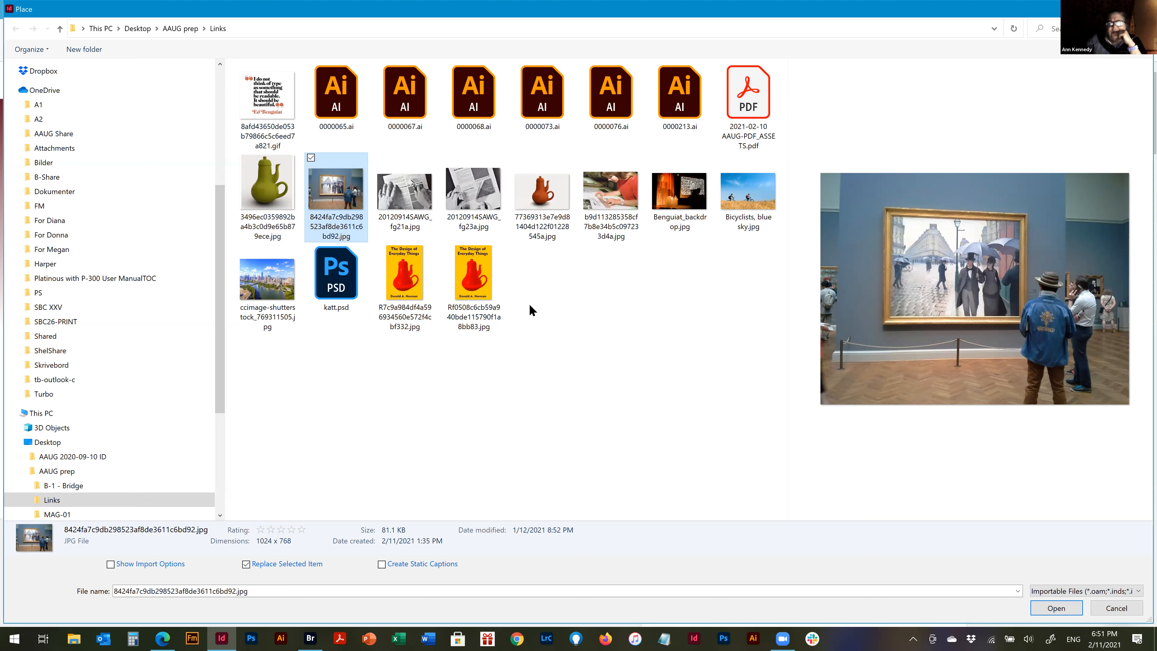
click(483, 275)
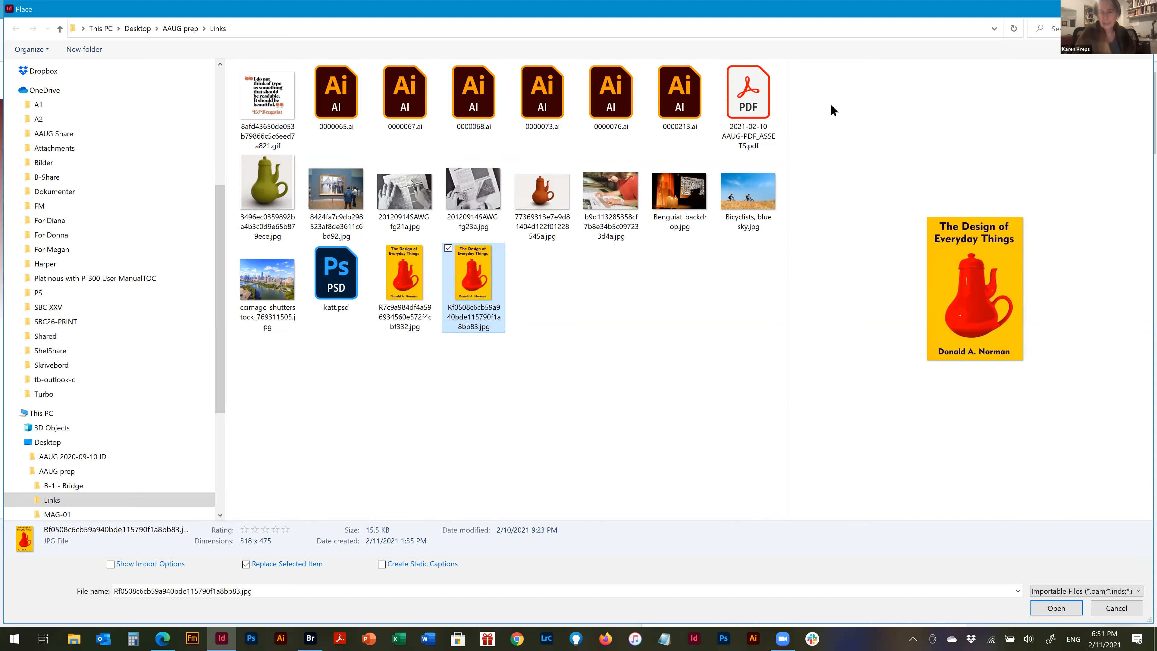
click(747, 143)
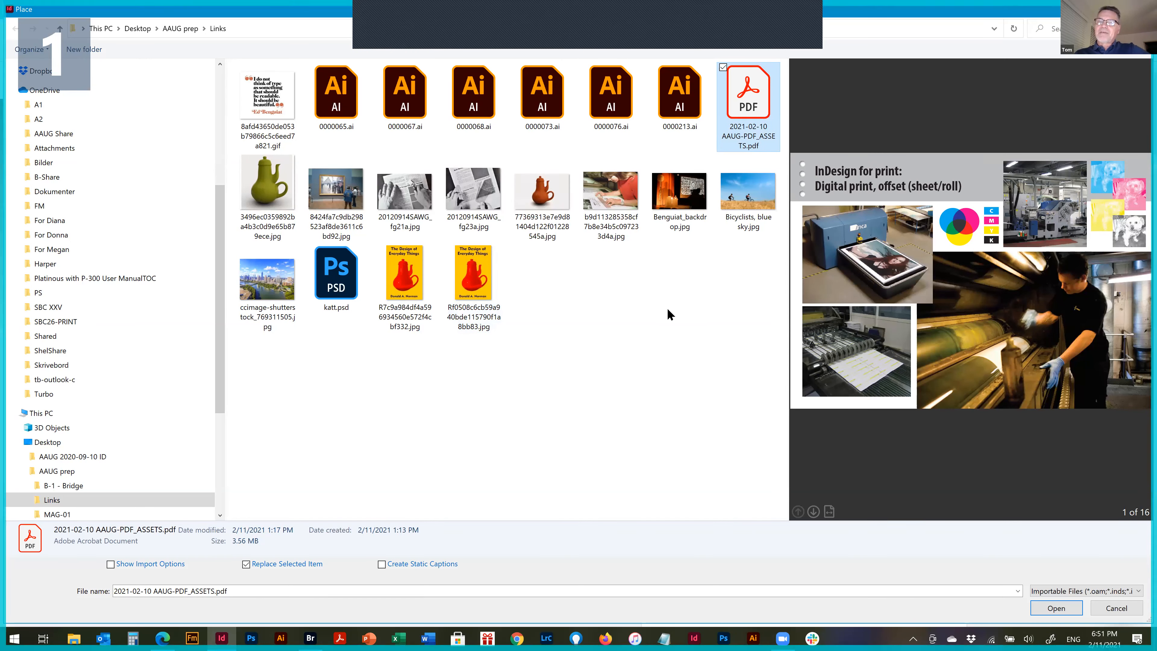
click(474, 283)
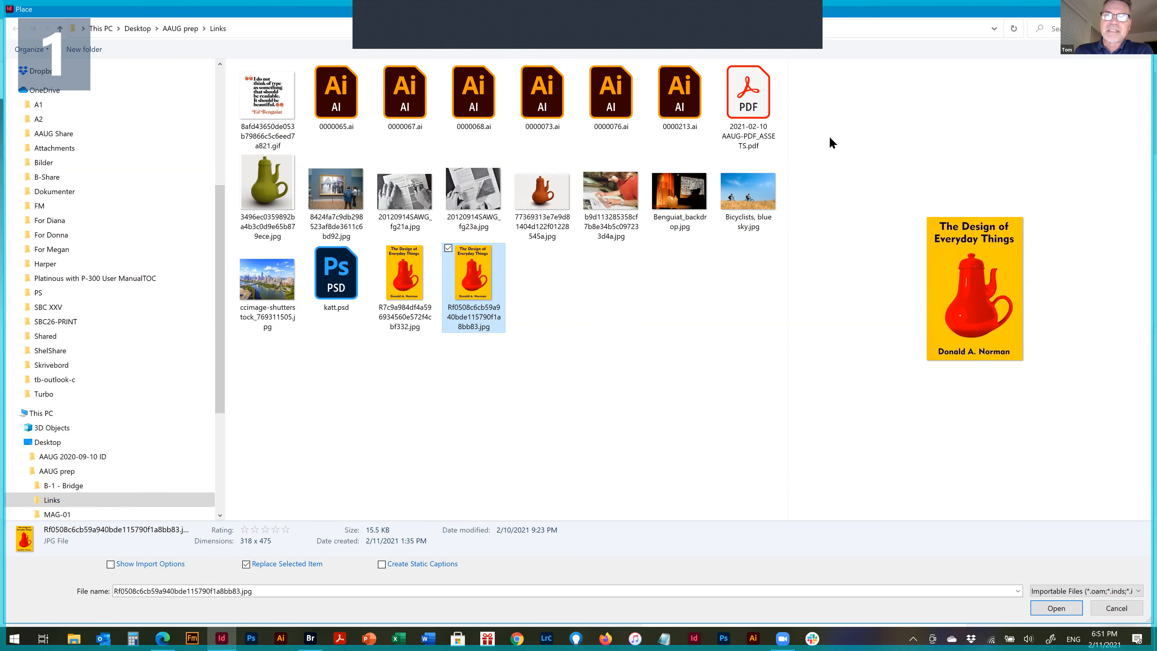
Page through the preview of 2021-02-10 AAUG-PDF_ASSETS.pdf and go back to the "conveyor belt" diagram on page 4
click(749, 91)
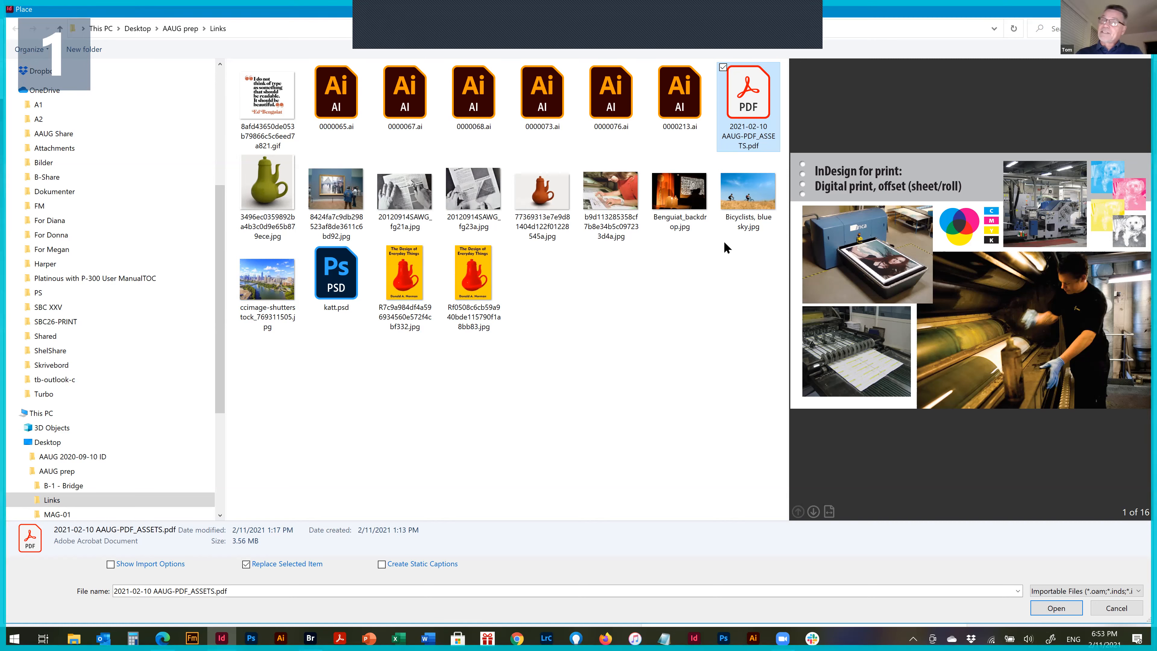
double_click(745, 103)
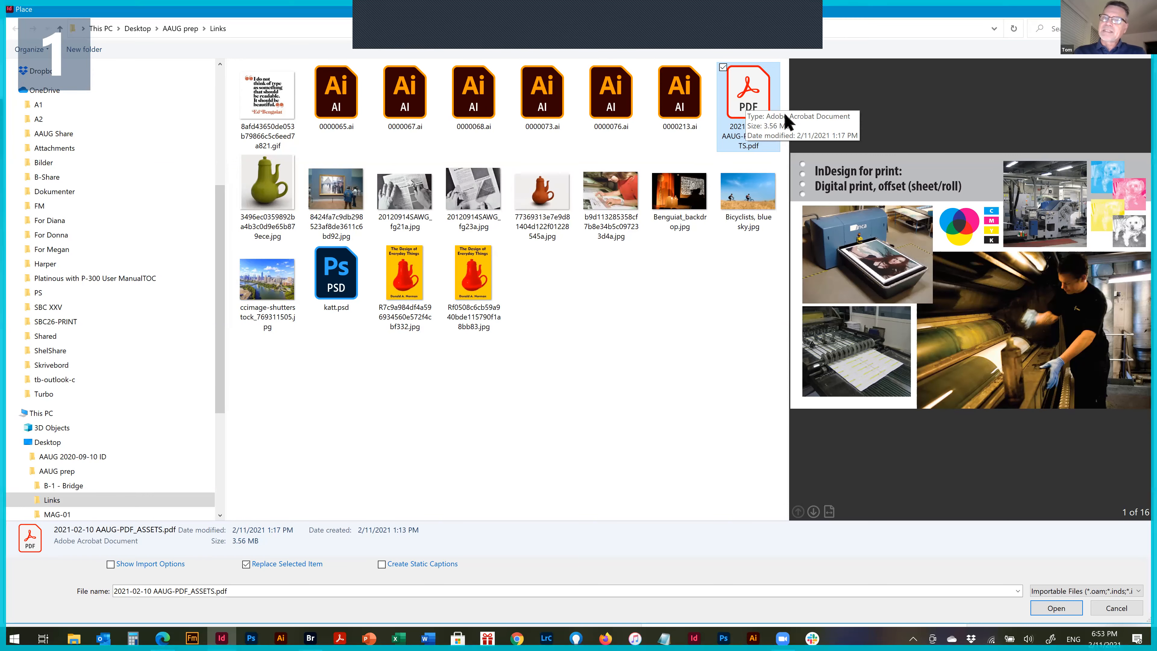
click(814, 512)
click(814, 511)
click(814, 511)
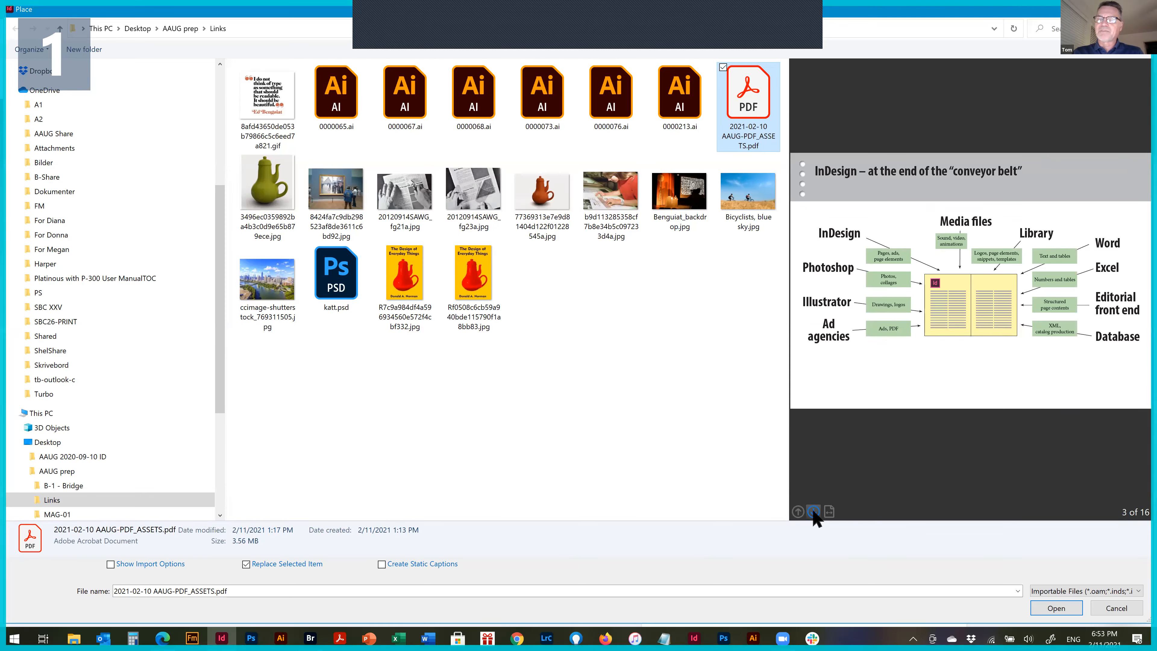
click(814, 511)
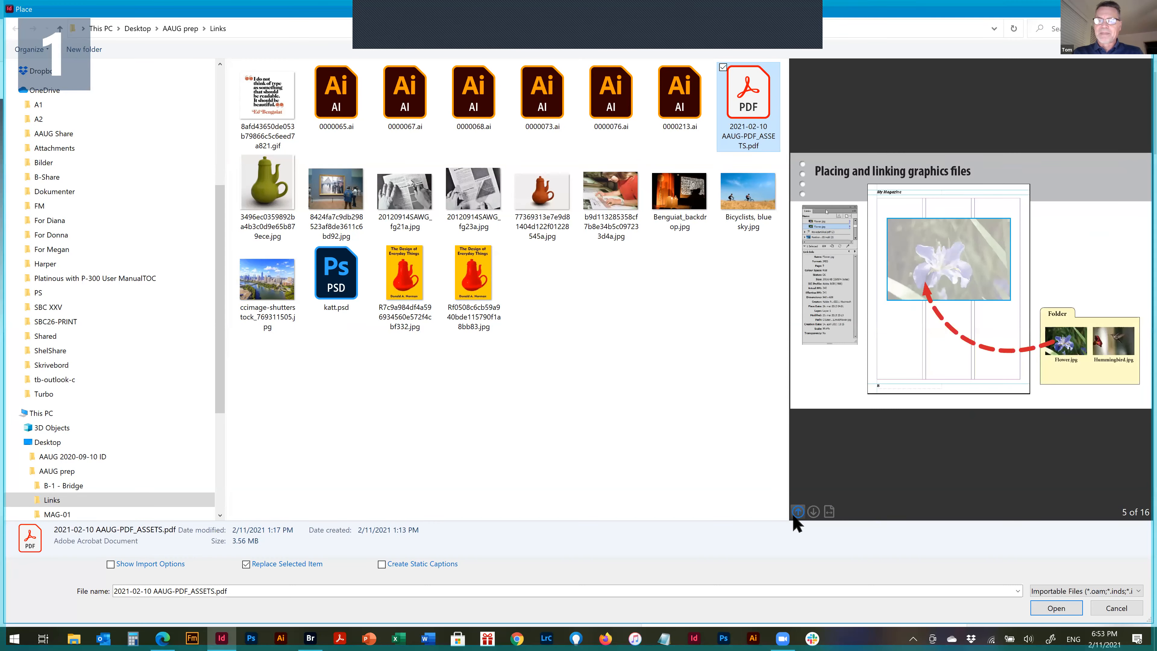
click(797, 511)
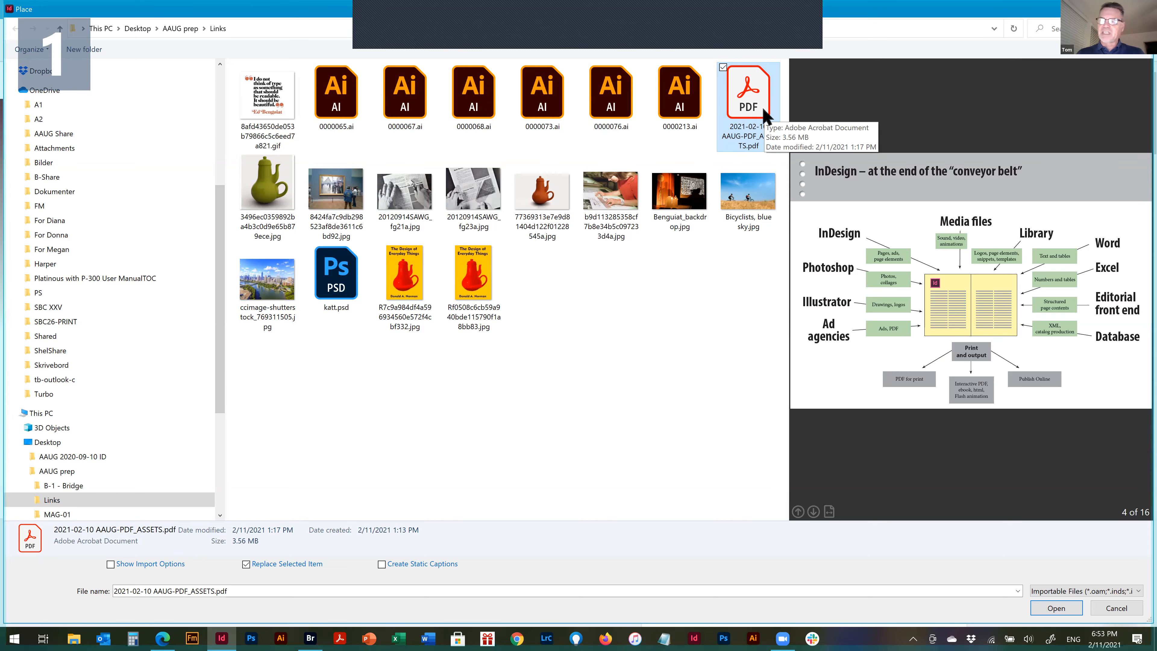
Place page 4 of 2021-02-10 AAUG-PDF_ASSETS.pdf into the frame above PASTE UP, with the page range set to 4
click(1052, 609)
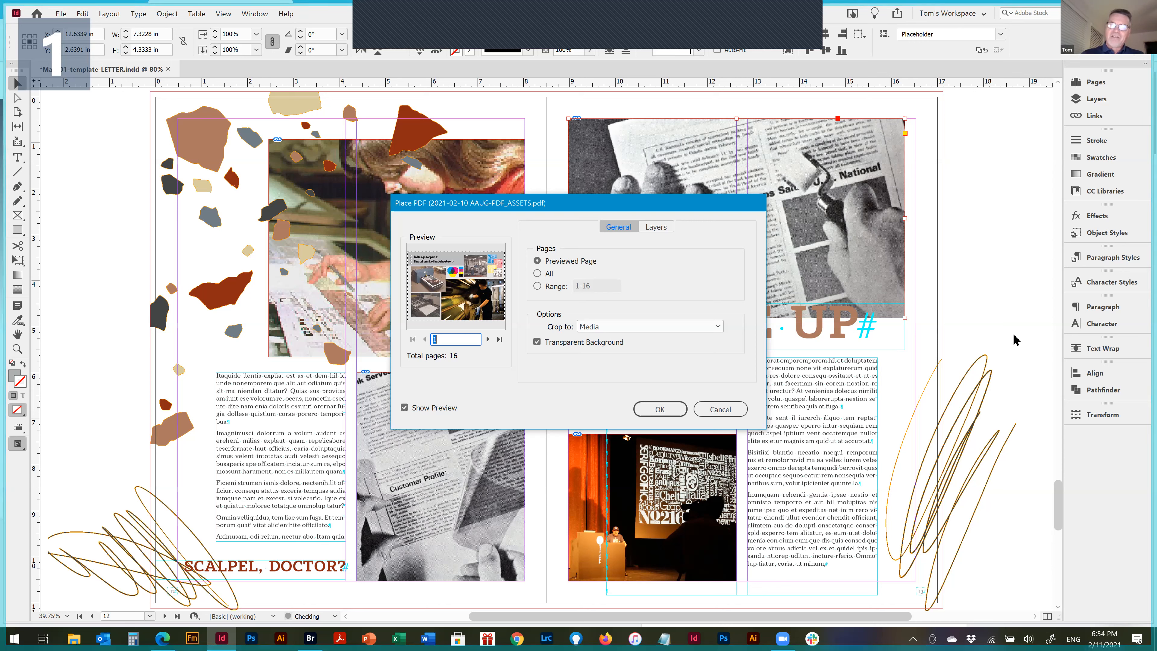
click(538, 274)
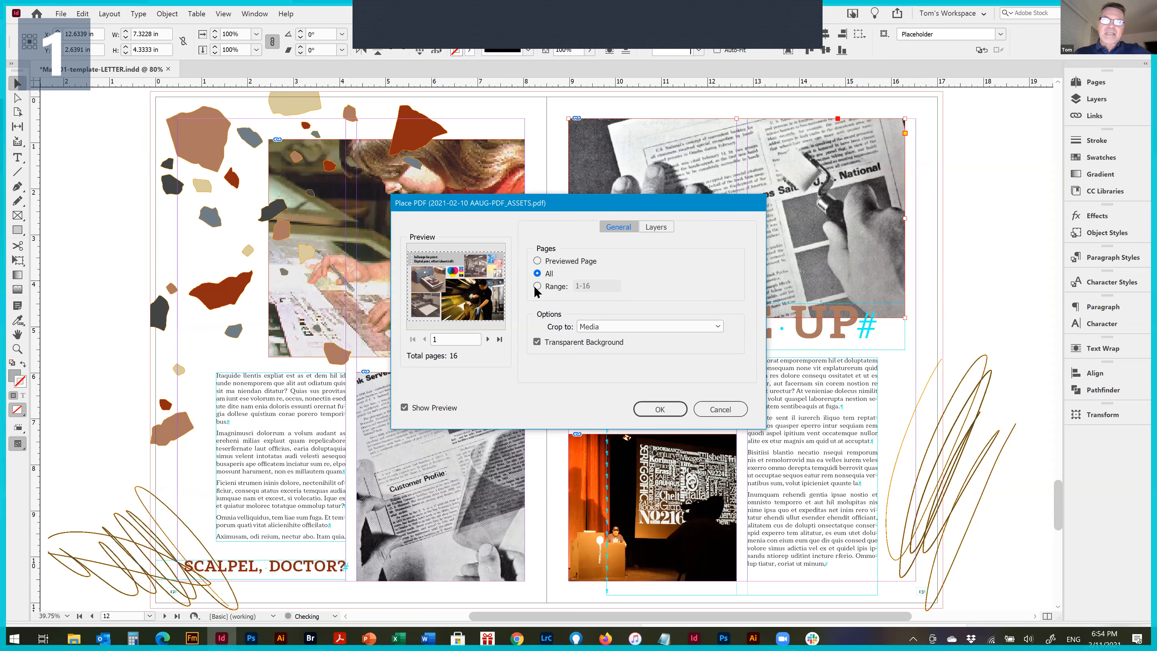
click(488, 339)
click(488, 339)
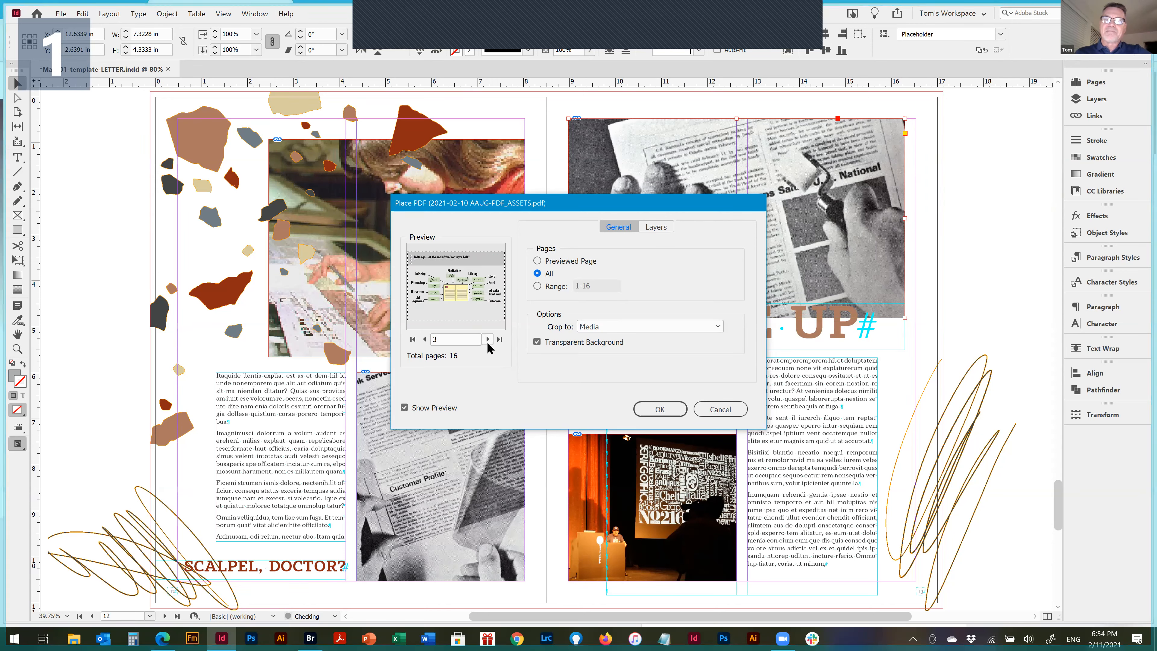
click(488, 339)
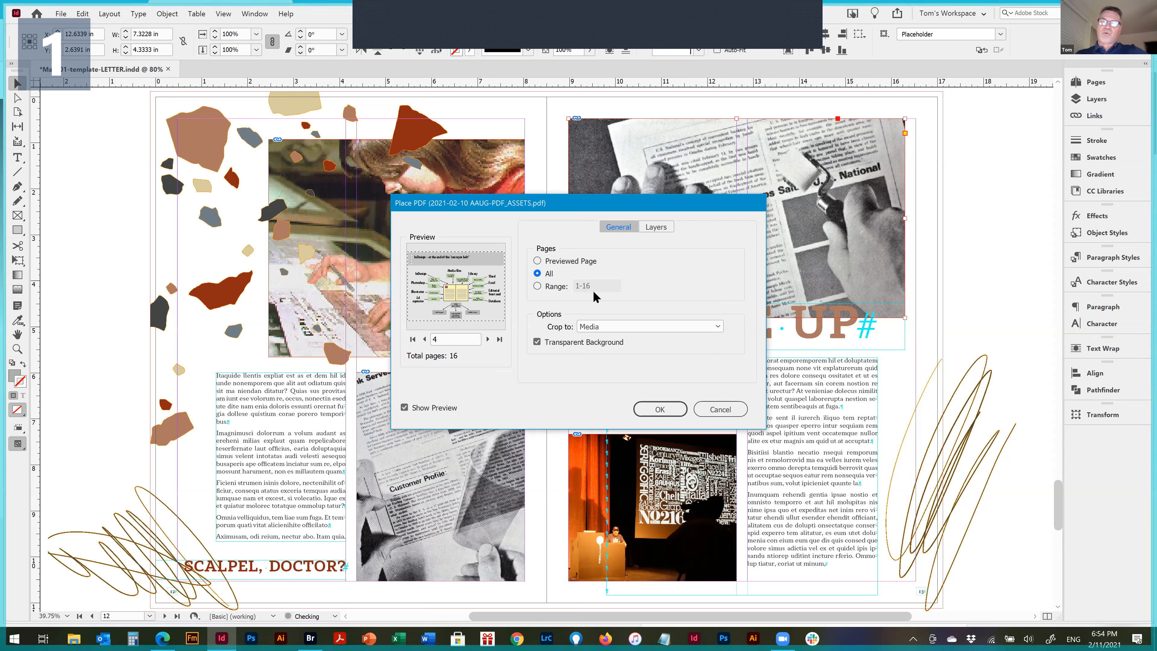
click(537, 287)
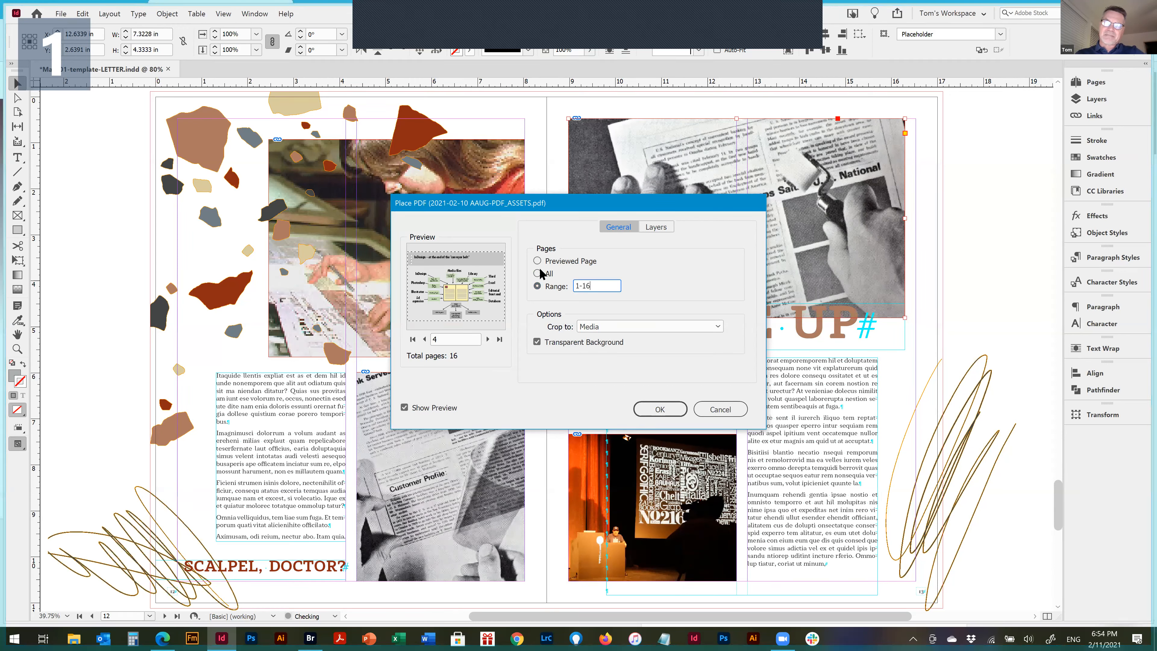
text(4)
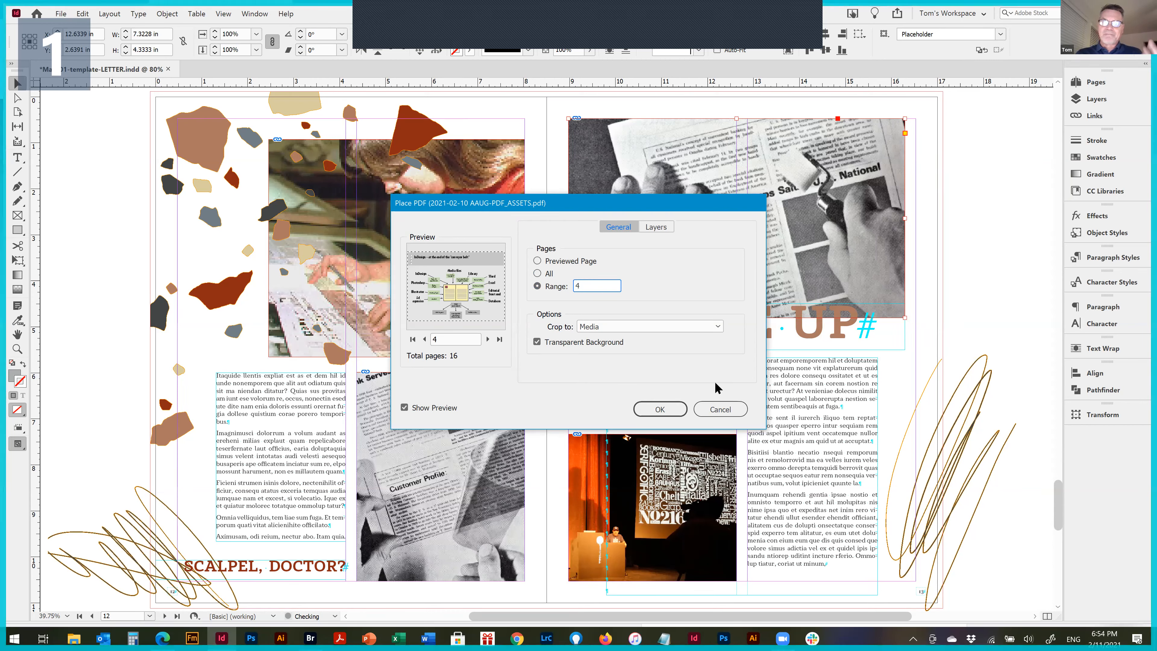
click(662, 409)
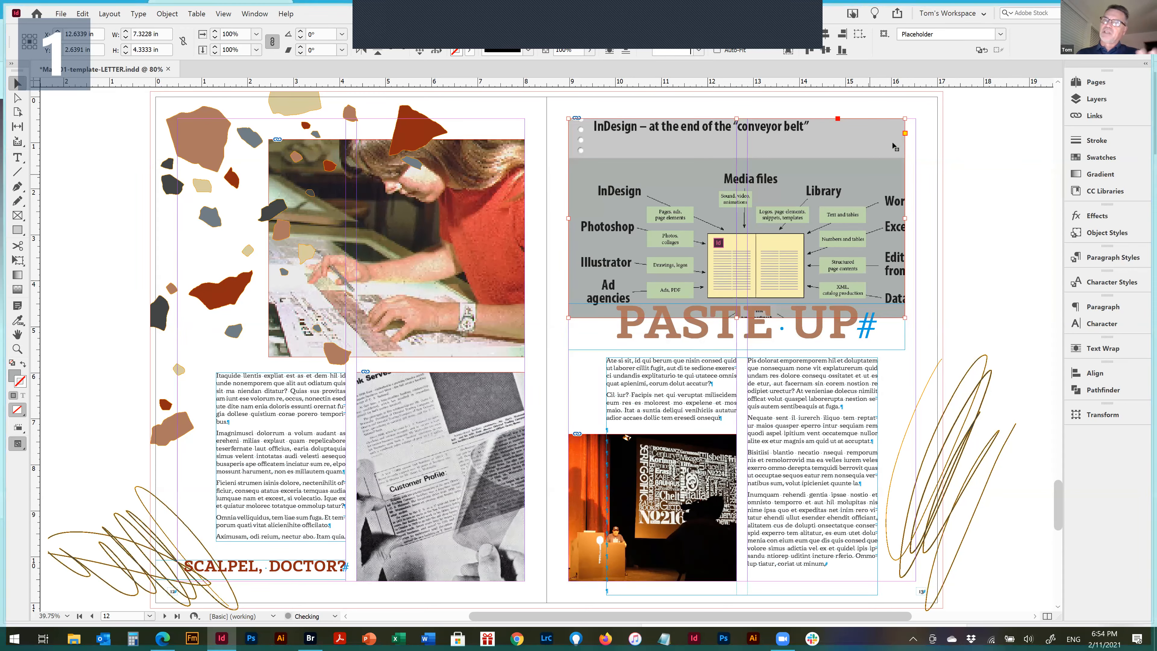
Try fitting the placed PDF diagram proportionally in the frame above PASTE UP, and undo that fitting
key(ctrl+alt+shift+e)
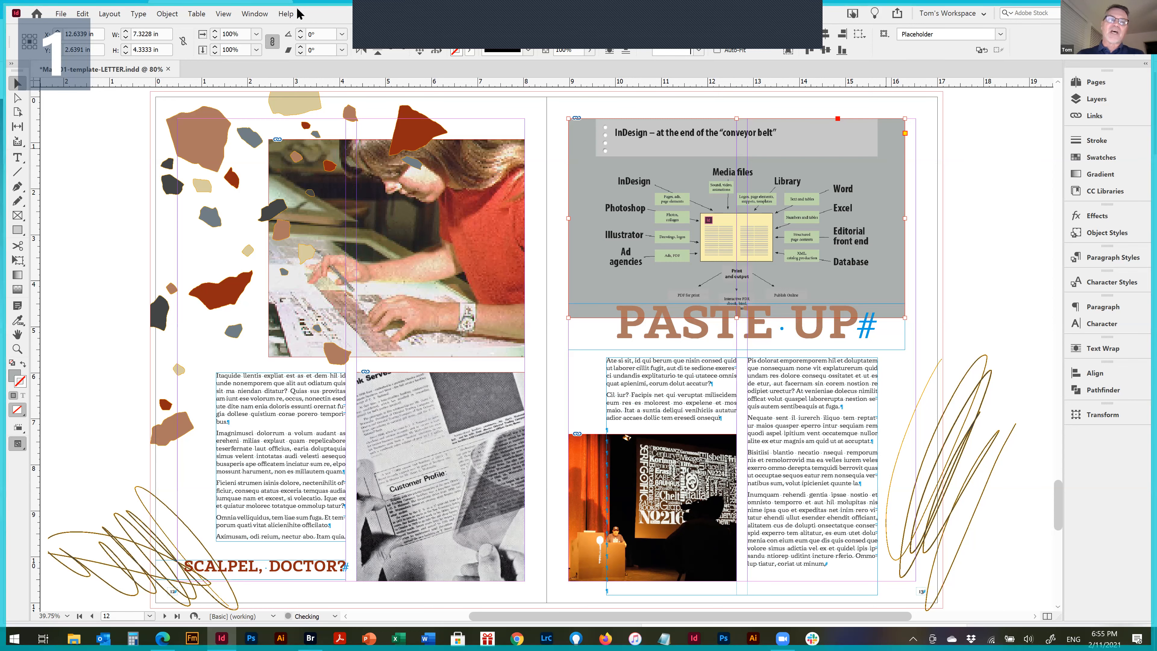
click(83, 14)
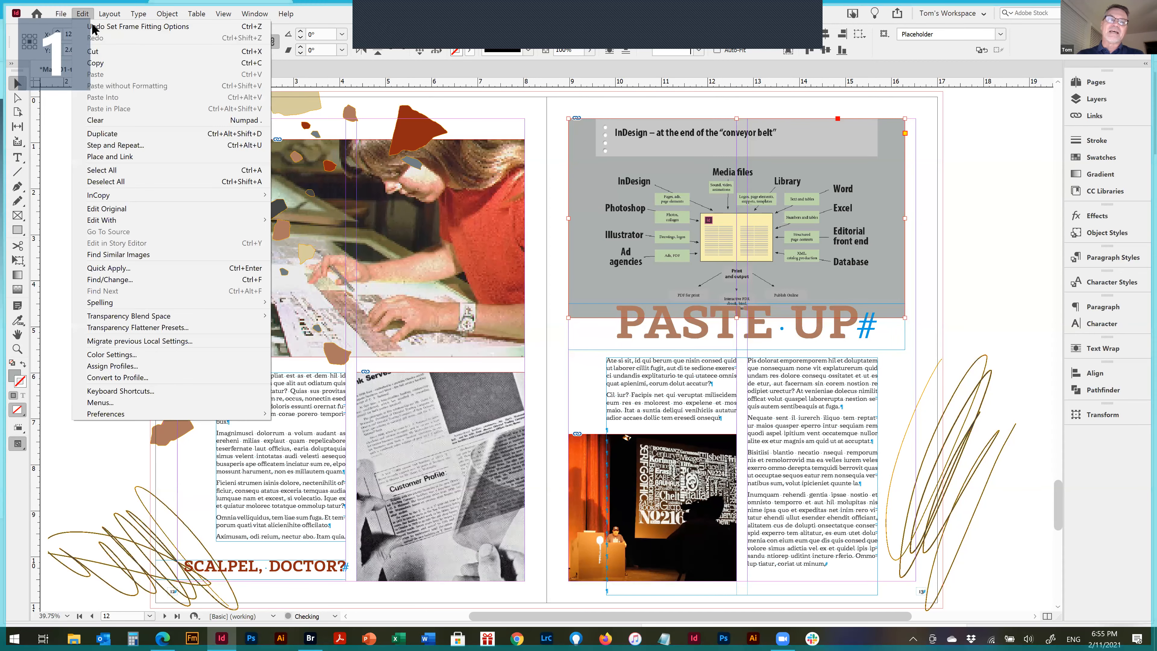
click(92, 27)
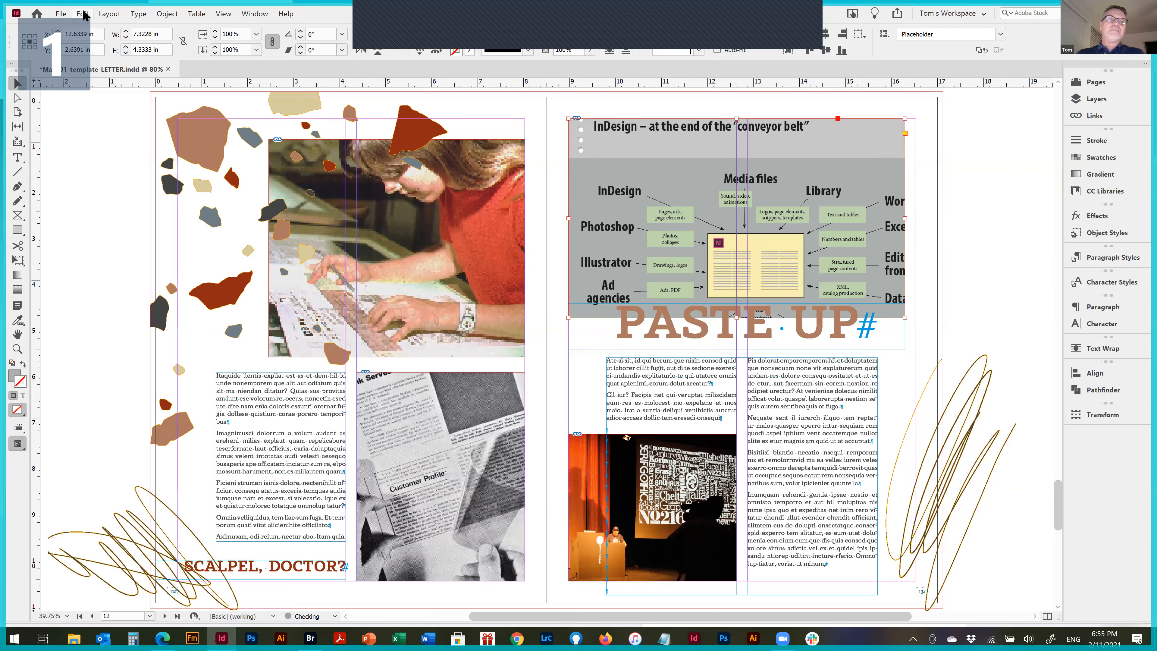
Undo the PDF placement in the frame above PASTE UP until the original newspaper photo is restored
click(85, 16)
click(90, 27)
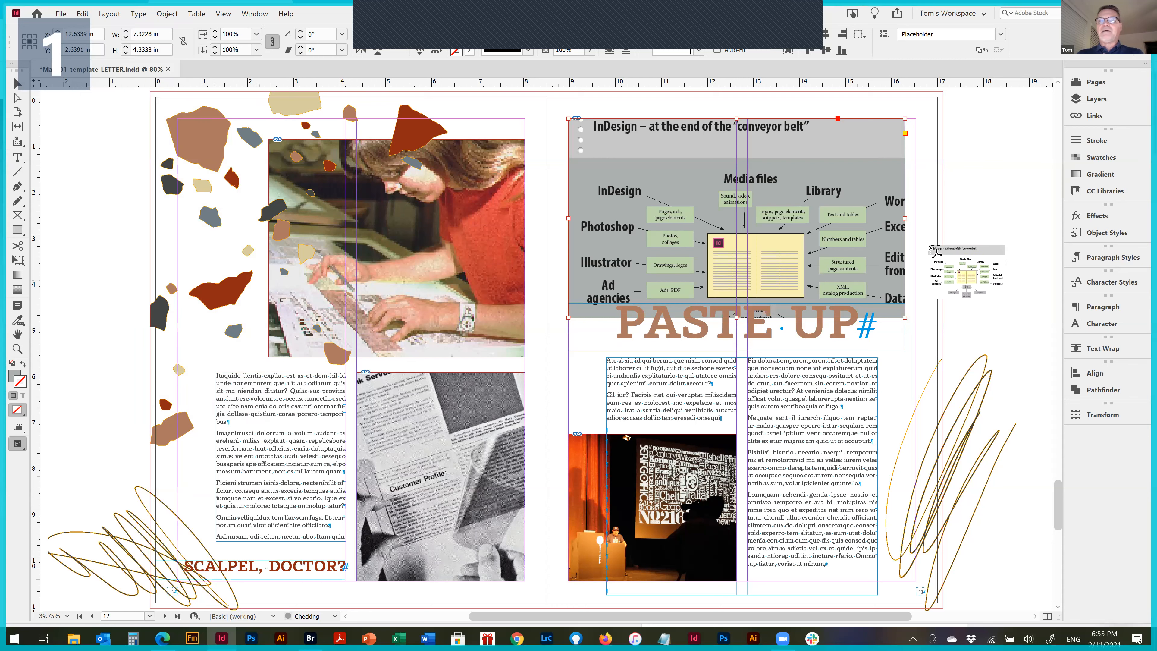
key(ctrl+z)
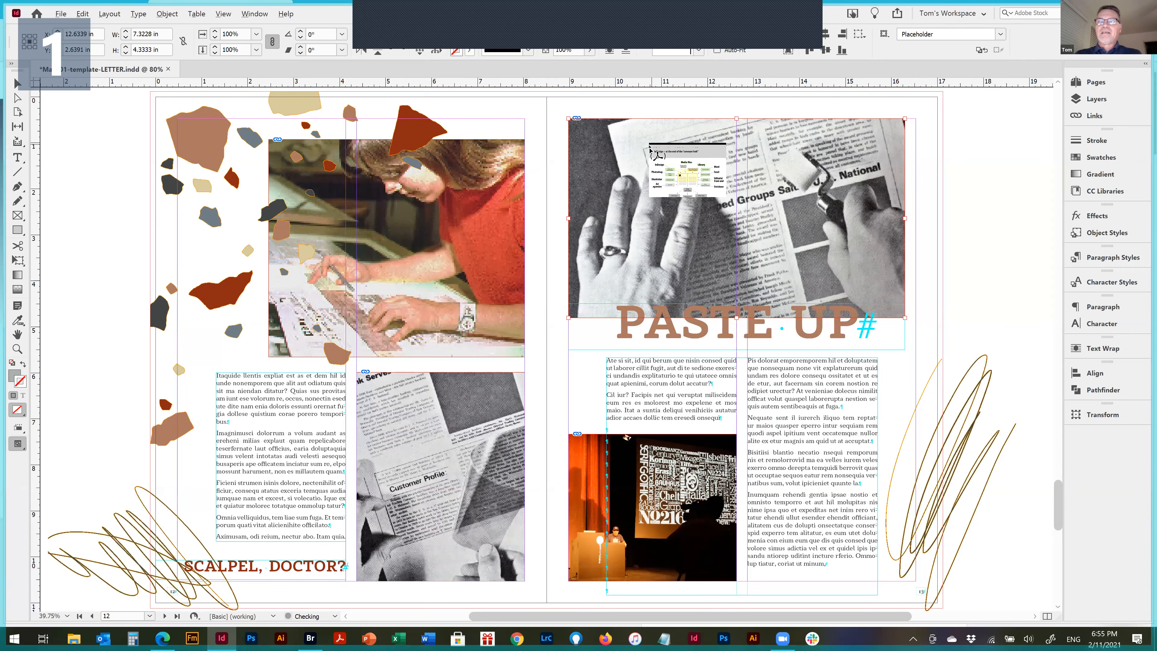
Place the loaded PDF page into the frame above PASTE UP again, fit it proportionally and remove the frame's gray background
key(Escape)
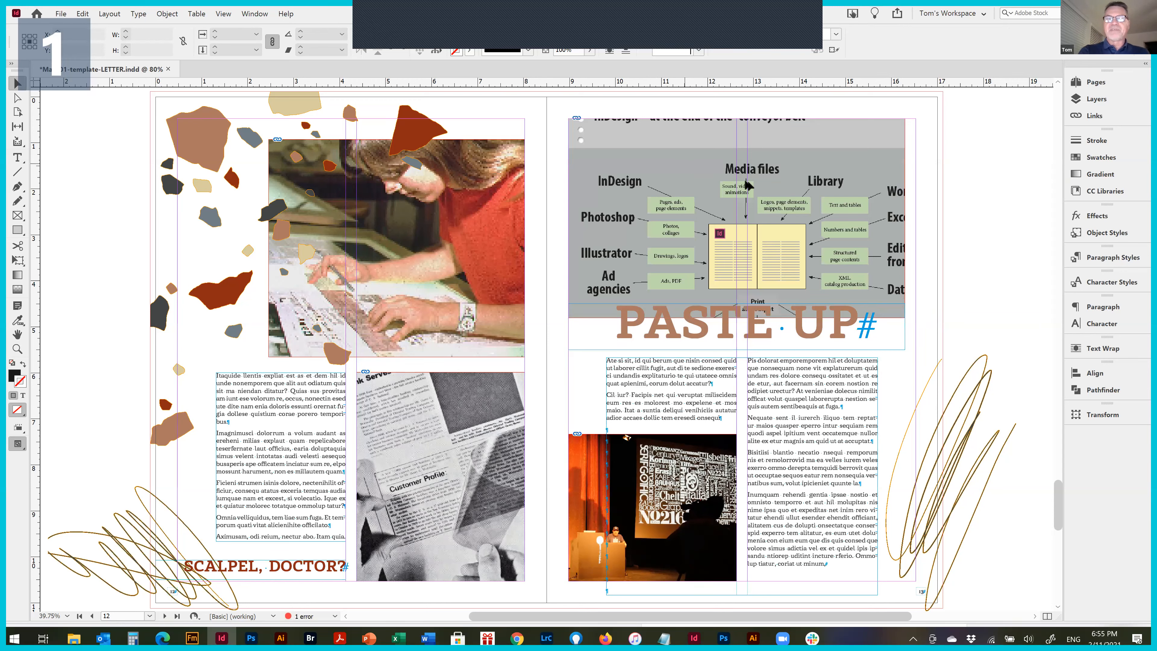
click(874, 164)
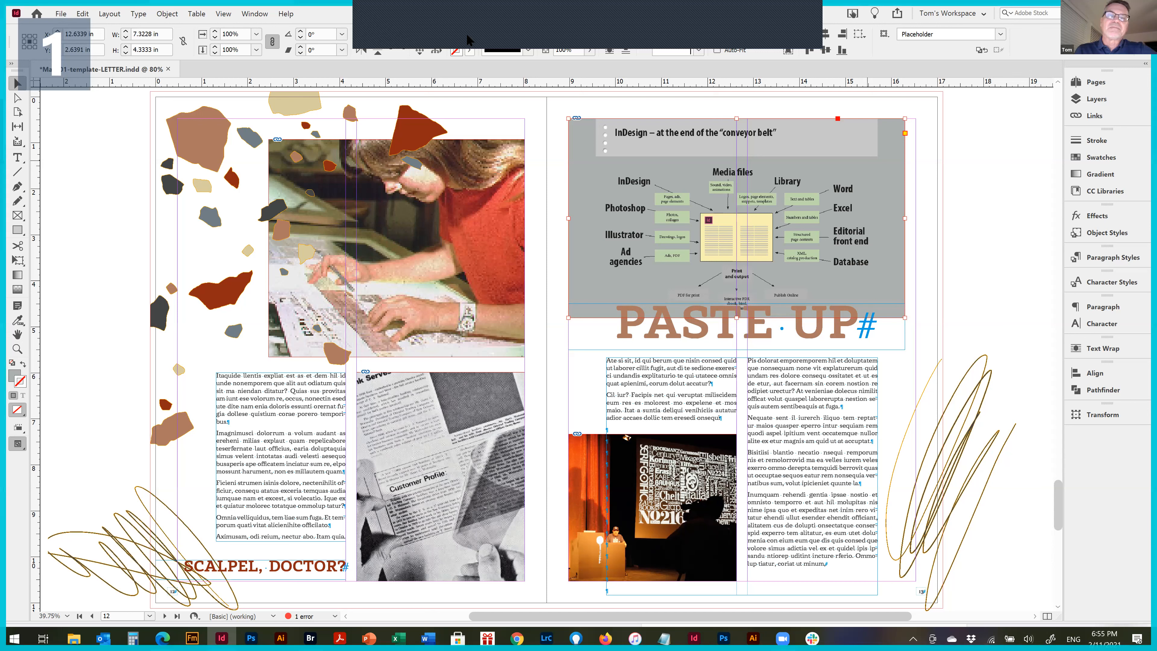
right_click(867, 160)
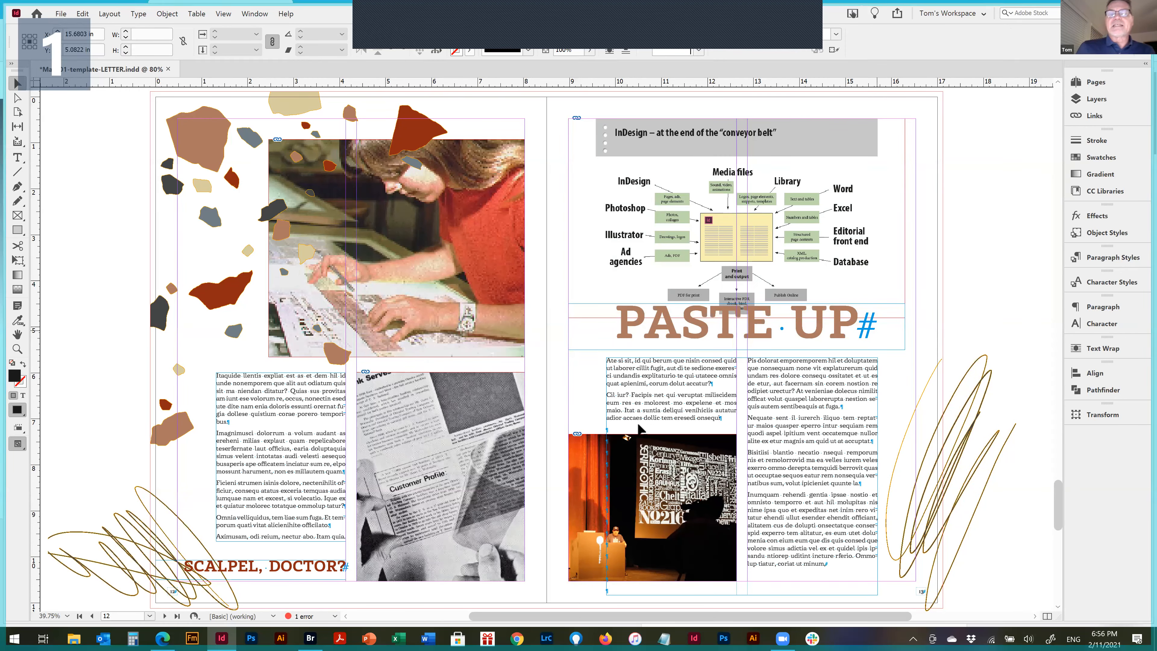
Zoom in on the placed conveyor belt diagram and set the display performance to High Quality Display
drag(591, 134, 871, 327)
scroll(561, 401, down, 1)
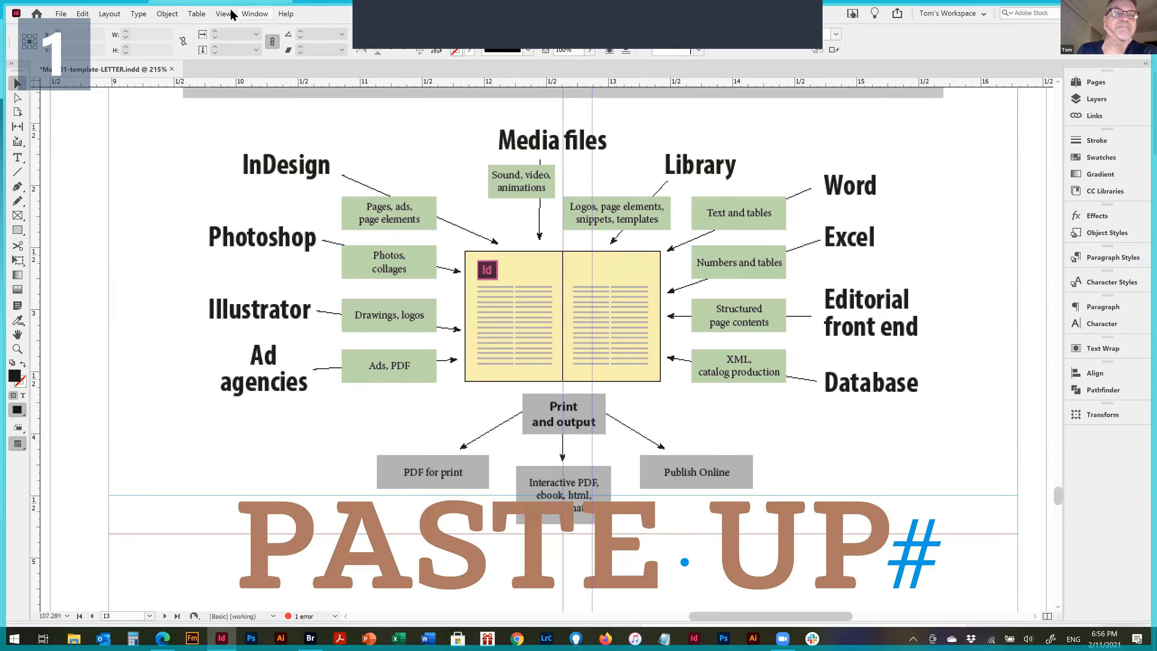
key(alt+v)
mouse_move(392, 175)
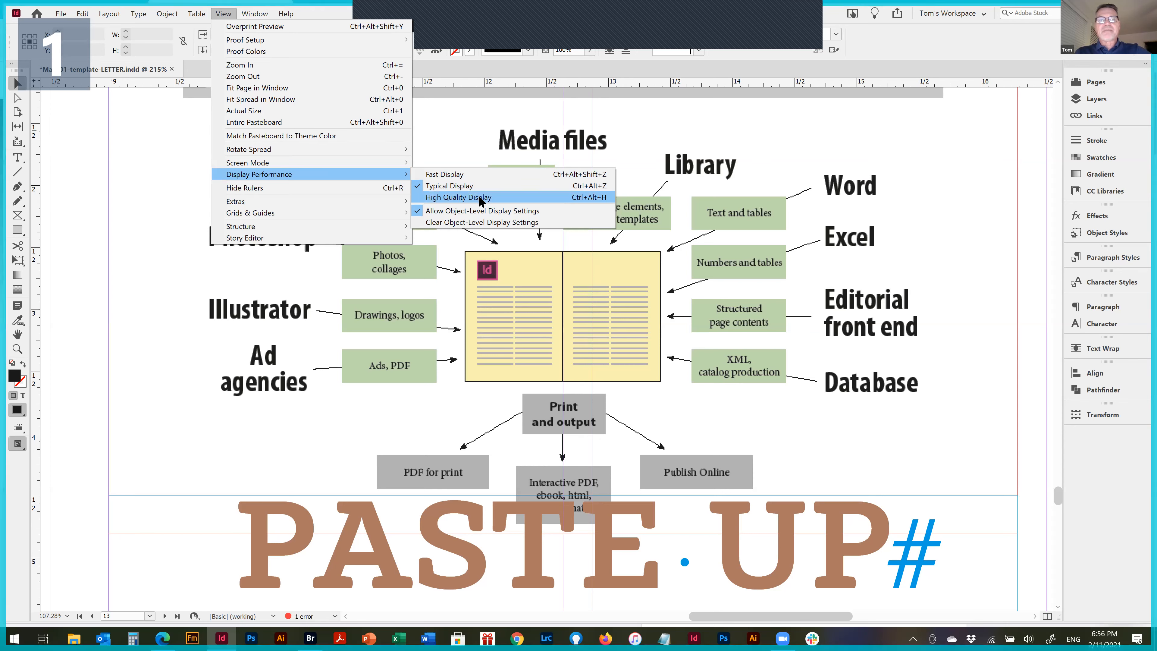
click(478, 196)
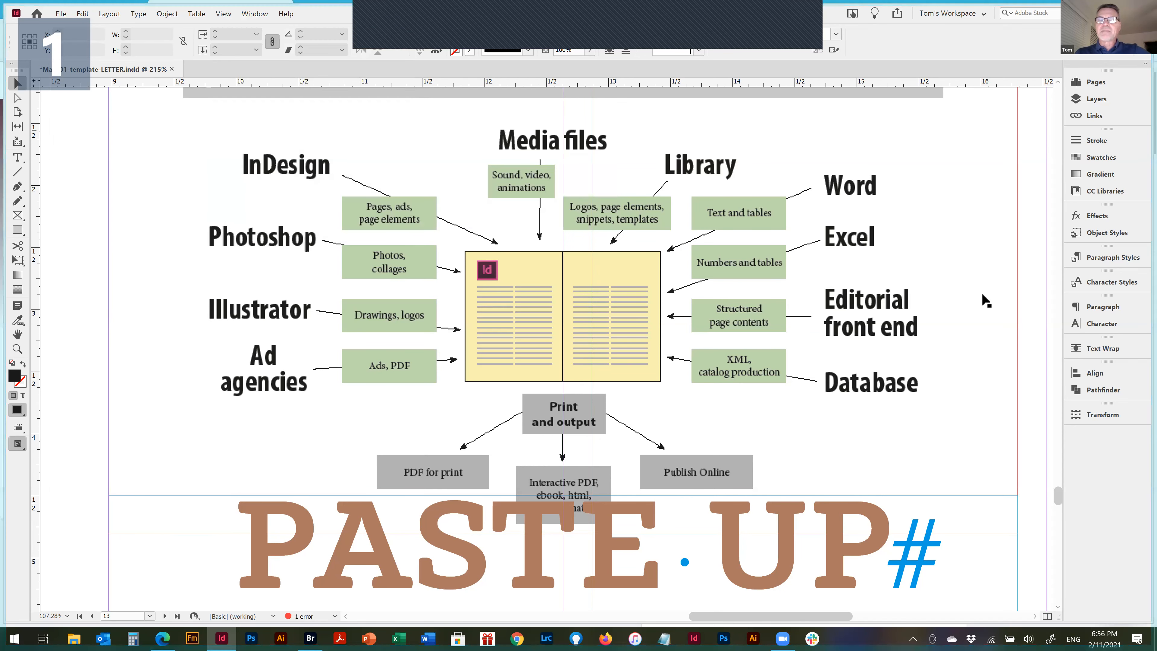
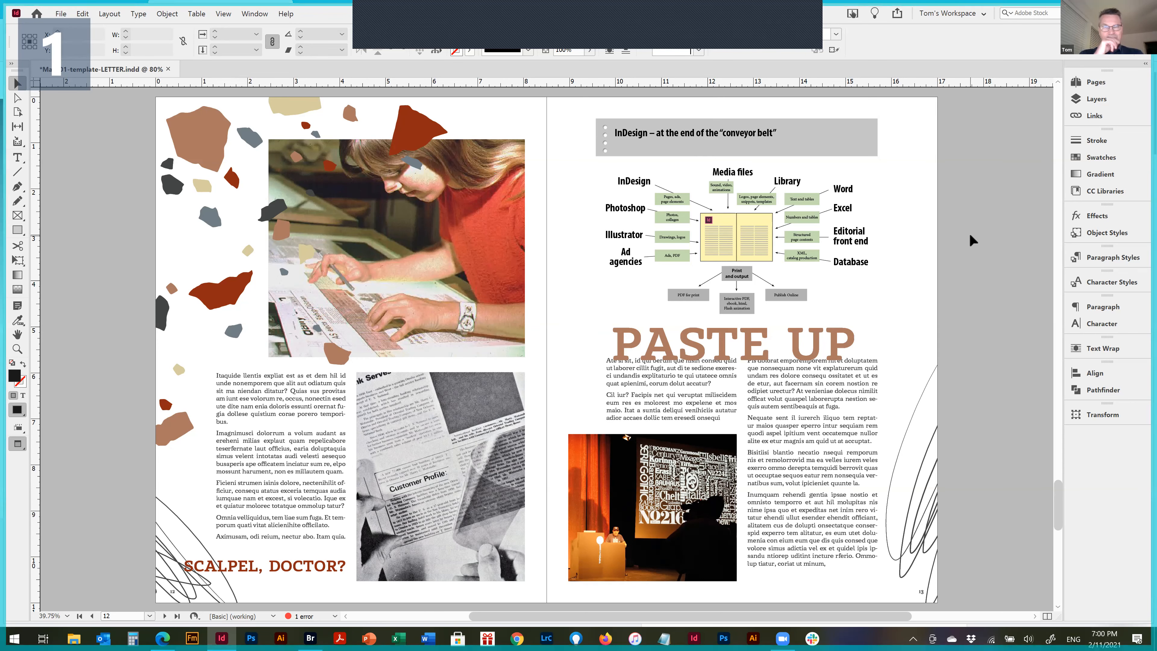
Nudge the PASTE UP heading upward so it clears the first lines of the body text below
click(798, 349)
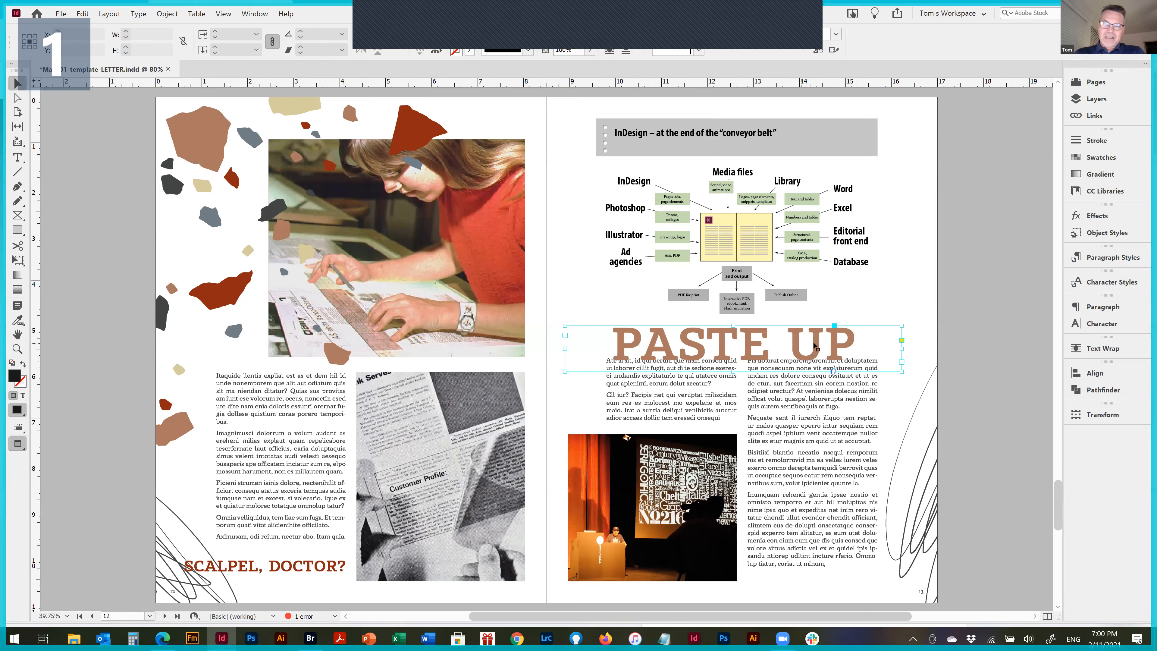
key(shift+Up)
key(shift+Up)
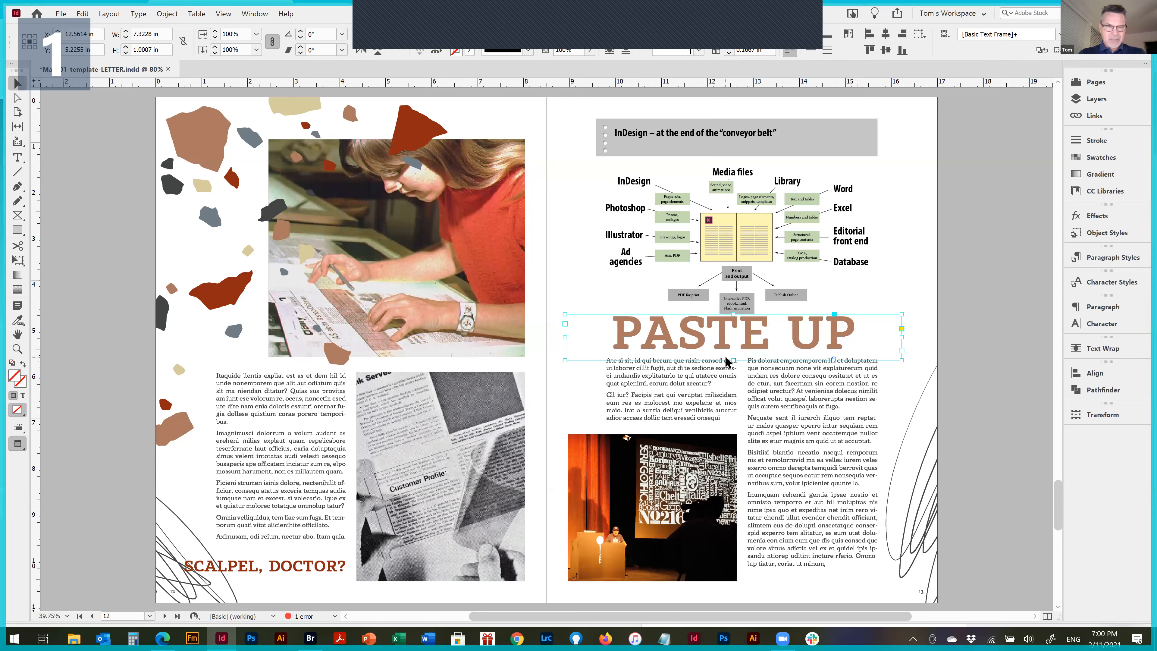
Try to jump to page 22 with the Go to Page command and cancel it
key(ctrl+j)
text(22)
key(Return)
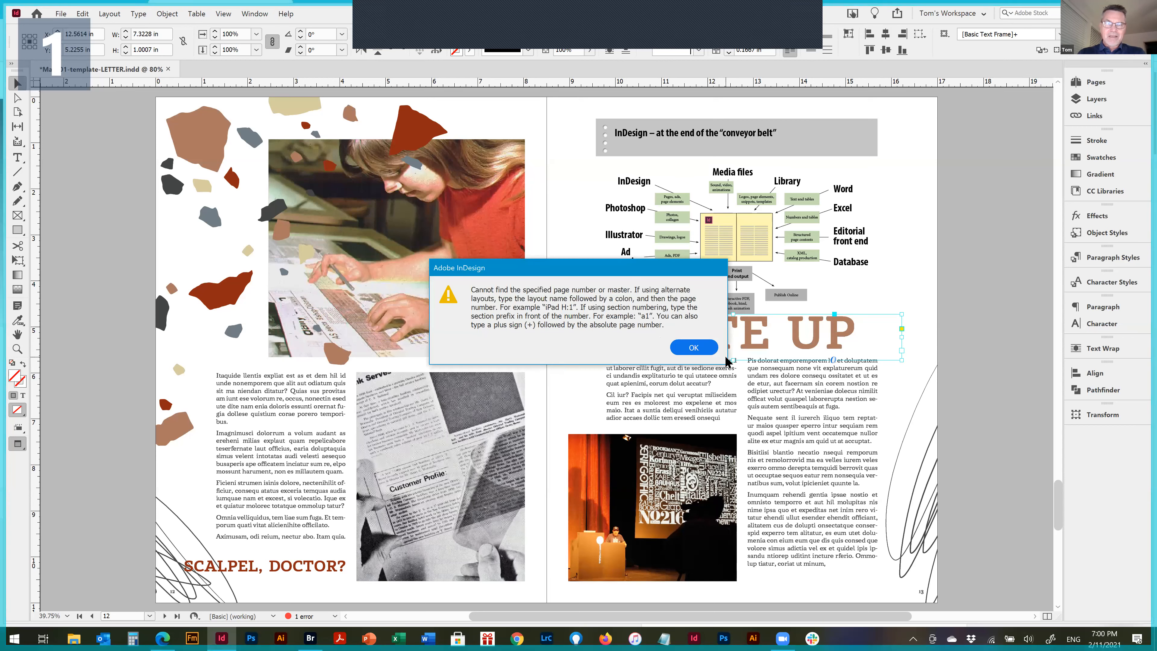
key(Return)
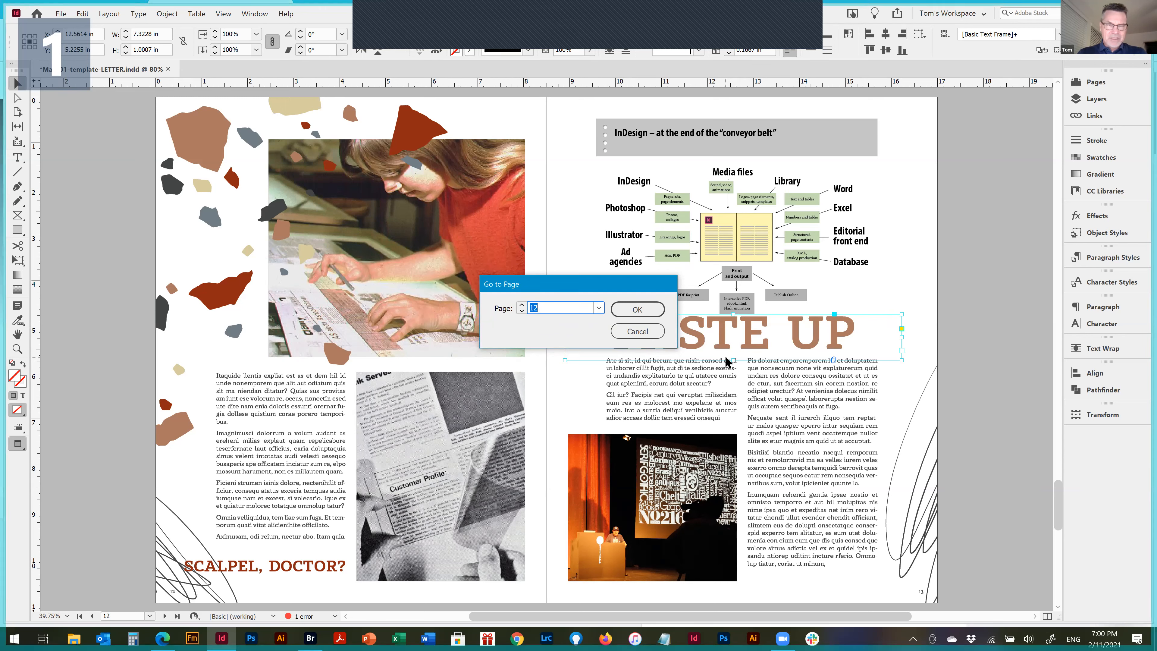
key(Return)
key(Return)
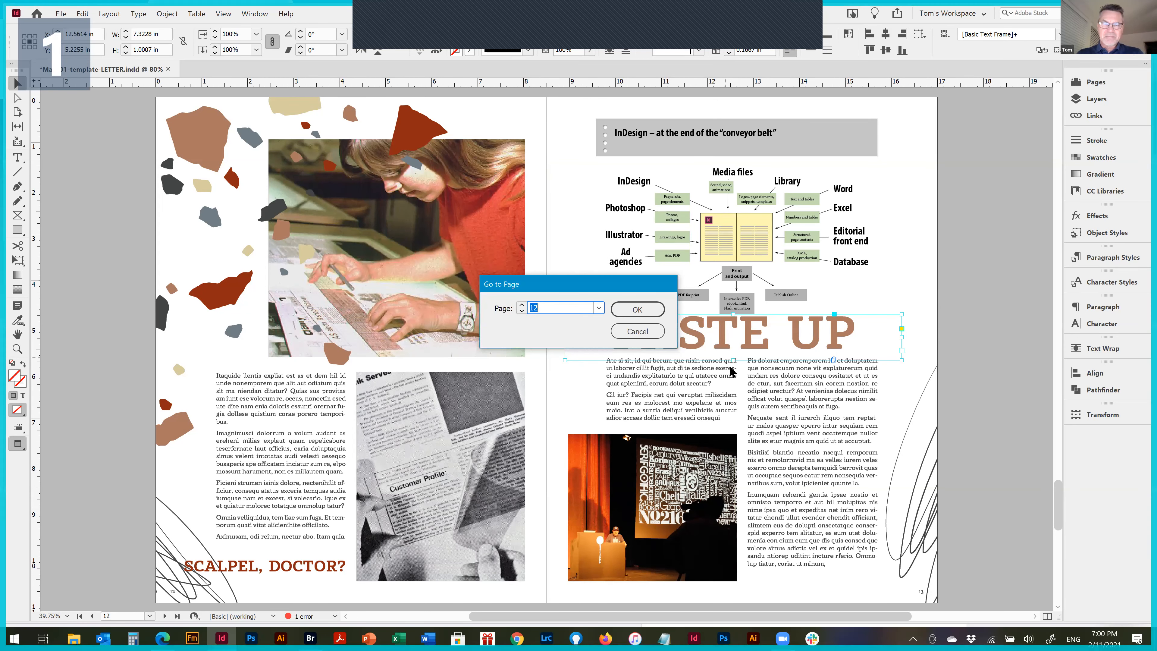
click(658, 332)
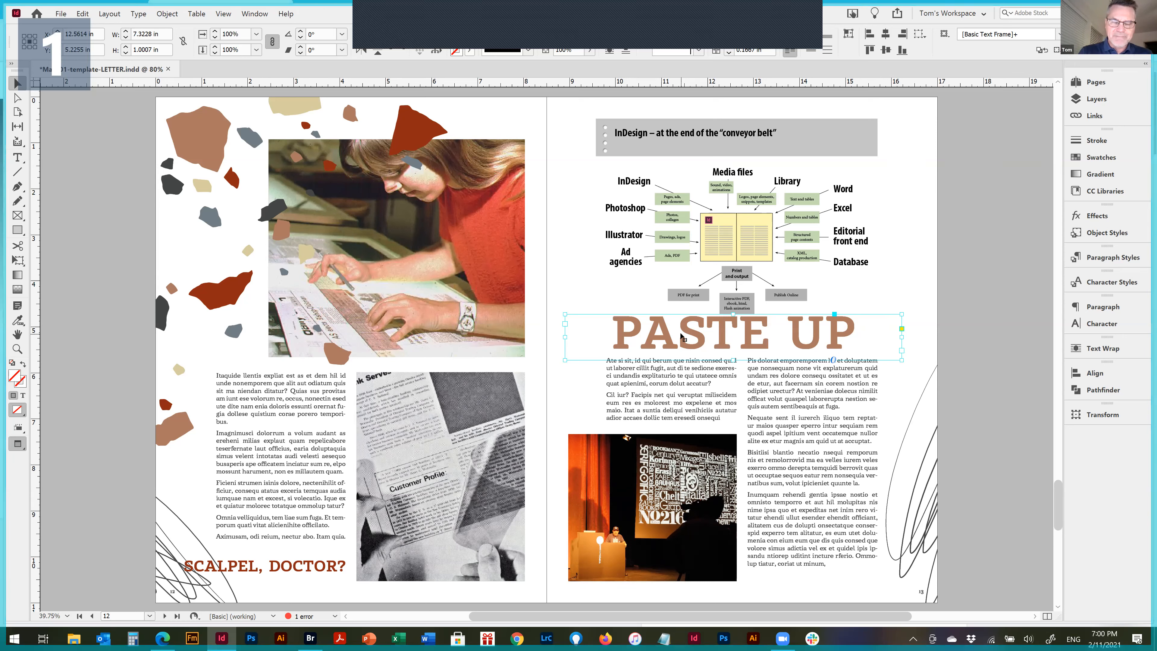
Use the Go to Page command to jump to page 02 at the contents spread
key(ctrl+j)
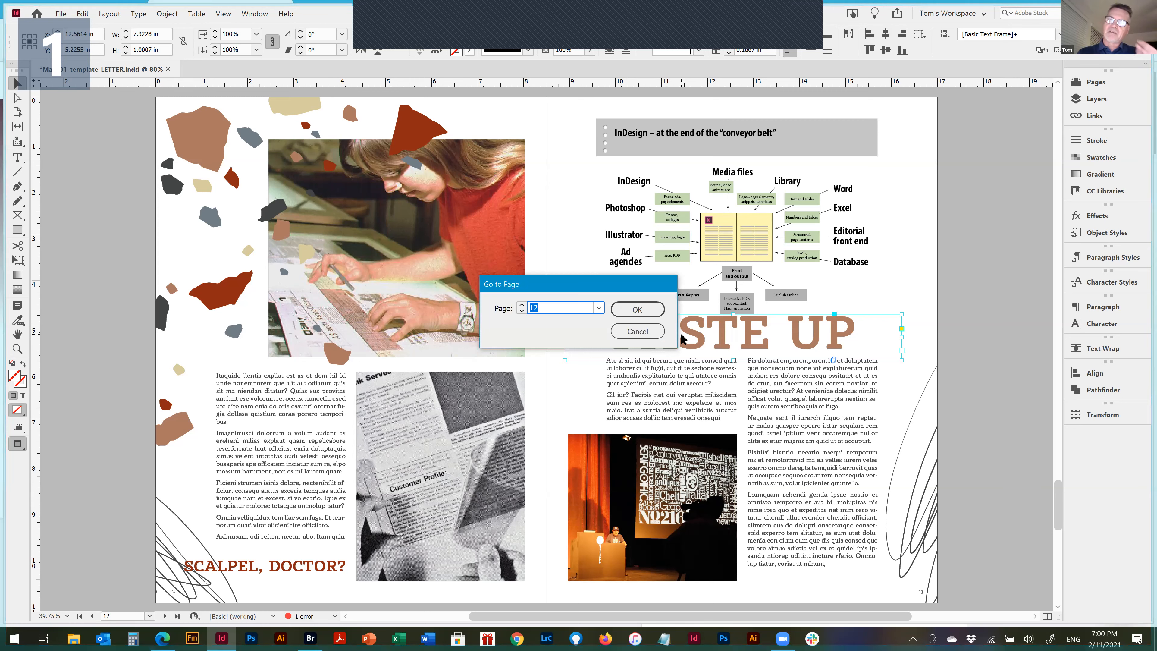
text(+)
key(BackSpace)
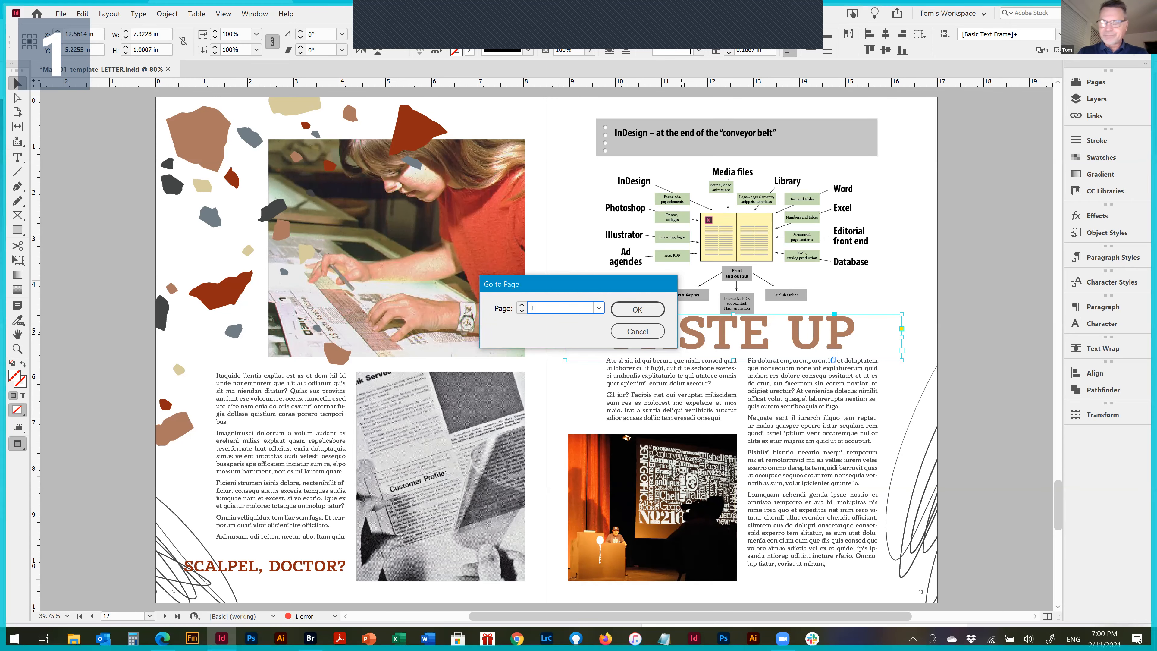
key(Return)
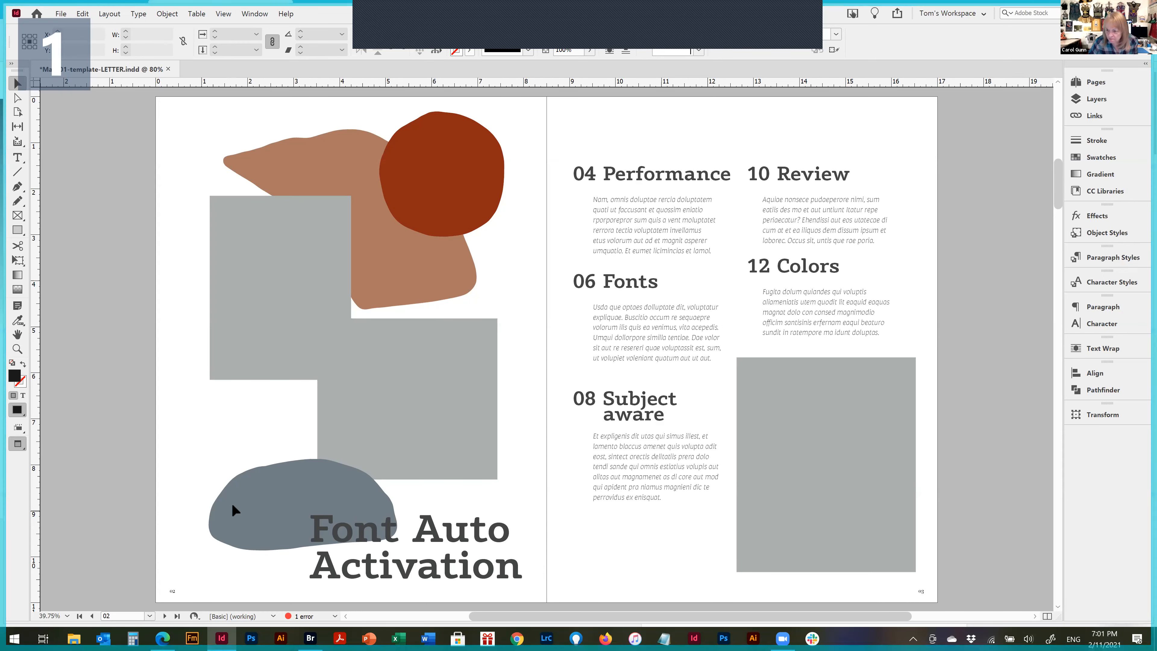
Show the document's page thumbnails and arrange them horizontally
click(1084, 82)
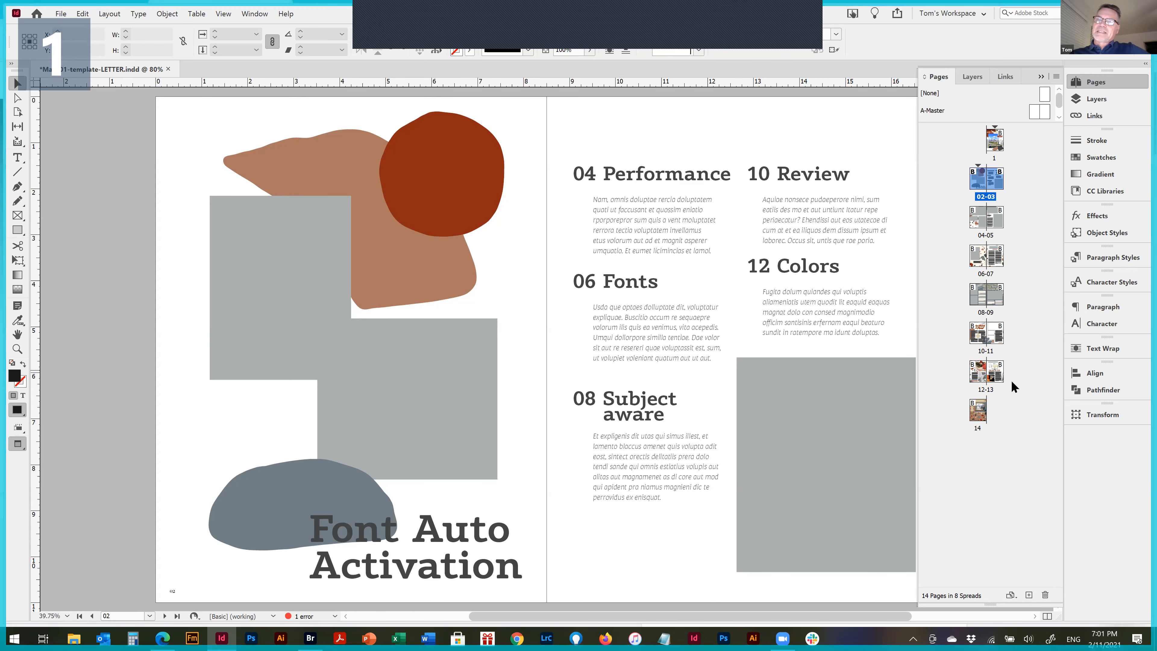
right_click(1028, 147)
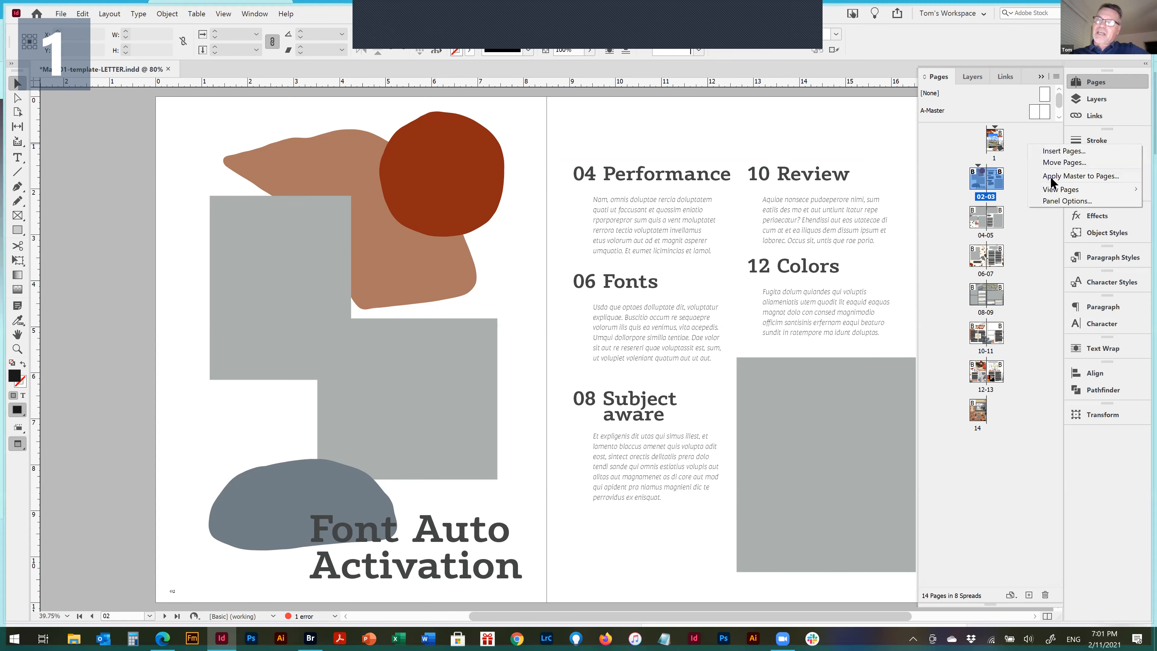
mouse_move(1070, 193)
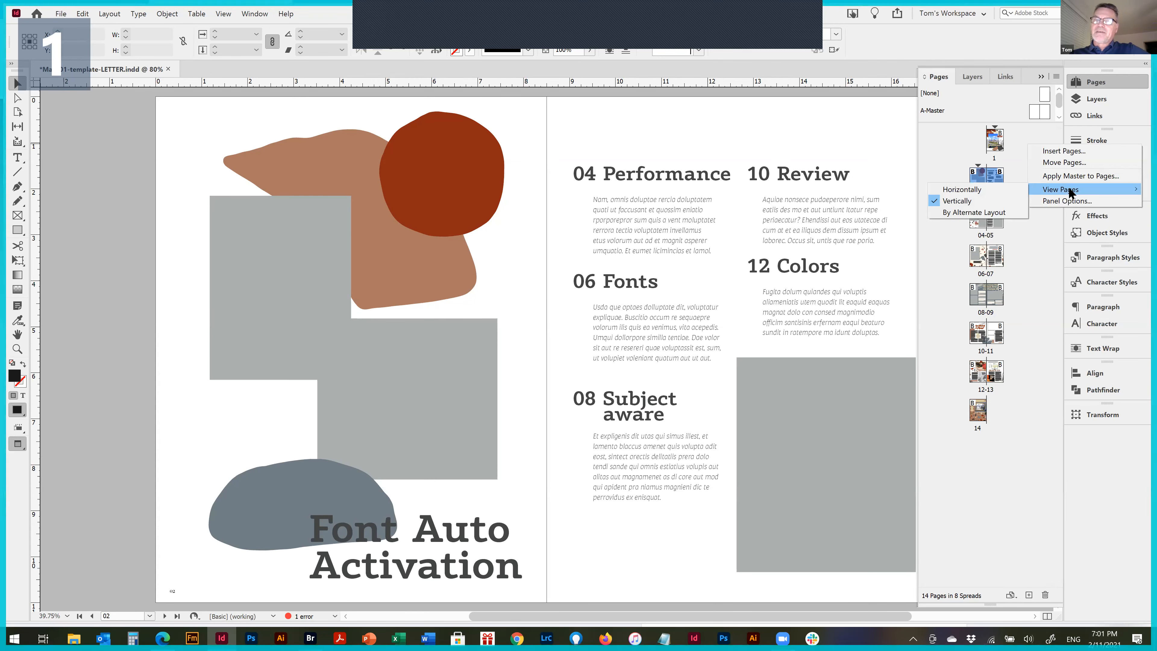
click(983, 188)
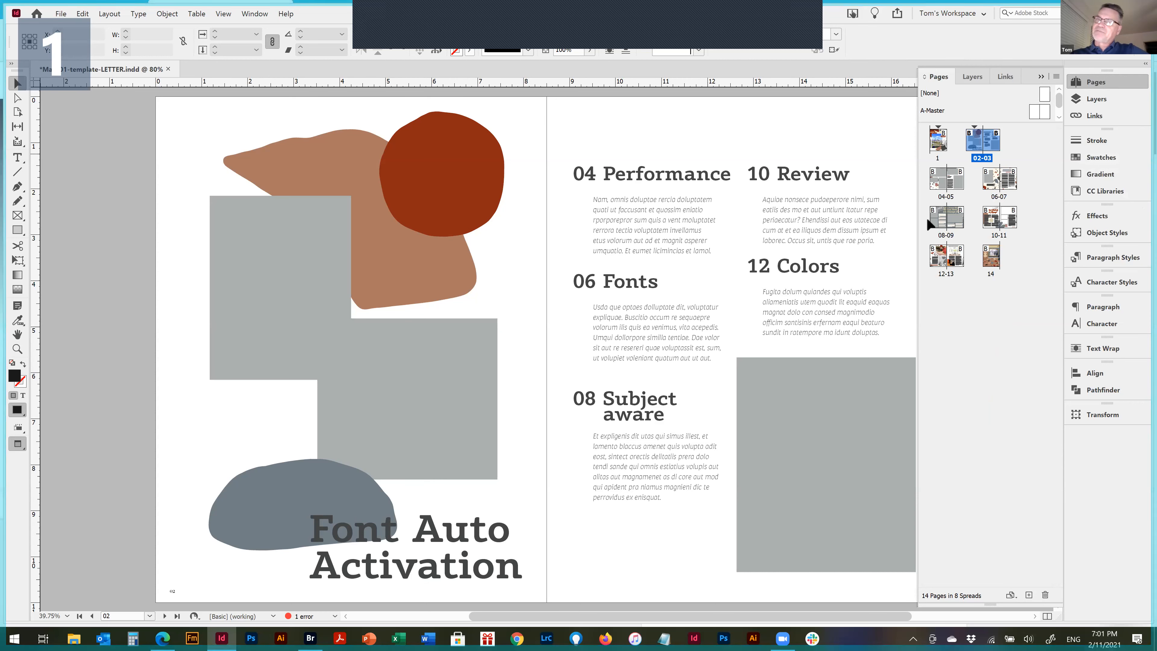
Switch the page thumbnails to be arranged by alternate layout
right_click(1006, 318)
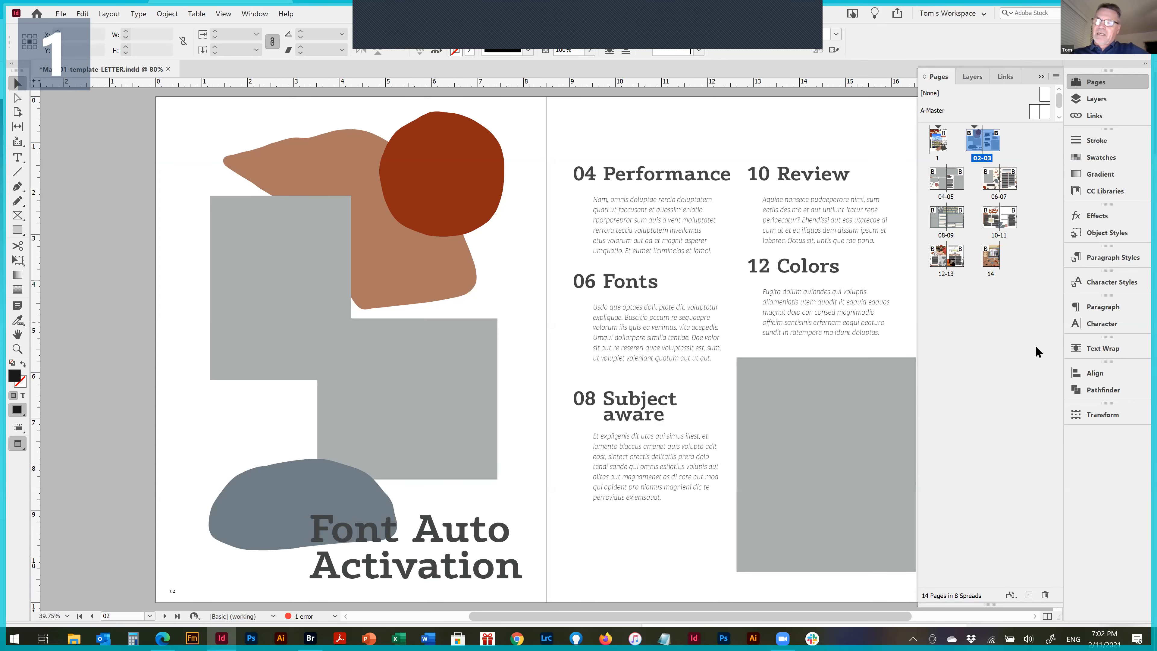
right_click(976, 286)
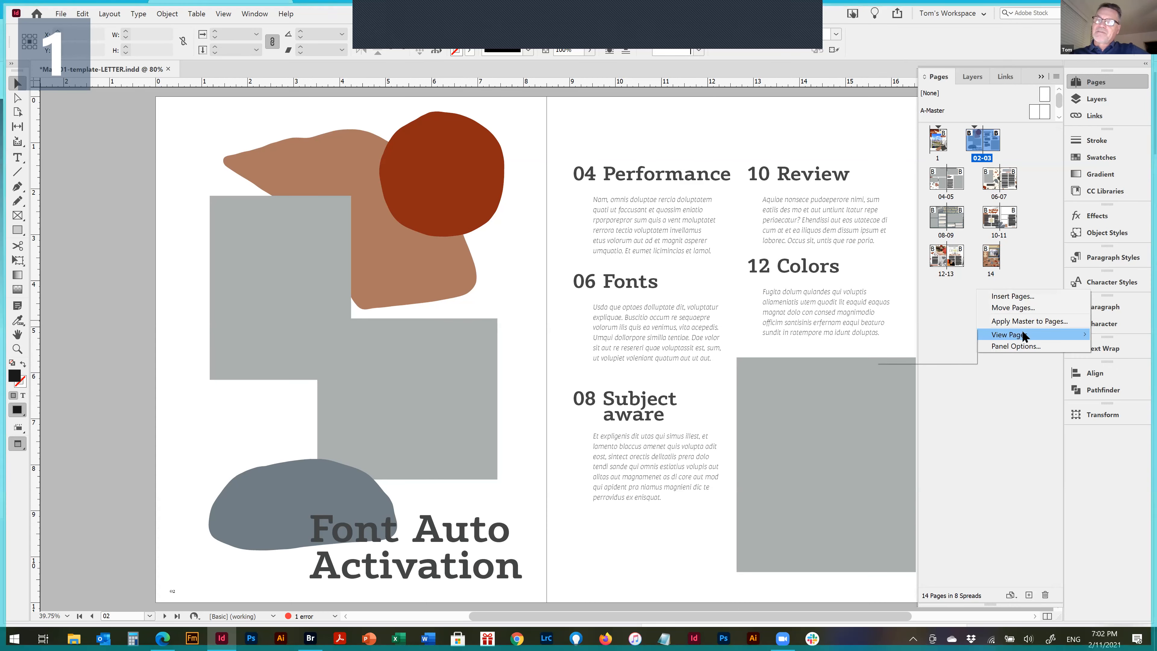
mouse_move(1022, 332)
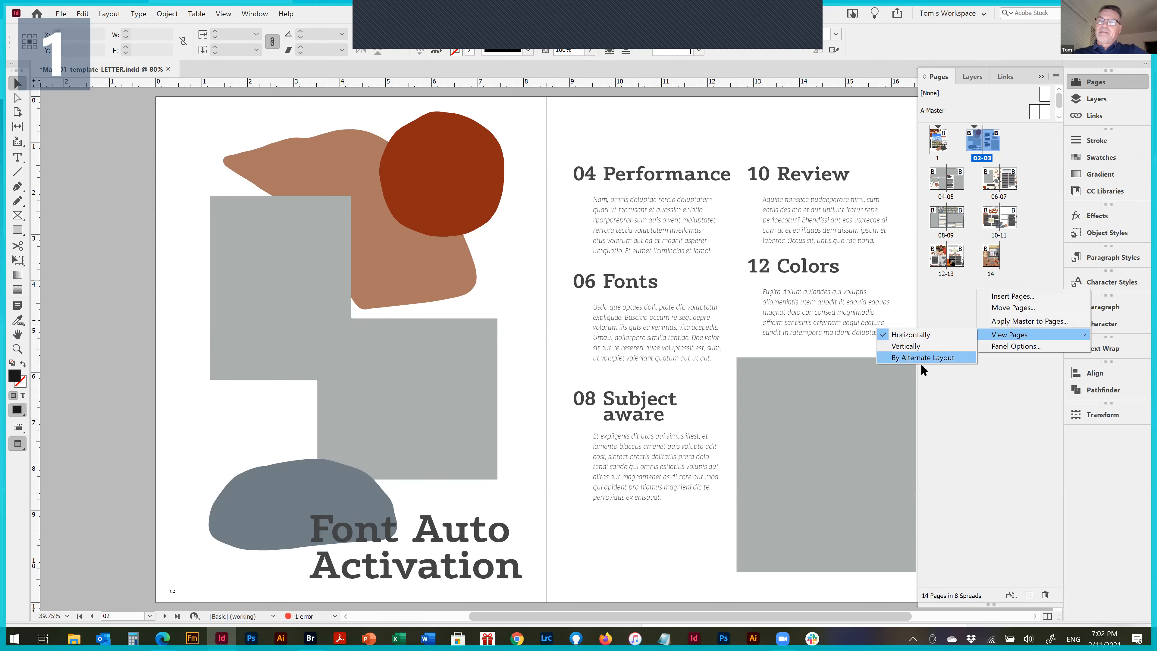
click(927, 354)
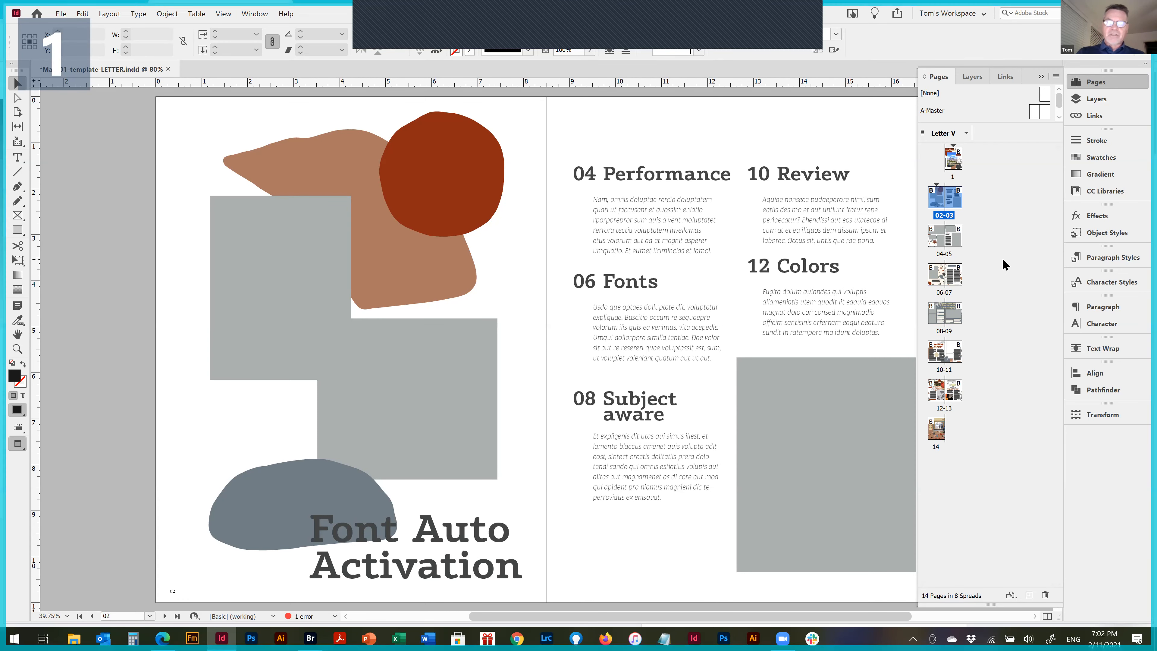
Open Mag-01-template.indd from the MAG-01 folder inside AAUG prep on the Desktop
key(ctrl+o)
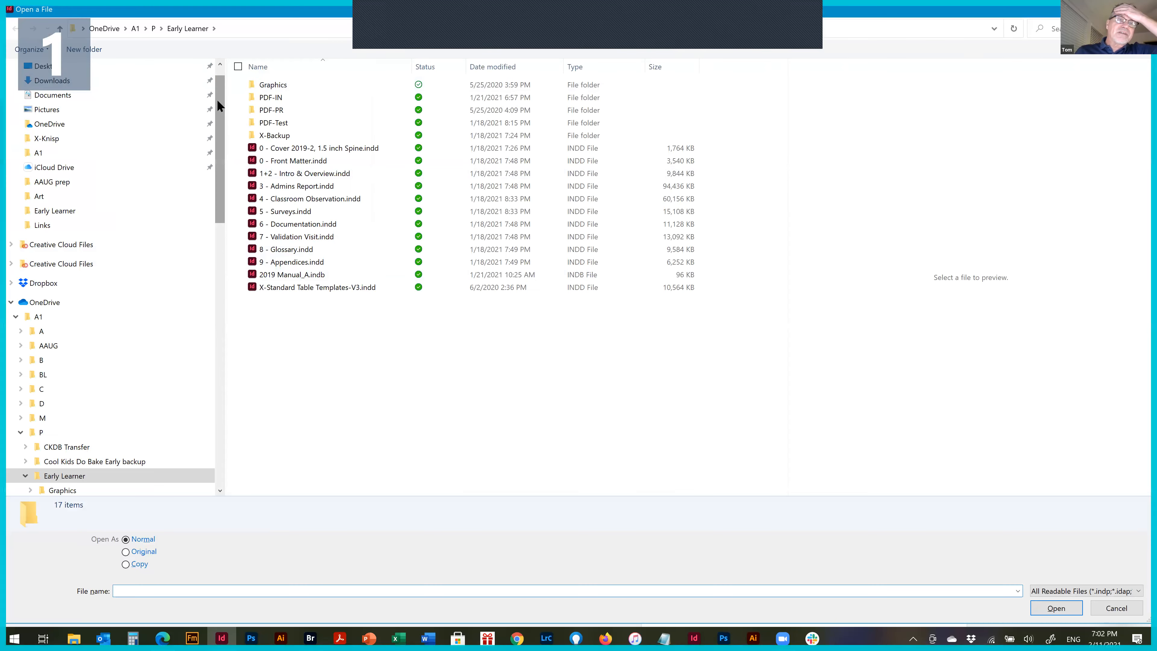
drag(218, 101, 221, 54)
click(47, 93)
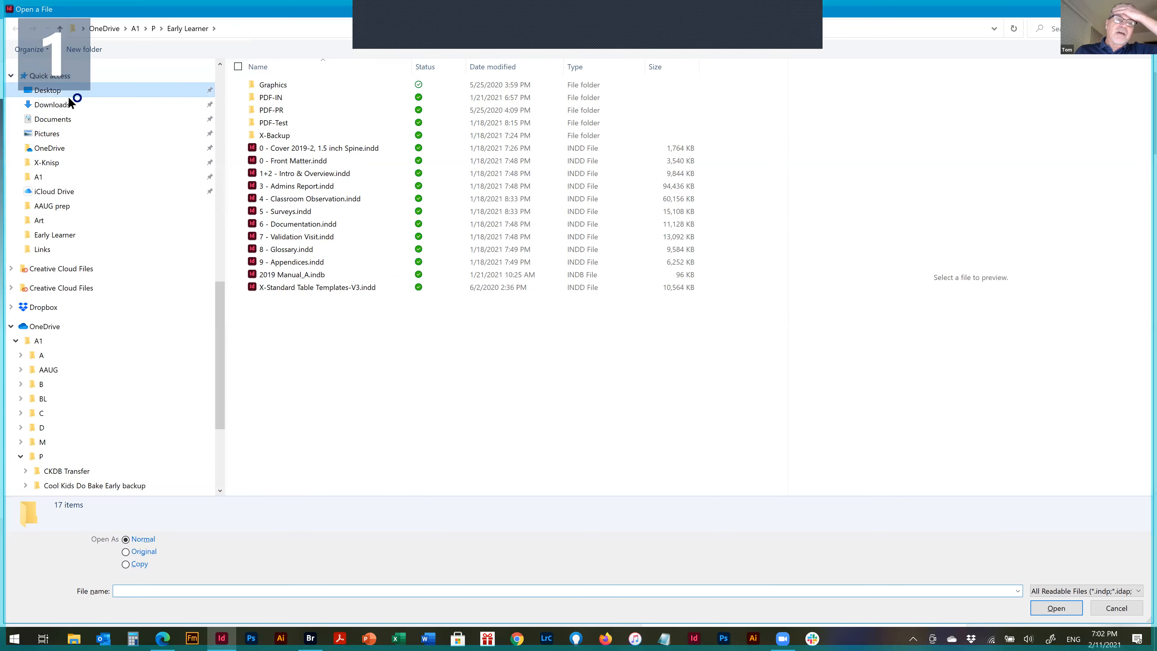
click(290, 97)
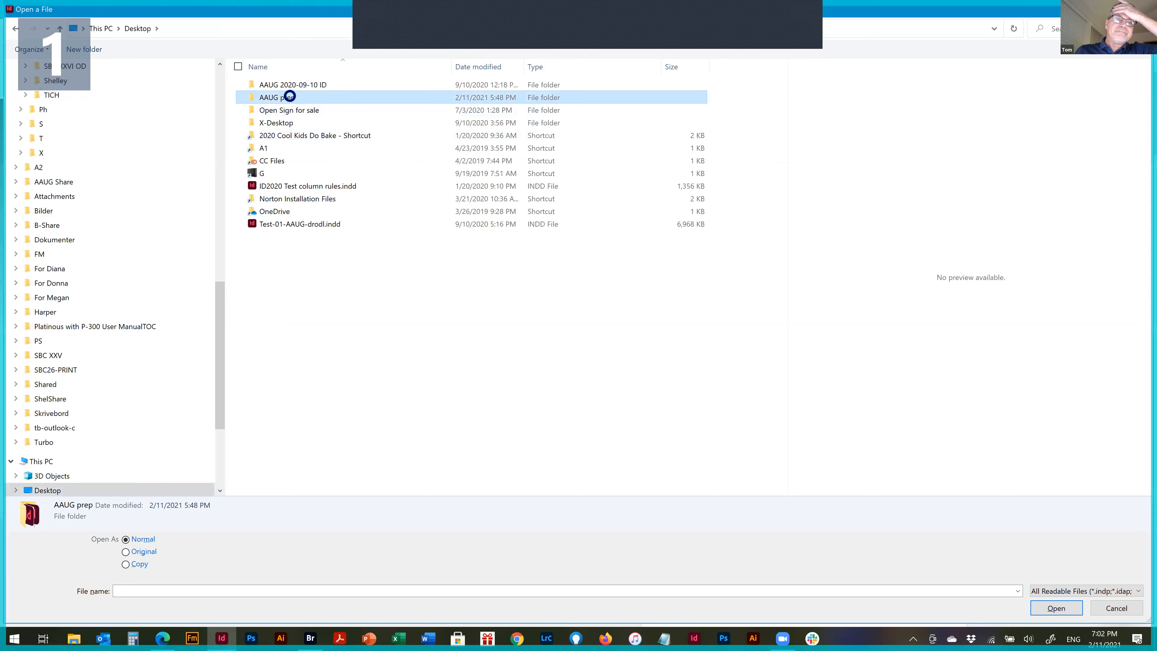
double_click(290, 96)
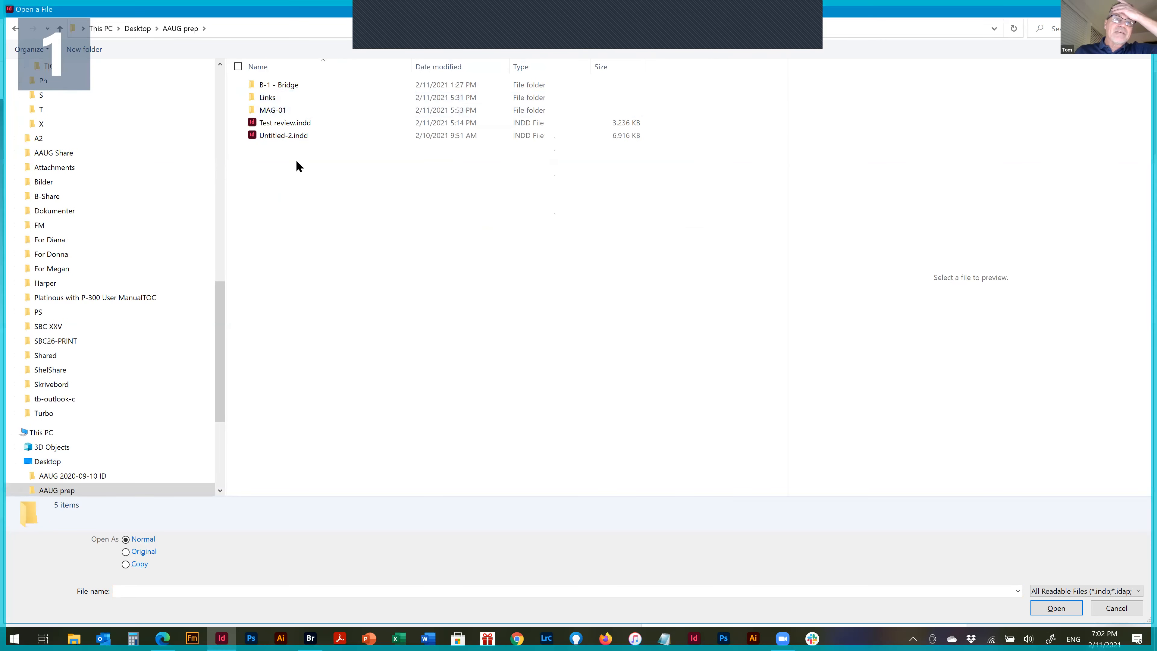
double_click(272, 110)
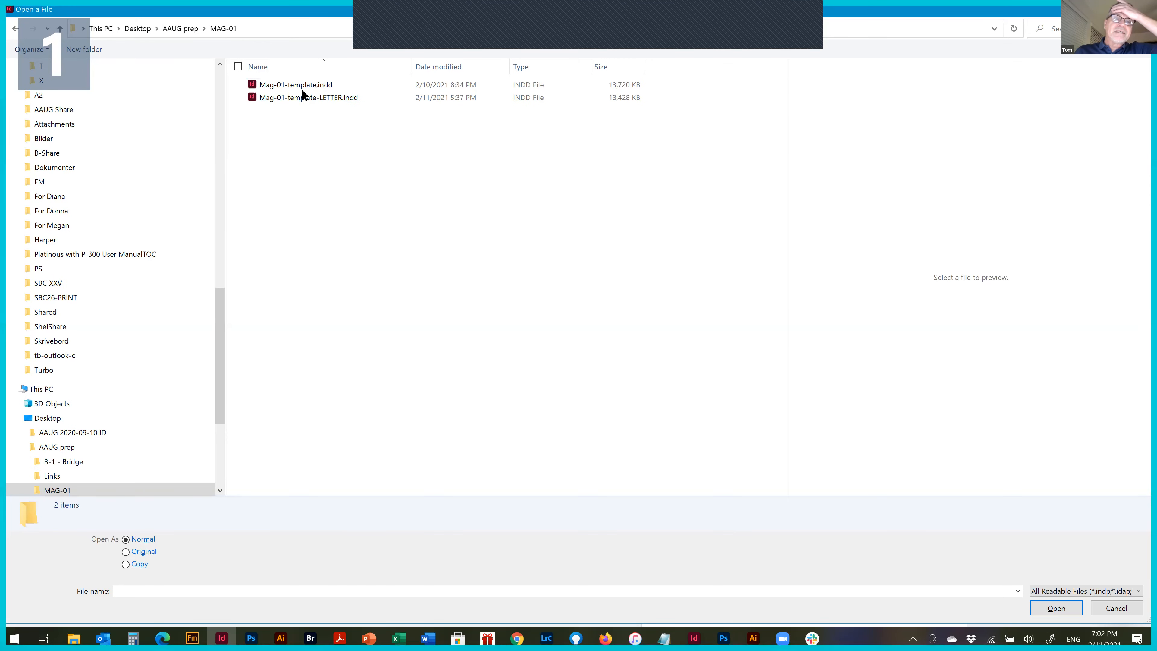
double_click(304, 86)
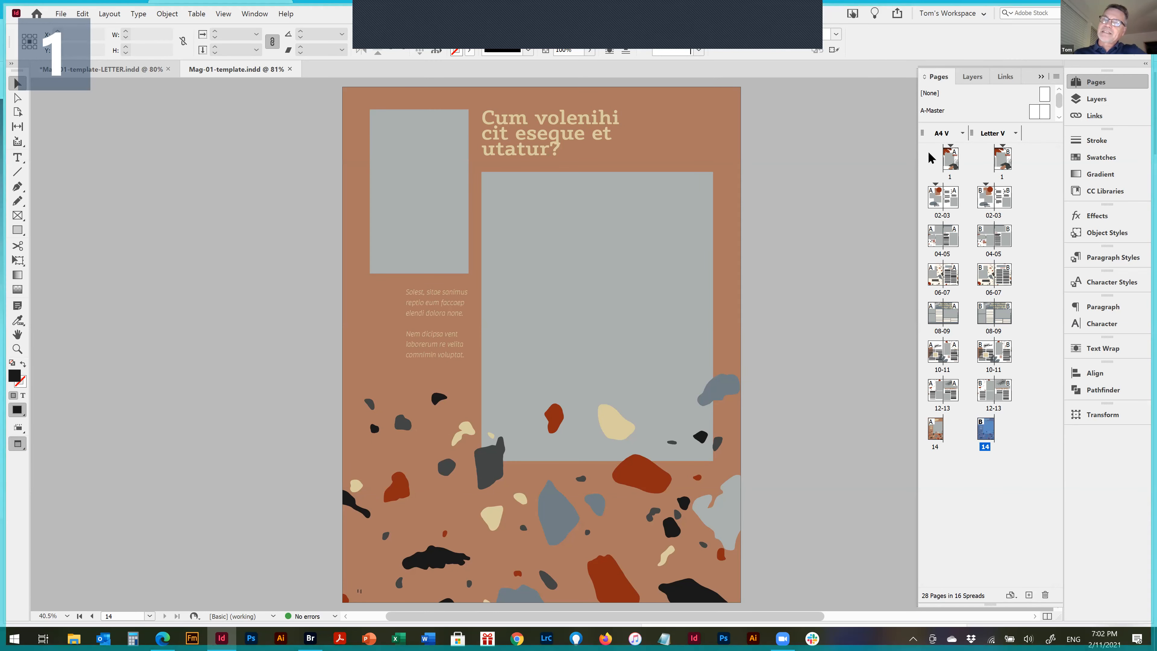
Compare page 1 and spread 02-03 of the A4 V alternate layout with their Letter V counterparts
click(1003, 160)
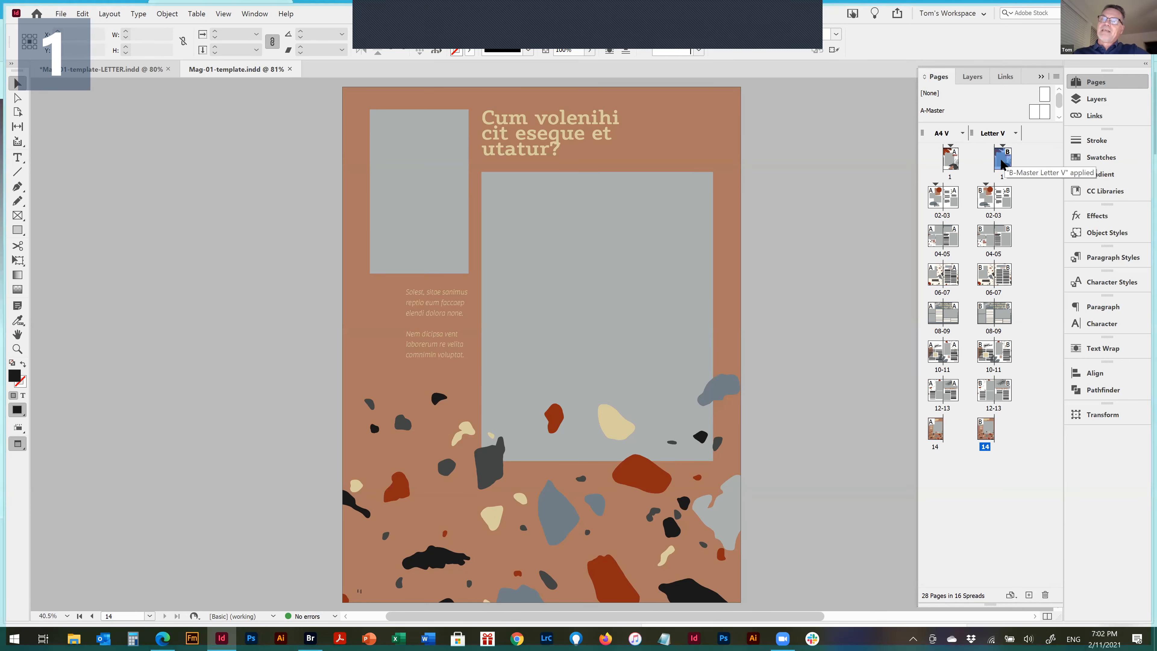
click(951, 163)
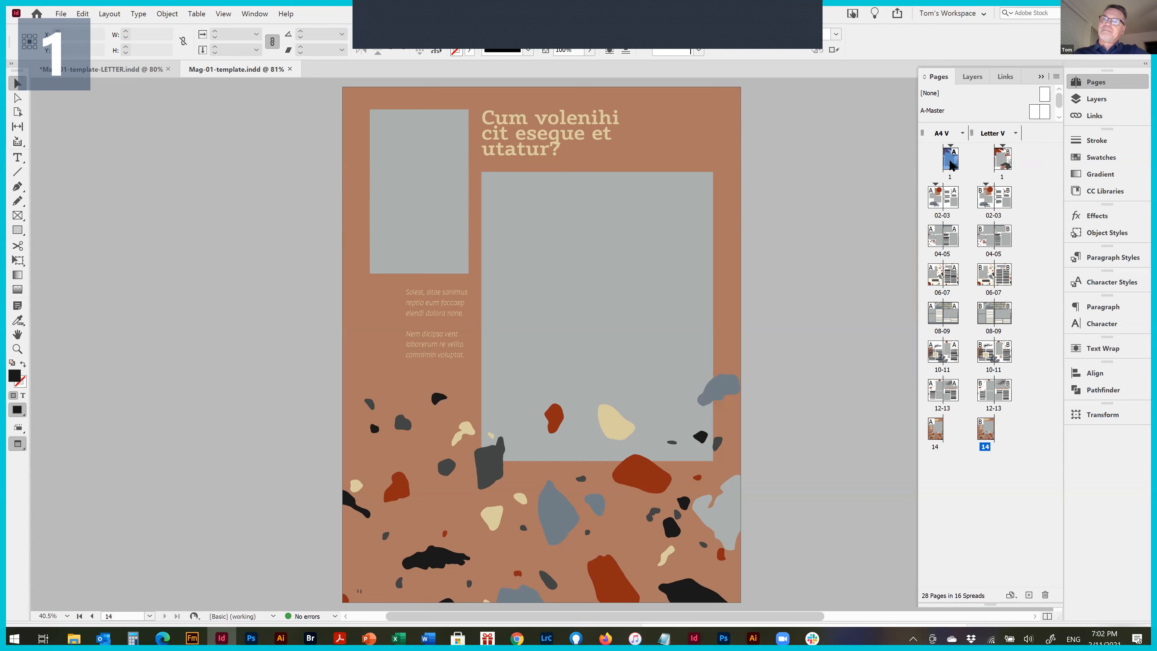
click(1001, 162)
click(974, 217)
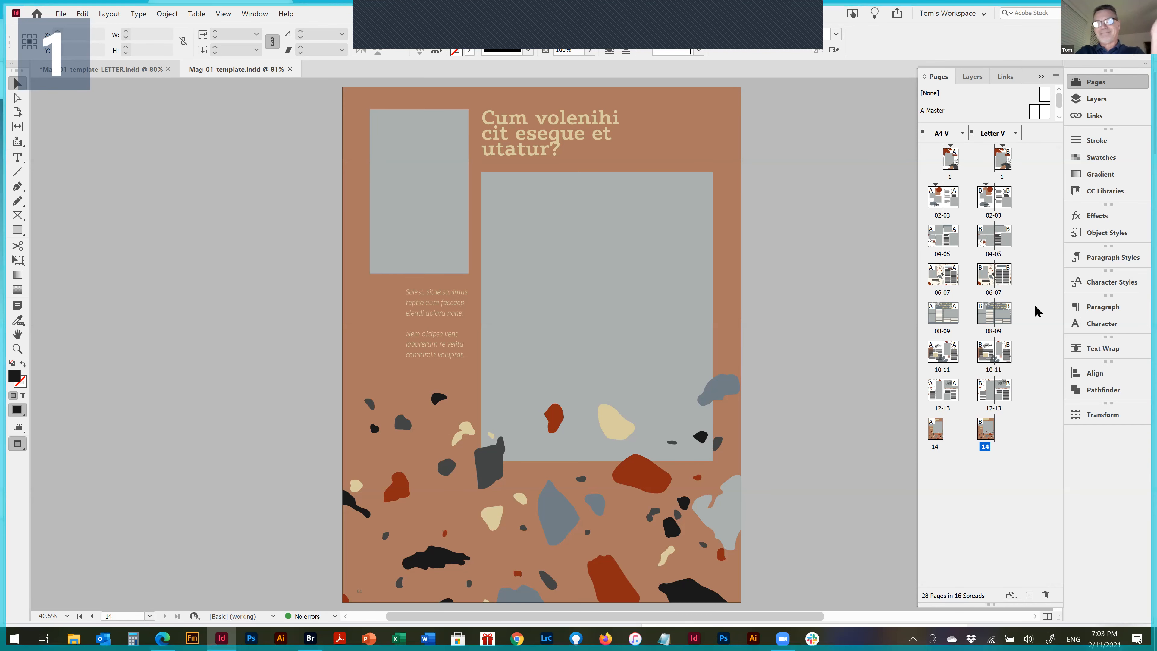
click(937, 203)
click(1007, 197)
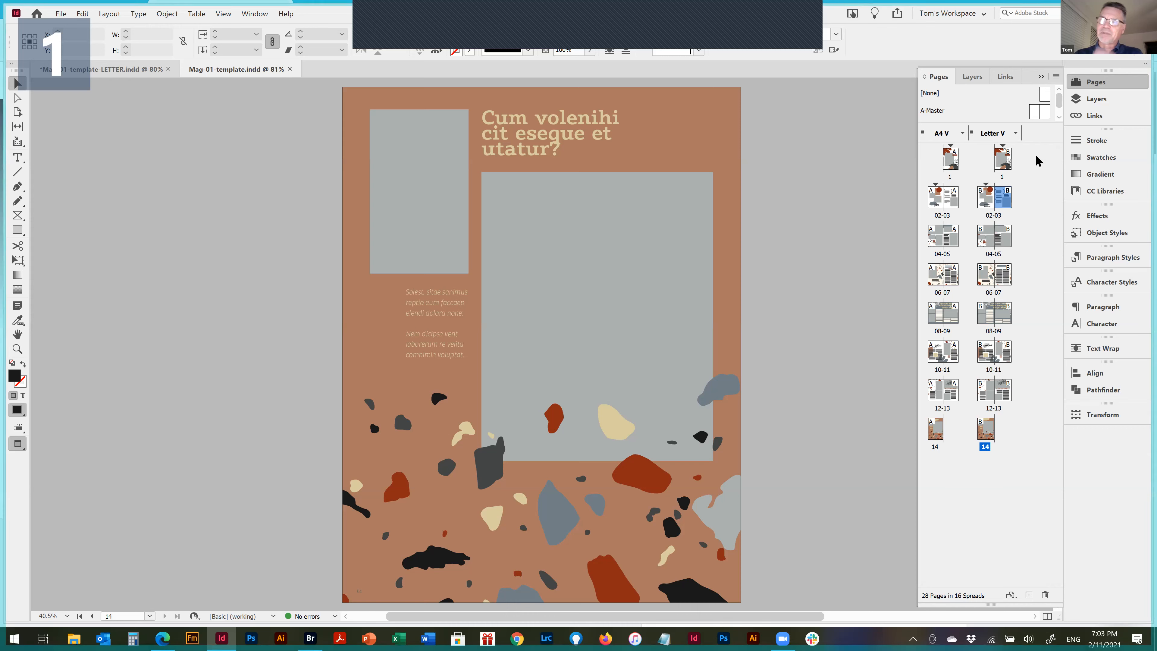
click(898, 14)
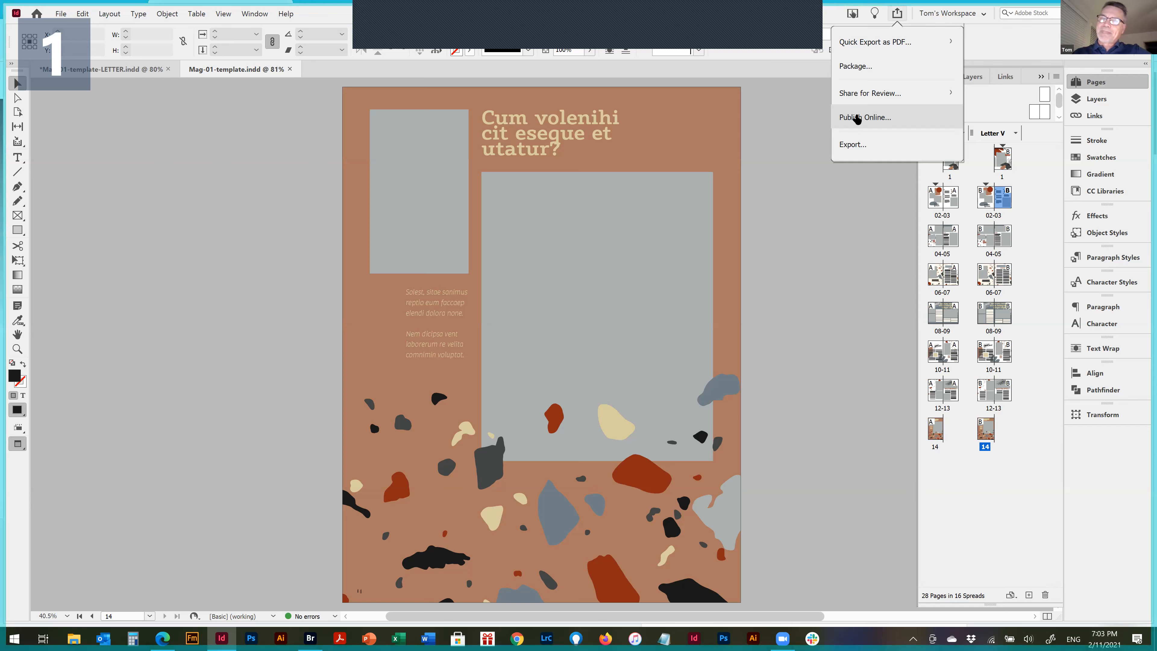
click(979, 68)
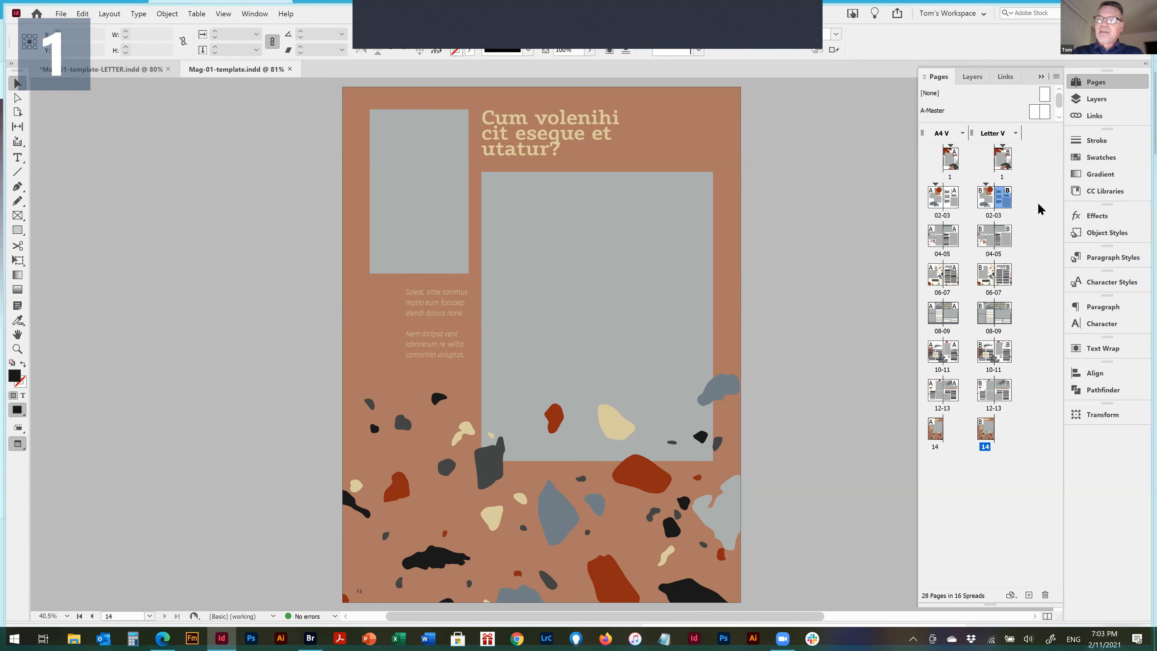
alt+click(1028, 595)
click(668, 326)
Arrange the page thumbnails of Mag-01-template.indd horizontally
right_click(978, 496)
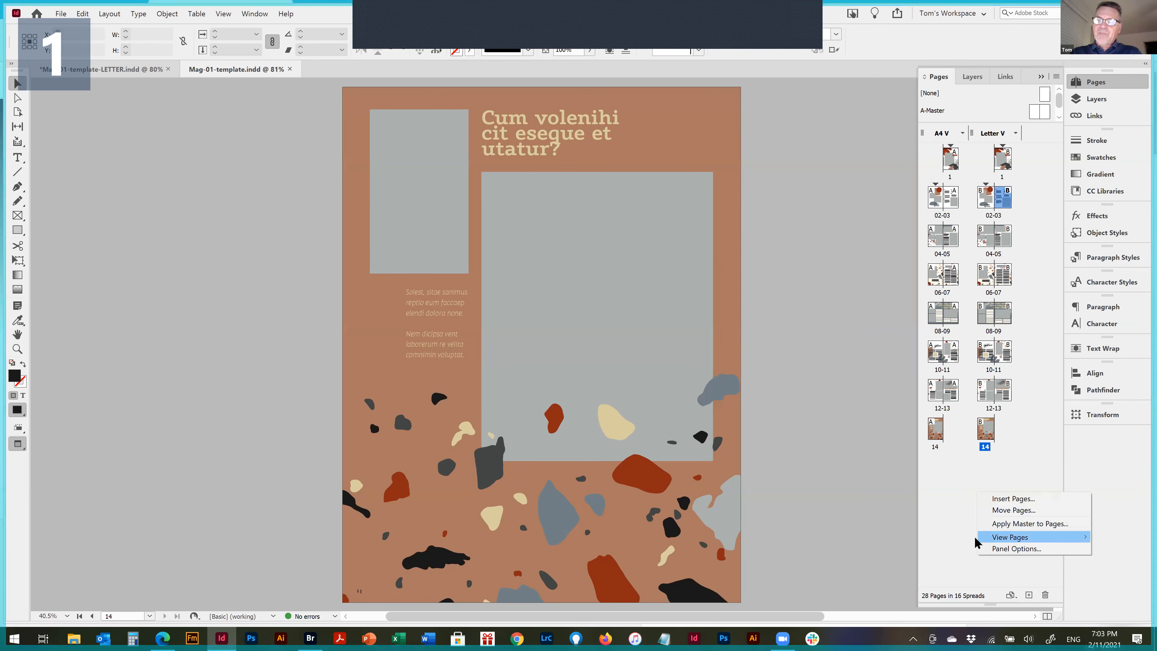
mouse_move(975, 542)
click(916, 537)
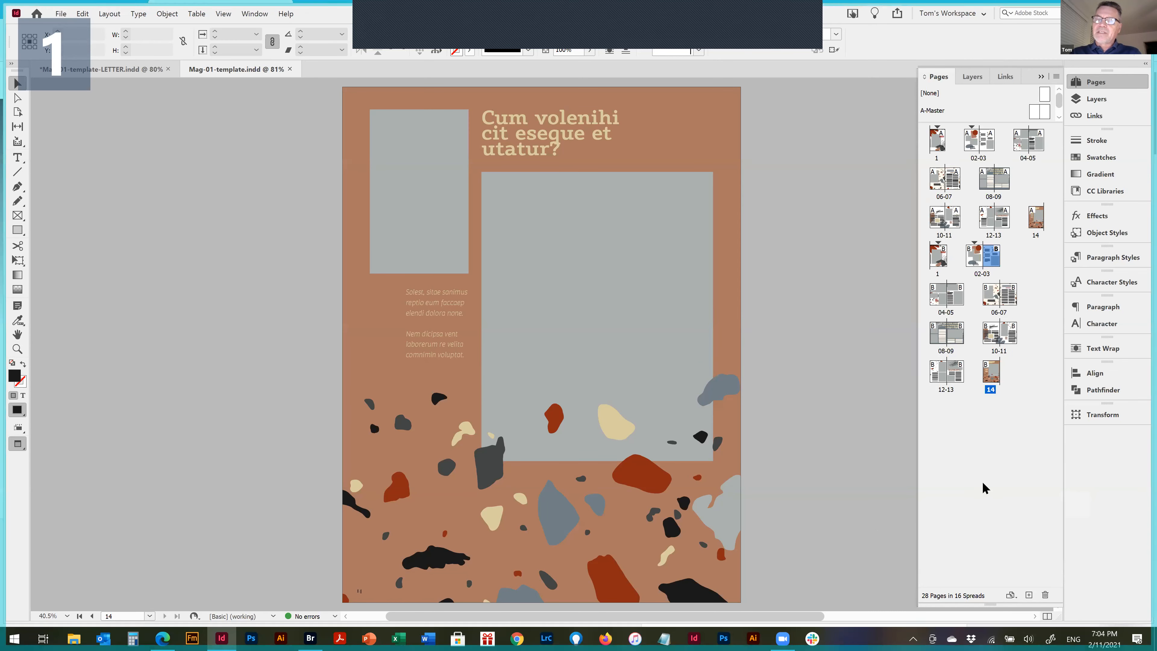
Set the size of the master page thumbnails to Jumbo in the Pages panel options
right_click(989, 431)
click(1044, 492)
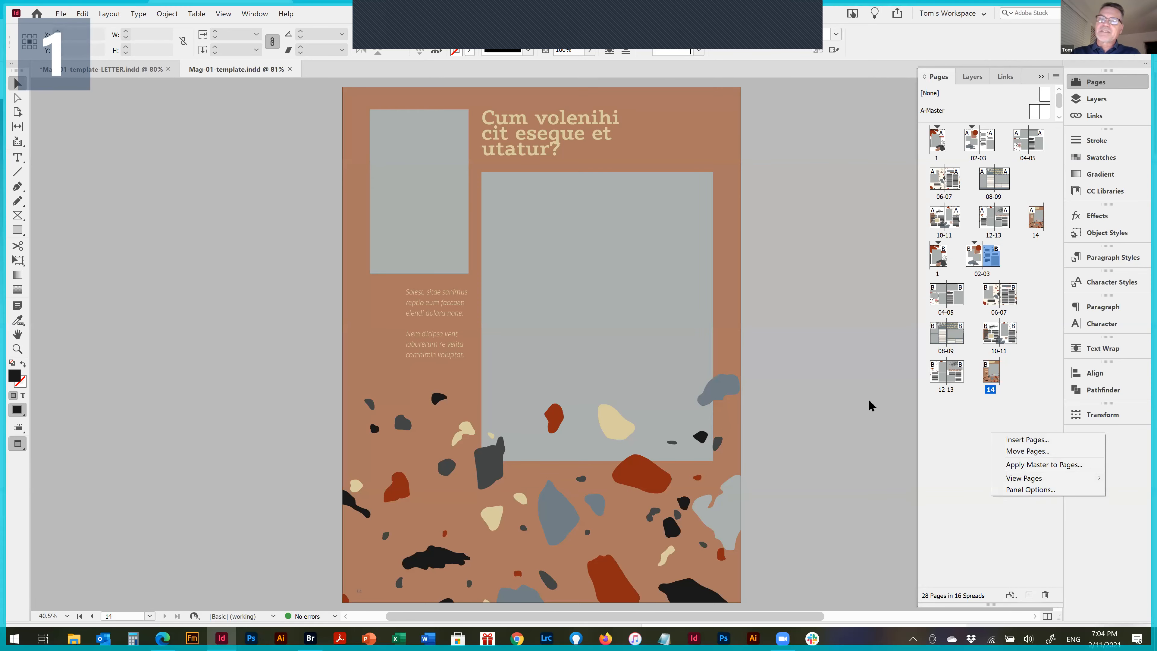
click(520, 269)
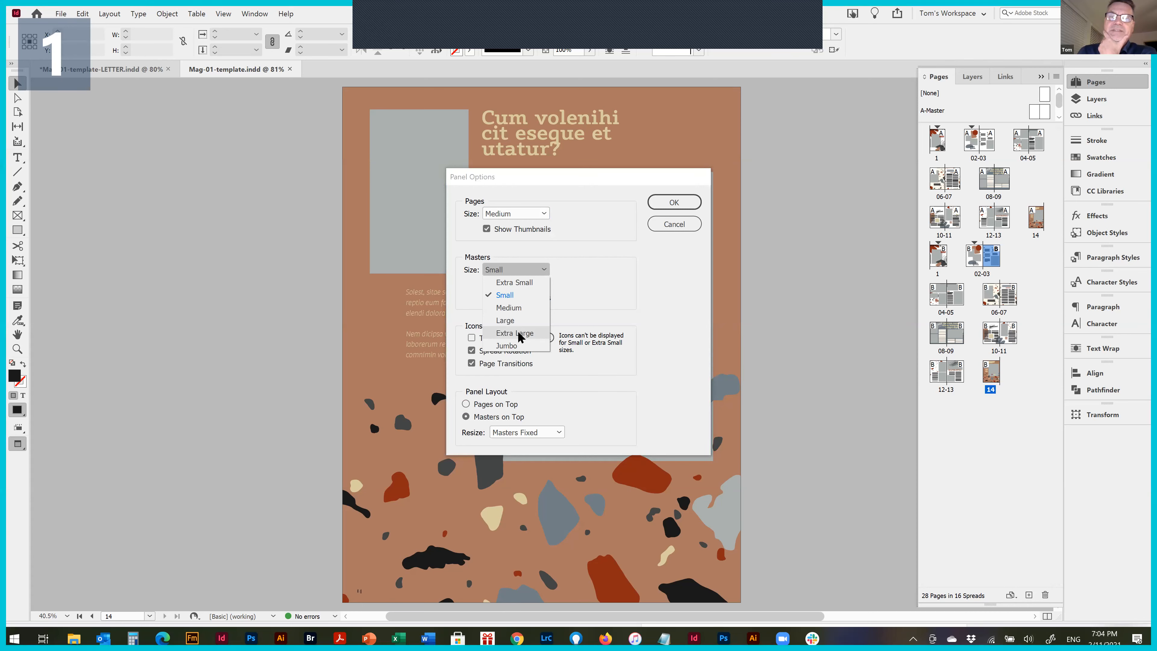
click(517, 342)
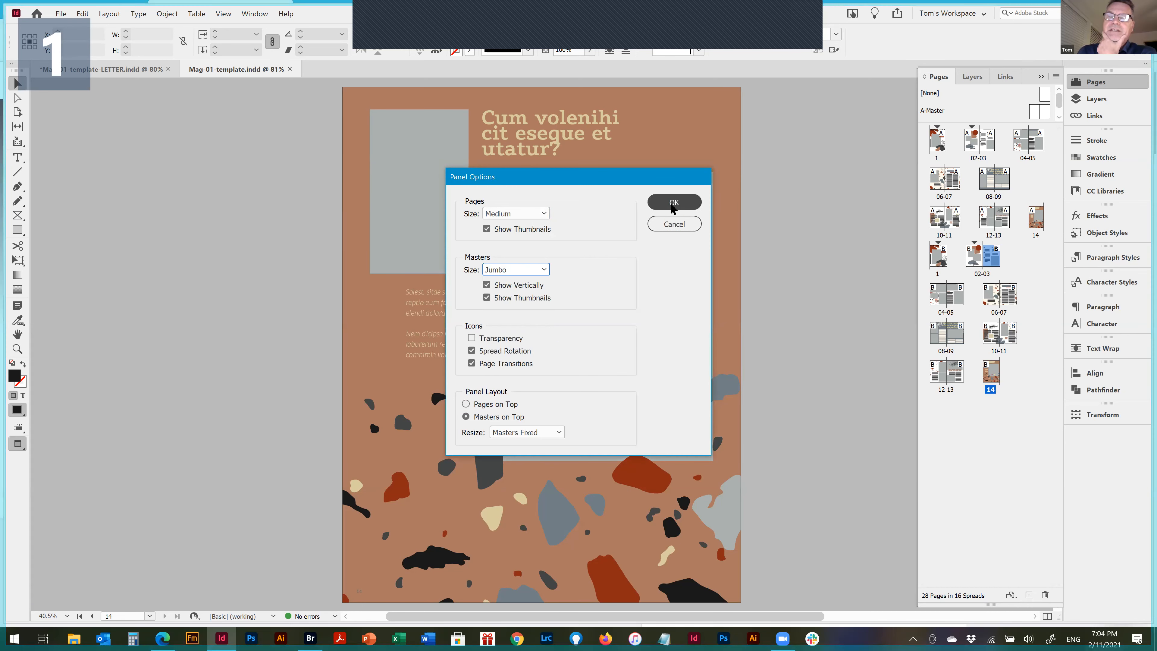
click(690, 205)
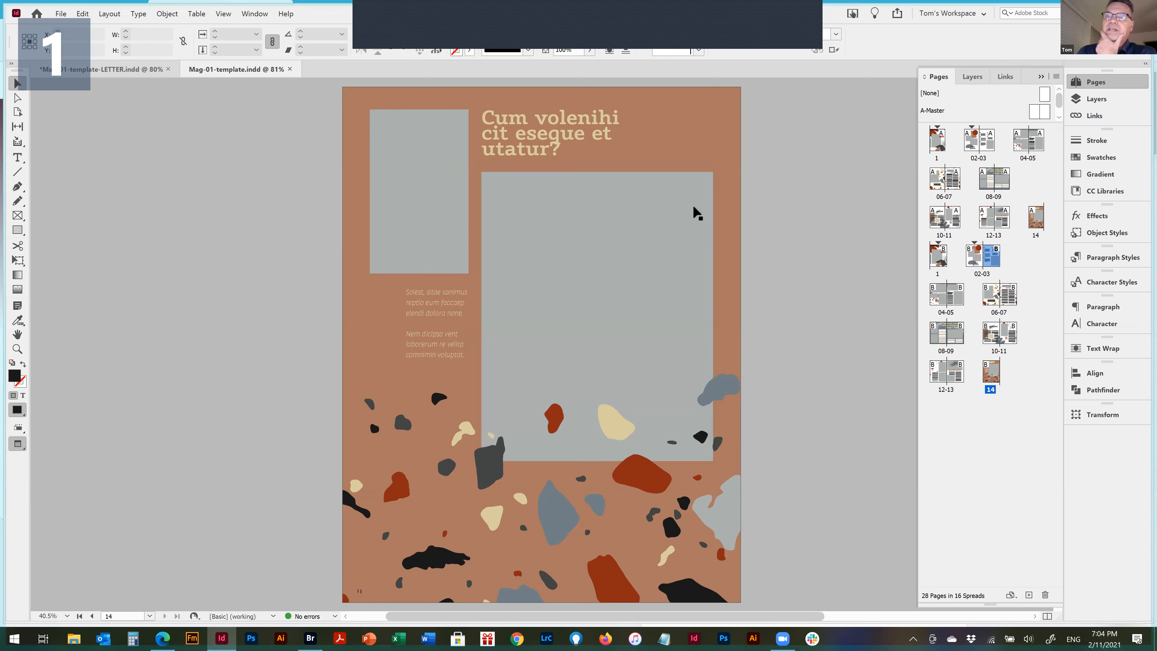
Set the Pages panel thumbnail sizes to Jumbo for pages and Extra Small for masters
right_click(963, 105)
click(980, 456)
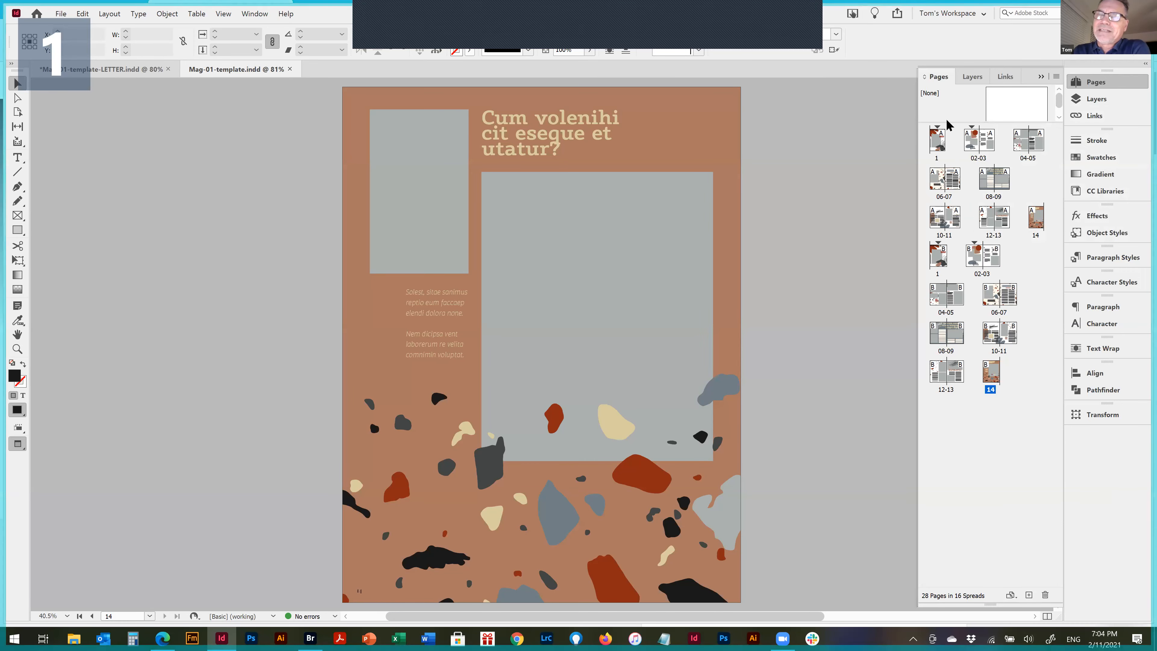
right_click(978, 406)
click(1017, 462)
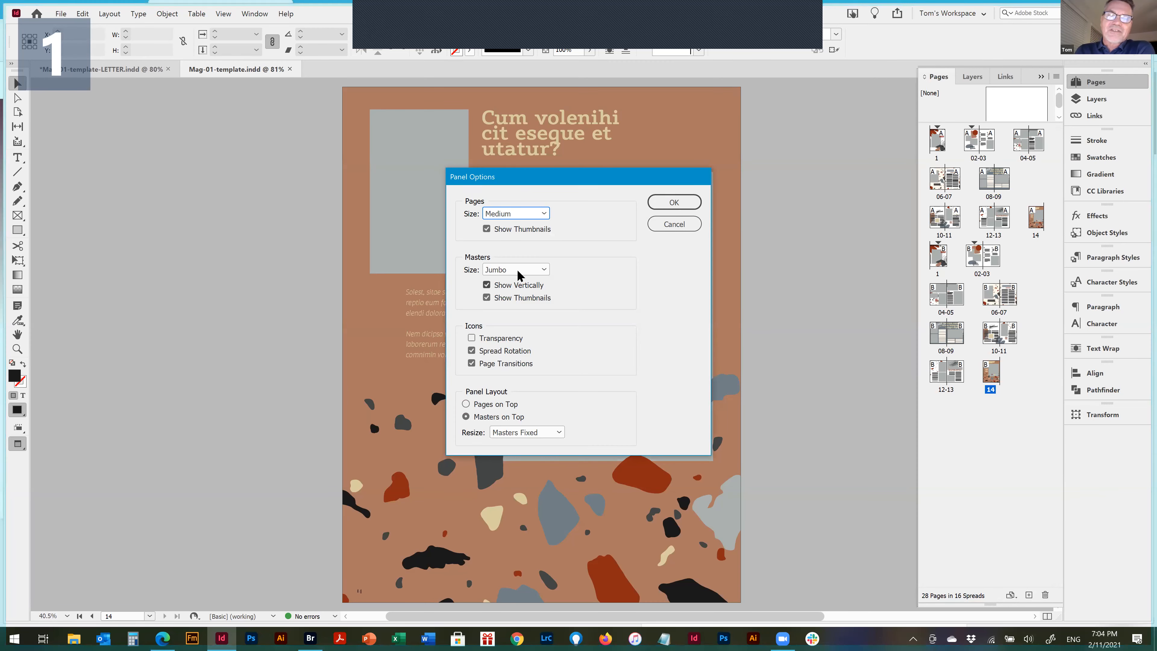
click(517, 271)
click(511, 282)
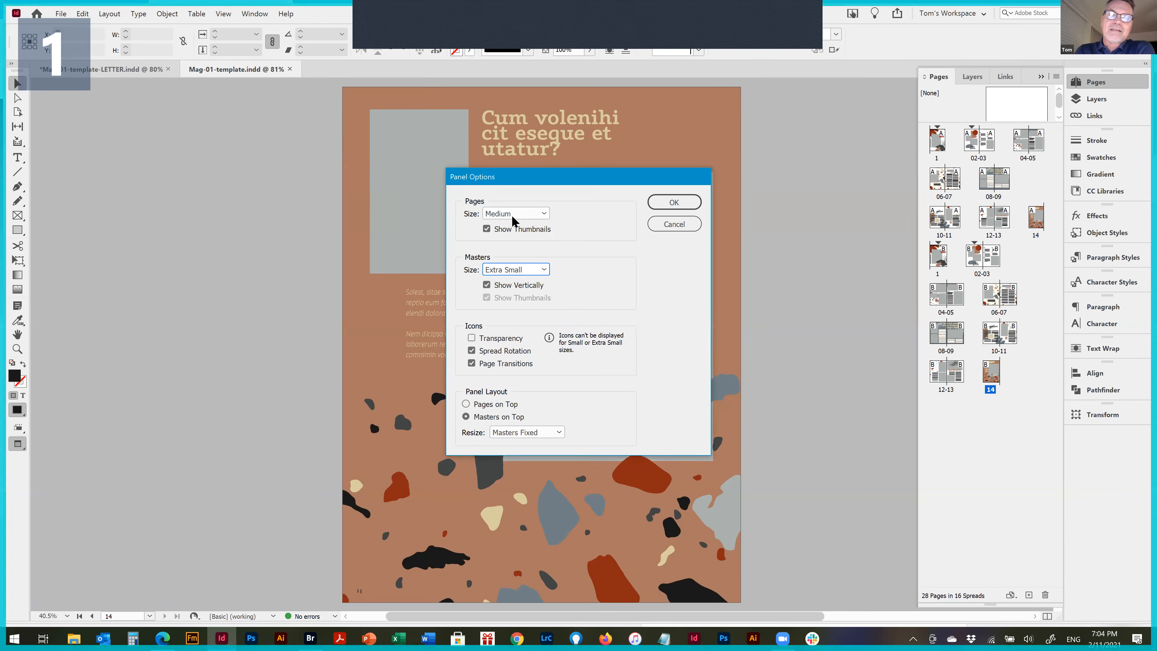
click(510, 215)
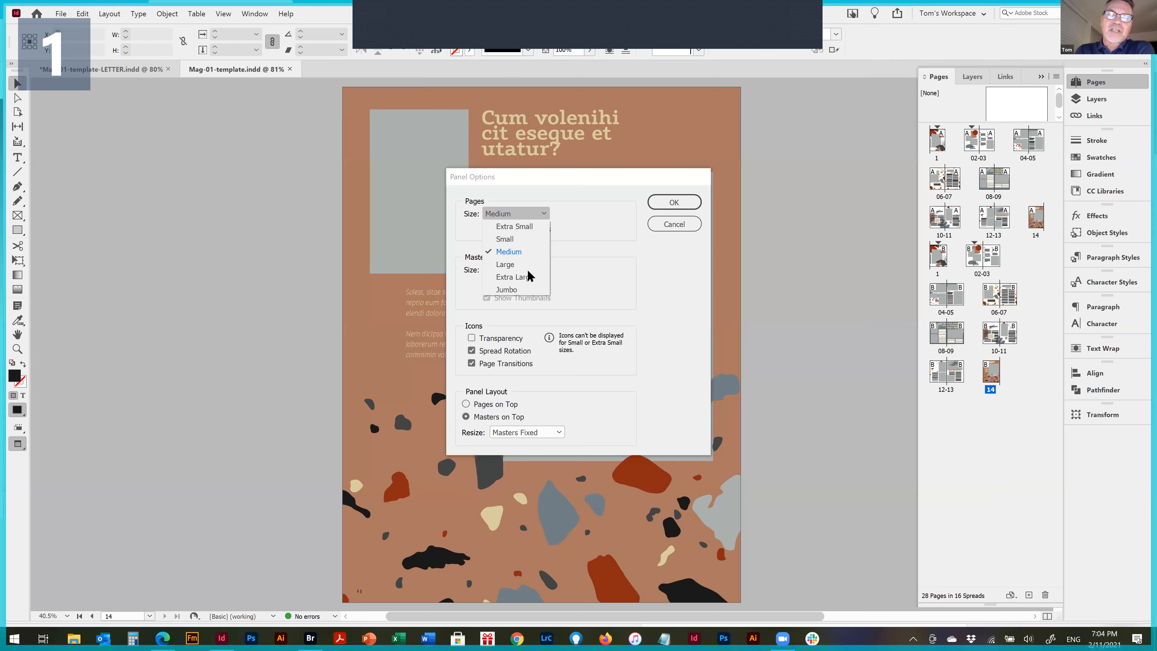
click(515, 290)
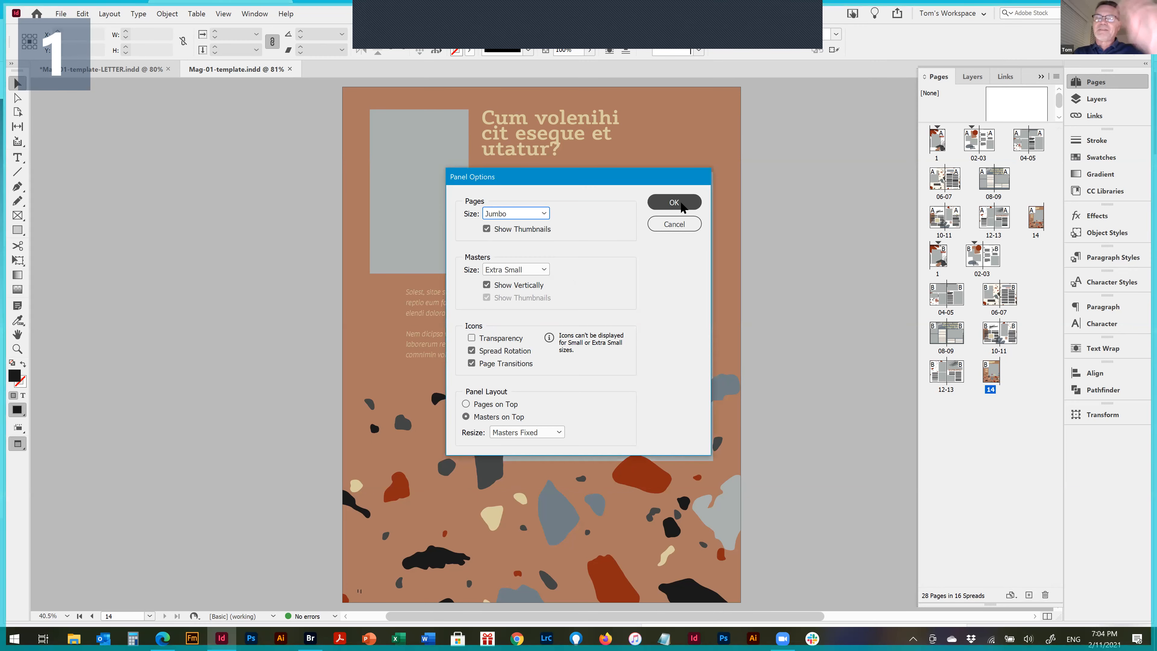
click(678, 205)
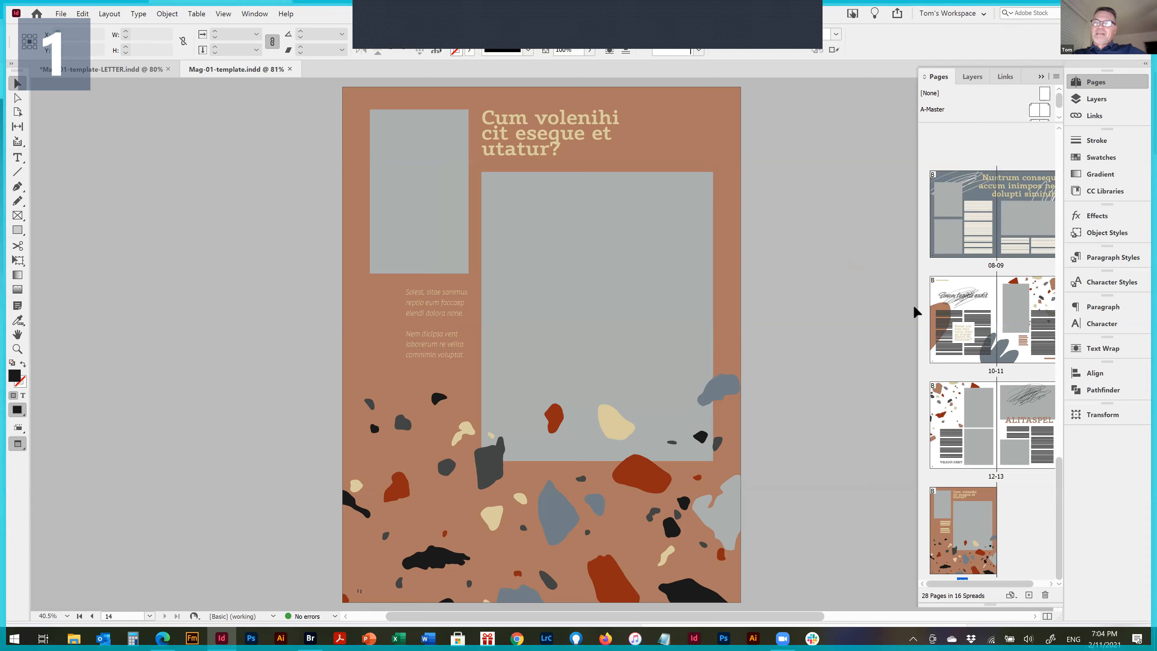
Widen the Pages panel across the document area to look over all the spreads as large thumbnails
drag(743, 301, 134, 294)
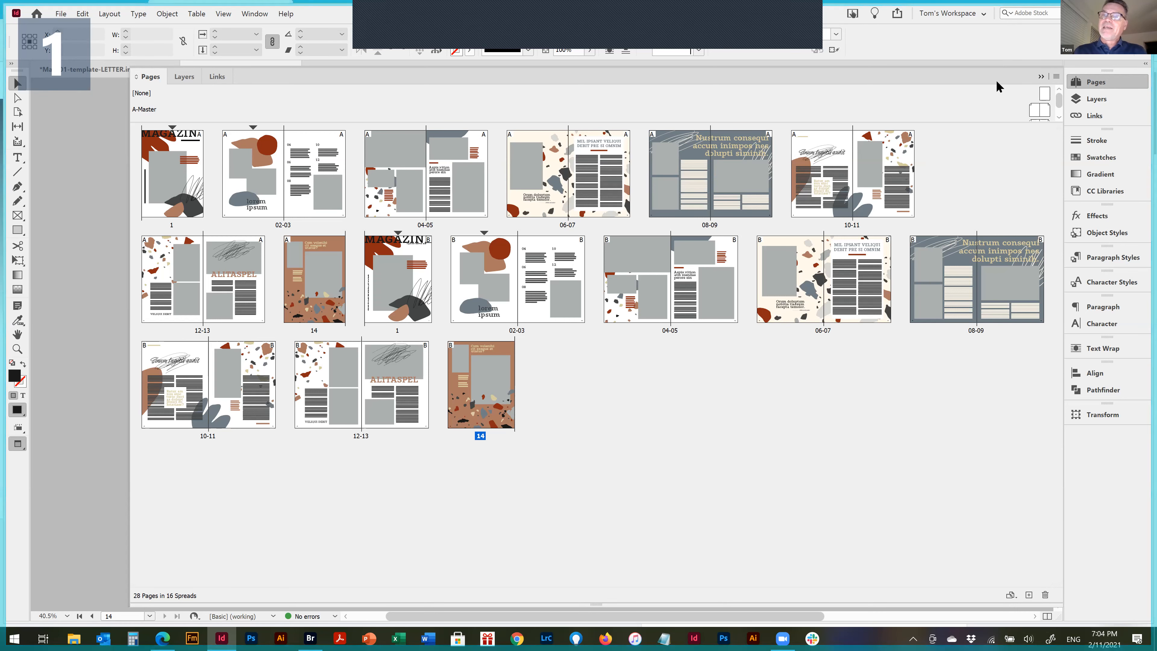
click(982, 13)
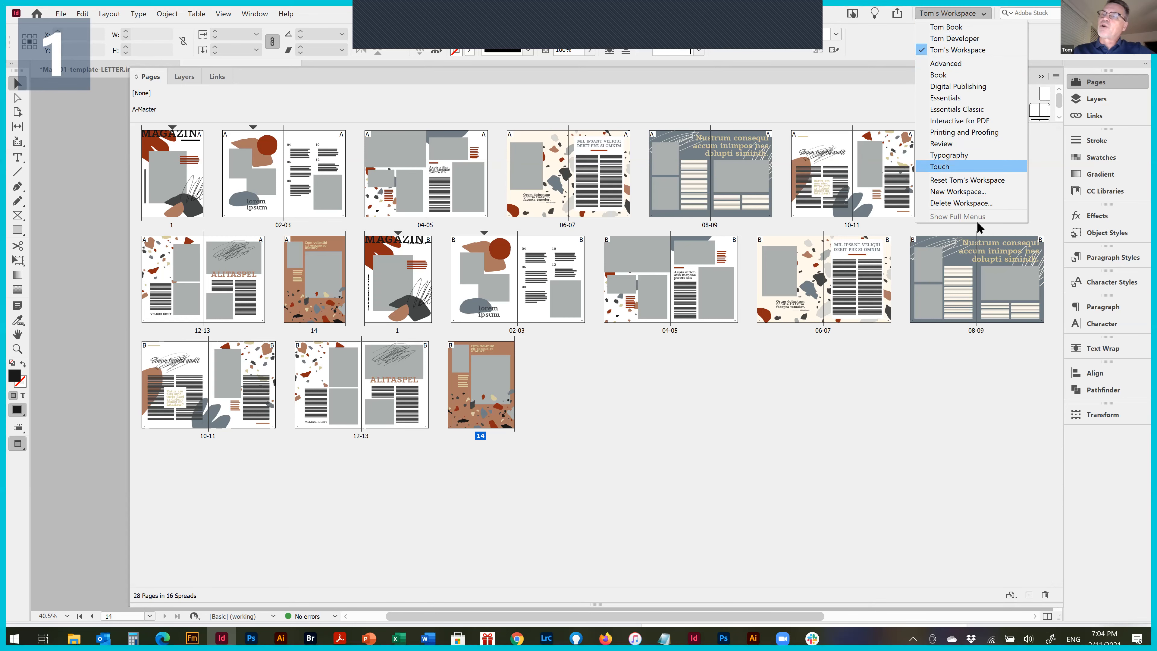
click(799, 441)
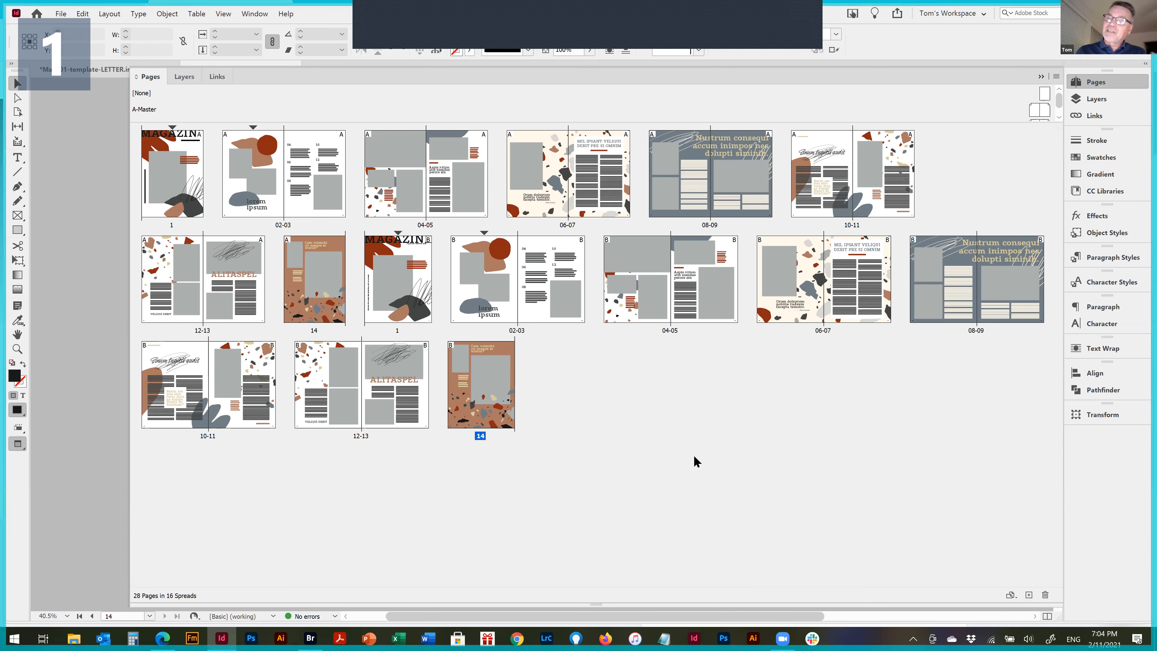
drag(487, 369, 436, 322)
drag(441, 267, 444, 274)
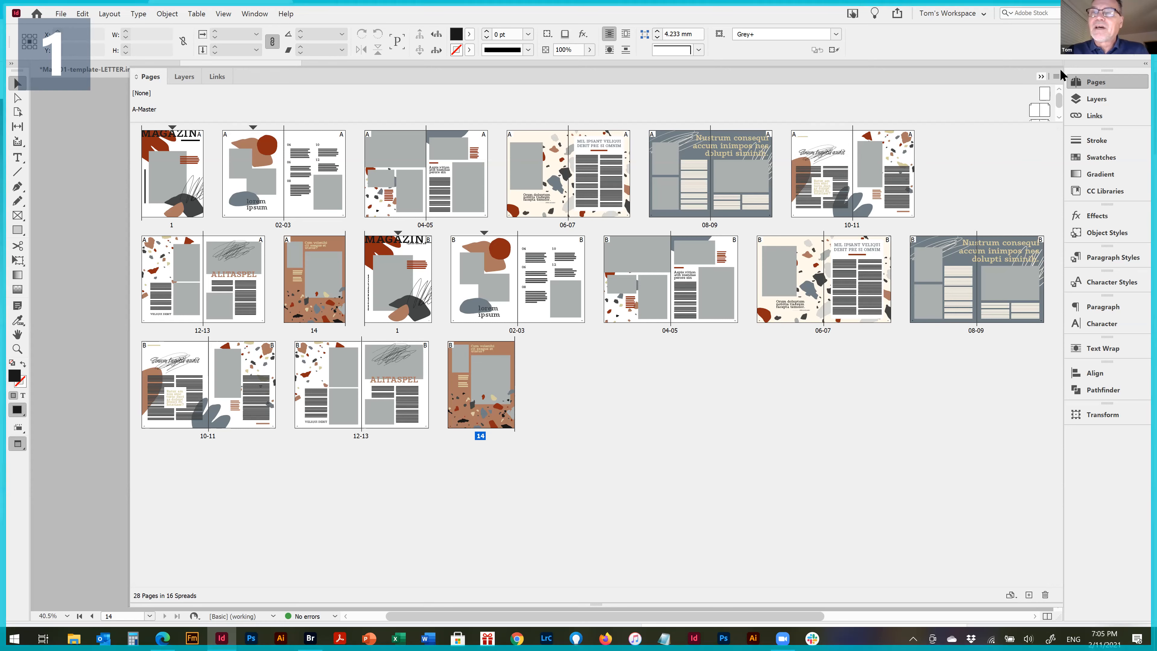
Reset the active custom workspace to its saved arrangement and reopen the Pages panel
click(969, 13)
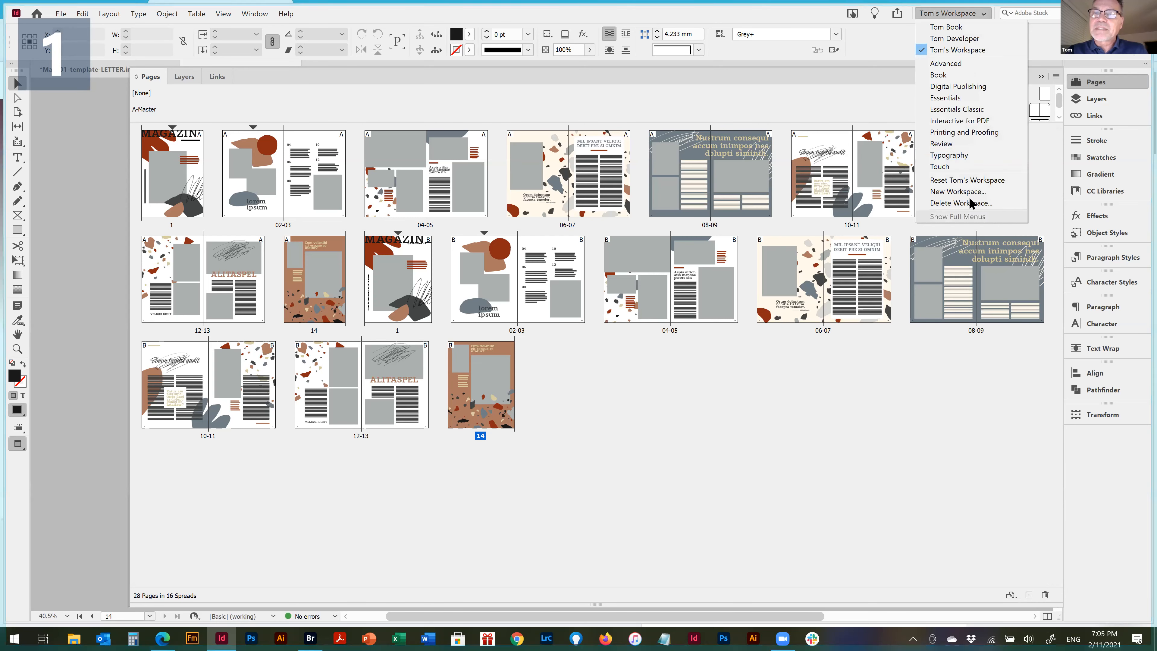
click(979, 180)
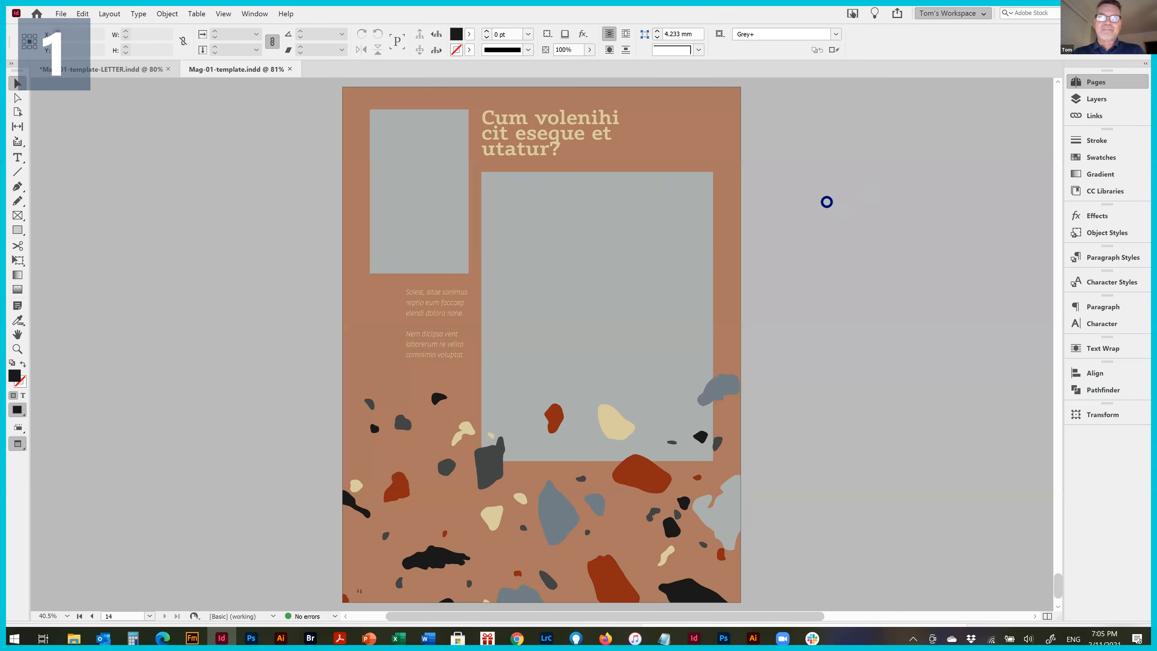
click(1094, 82)
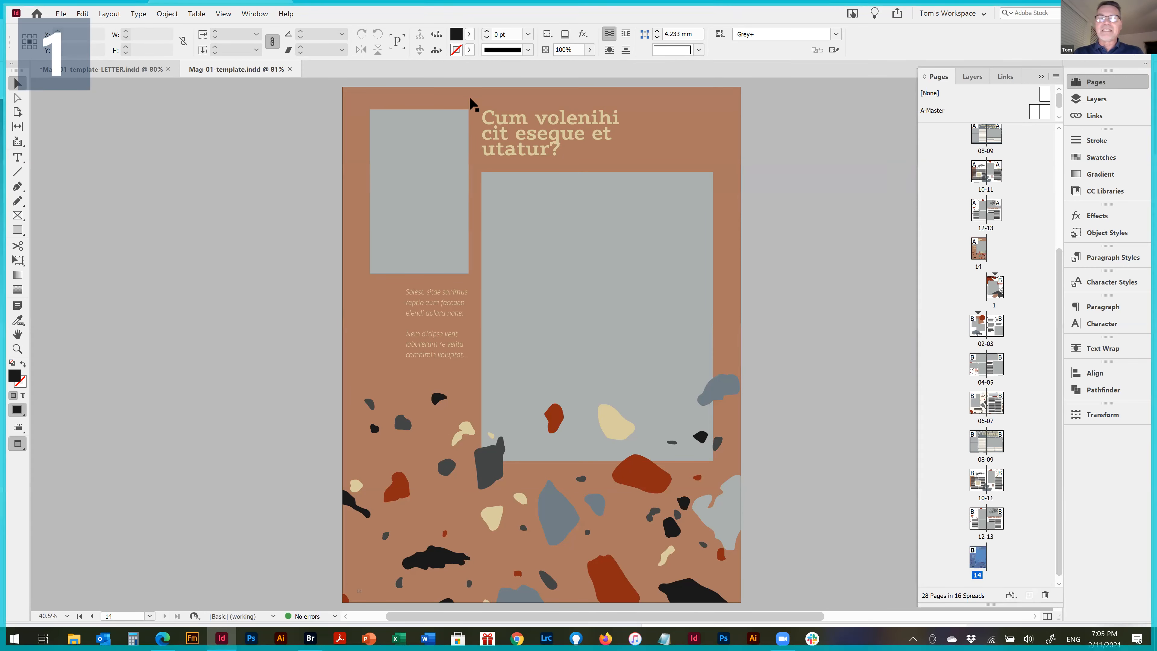
Switch to Mag-01-template-LETTER.indd with the Pages panel collapsed and review its cover and spreads 02-03 and 04-05, ending on spread 02-03
click(137, 70)
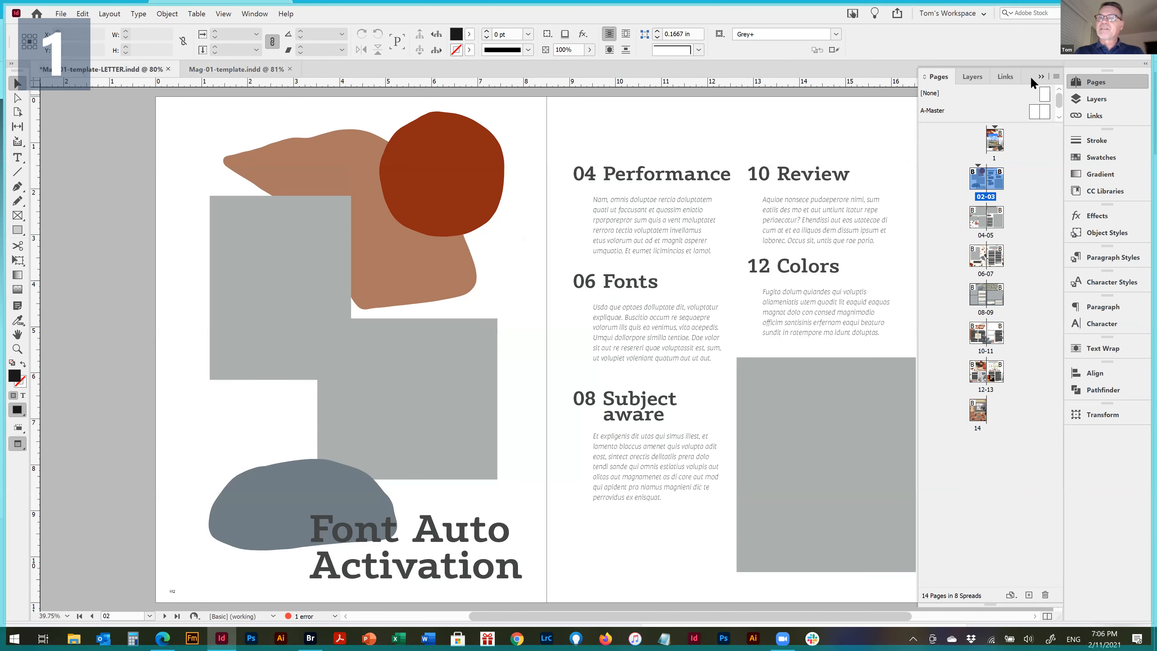
click(1042, 78)
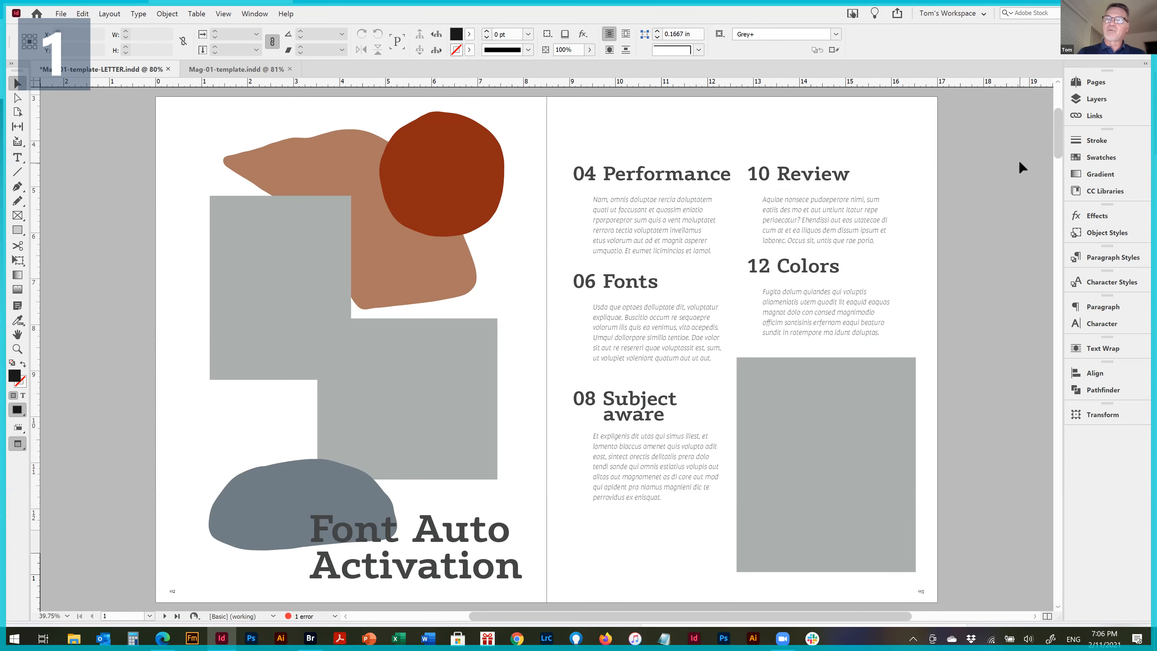
scroll(1019, 160, up, 5)
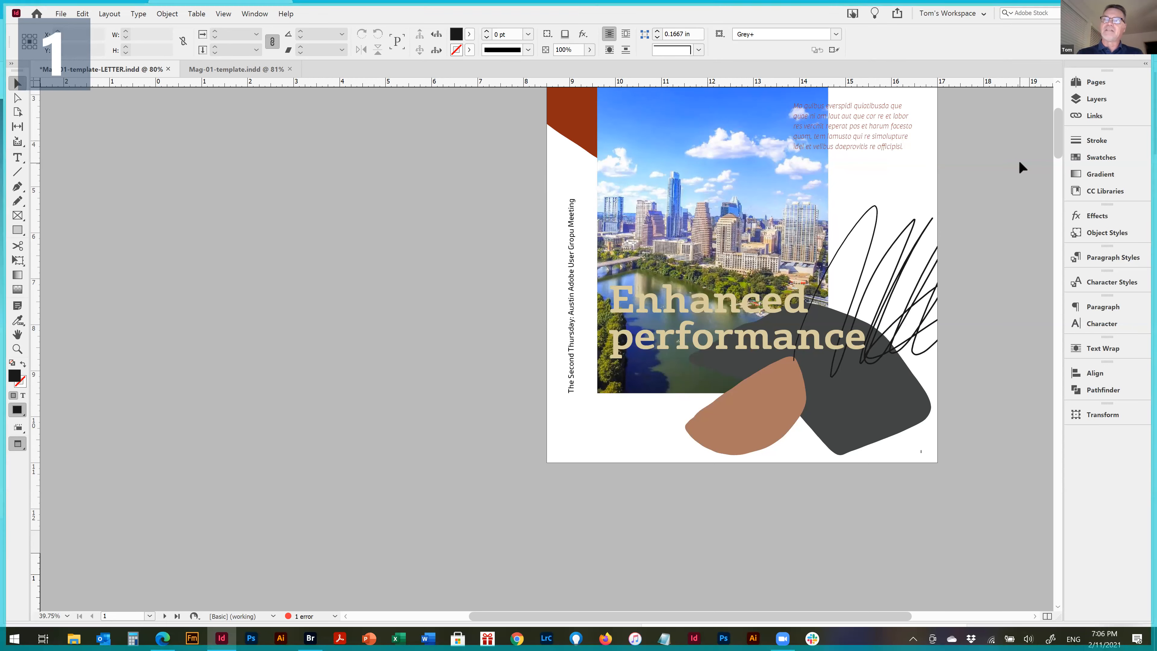
scroll(1020, 161, down, 5)
scroll(1019, 162, down, 5)
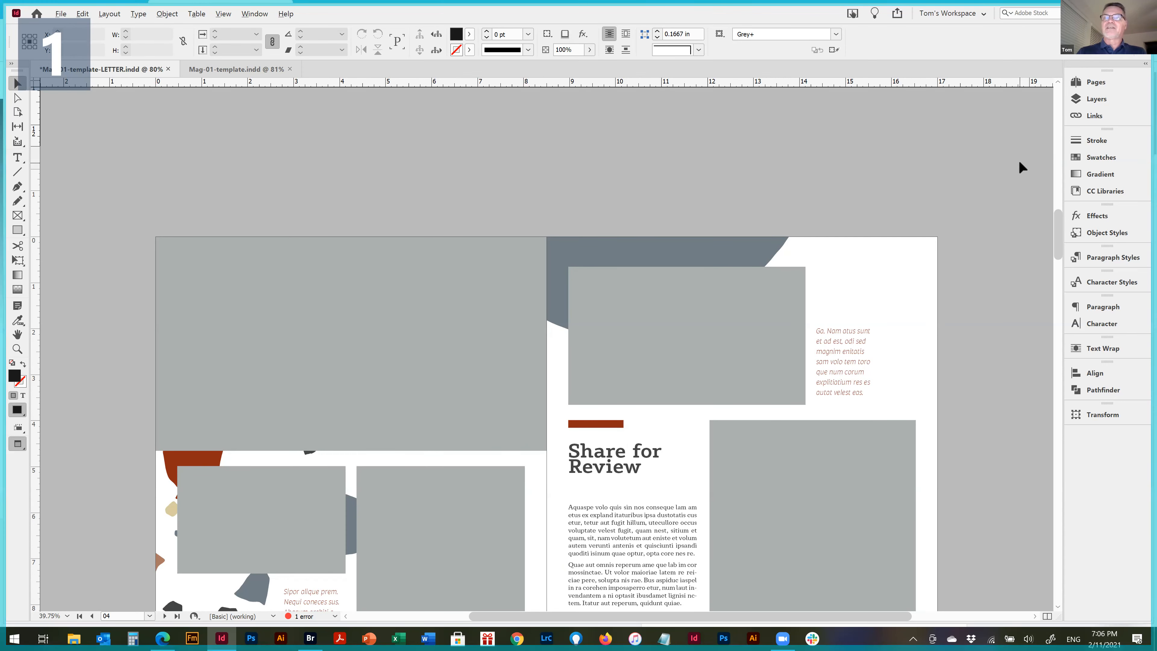
scroll(1018, 160, up, 5)
scroll(1019, 160, down, 5)
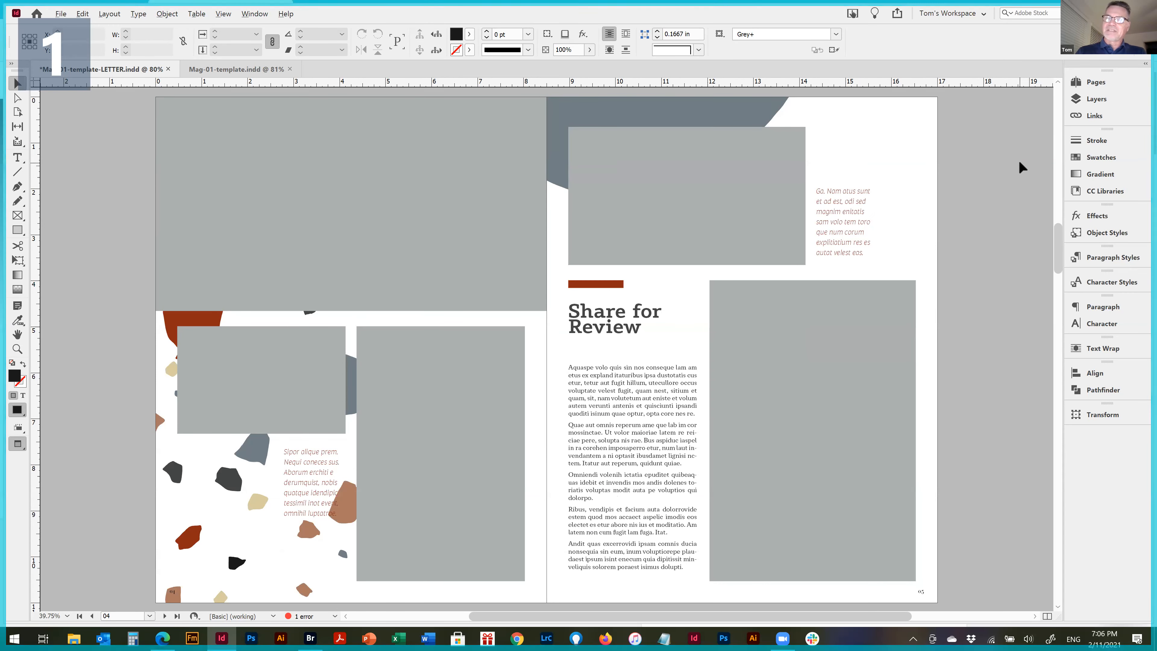
scroll(1018, 160, up, 8)
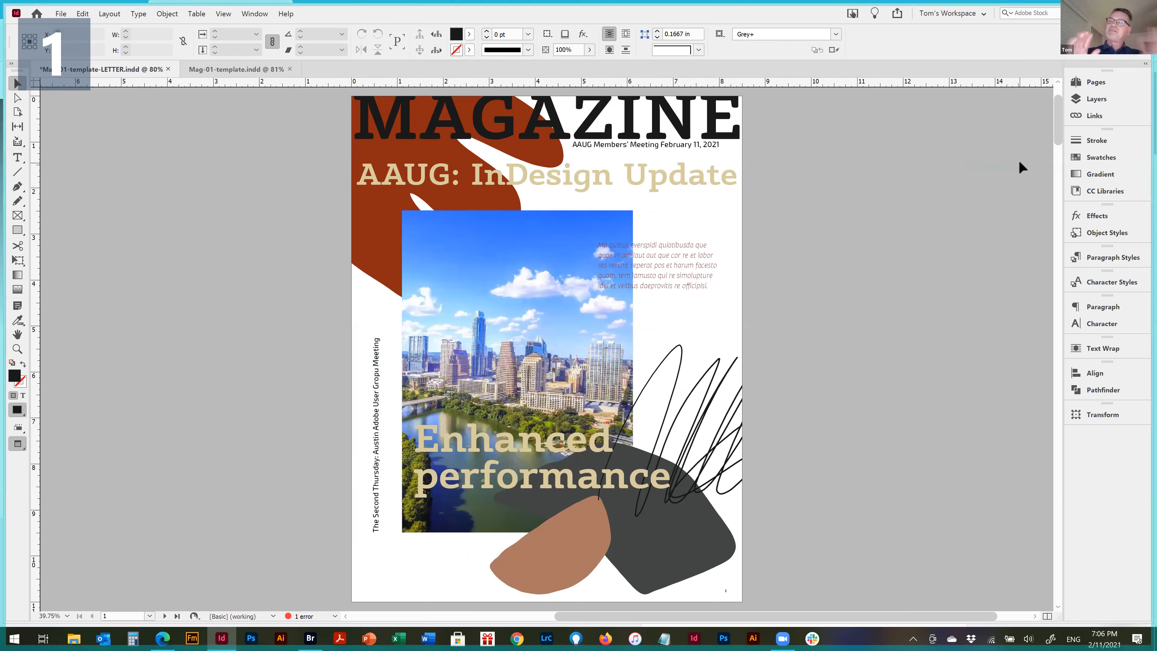
scroll(1018, 160, down, 3)
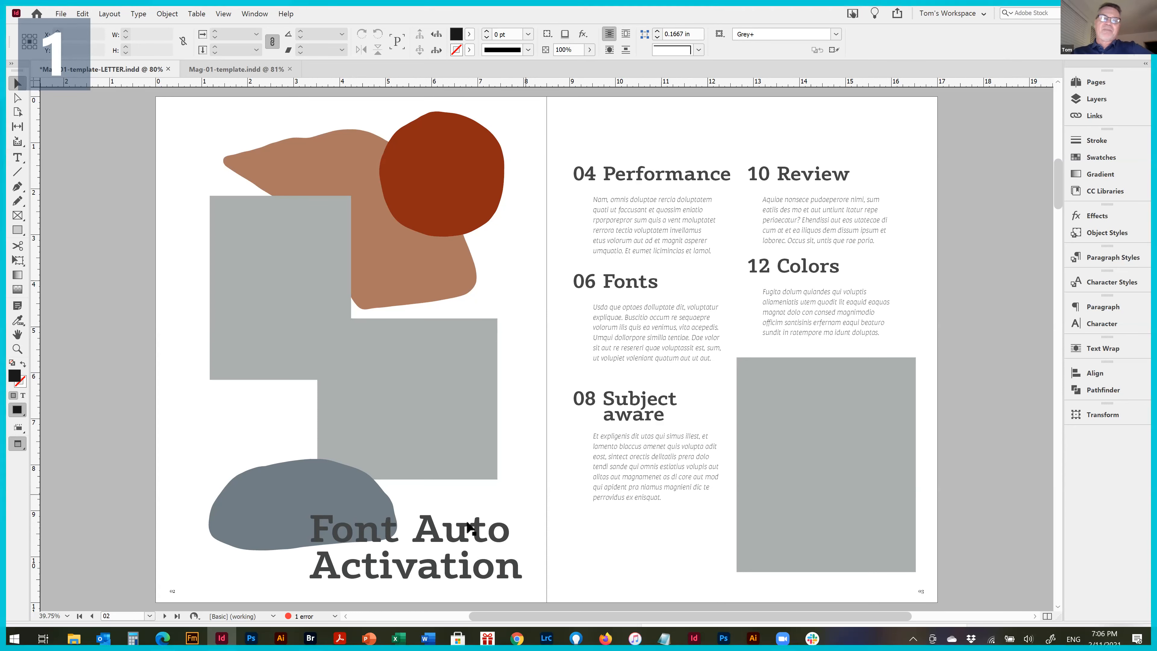
Try turning on Auto-activate Adobe Fonts in the File Handling preferences and discard the change
click(62, 14)
mouse_move(53, 22)
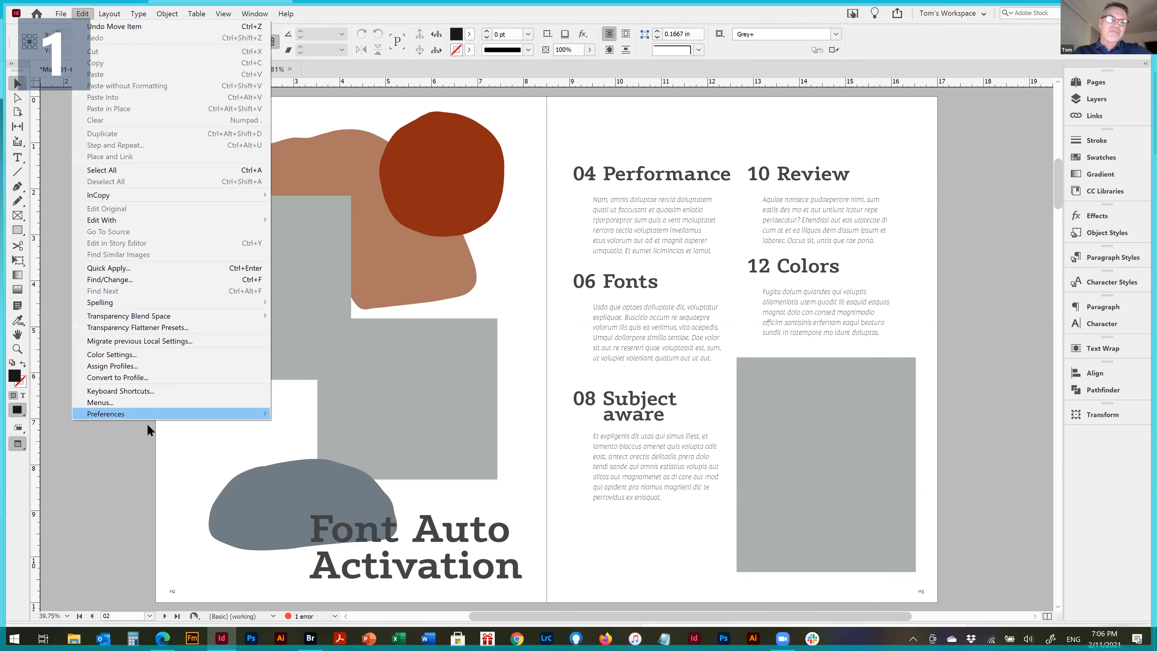
mouse_move(127, 413)
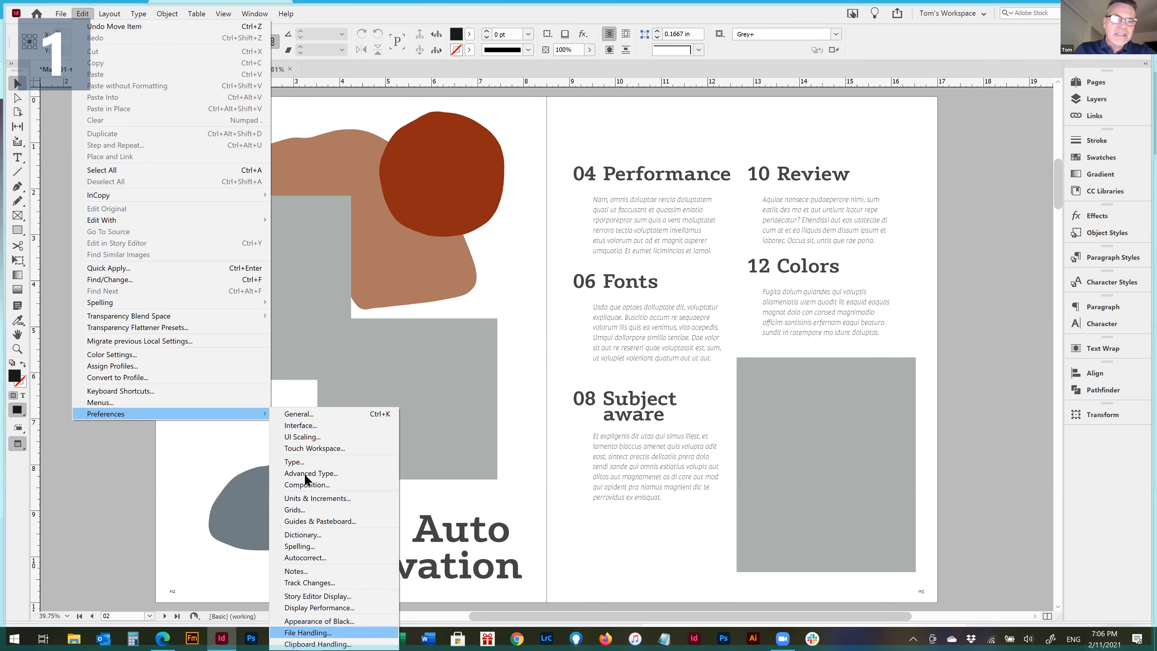
click(299, 413)
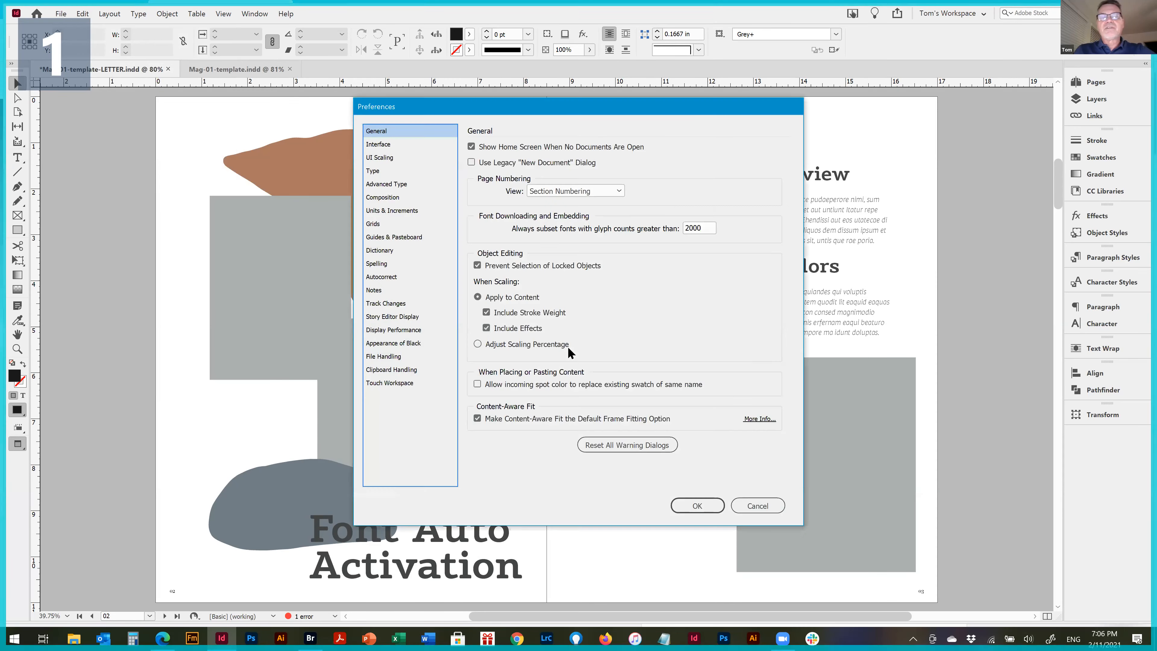
click(385, 357)
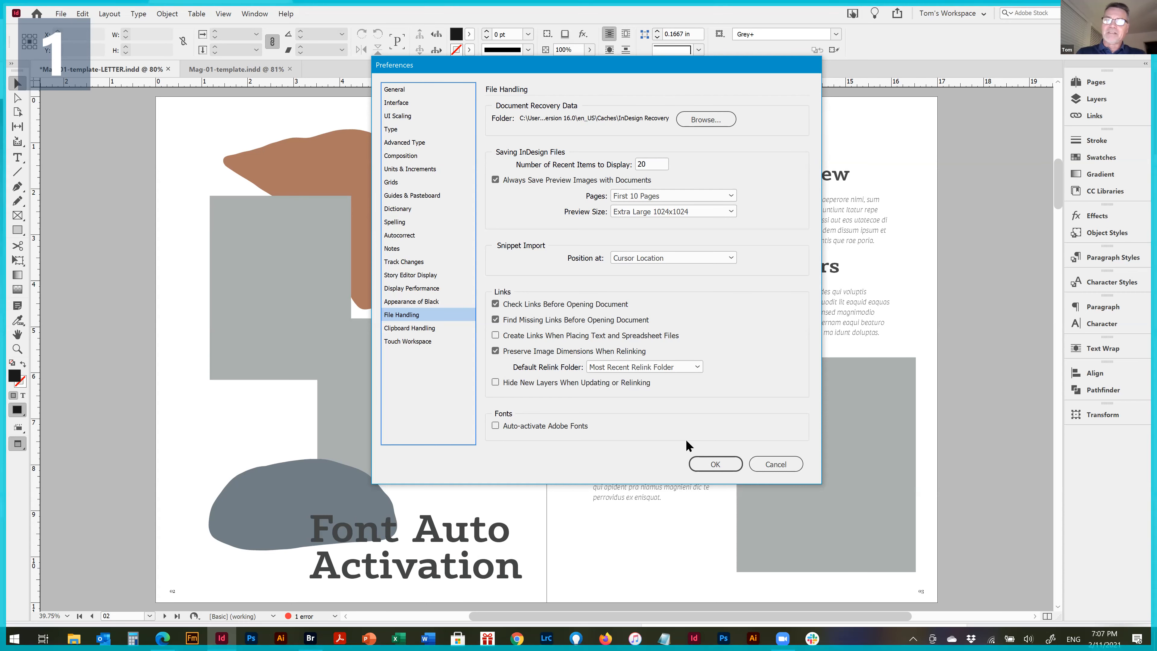
click(512, 426)
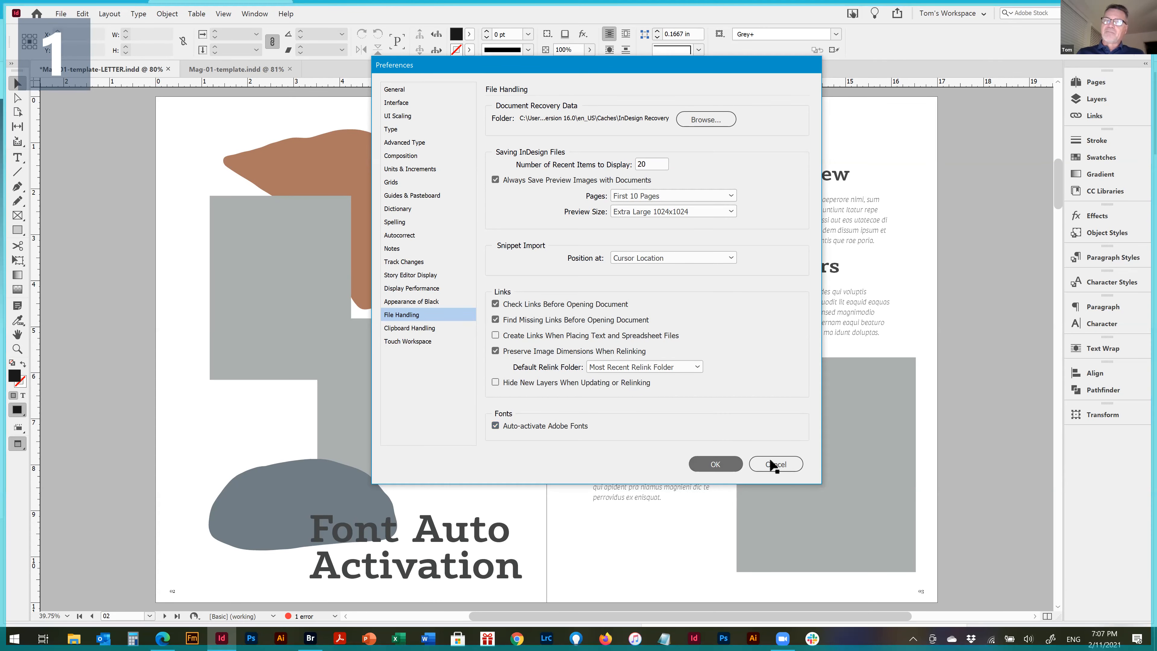
click(776, 464)
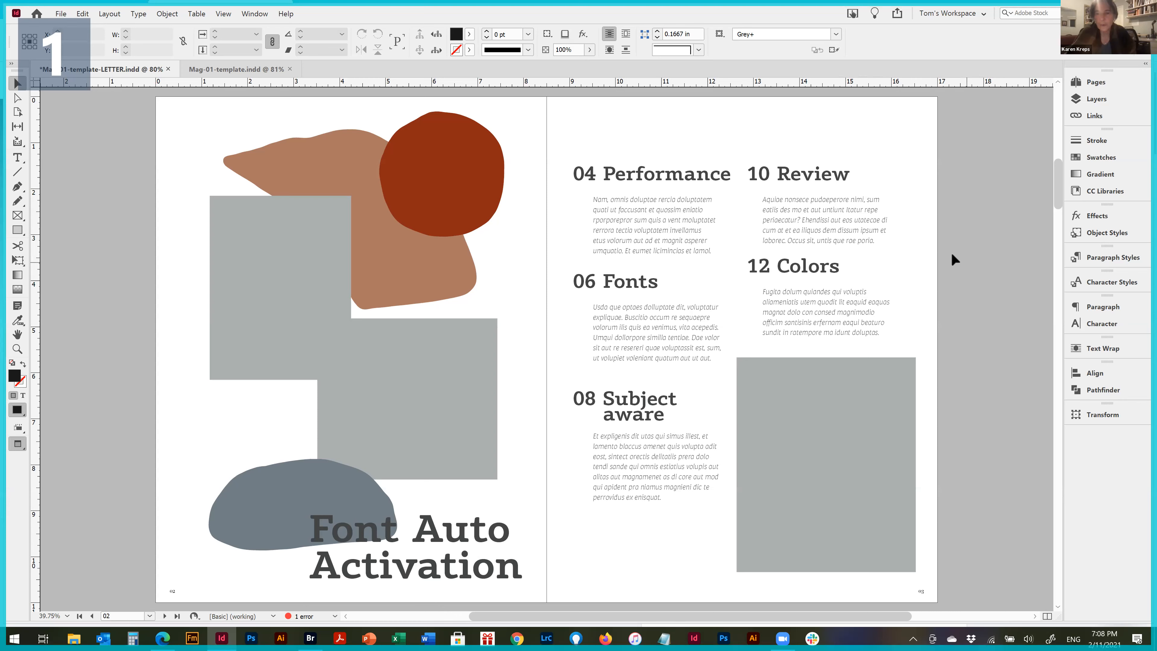
Inspect the "Font Auto Activation" title on page 02 at 100% zoom and return to the full spread
double_click(655, 177)
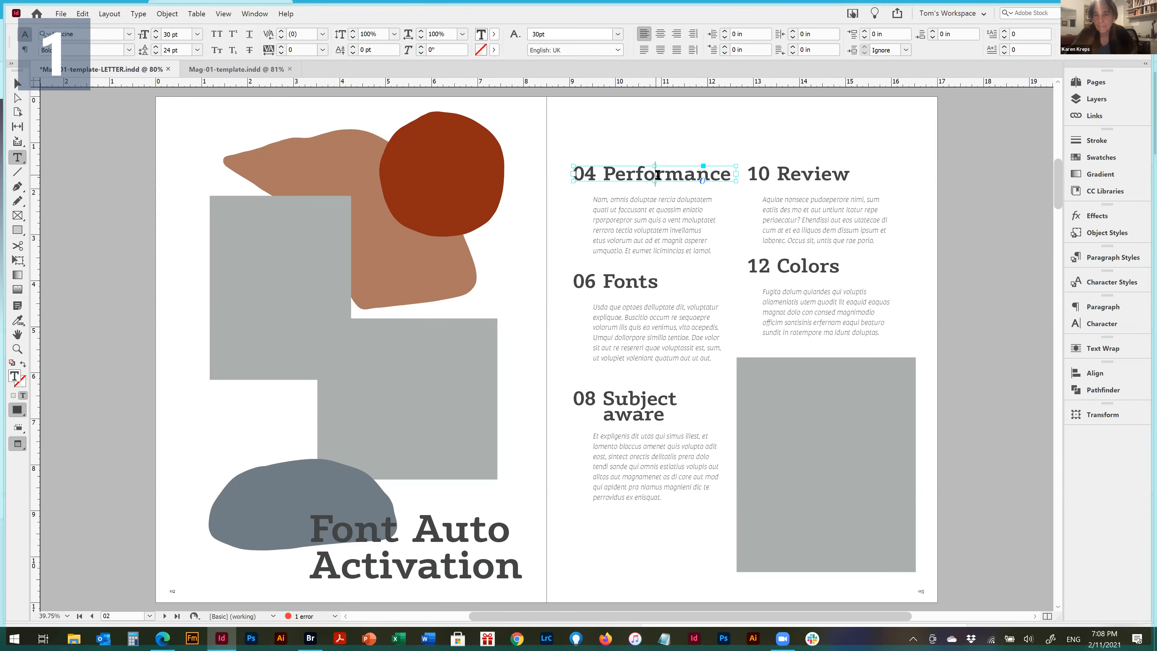
drag(327, 530, 598, 600)
click(445, 550)
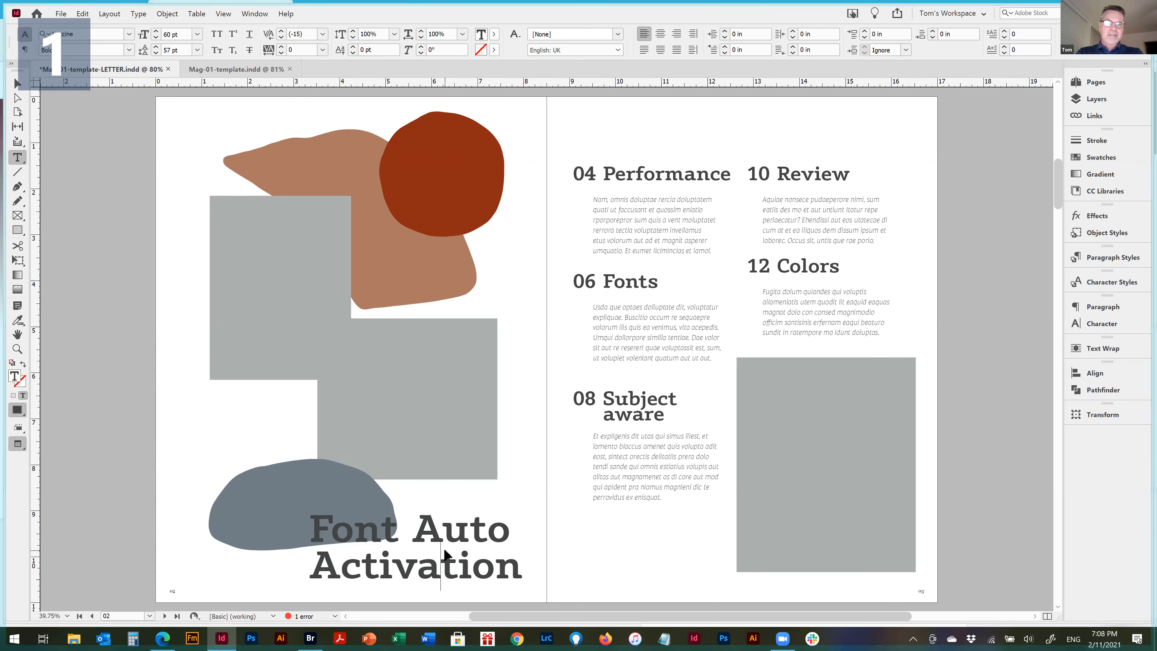
key(ctrl+1)
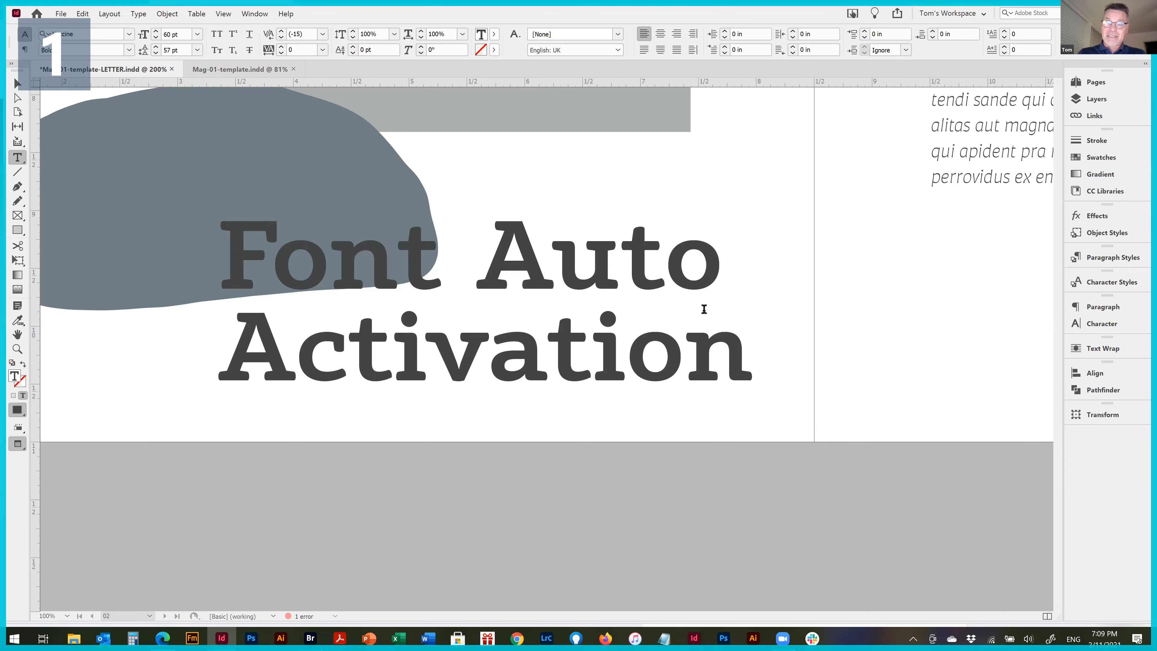
click(750, 523)
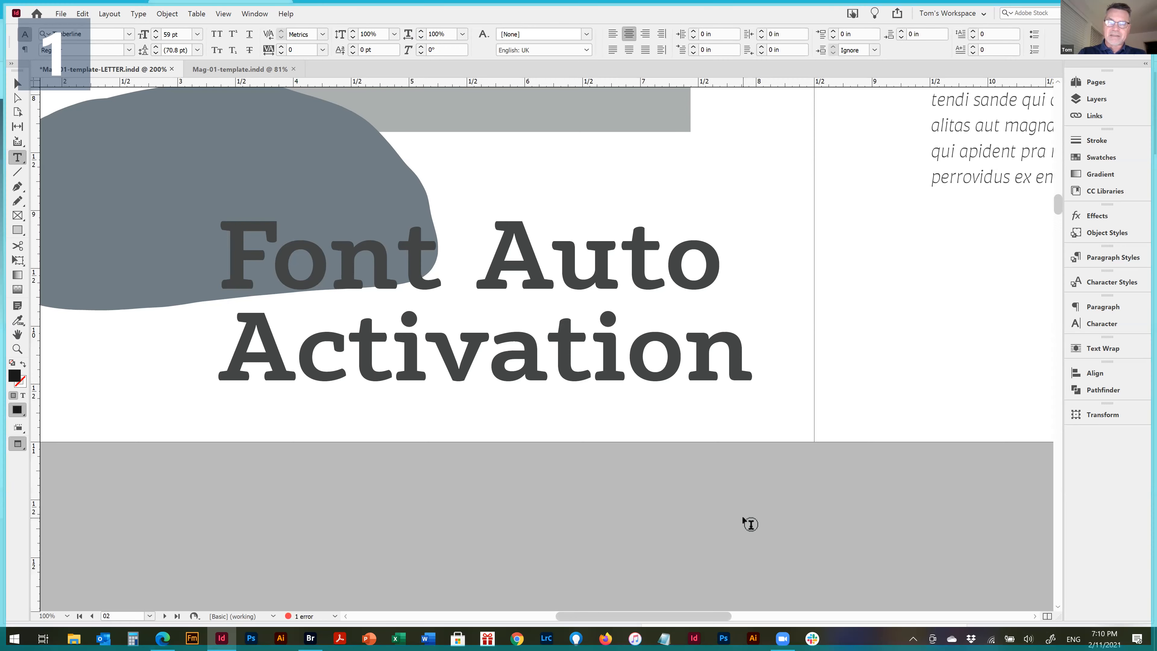
key(ctrl+alt+0)
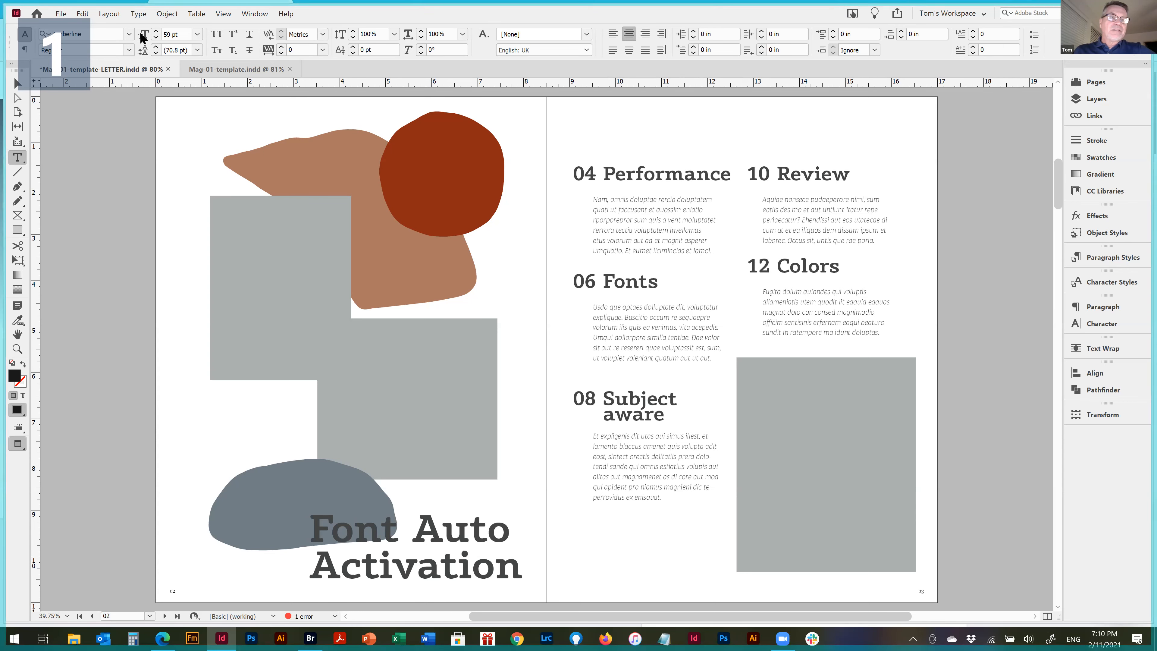
Examine the list of available font families and close it without choosing a font
click(128, 33)
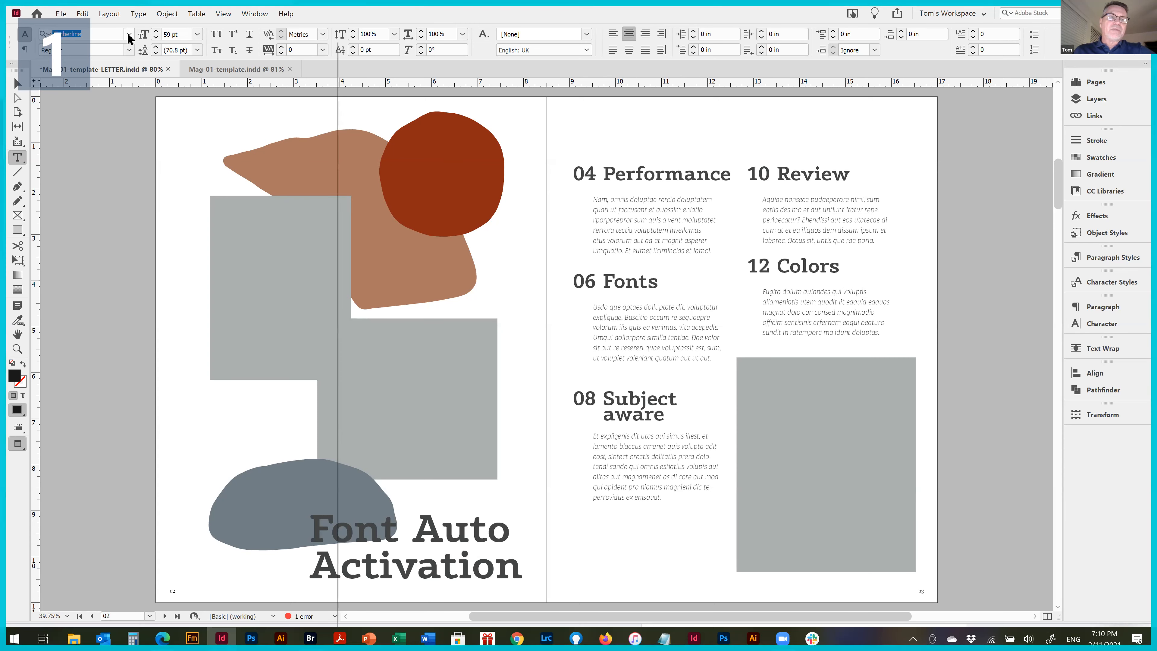
click(128, 34)
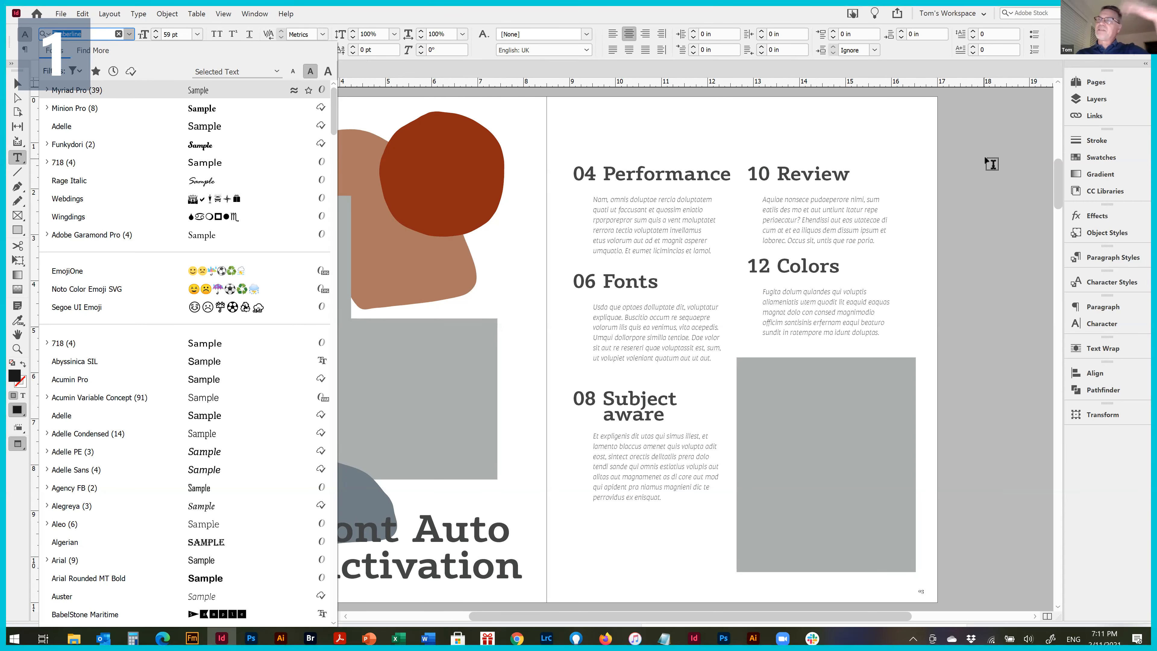
click(991, 163)
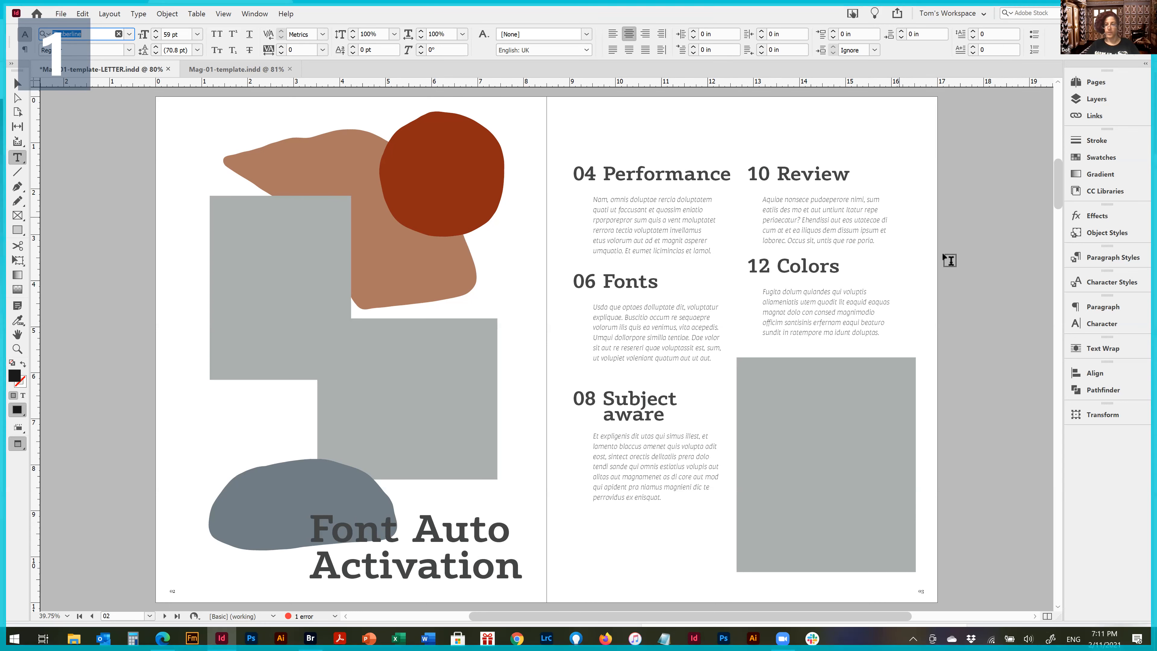
click(998, 214)
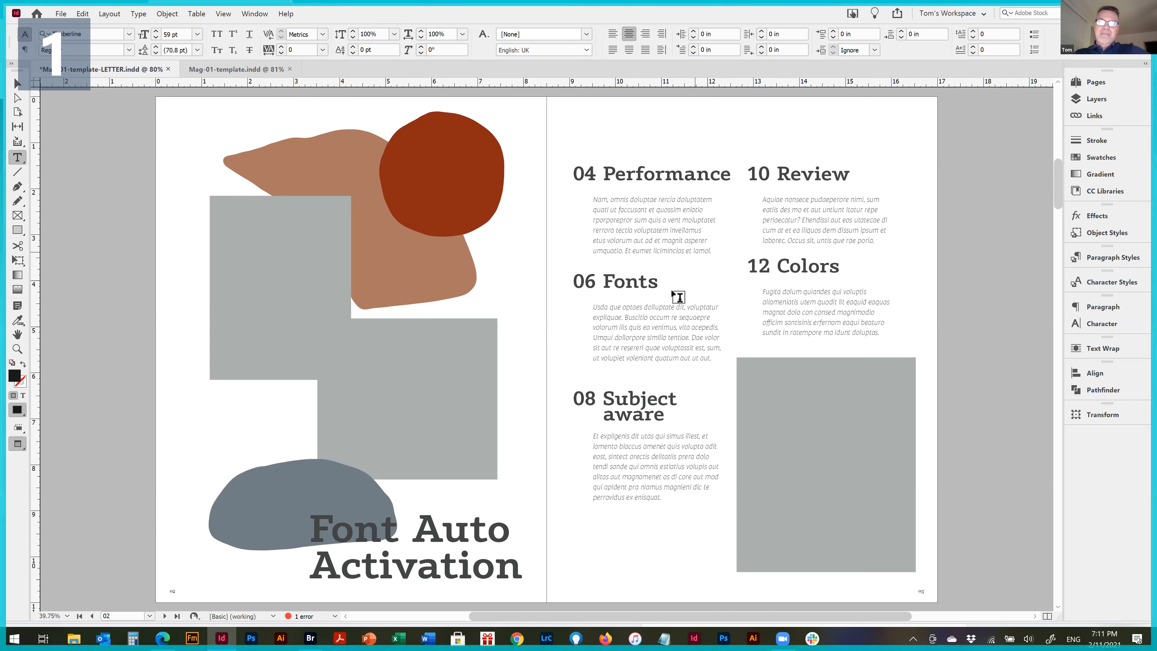
double_click(616, 282)
click(659, 414)
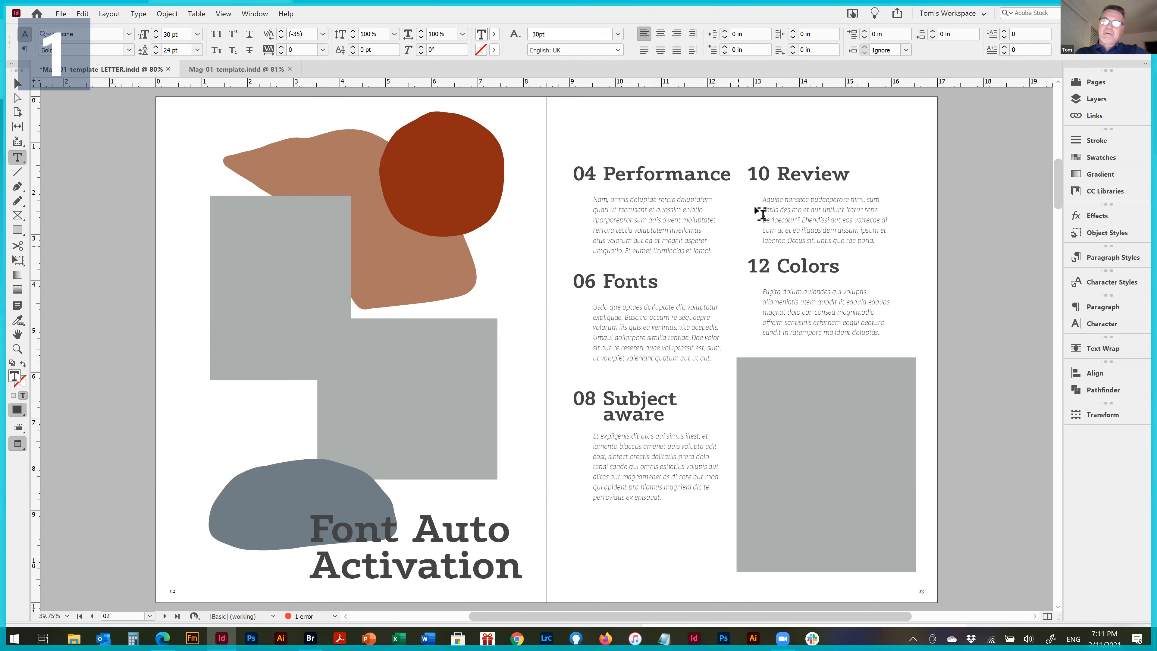
triple_click(810, 171)
double_click(811, 171)
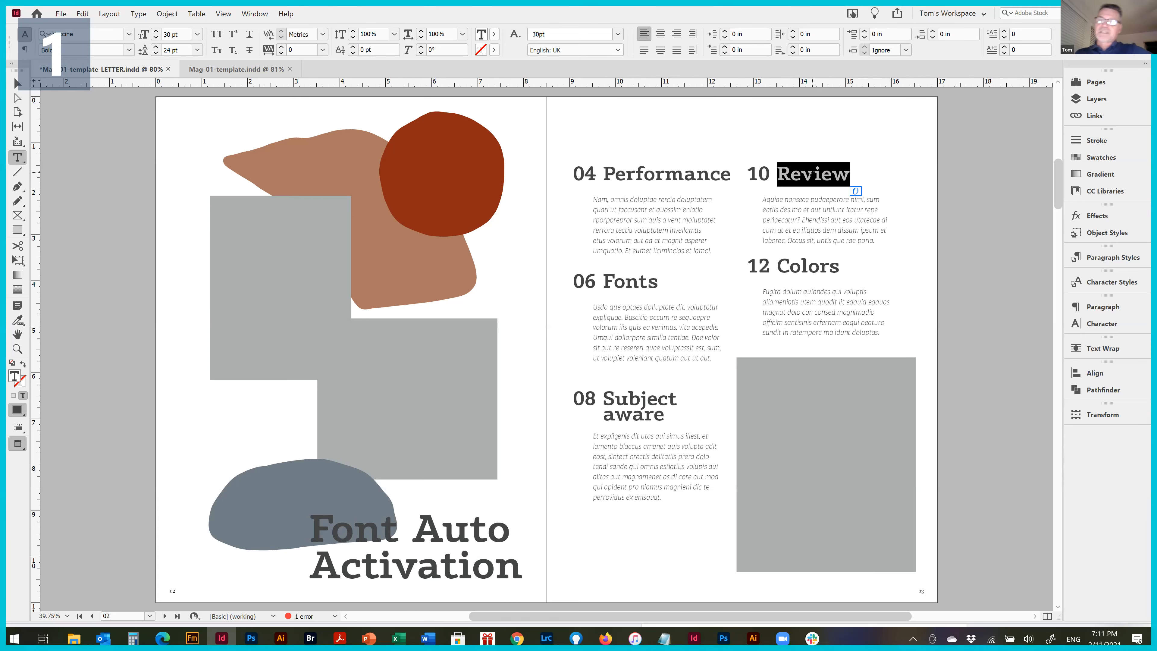
click(858, 190)
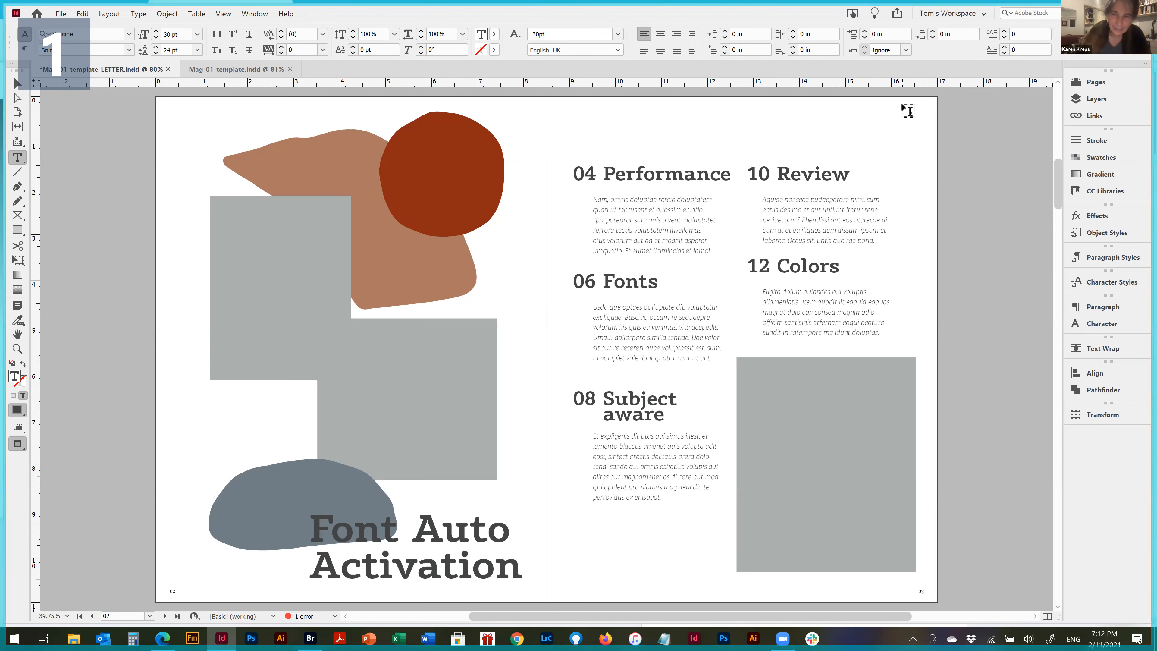
Create a Share for Review link for the document with the title Mag-01-template-LETTER
click(897, 16)
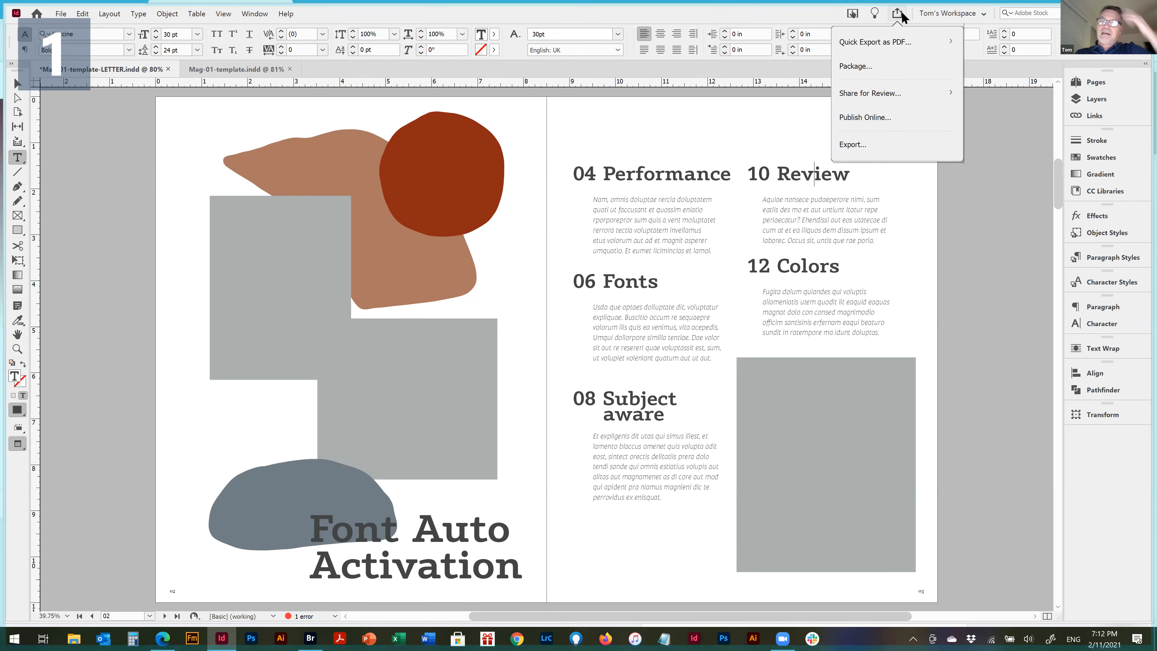
click(885, 94)
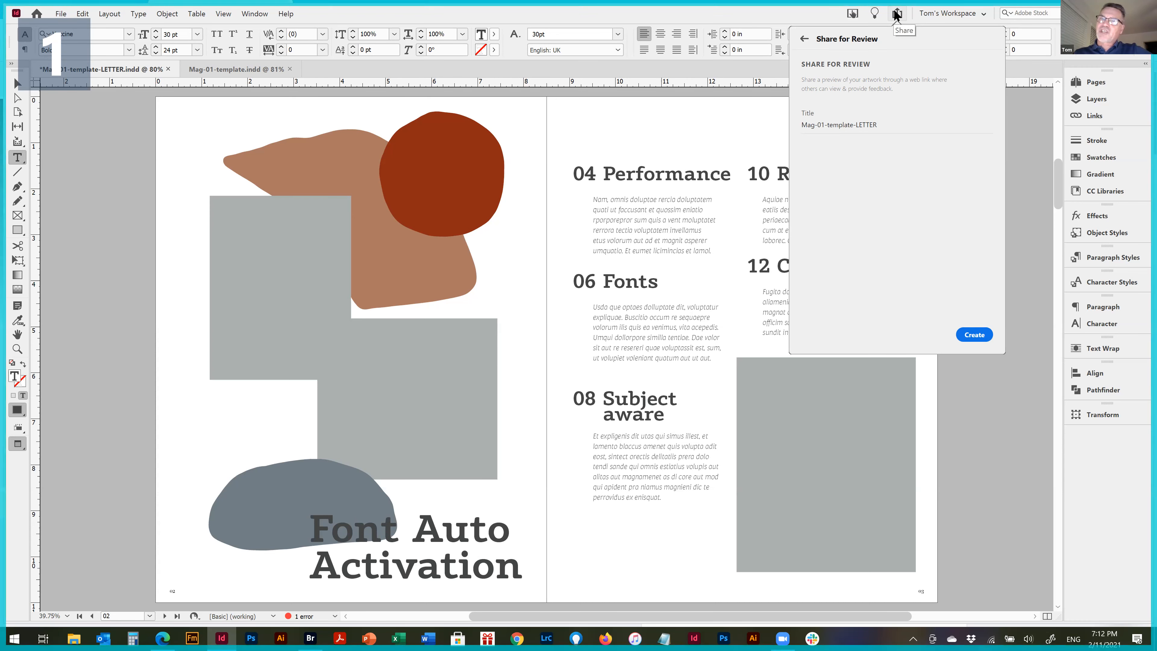
click(999, 412)
click(897, 14)
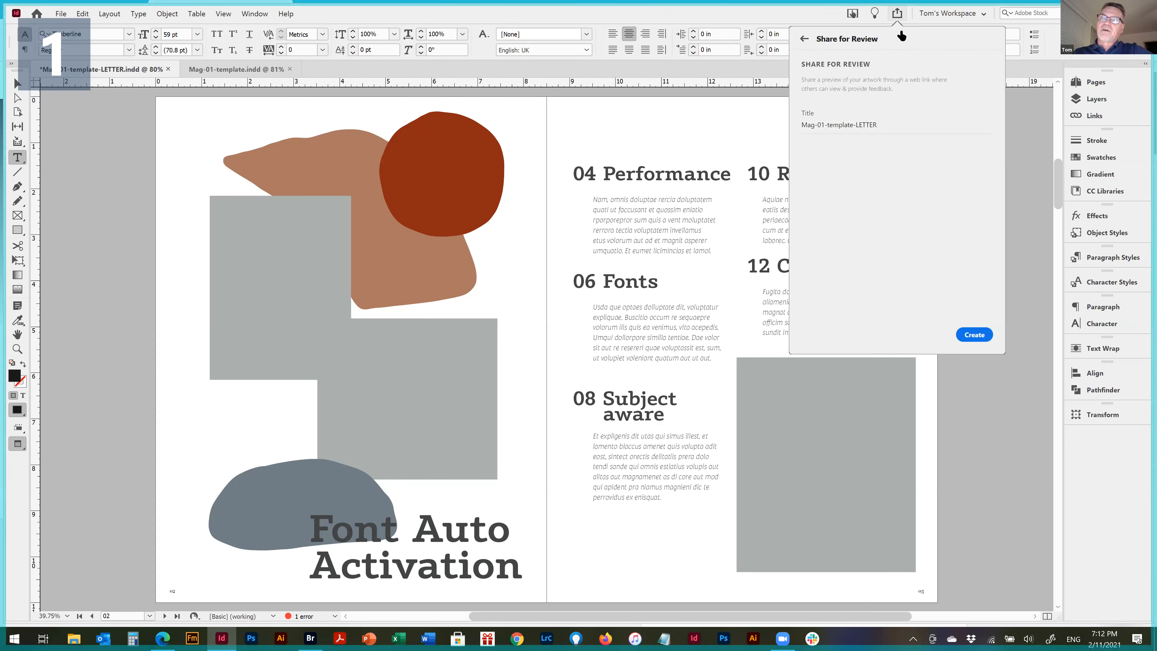
click(806, 40)
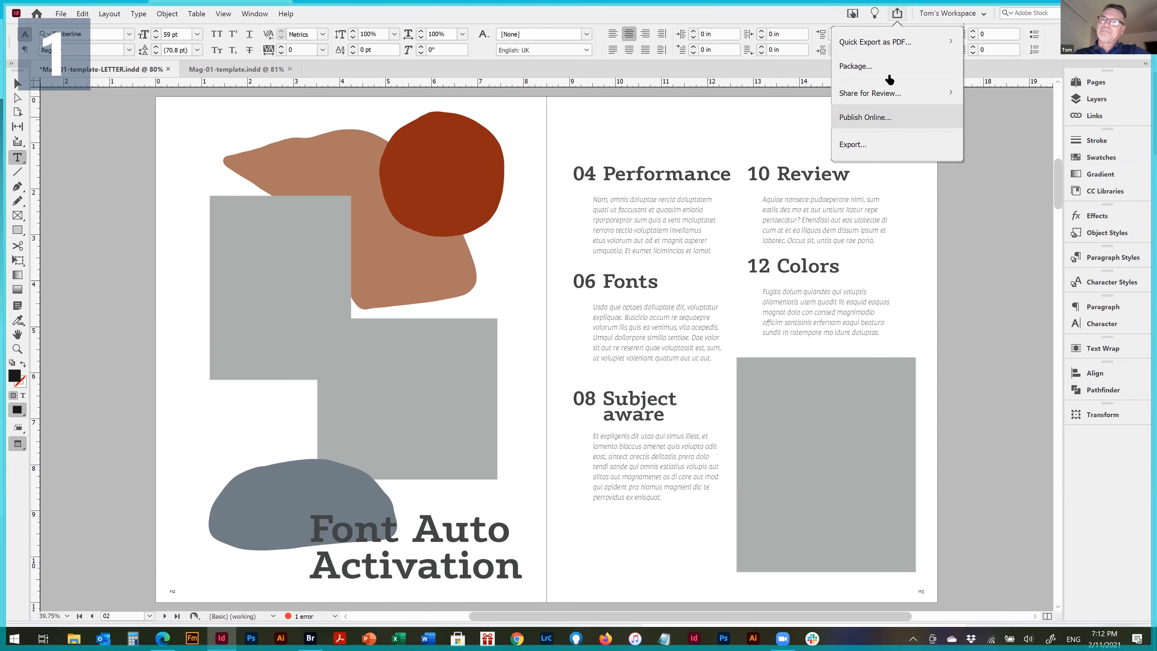
click(881, 94)
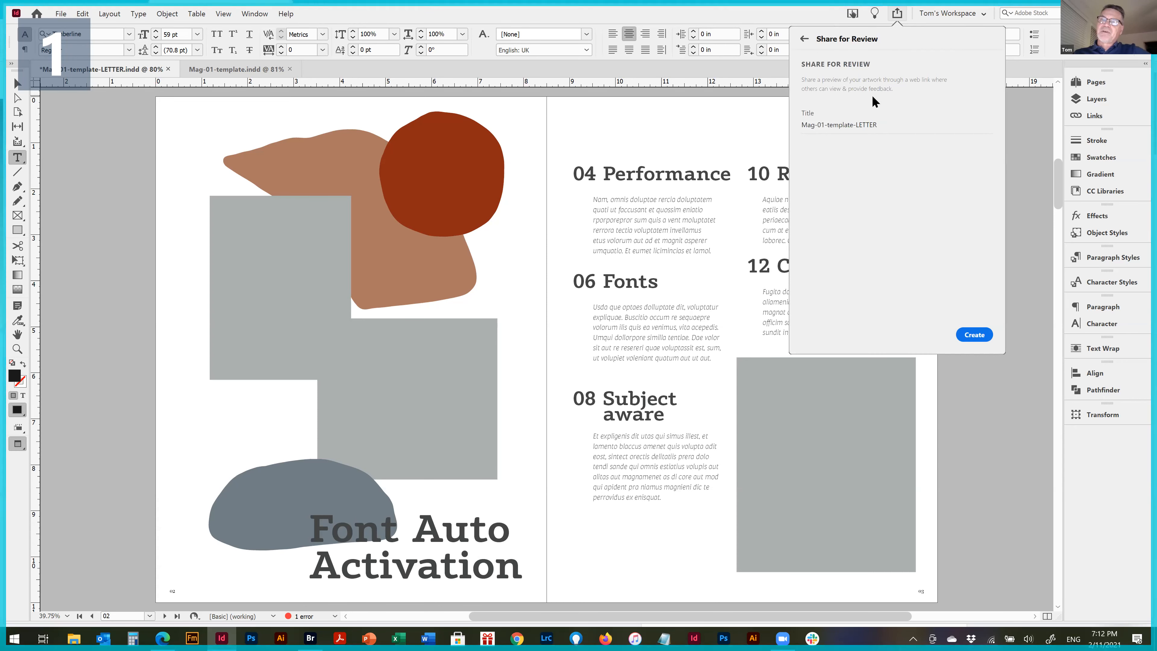
click(975, 335)
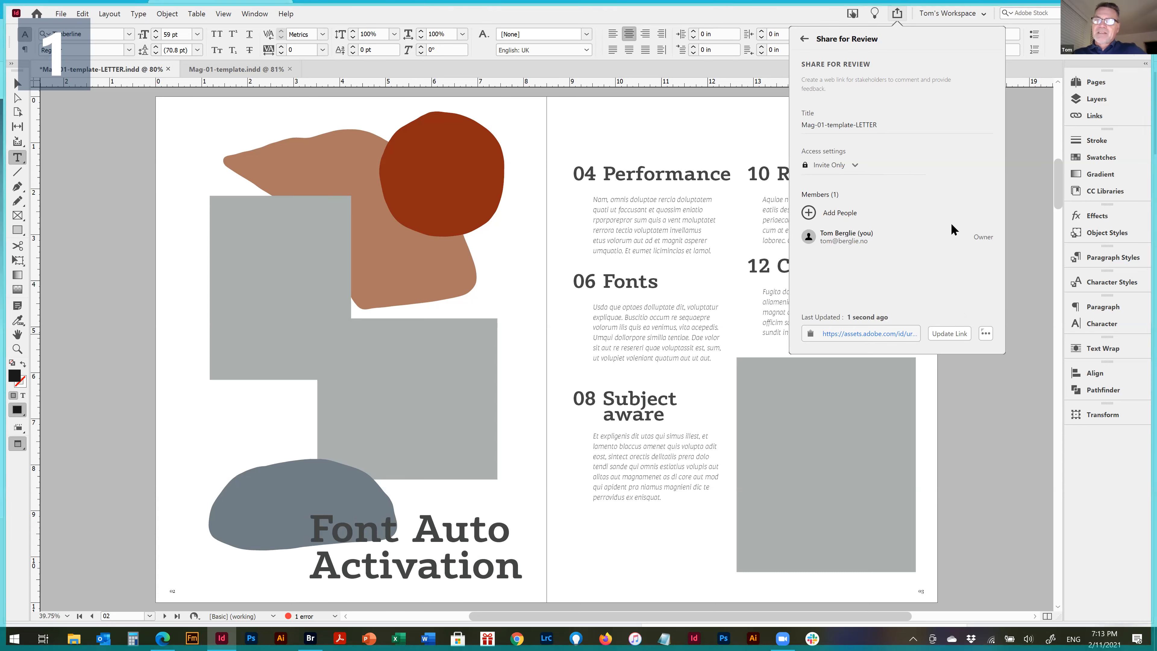
Set the review's access to Public and try to update its link
click(851, 165)
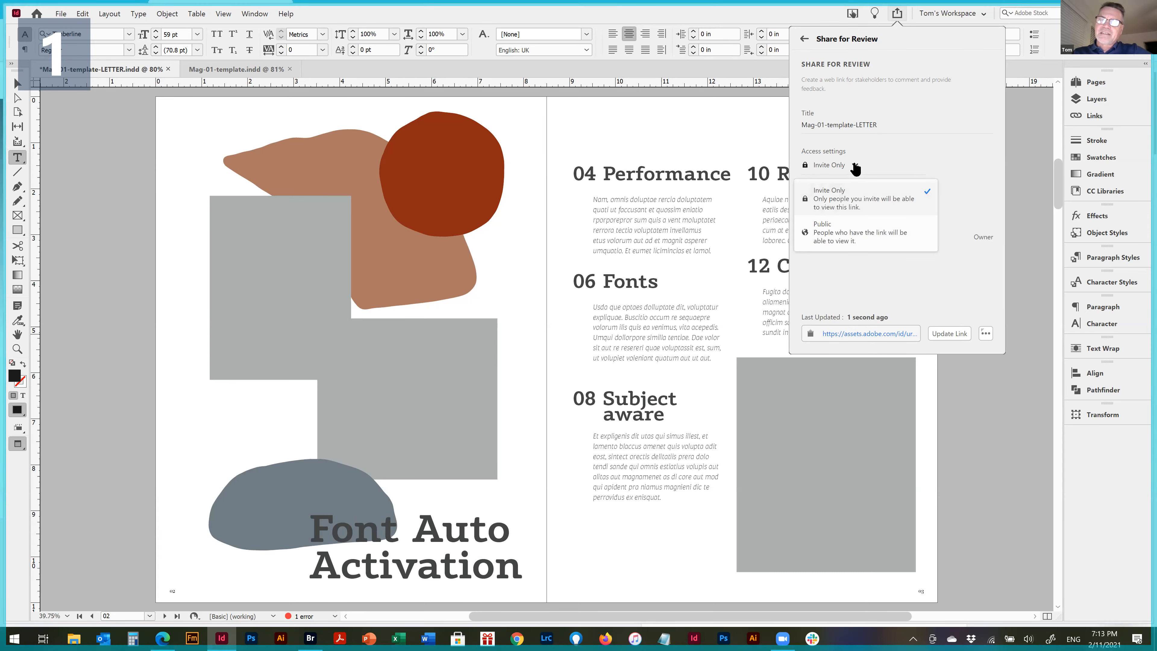
click(855, 235)
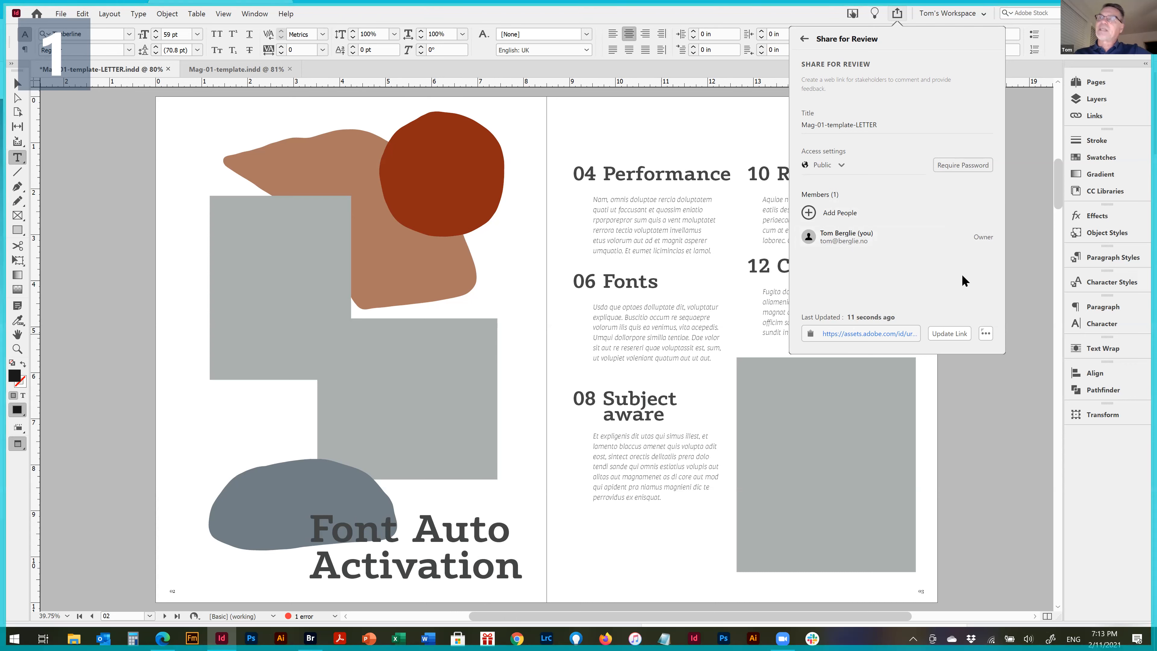
click(954, 336)
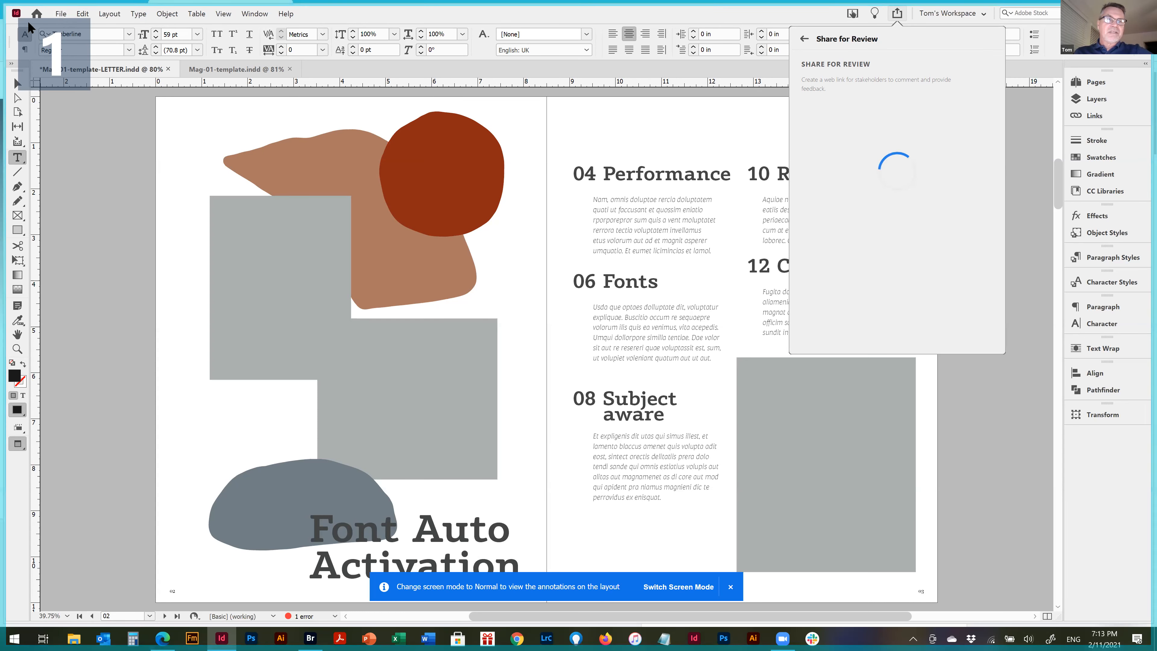
Open Test review.indd alongside the other documents and return to Mag-01-template-LETTER.indd
click(35, 13)
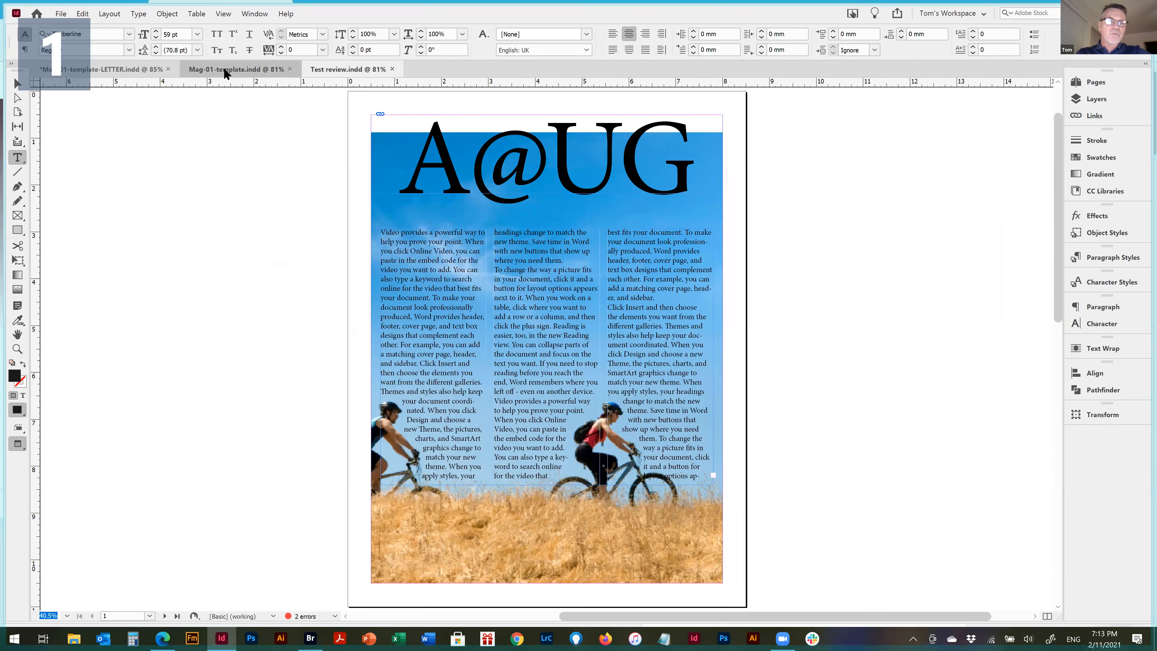
click(223, 69)
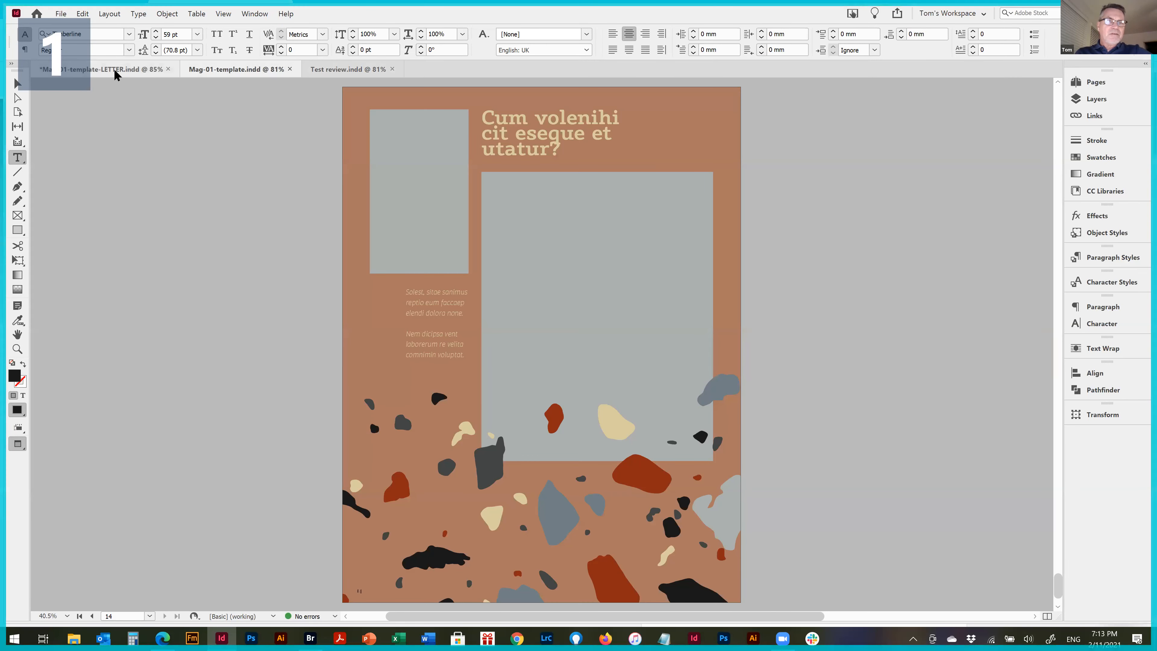
click(135, 73)
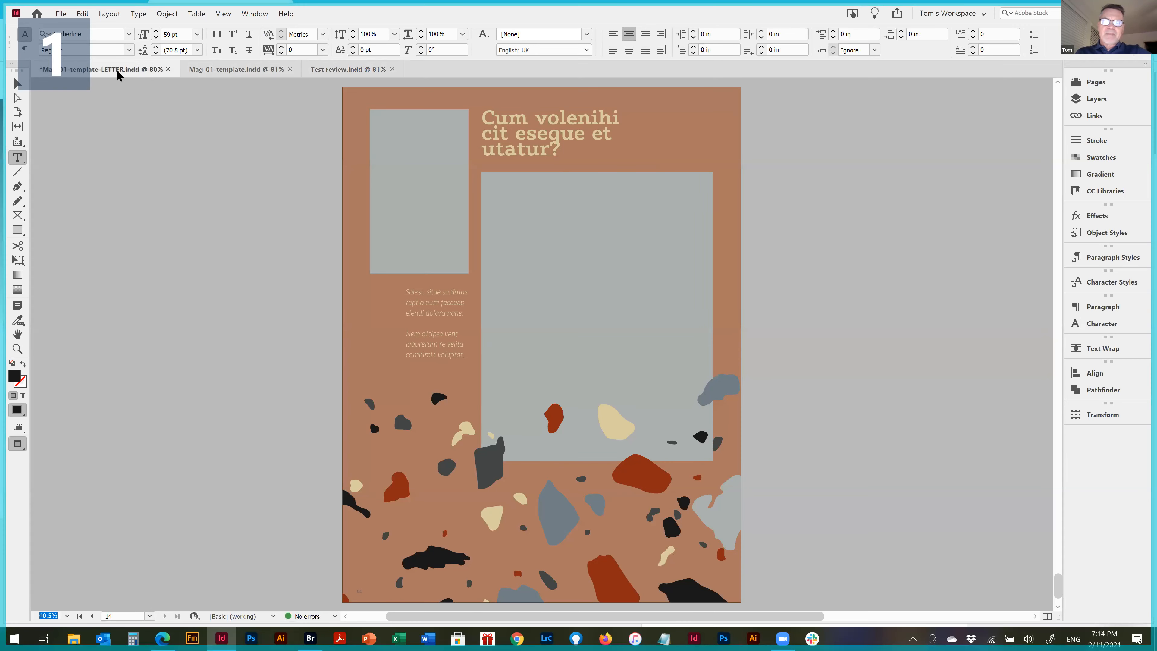
Dismiss the sharing error and create a new review titled "Mag-01-template-LETTER review"
click(898, 14)
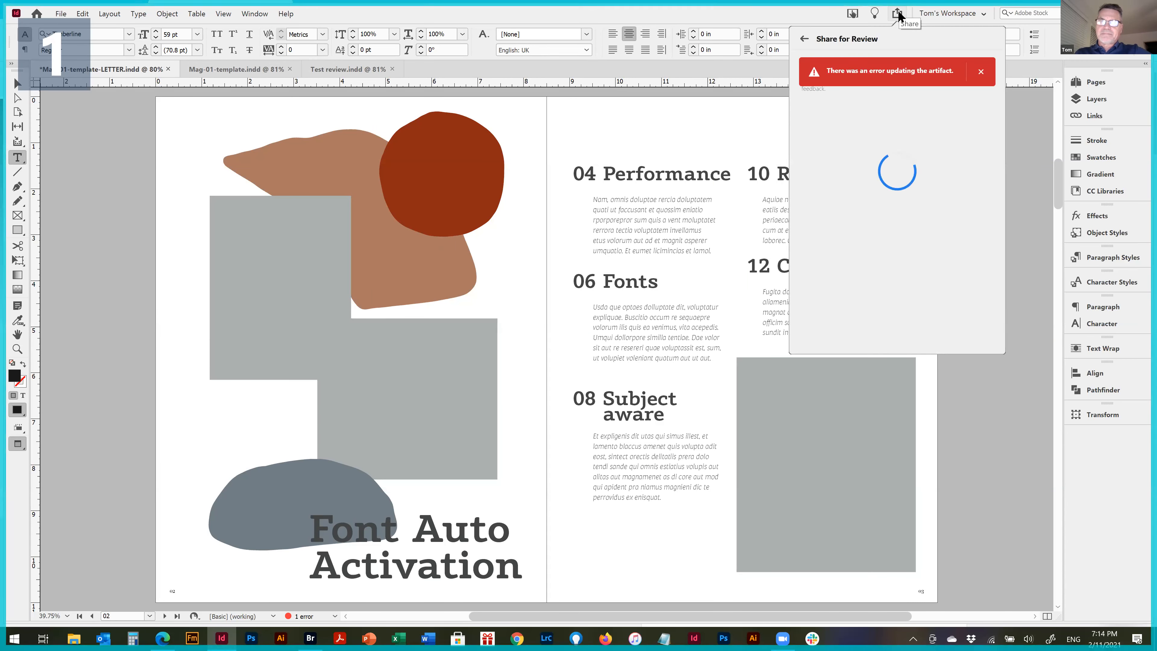
click(981, 72)
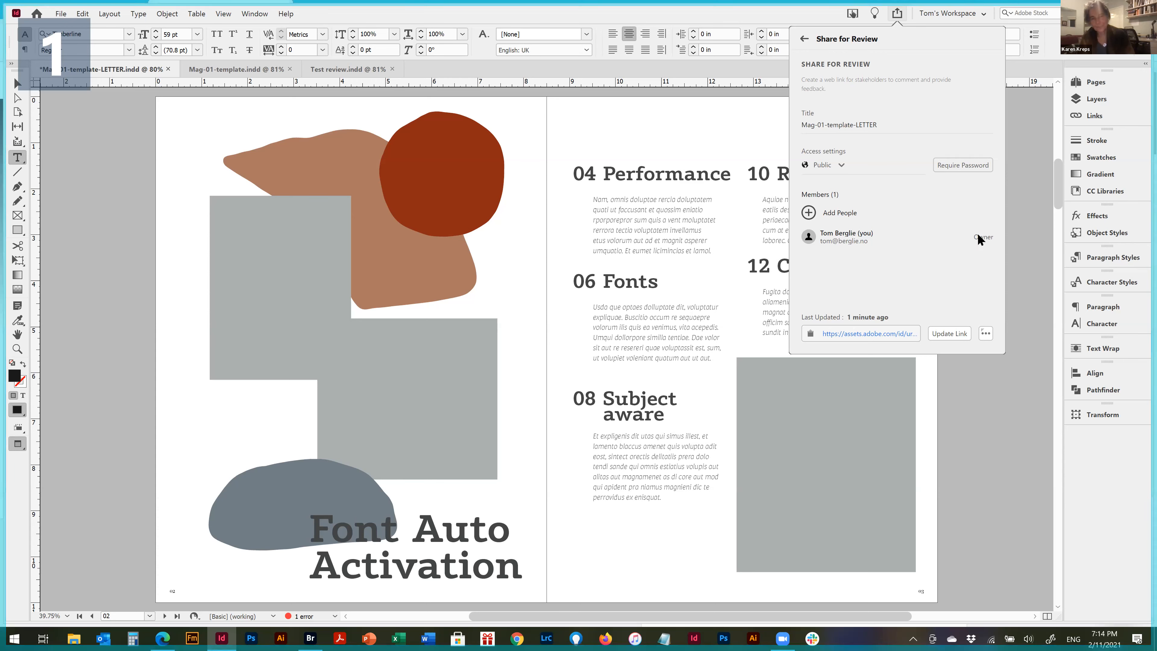
click(985, 334)
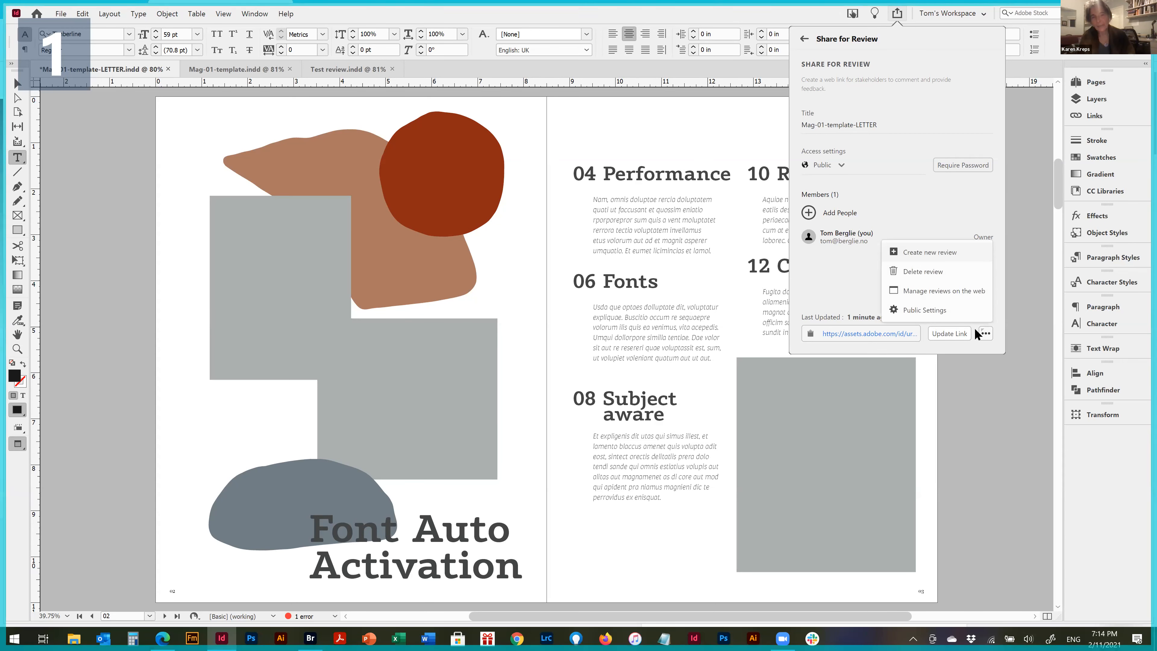
click(931, 252)
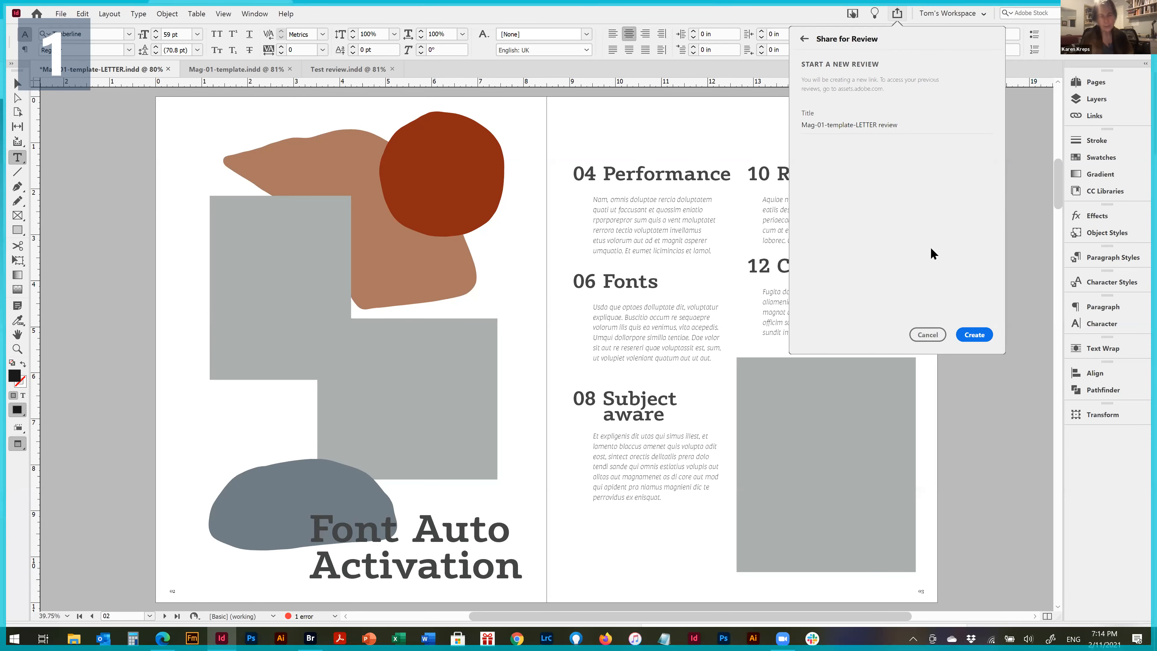
click(973, 334)
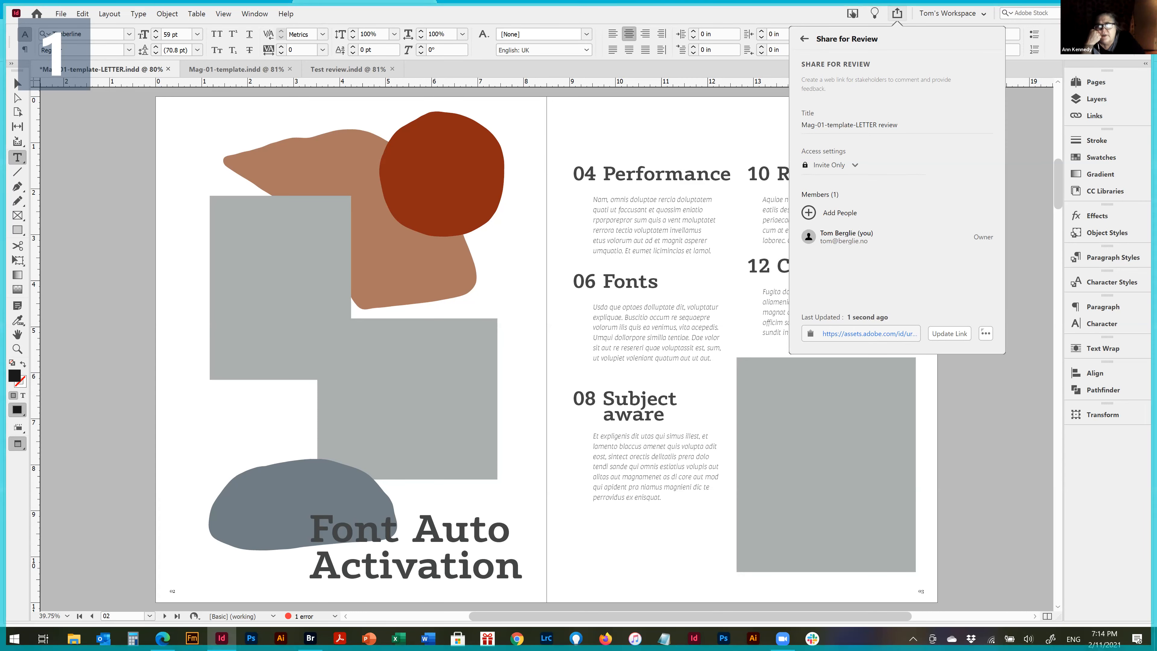
Switch to the Edge browser to check the published review page, and return to InDesign
key(alt+Tab)
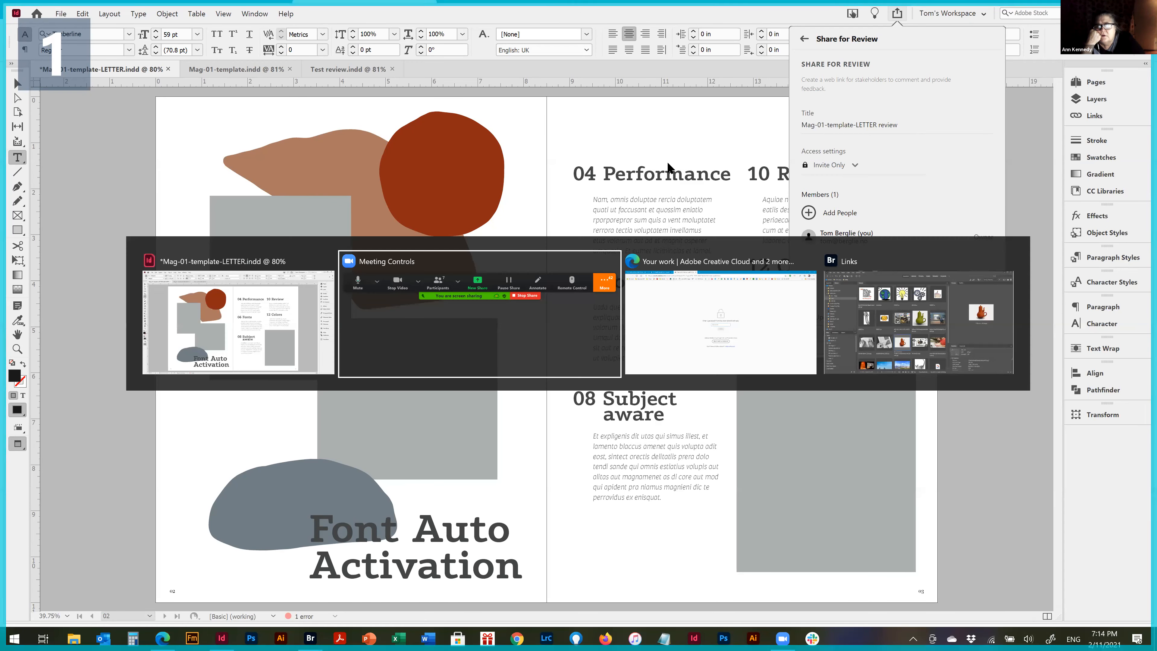
key(alt+Tab)
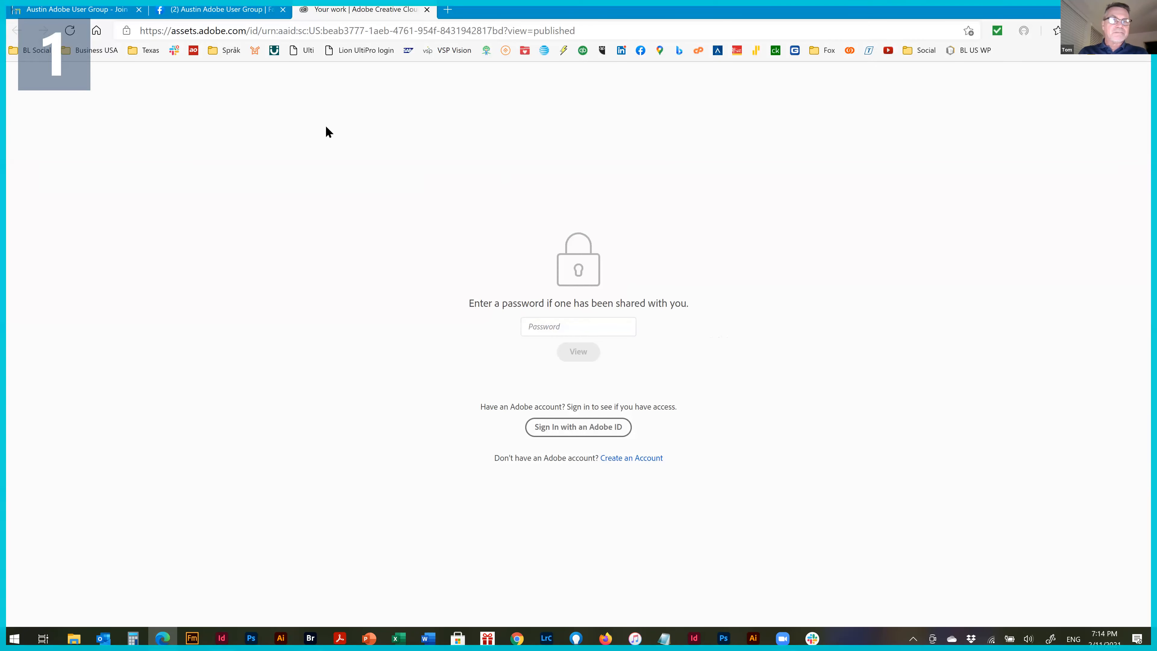
click(218, 9)
click(360, 9)
click(596, 326)
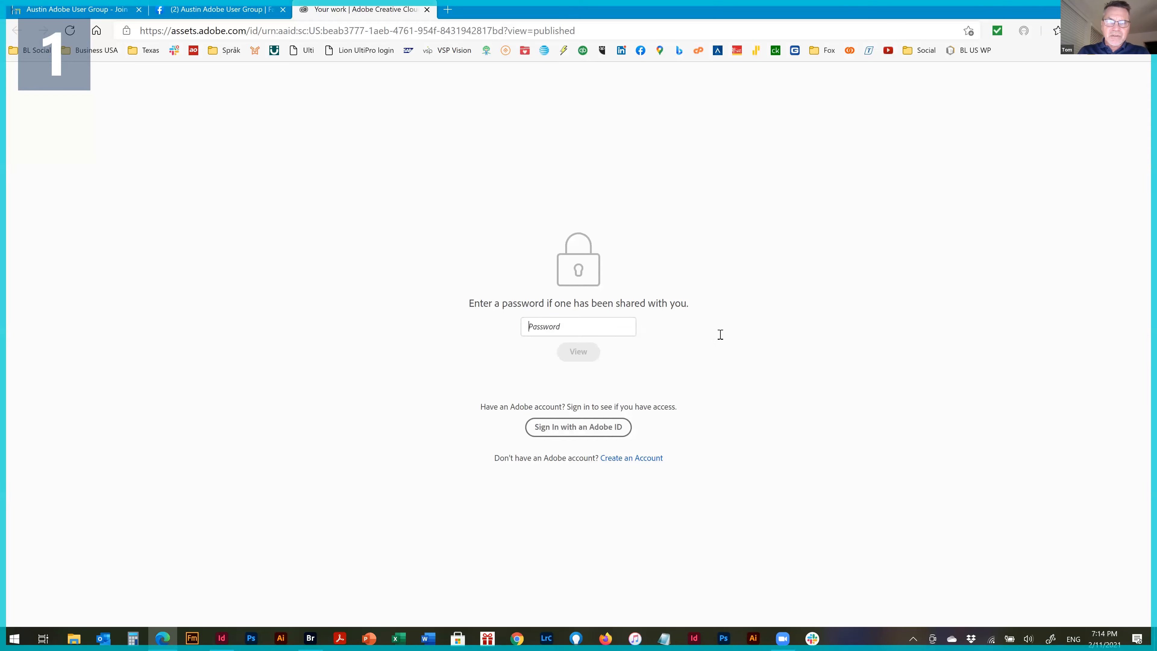
click(843, 247)
key(alt+Tab)
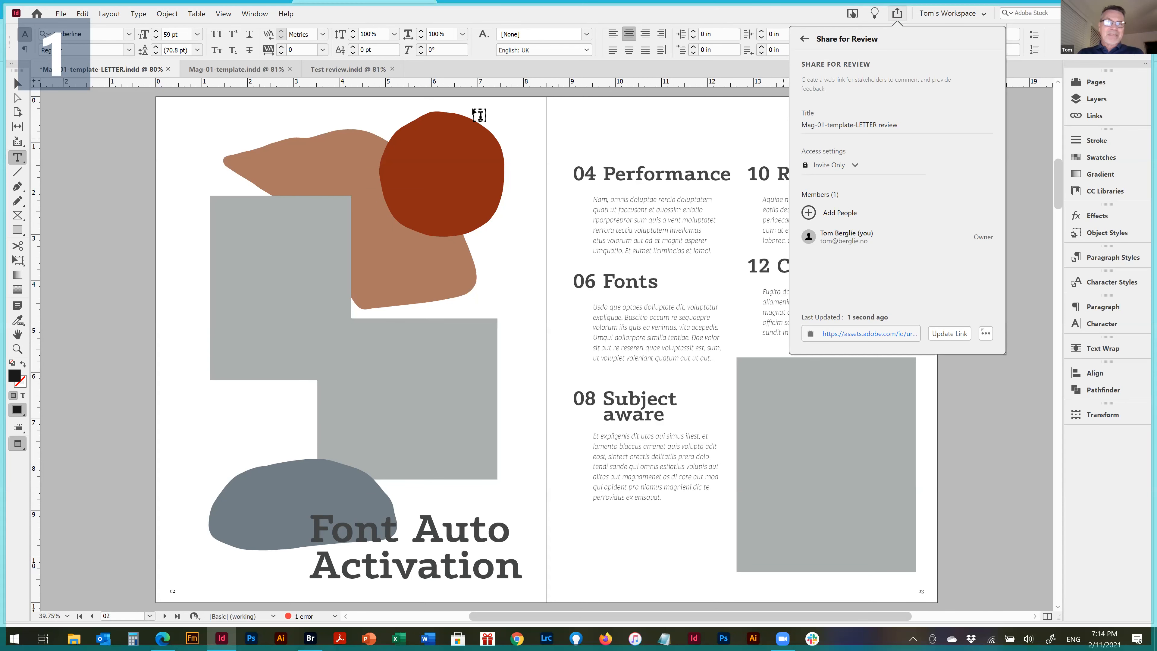
Switch to Test review.indd, show its Share for Review settings and view its published review in the Edge browser
click(331, 69)
click(334, 70)
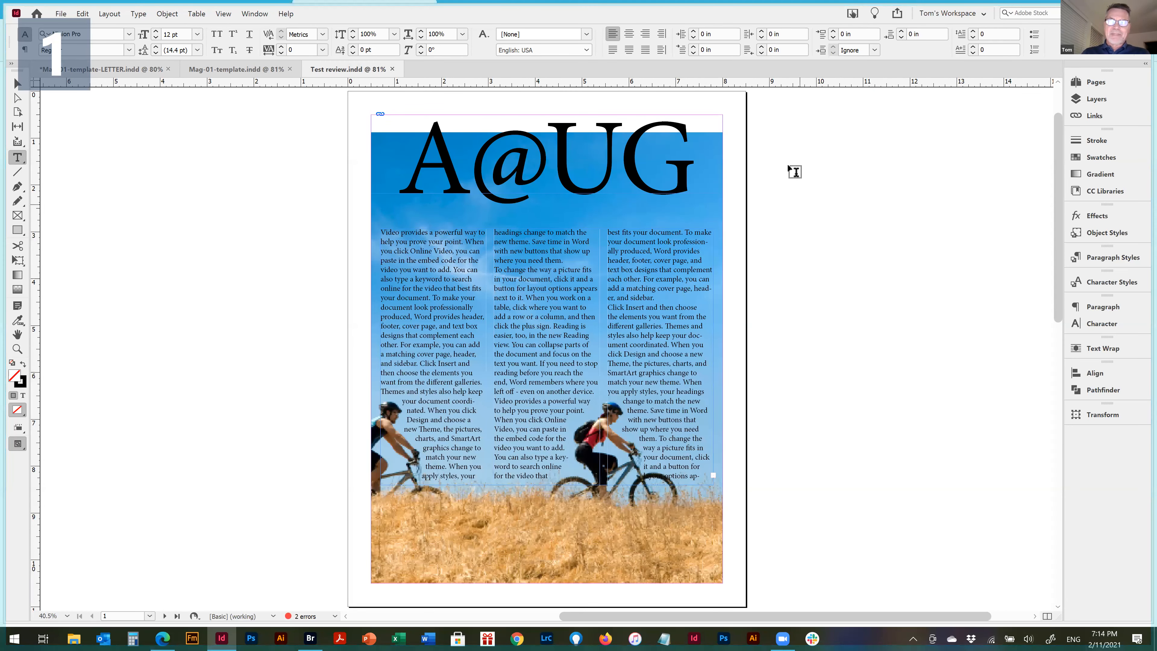
click(897, 14)
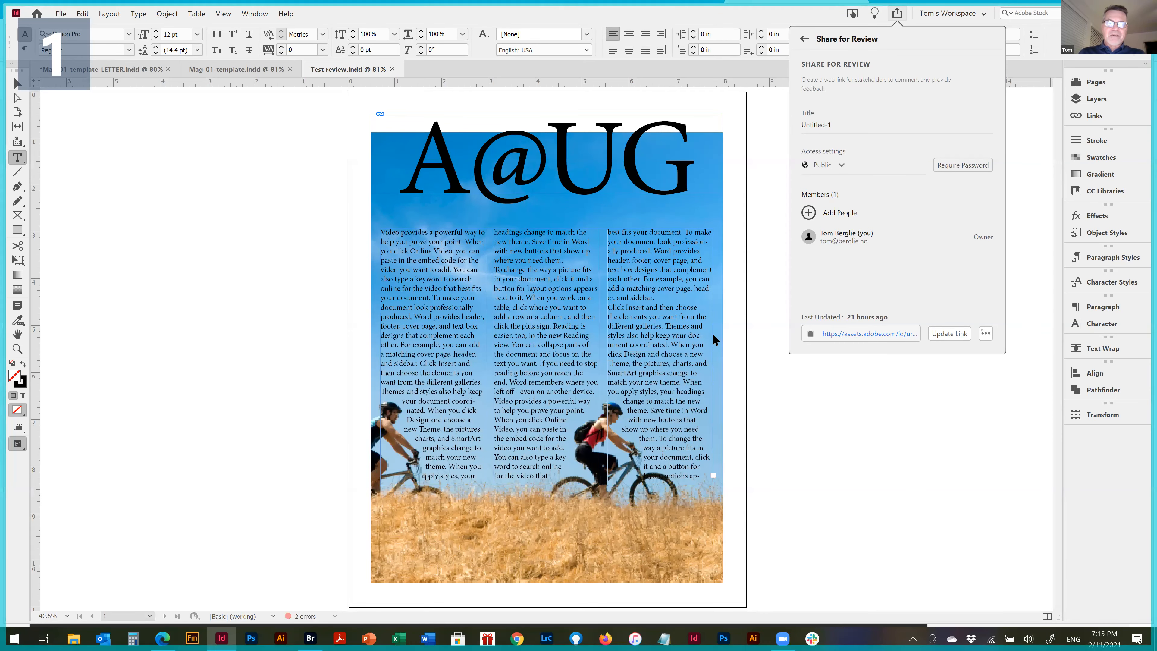
key(alt+Tab)
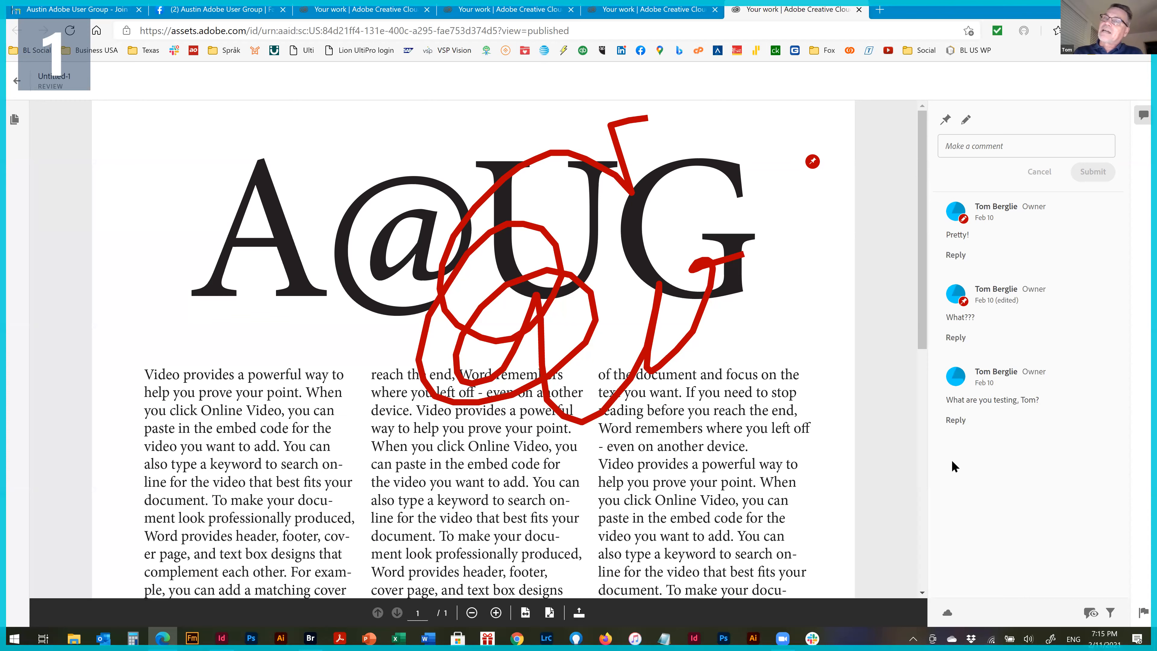
Look through the open Adobe review pages and hide the annotations on the Untitled-1 review
click(647, 10)
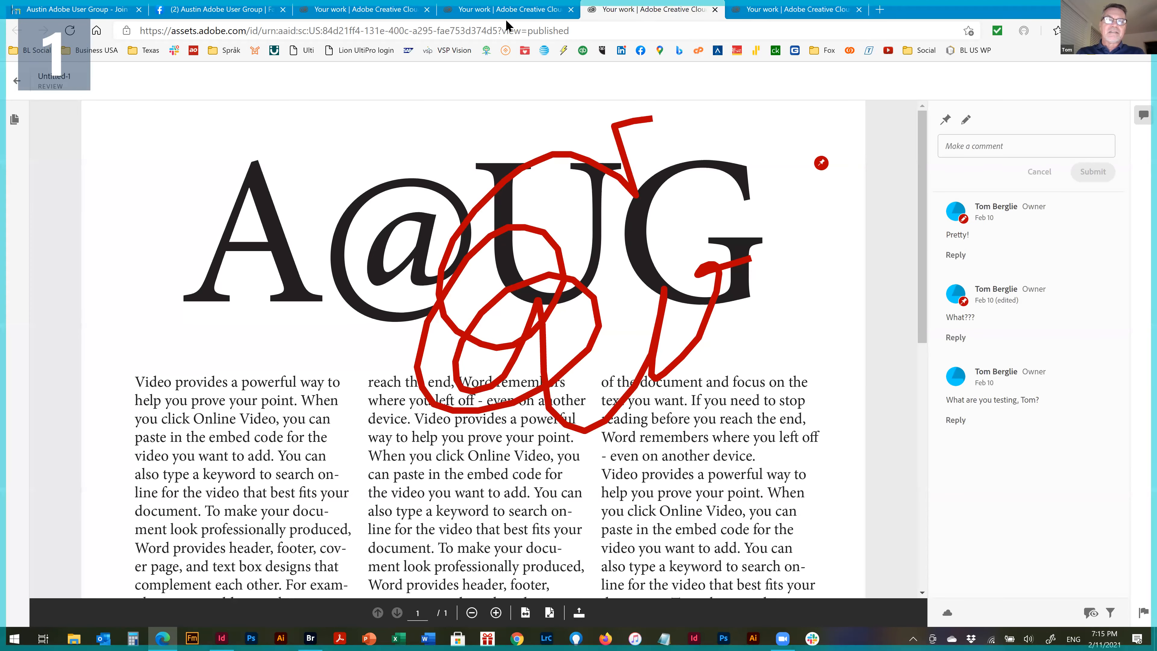
click(505, 10)
click(373, 10)
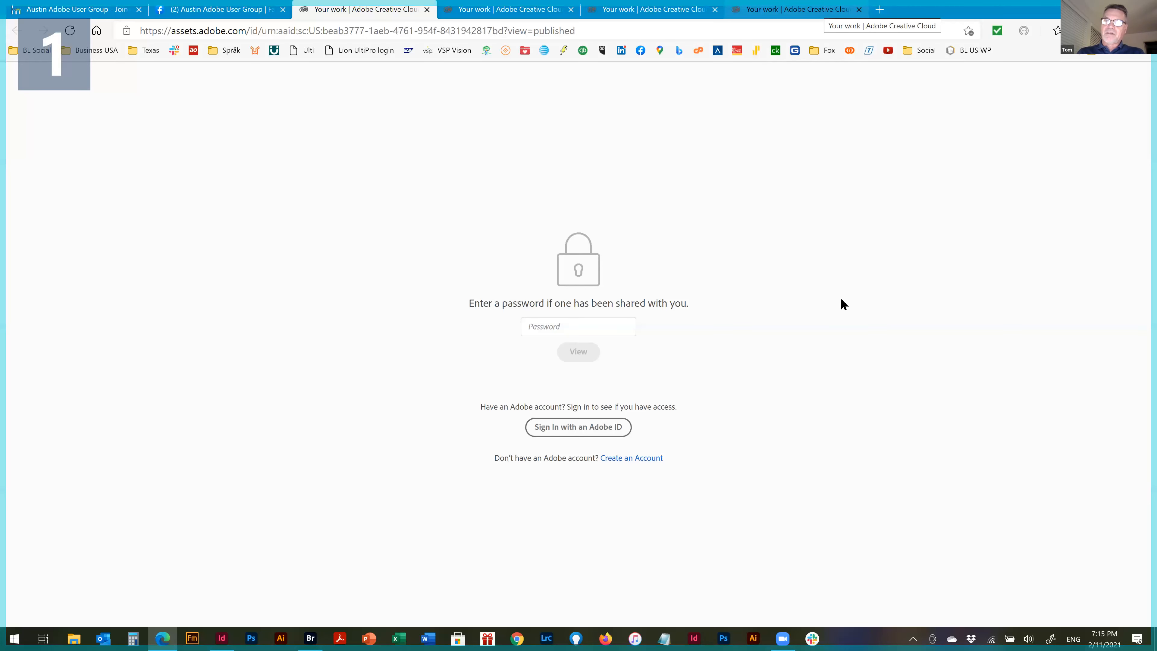
click(823, 9)
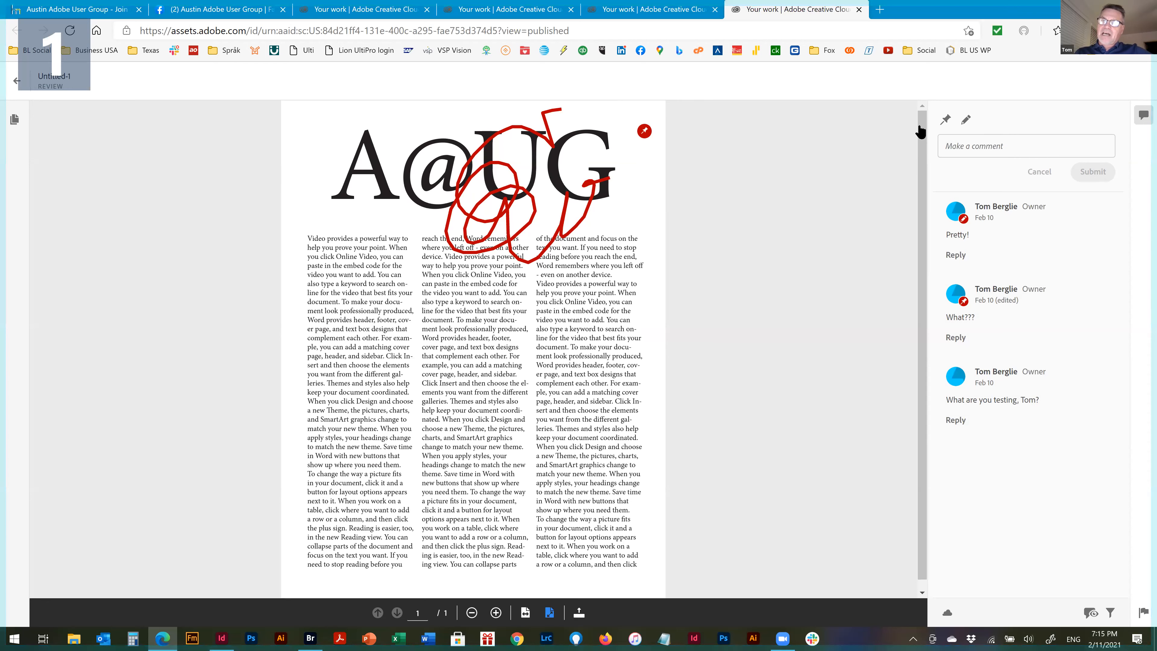
click(1091, 613)
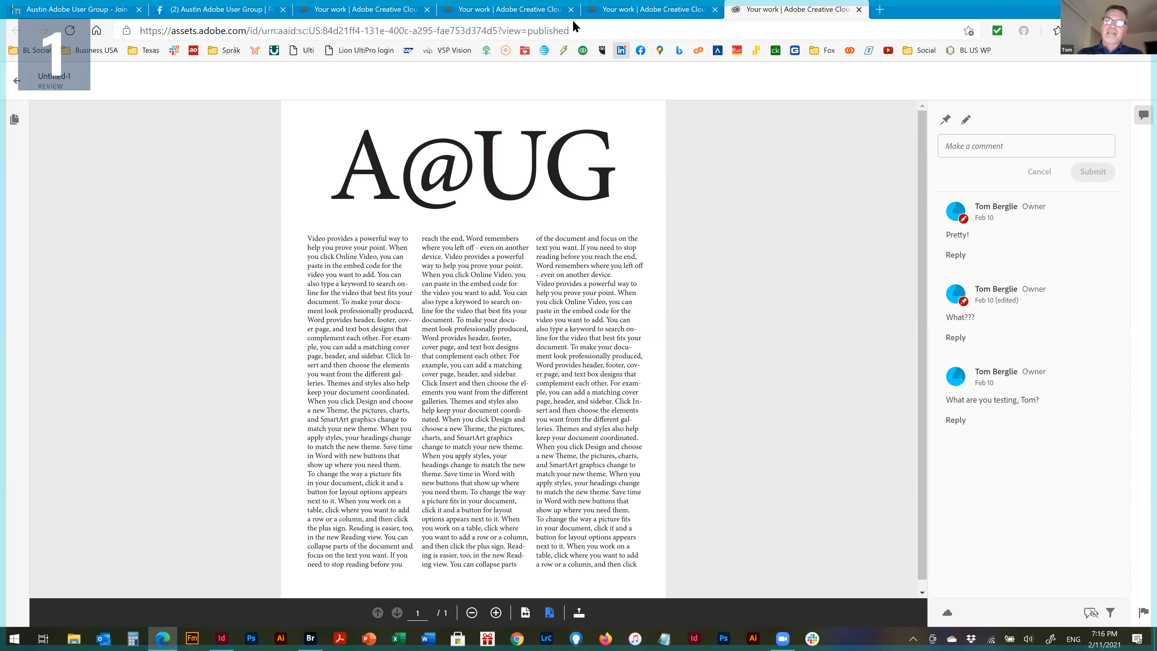
click(616, 29)
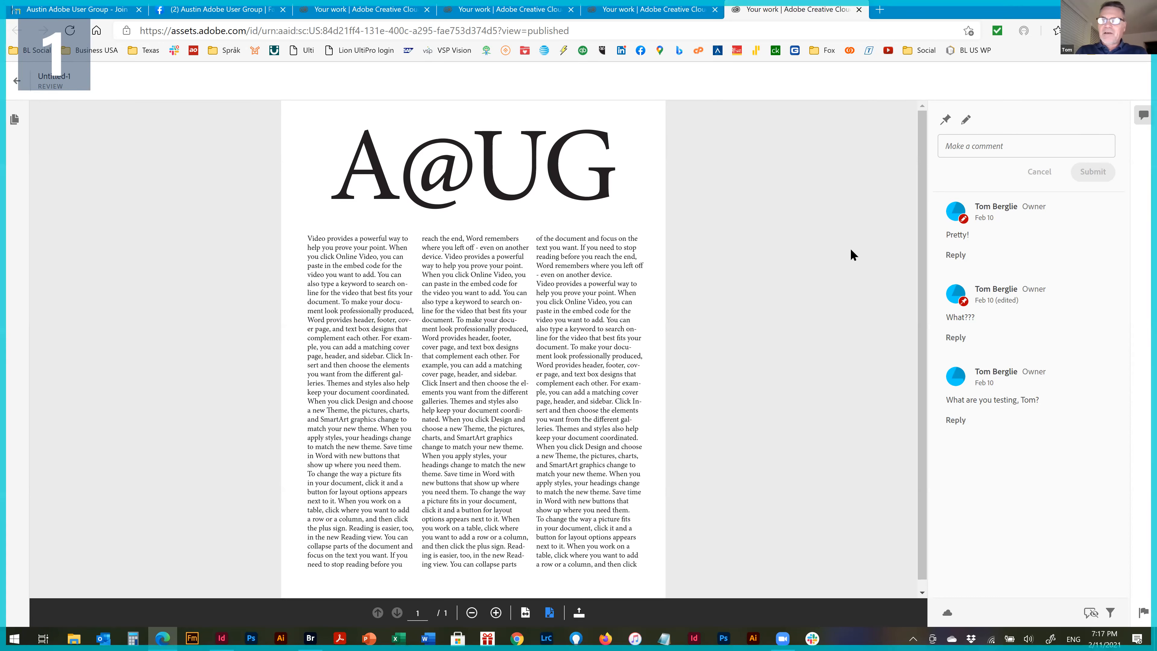
mouse_move(935, 212)
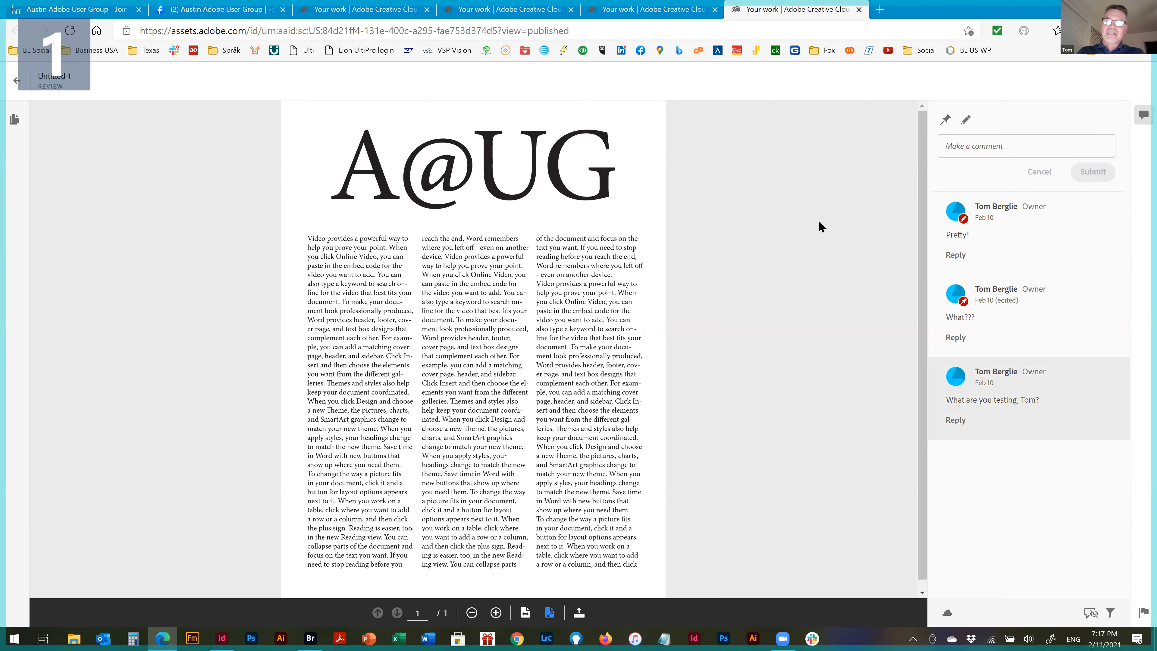
Return to InDesign and update the Untitled-1 review link with the current Test review.indd layout
key(alt+Tab)
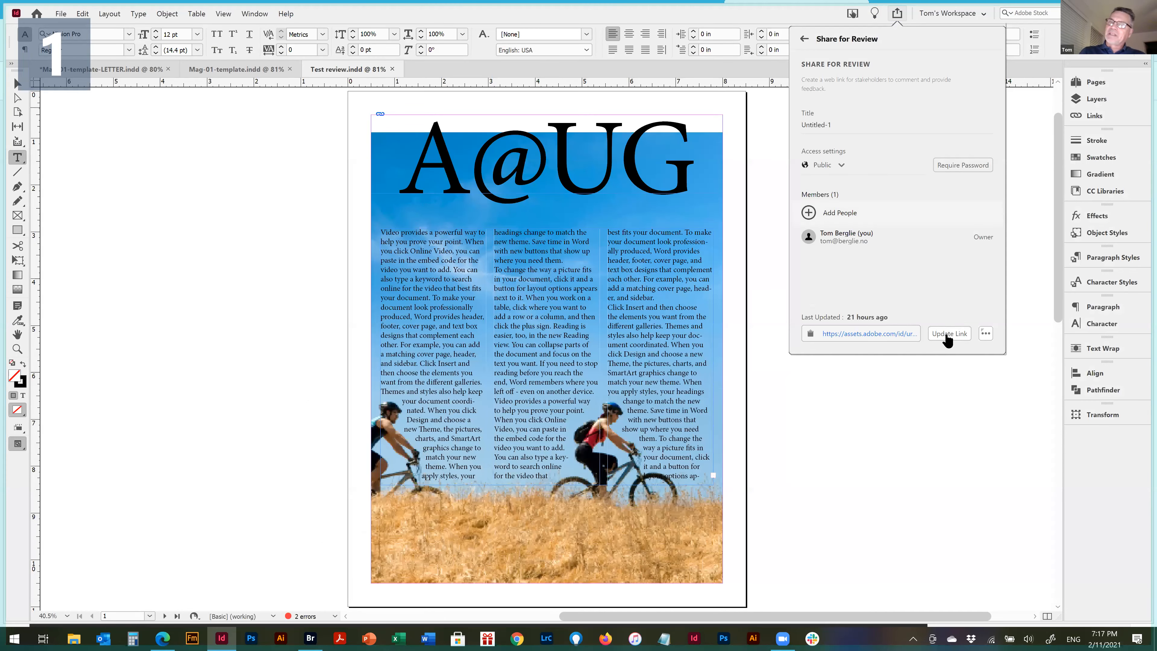
click(950, 334)
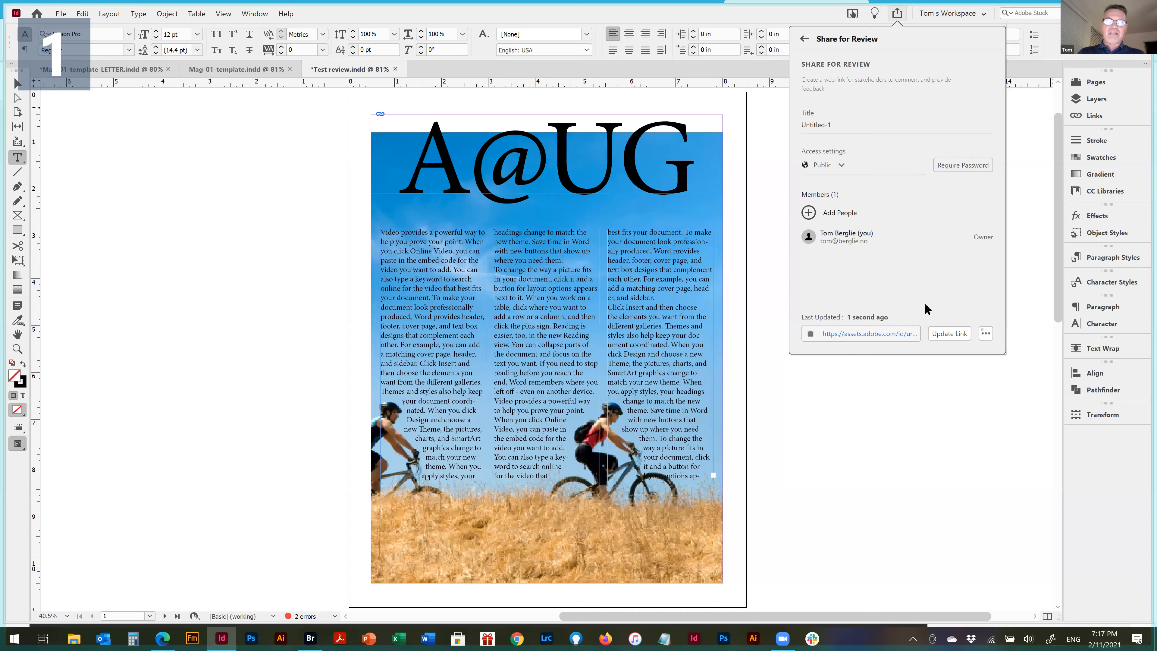
Switch to the Edge browser, reload the Untitled-1 review page and view page 1 of the updated layout with its comments
key(alt+Tab)
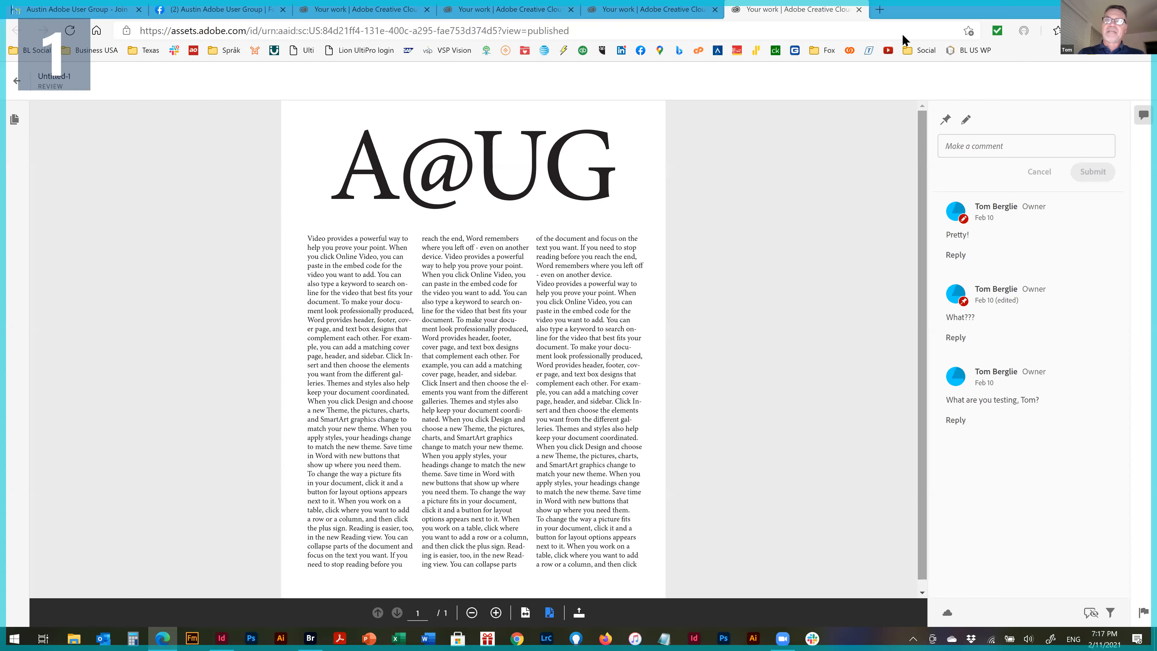
click(69, 31)
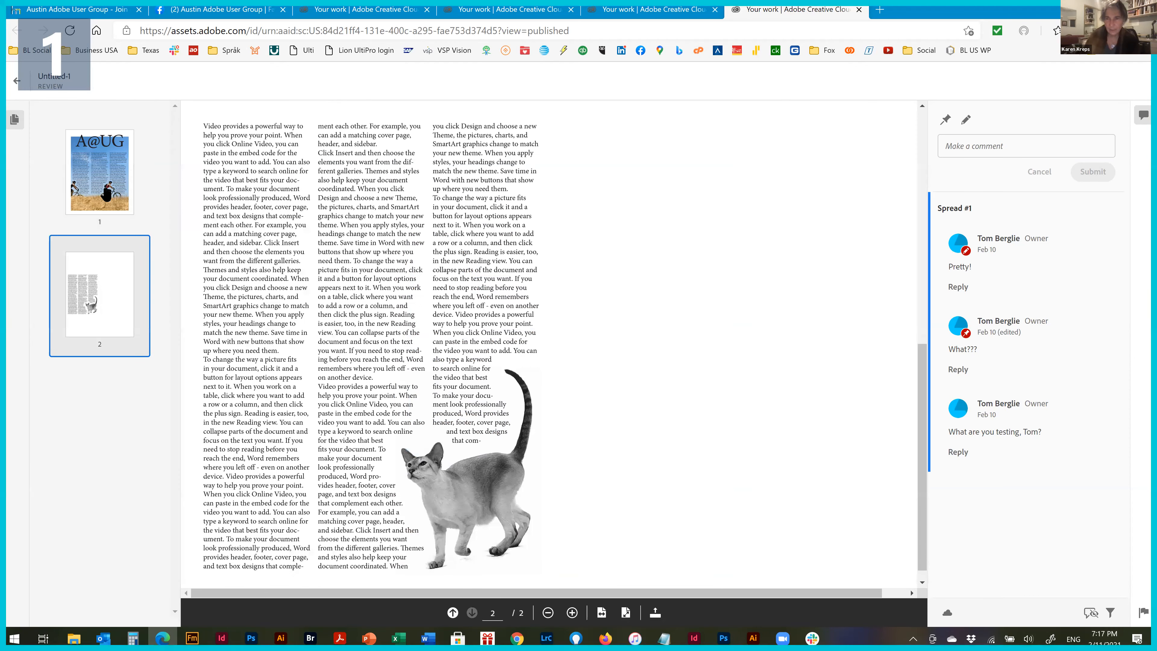
click(103, 180)
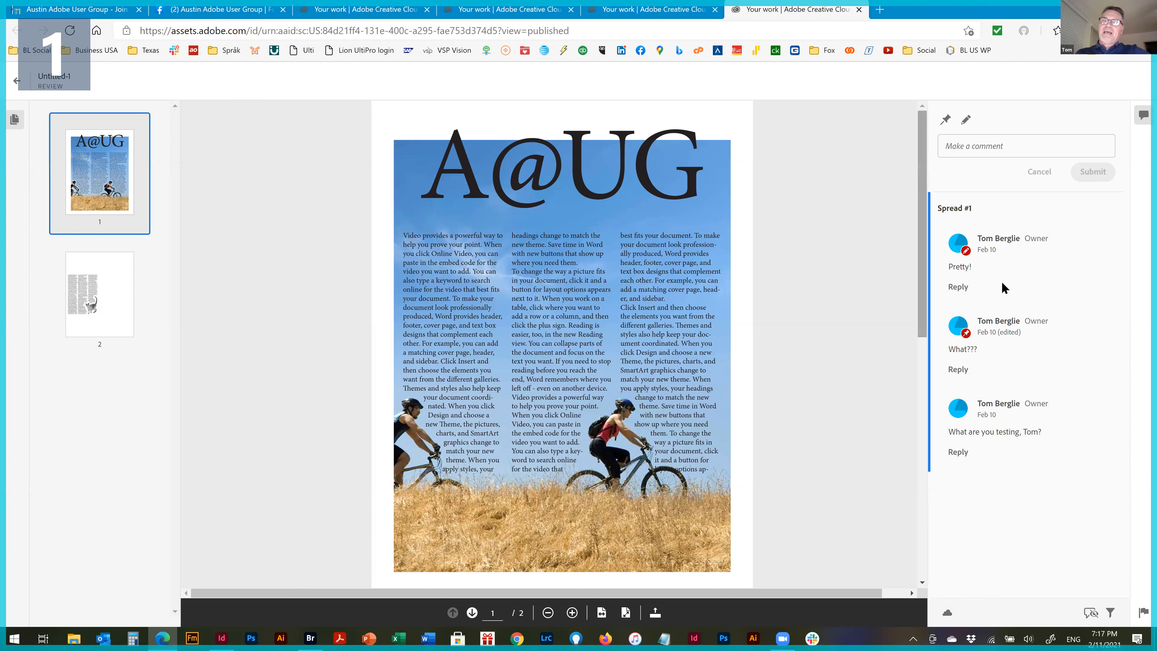
click(1045, 237)
click(944, 120)
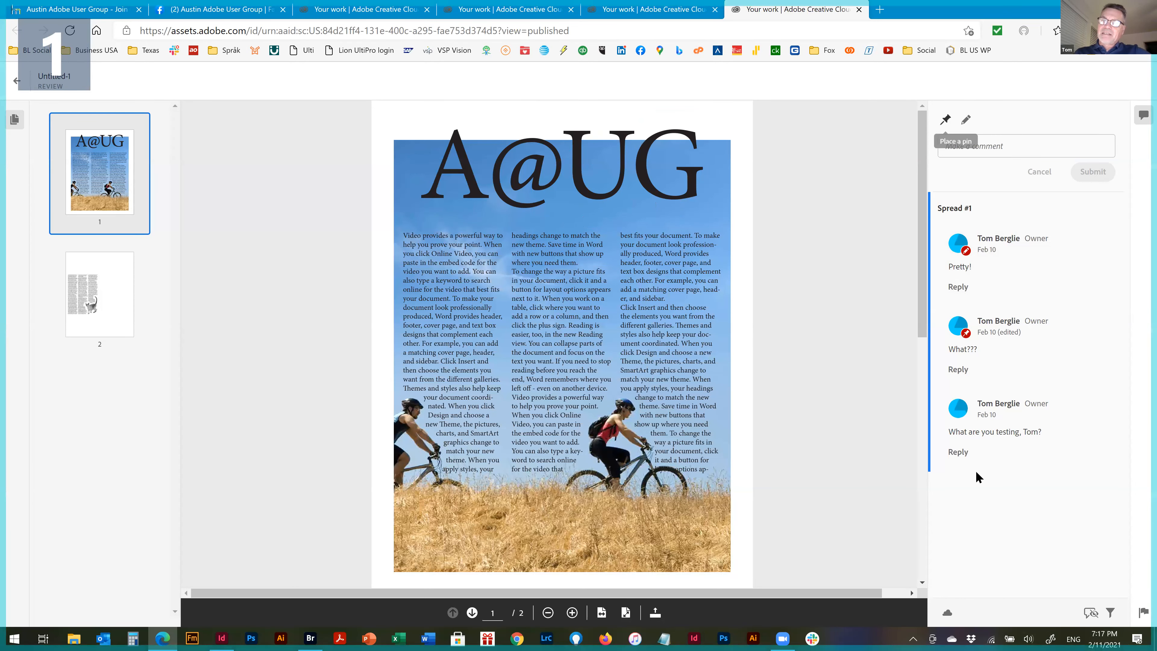
Show the annotations on the Untitled-1 review and locate the comment belonging to the red scribble over the title
click(1091, 613)
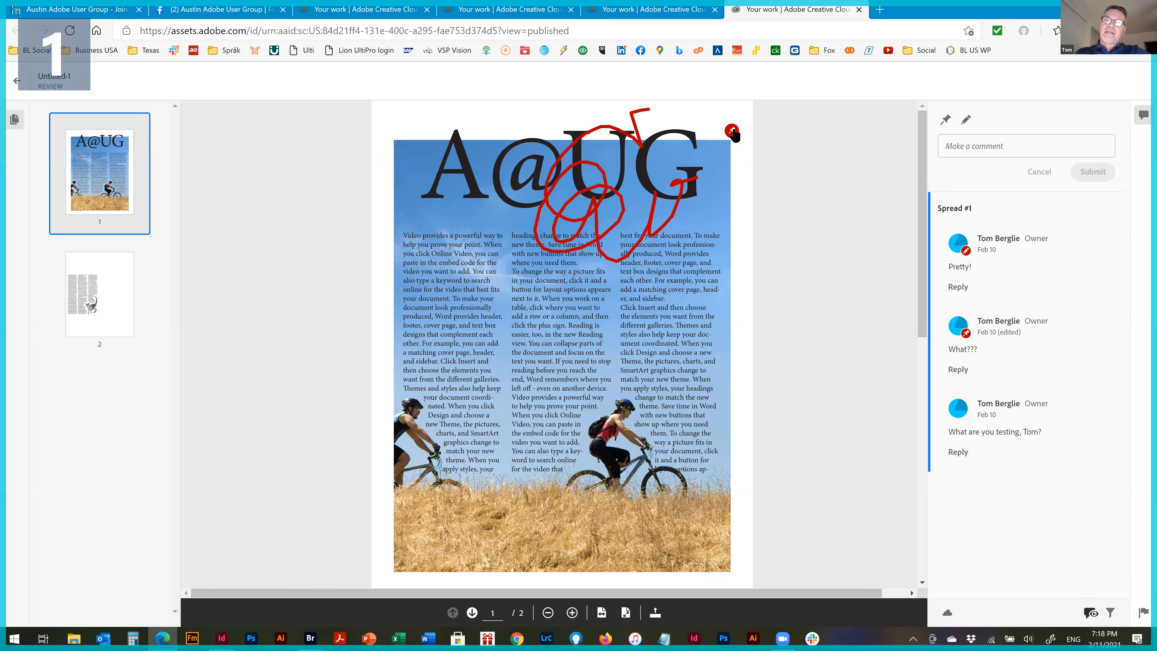
click(603, 245)
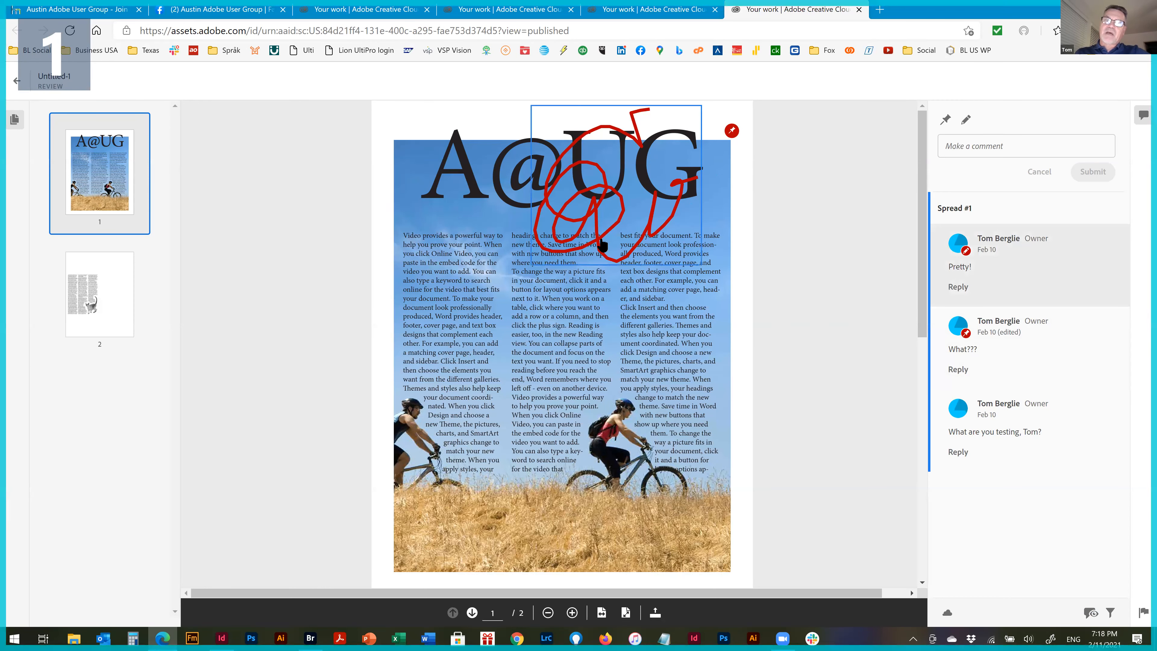
click(1000, 201)
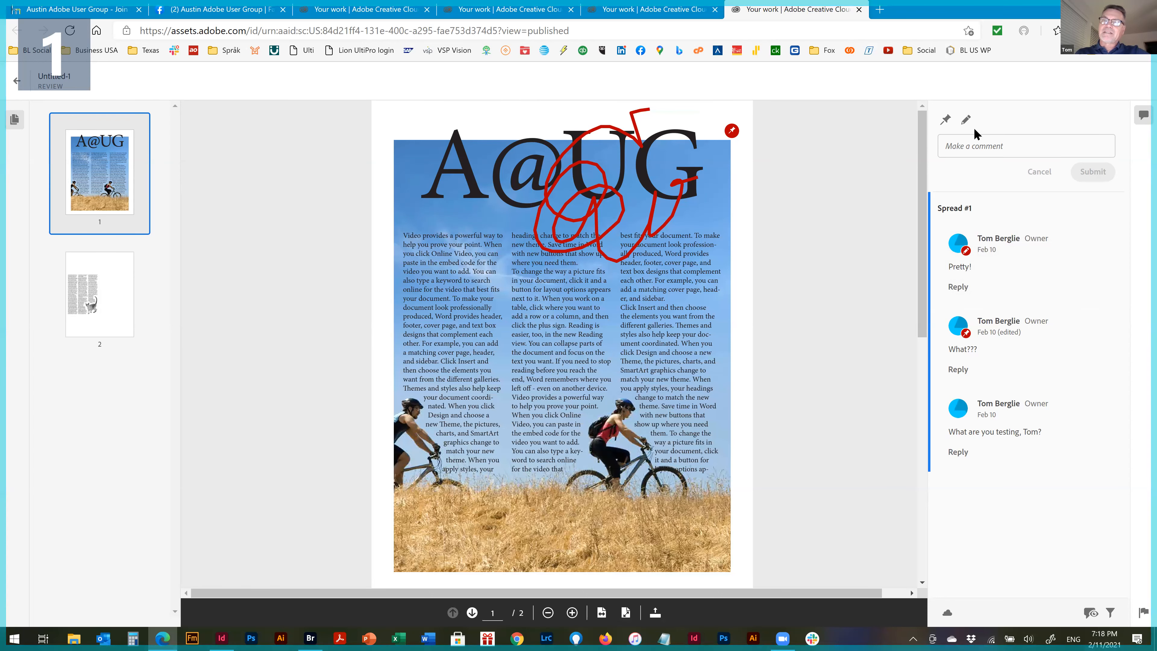
Draw a red freehand shape around the cyclist in the red shirt and submit it with the comment "What is this"
click(966, 120)
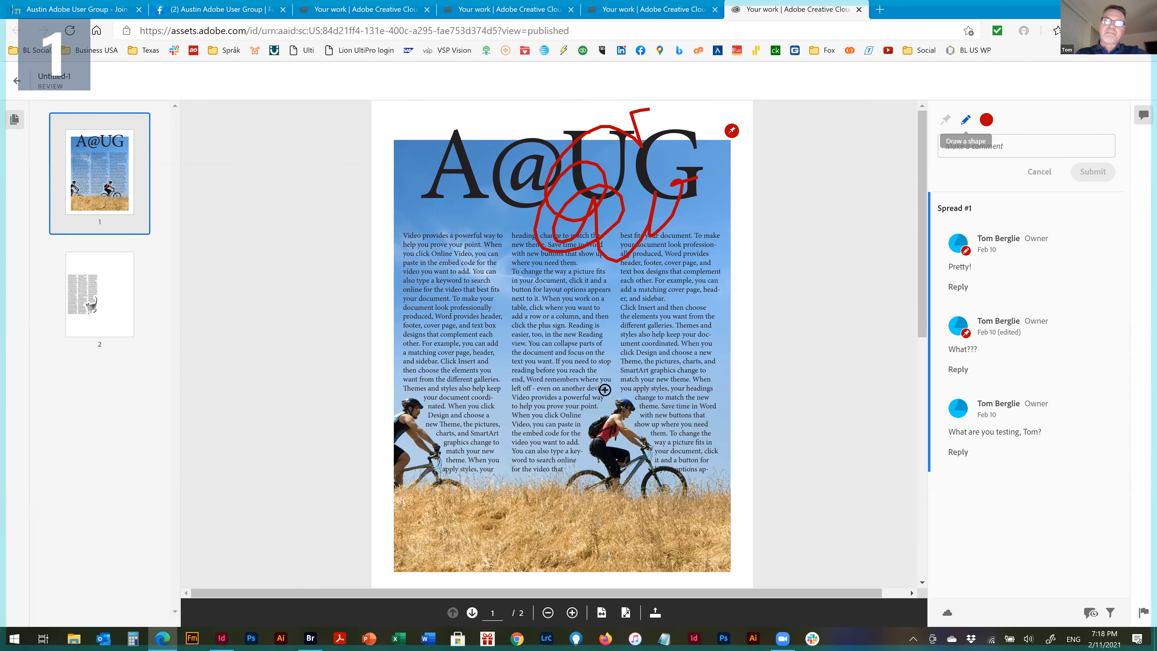
mouse_move(535, 334)
mouse_down()
mouse_move(701, 479)
mouse_move(629, 422)
mouse_up()
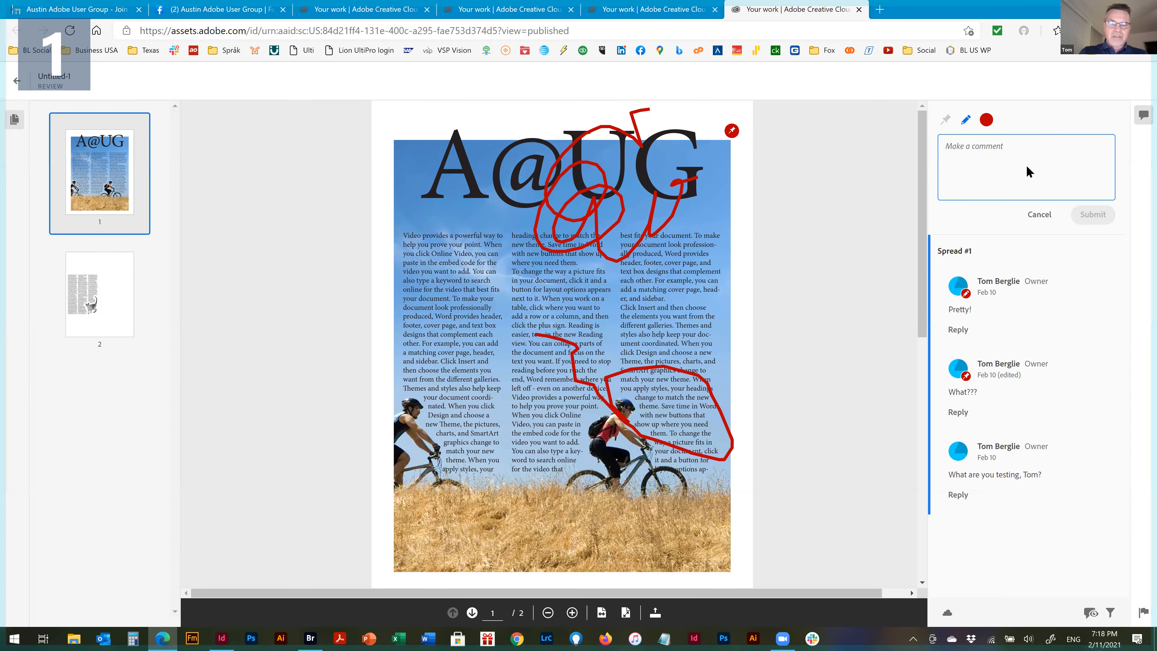
text(What is t)
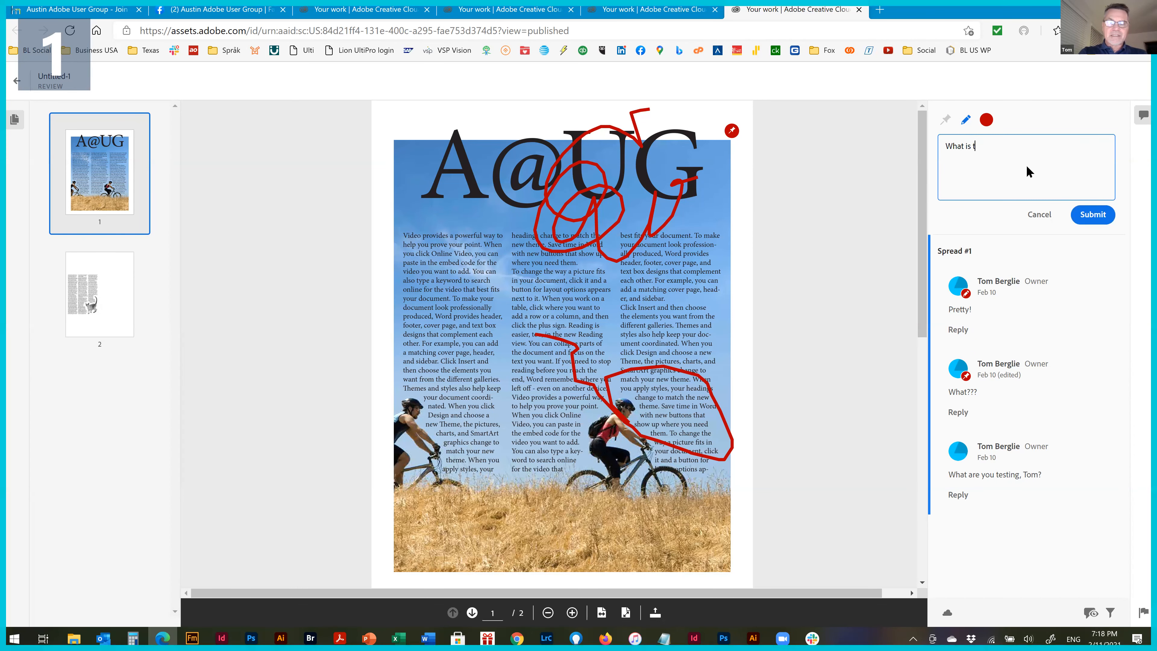
text(his)
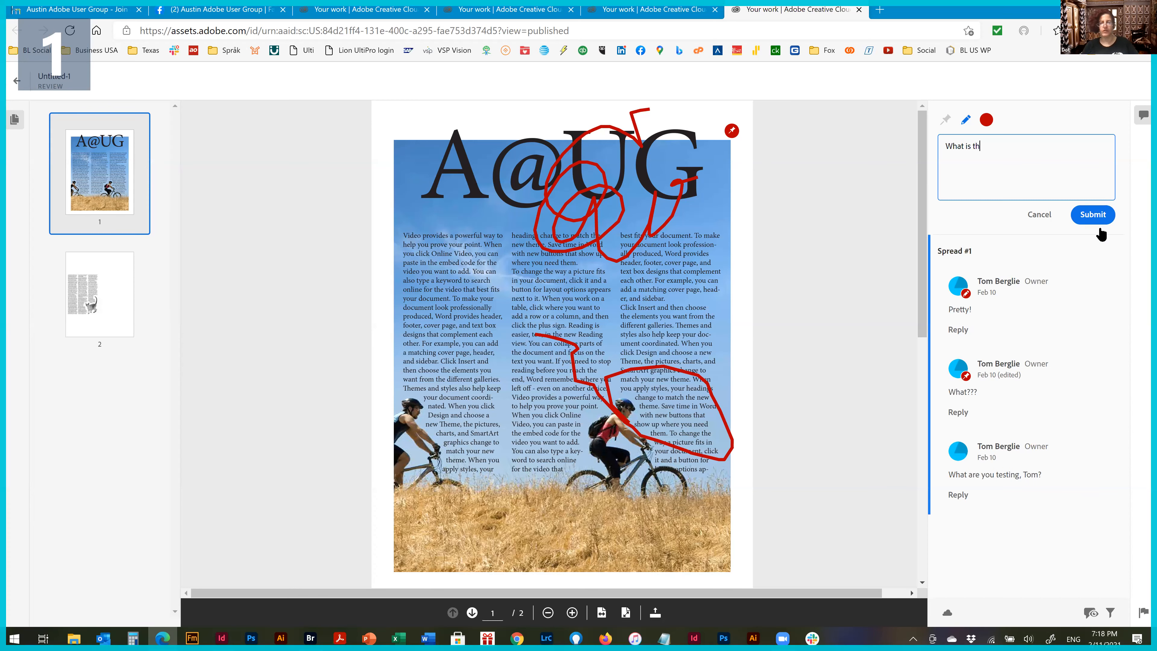
click(1094, 212)
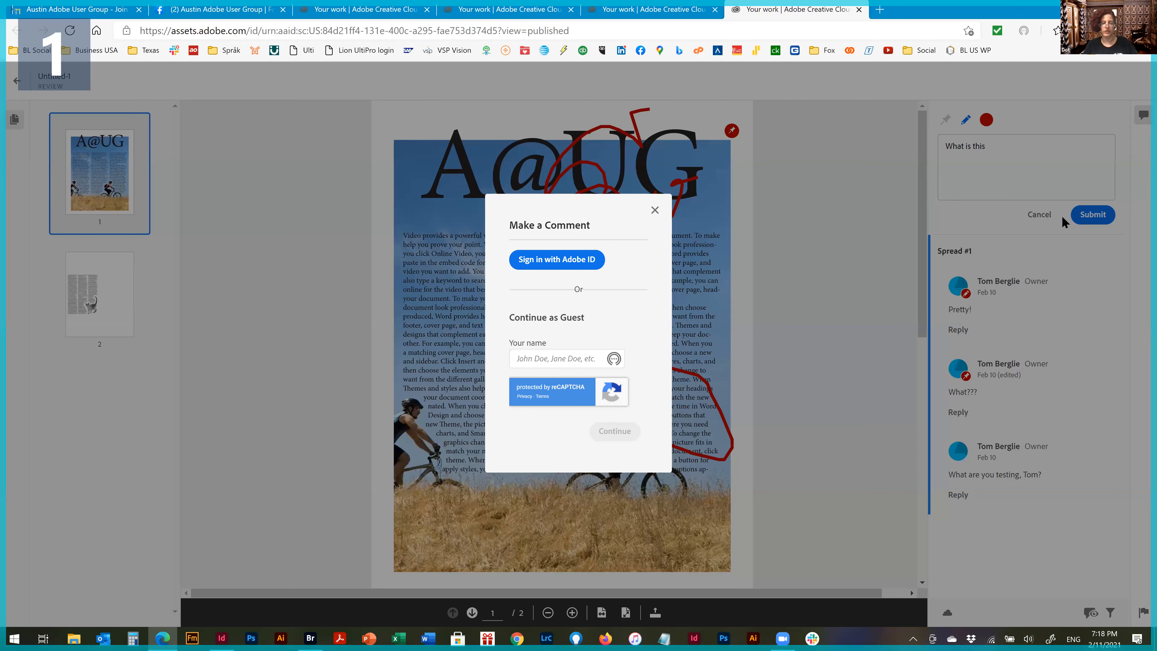
Continue as a guest under the name AAUG to post the comment
click(555, 359)
text(T)
text(AAUG)
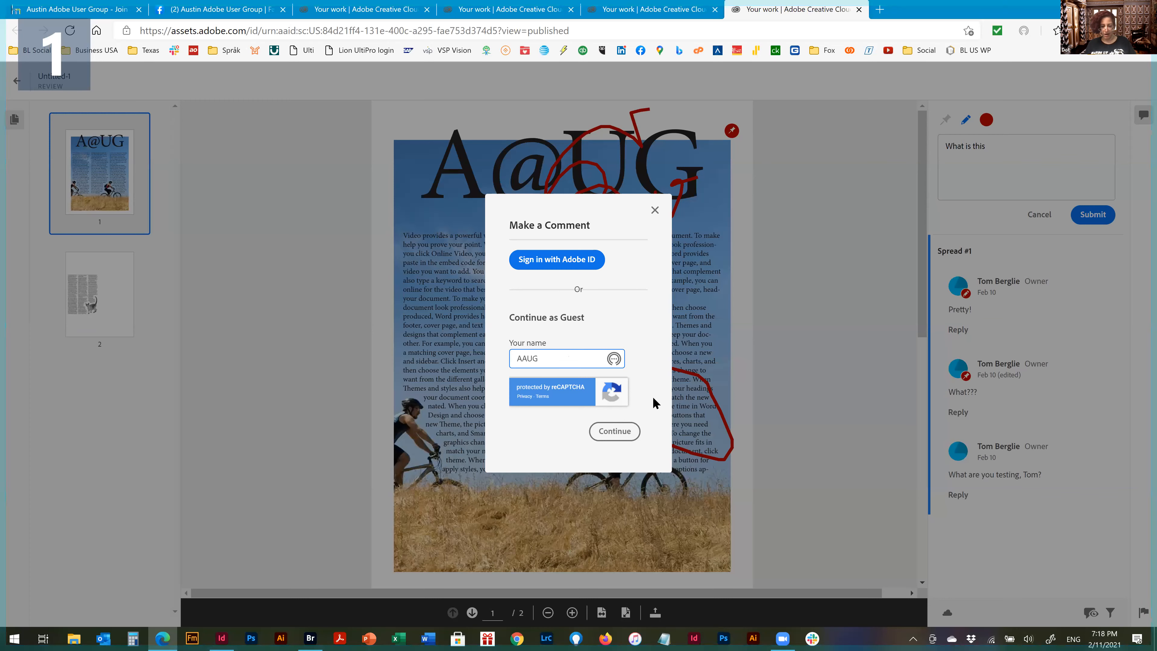
click(616, 430)
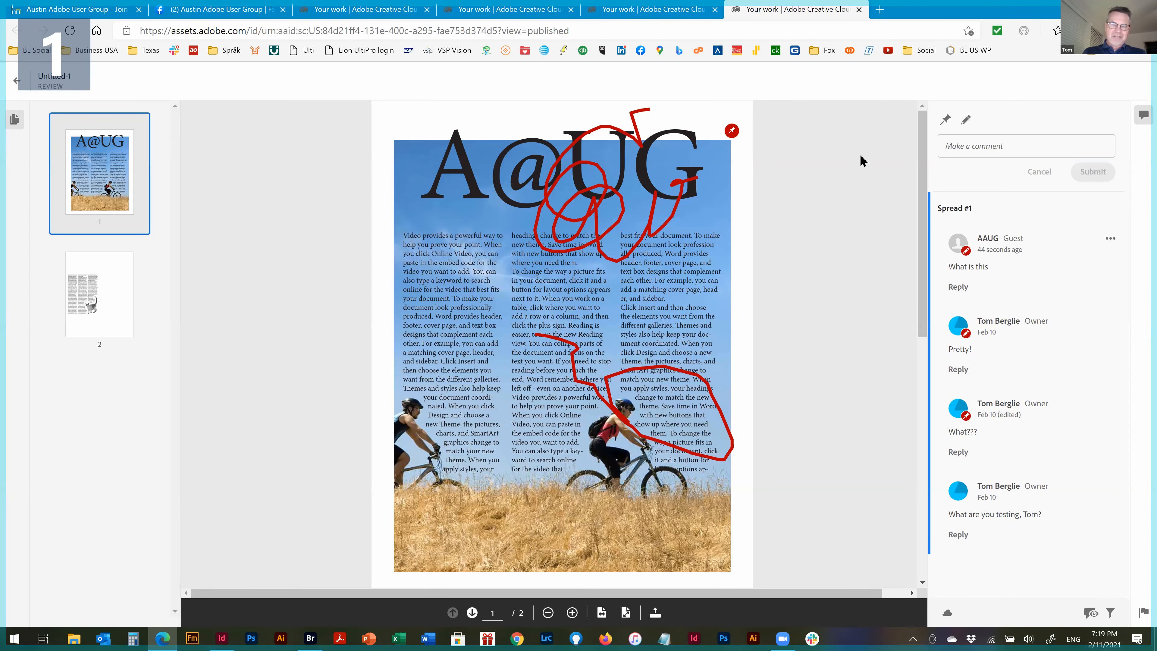
Return to InDesign, dismiss the share options and open the Review comments panel for Test review.indd
key(alt+Tab)
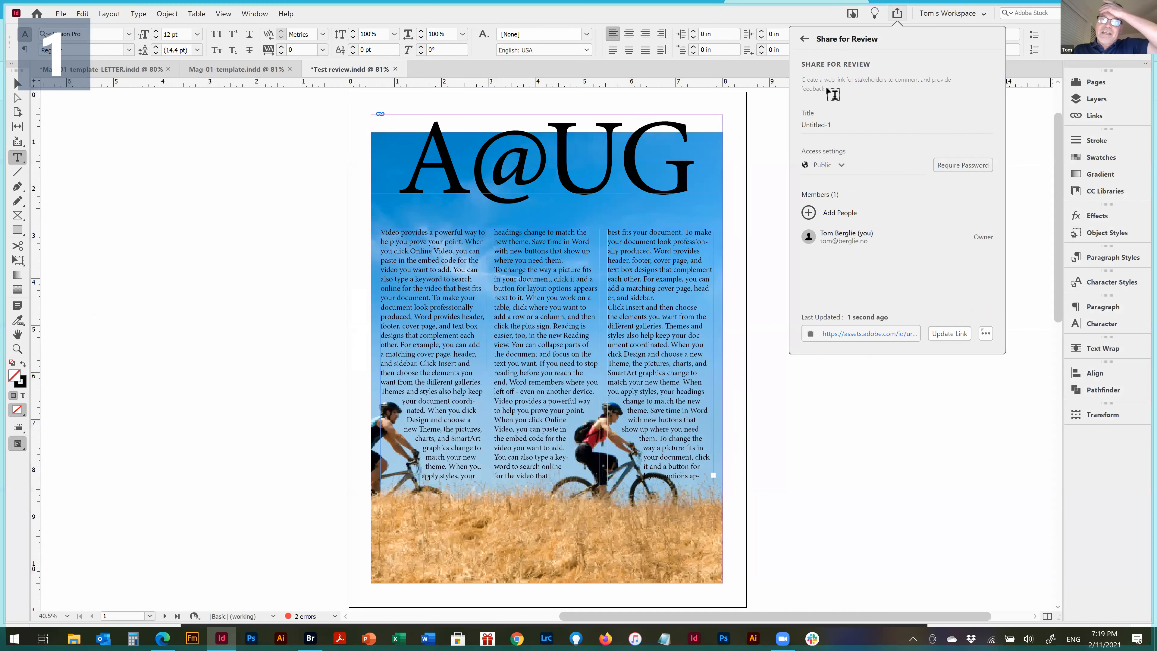
click(805, 40)
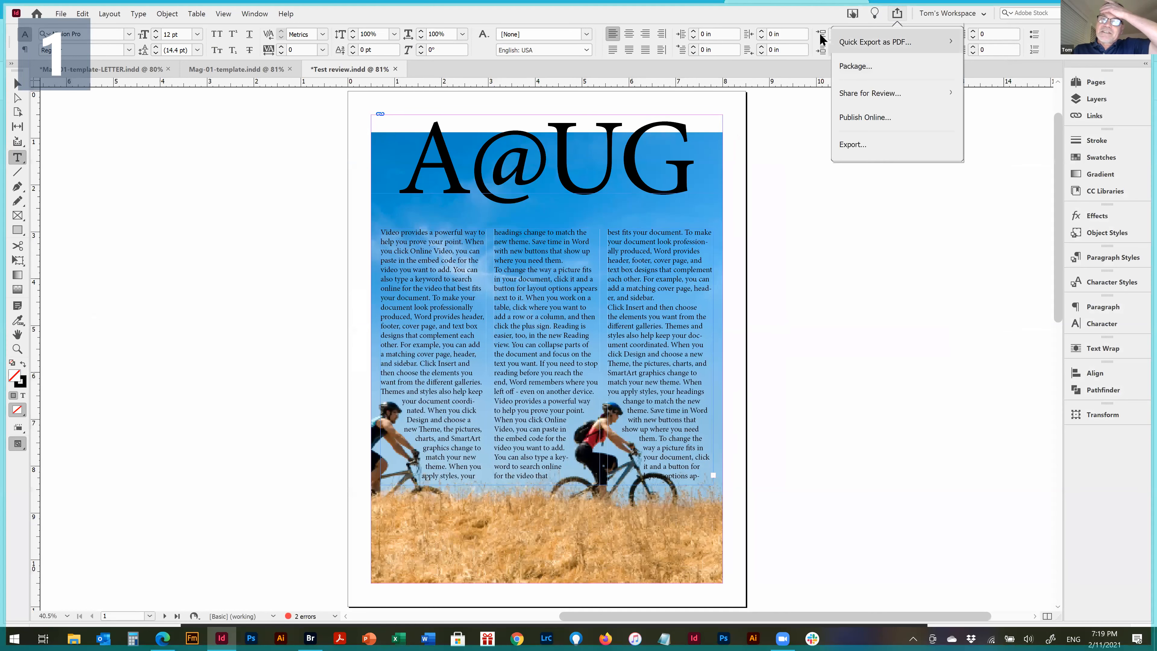
click(829, 297)
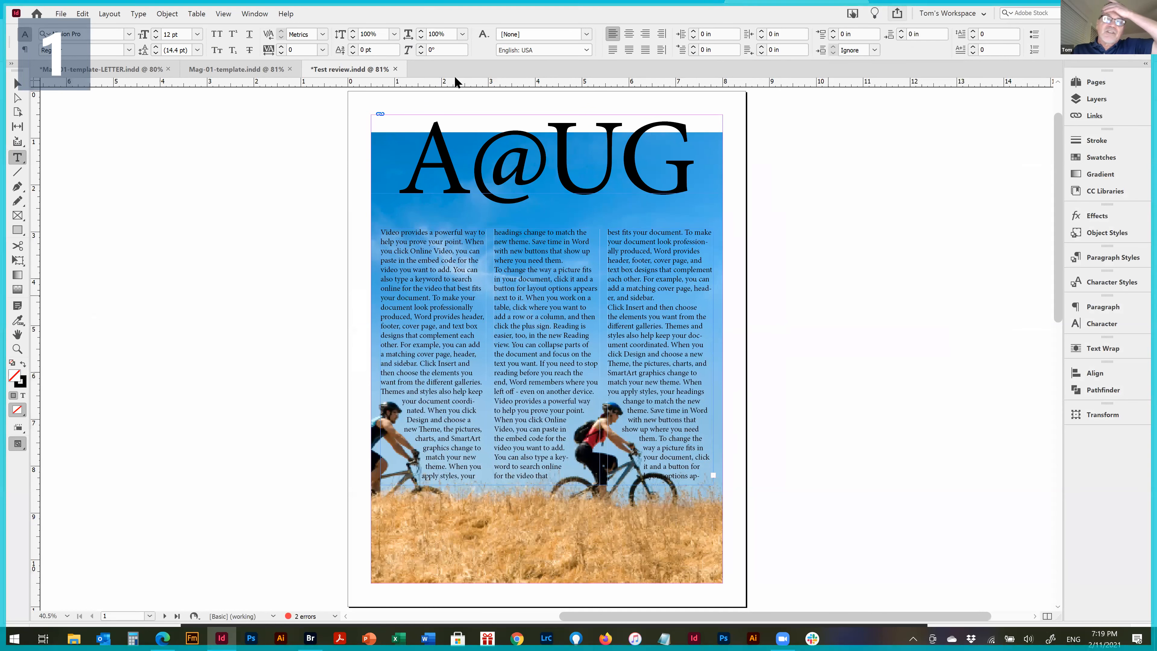
click(256, 14)
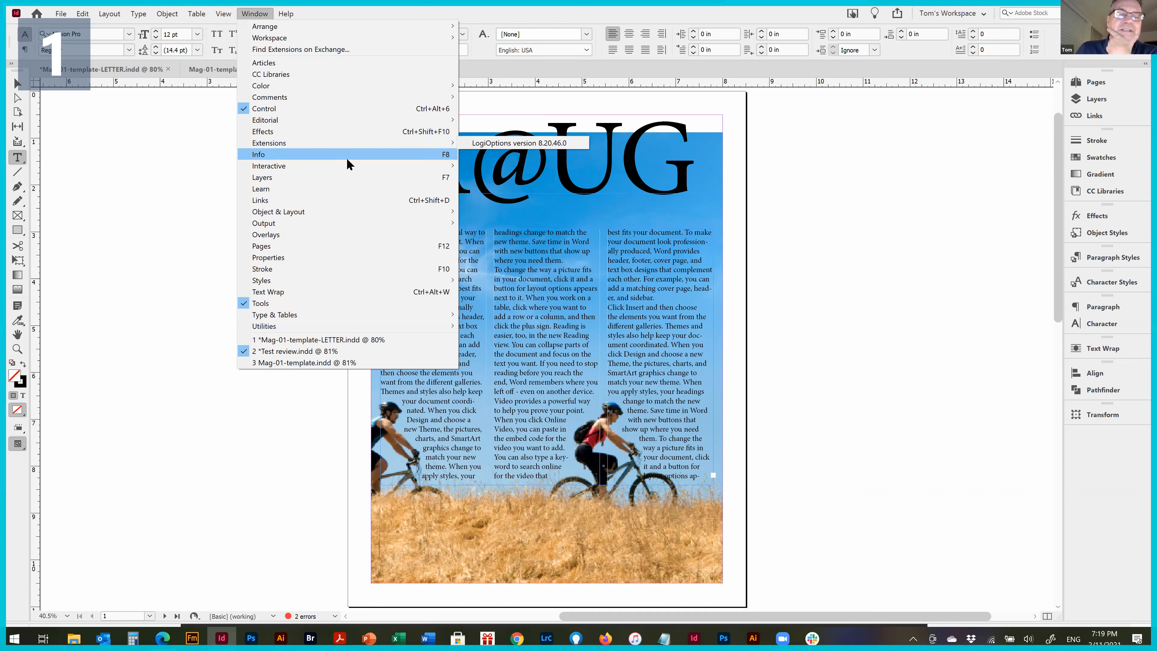
mouse_move(322, 98)
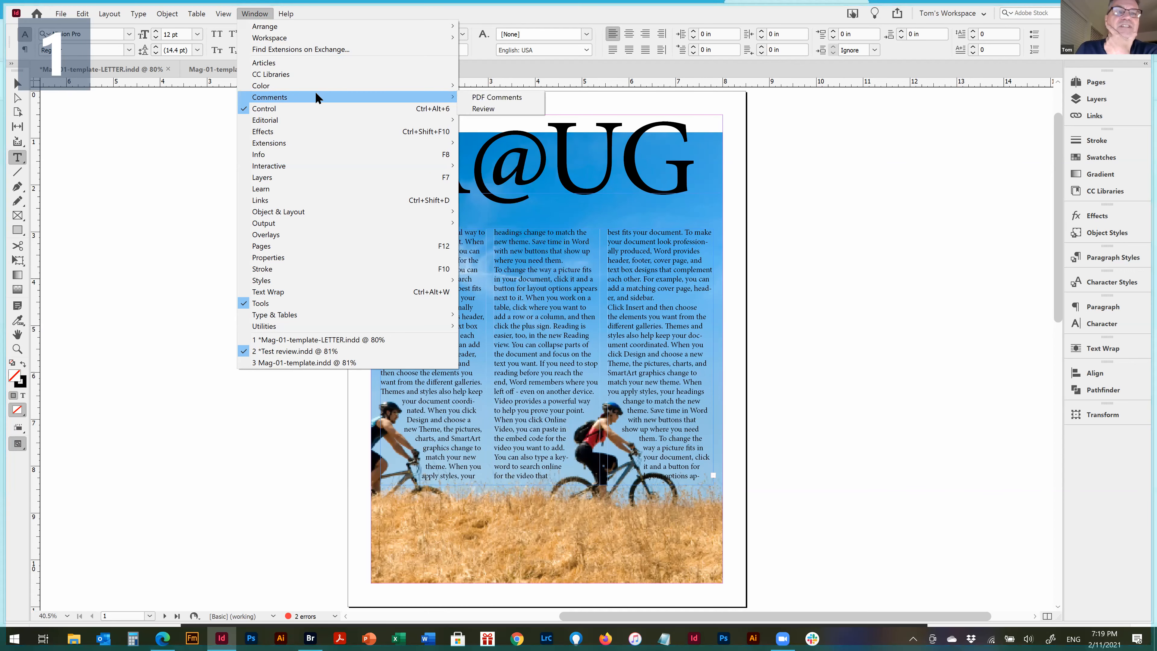
click(501, 110)
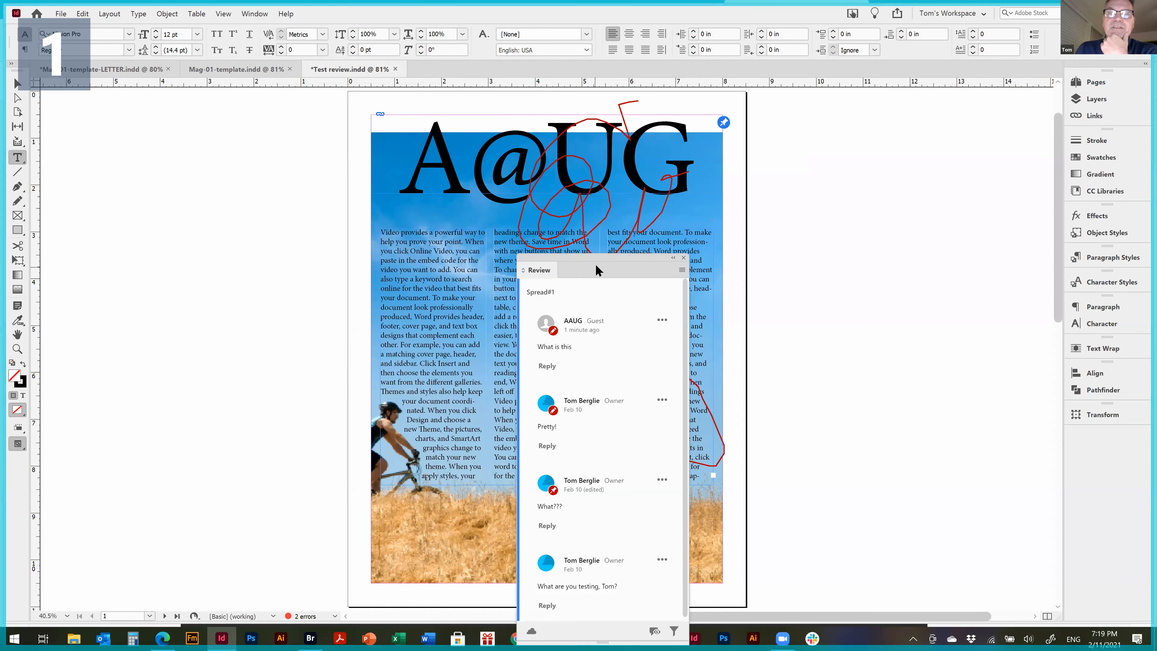
Place the Review panel clear of the page, lengthen it, and select the "What is this" comment to highlight its markup
drag(606, 260, 914, 65)
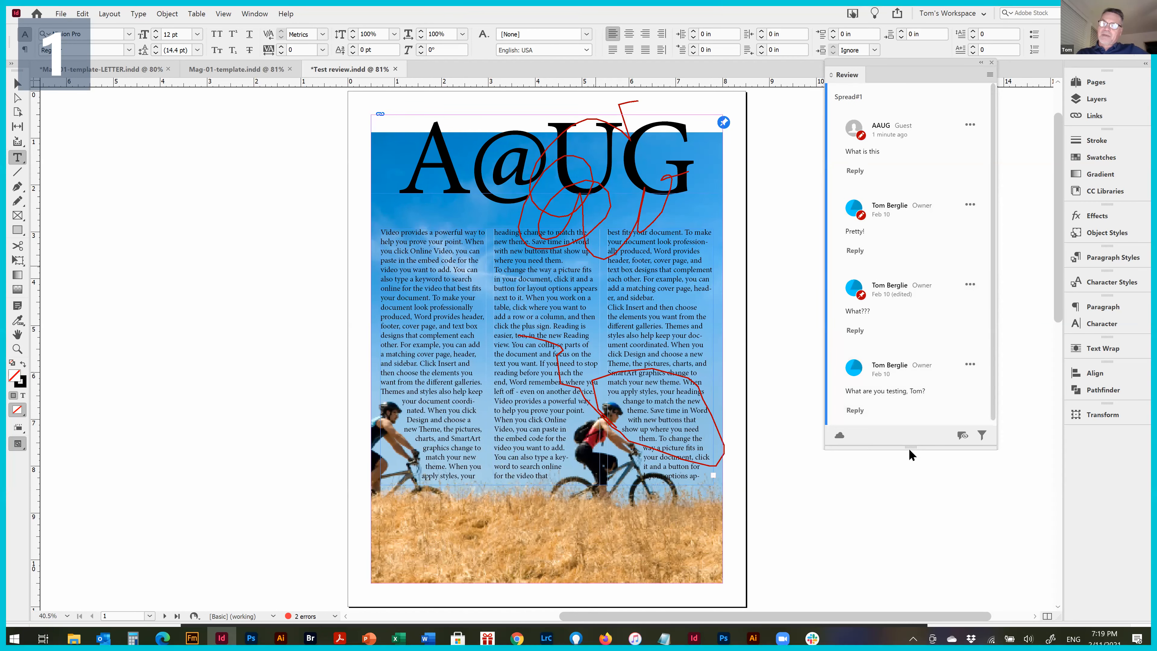
drag(910, 447, 889, 571)
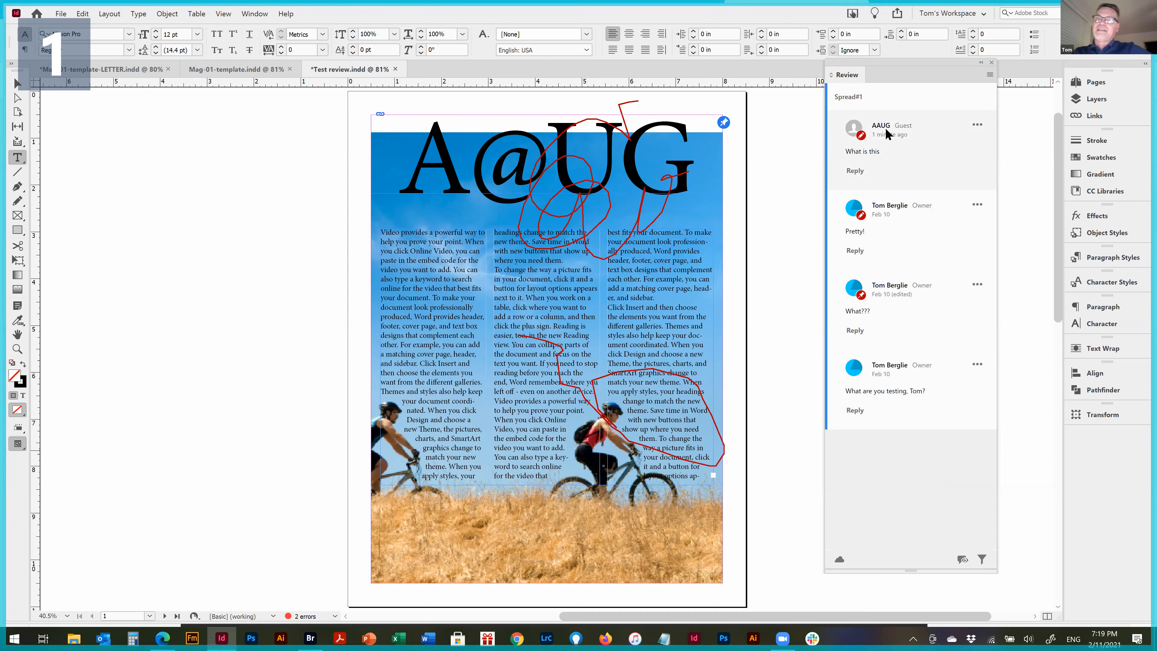
click(875, 155)
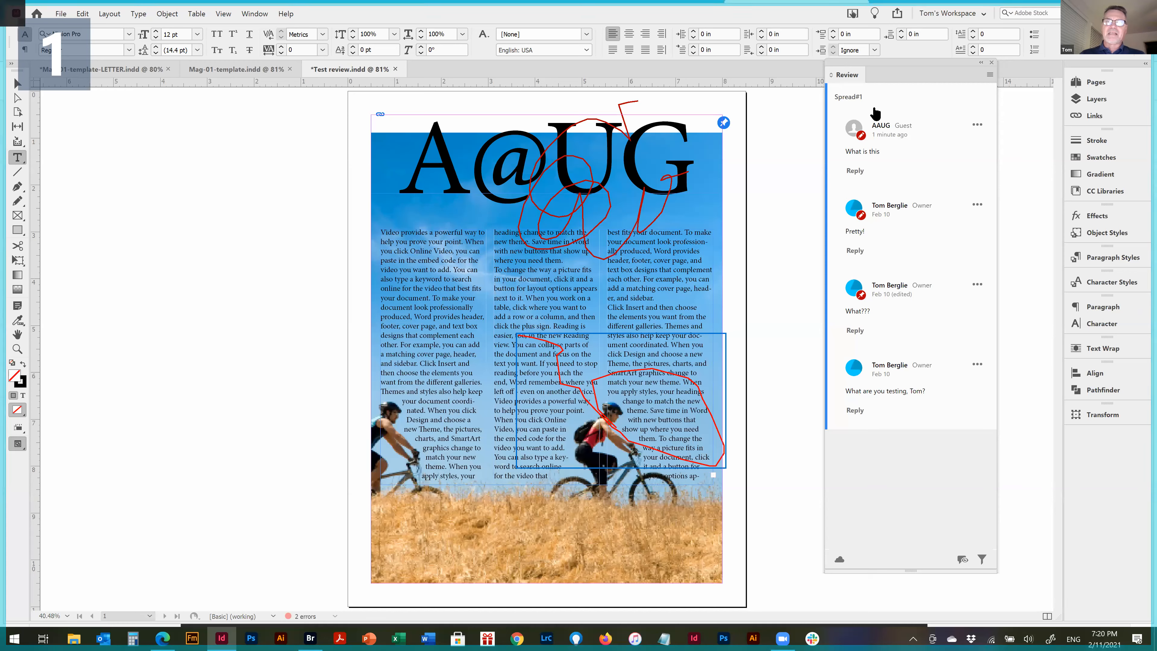
Switch to the Edge browser, view page 2 of the Untitled-1 review, and return to InDesign
key(alt+Tab)
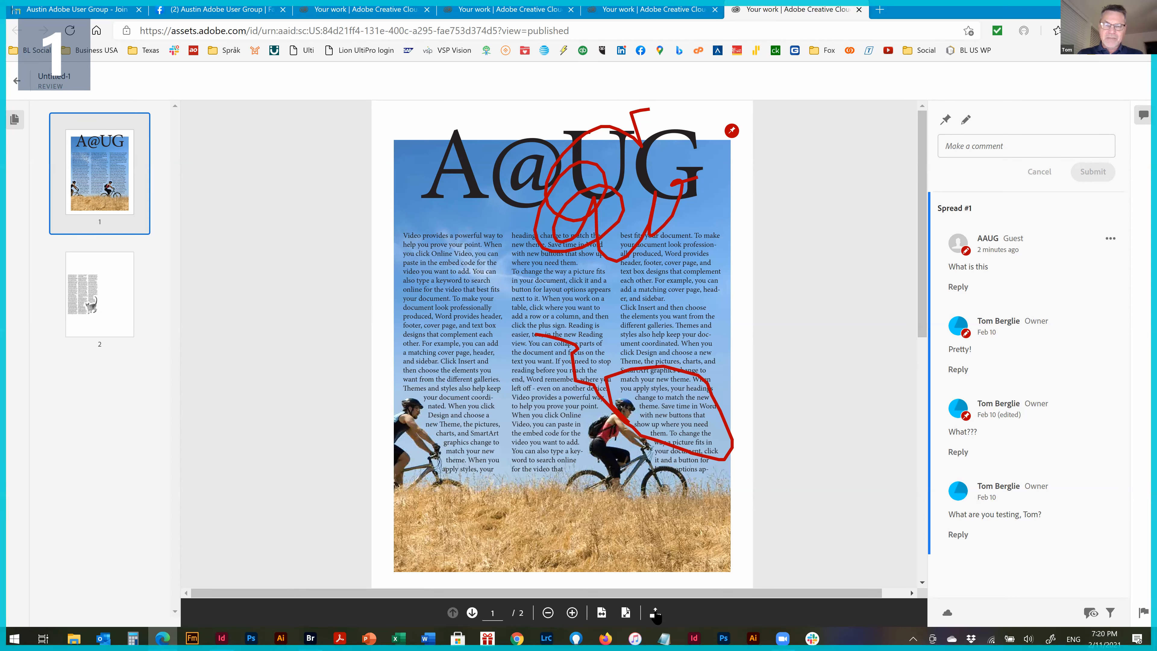
click(97, 274)
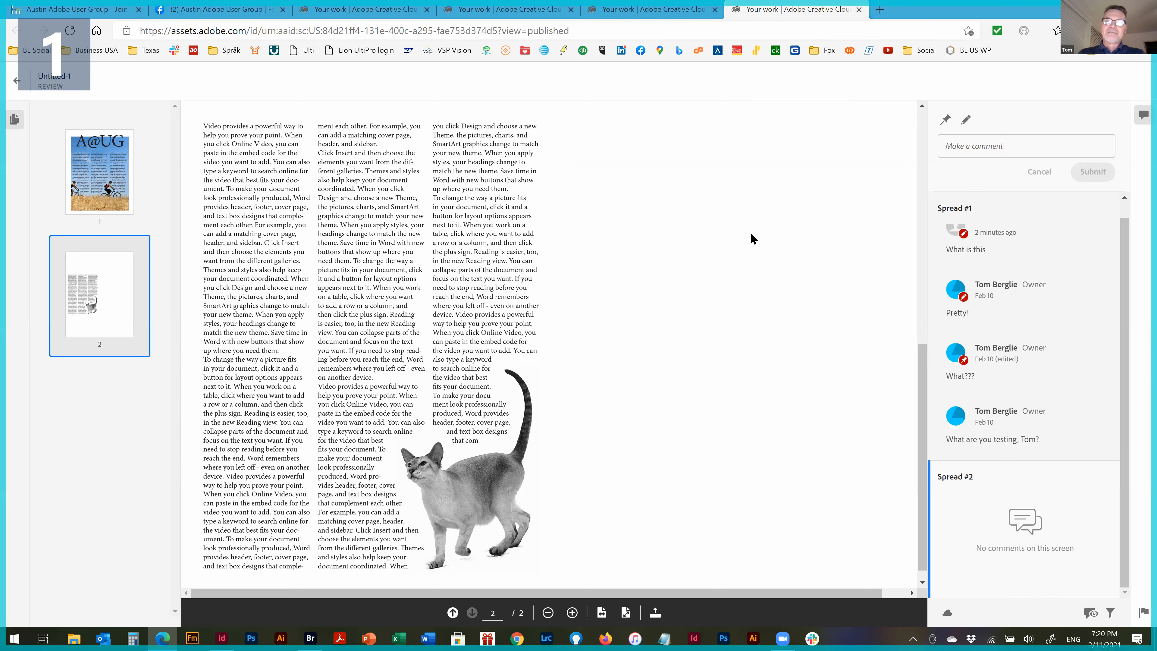
key(alt+Tab)
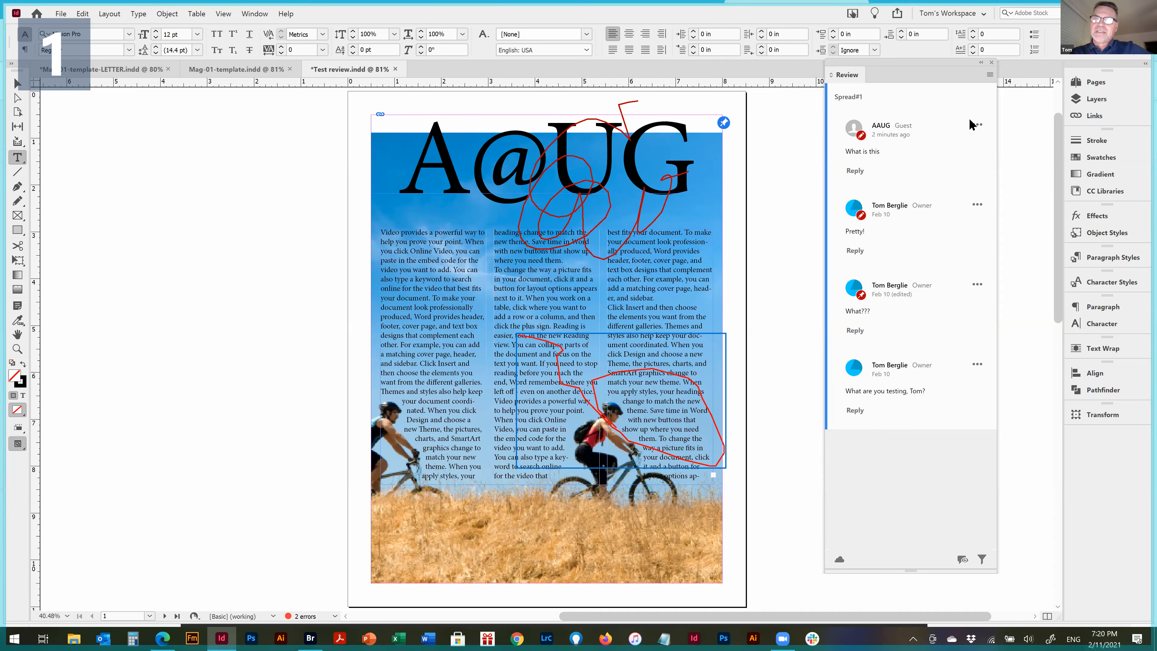
click(952, 13)
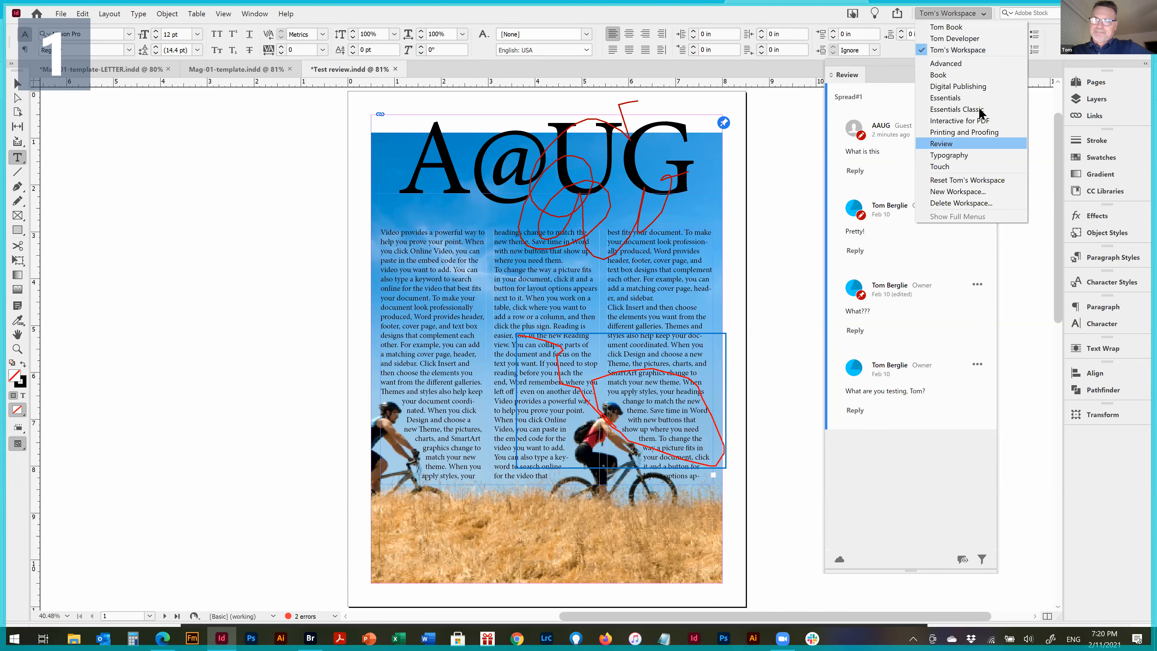
click(1010, 298)
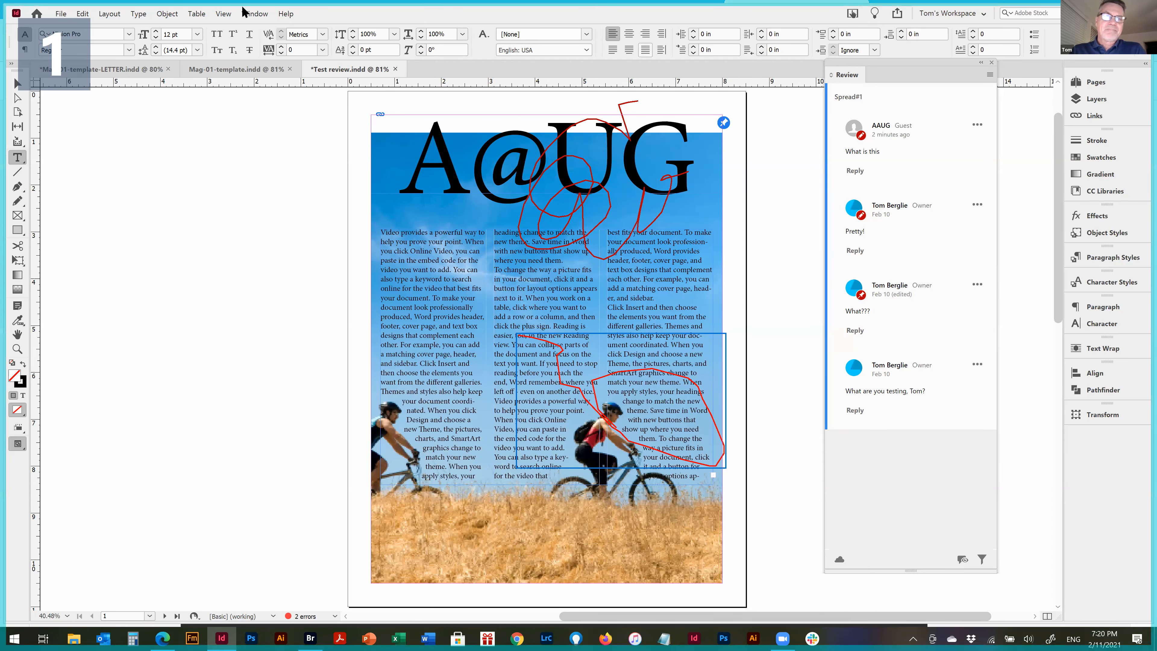
click(255, 14)
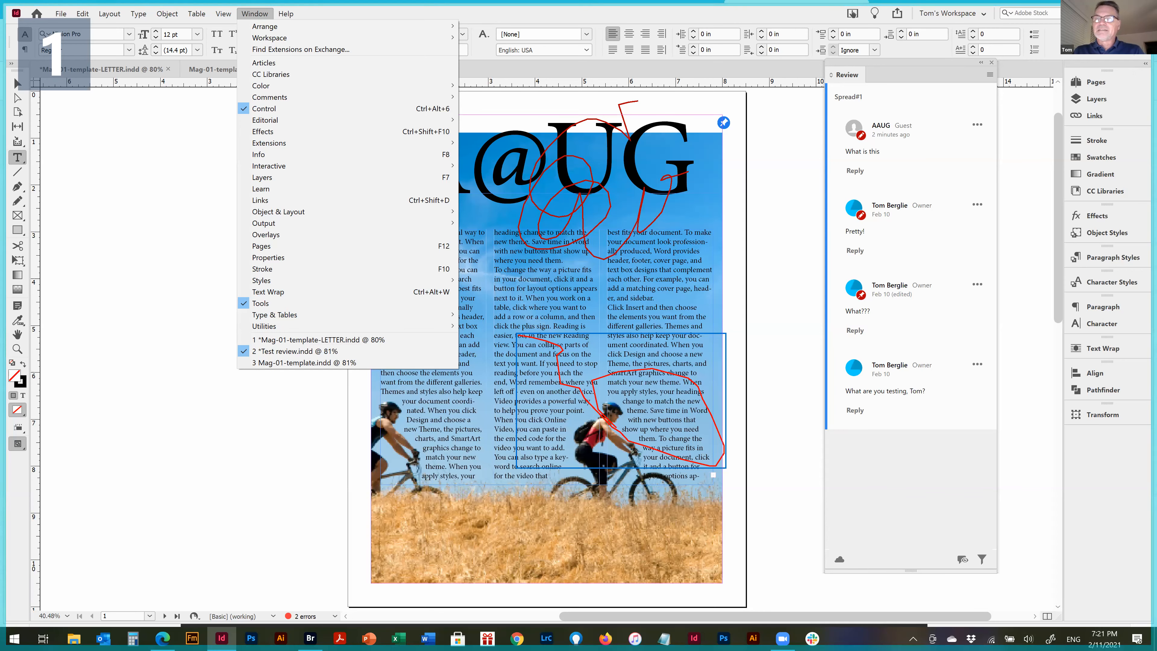
click(1011, 124)
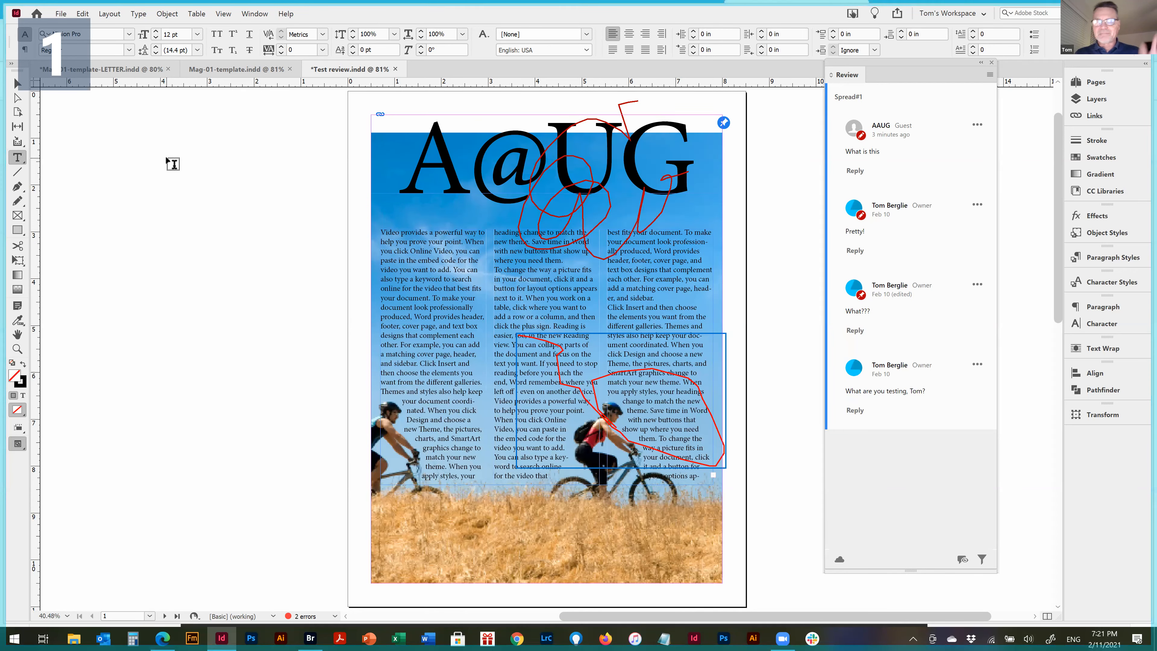
Close the Review panel and go to the "Control: Subject Aware Text Wrap" spread at page 06 in Mag-01-template-LETTER.indd
drag(961, 62, 980, 70)
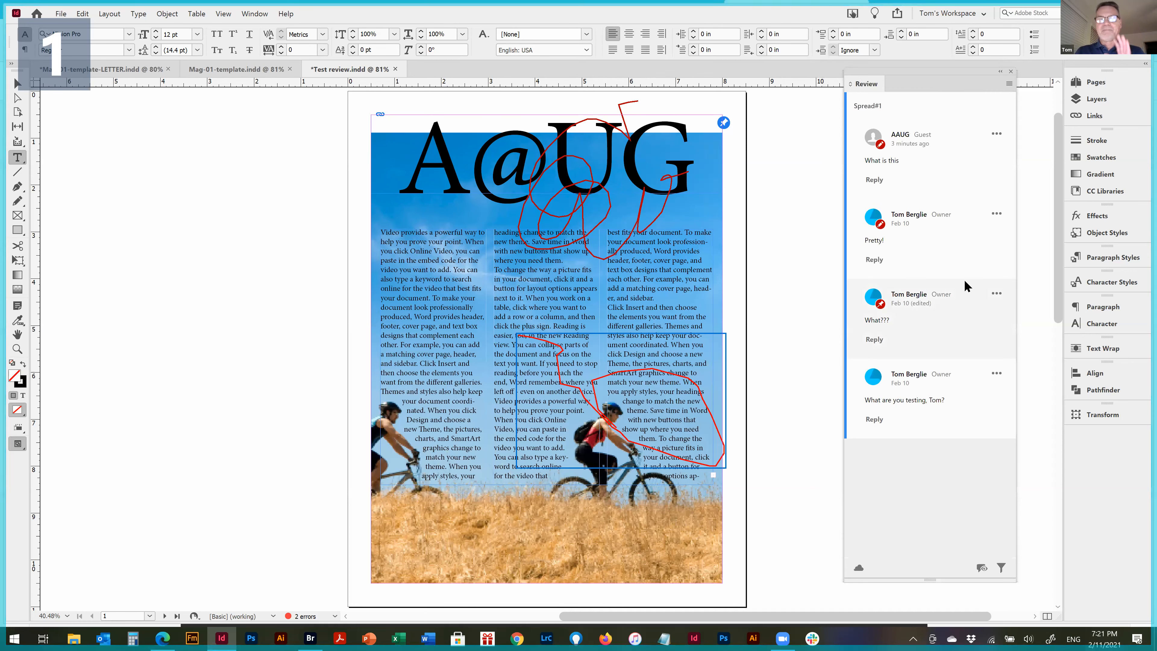
click(1010, 73)
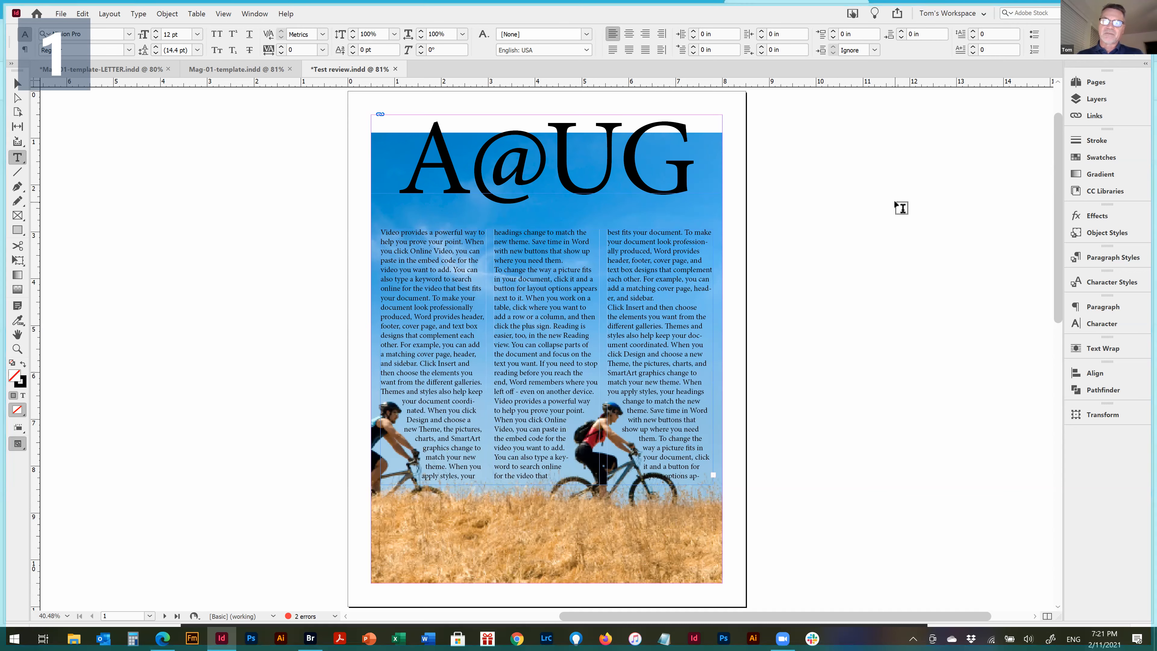
click(215, 68)
click(120, 68)
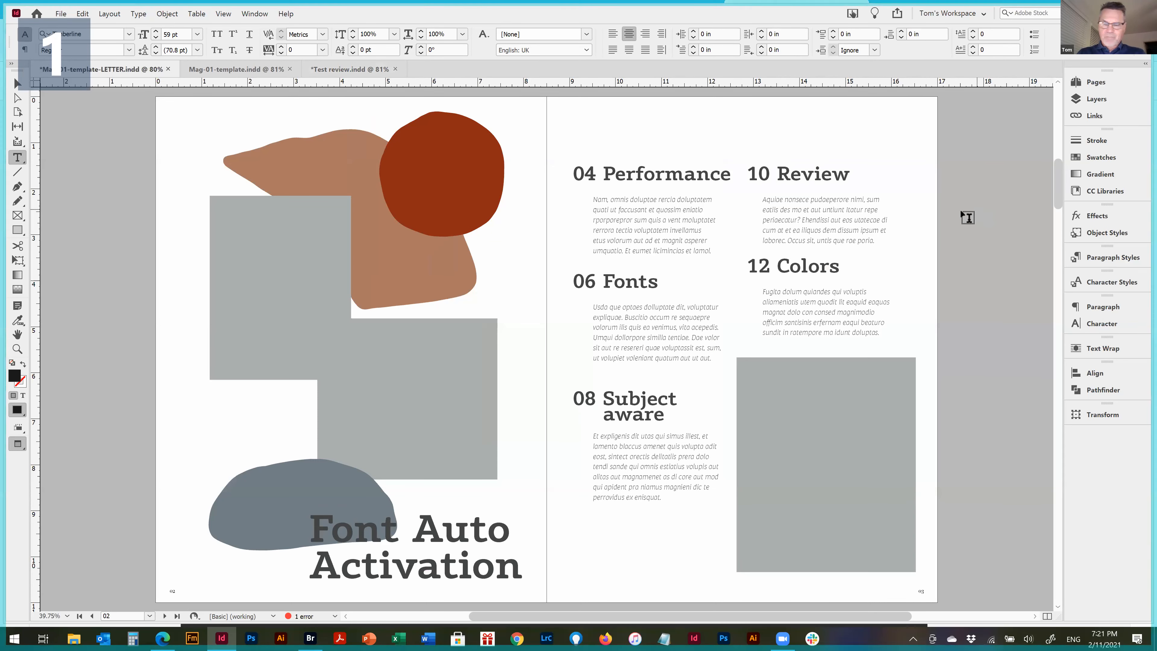
key(Page_Down)
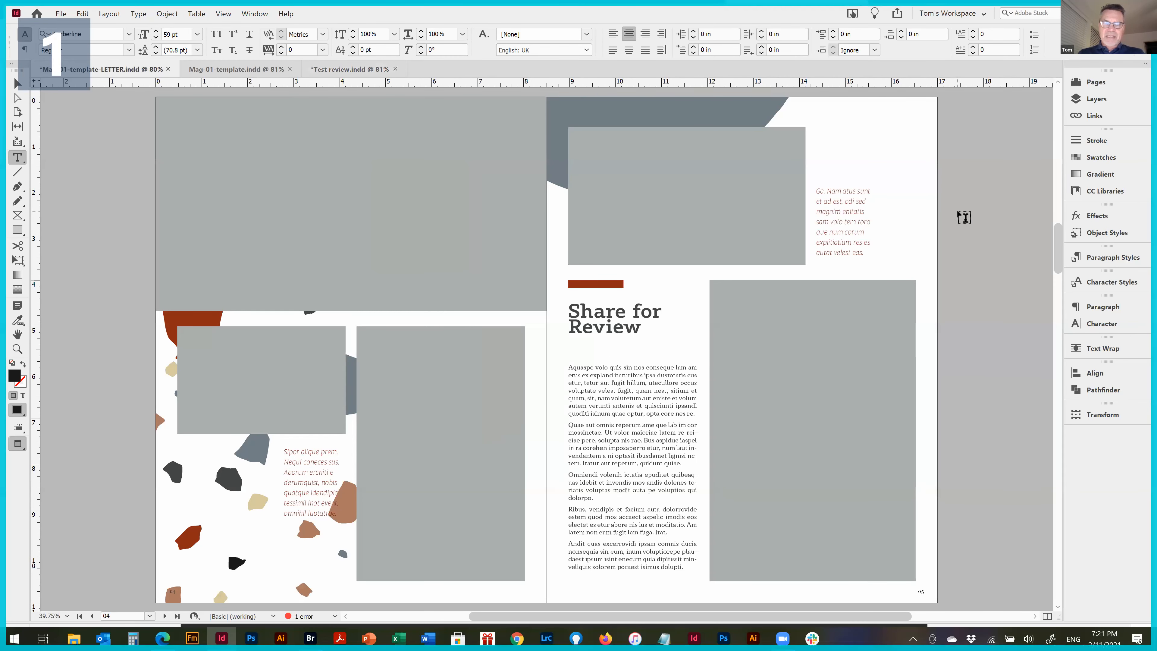
key(Page_Down)
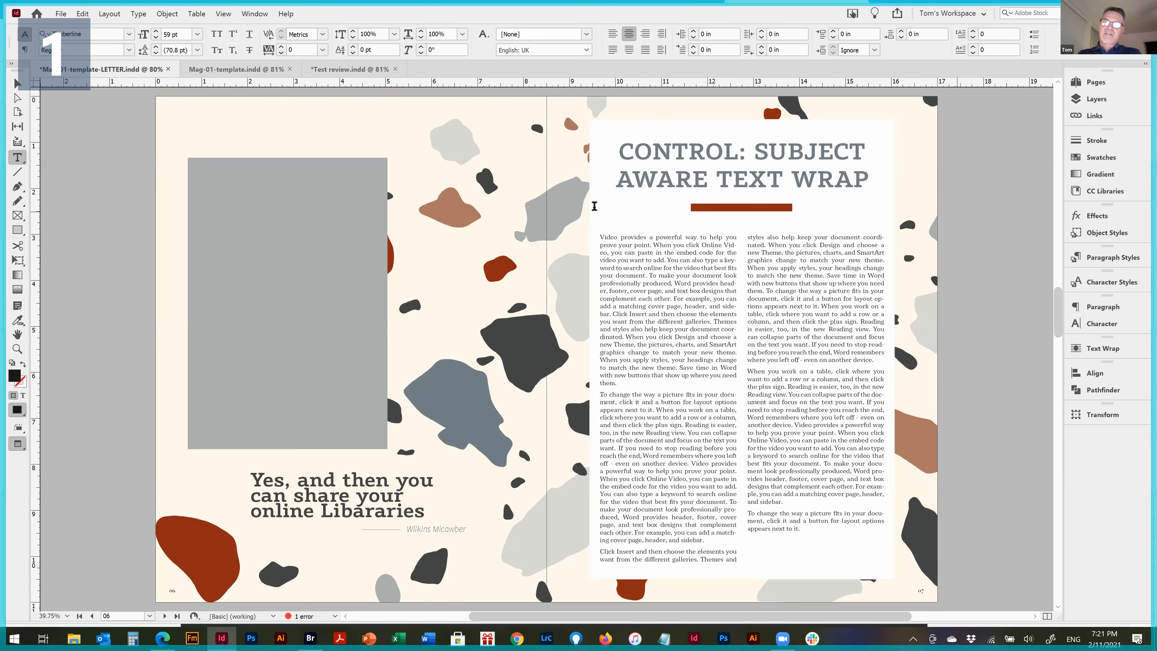
click(18, 85)
drag(912, 493, 950, 610)
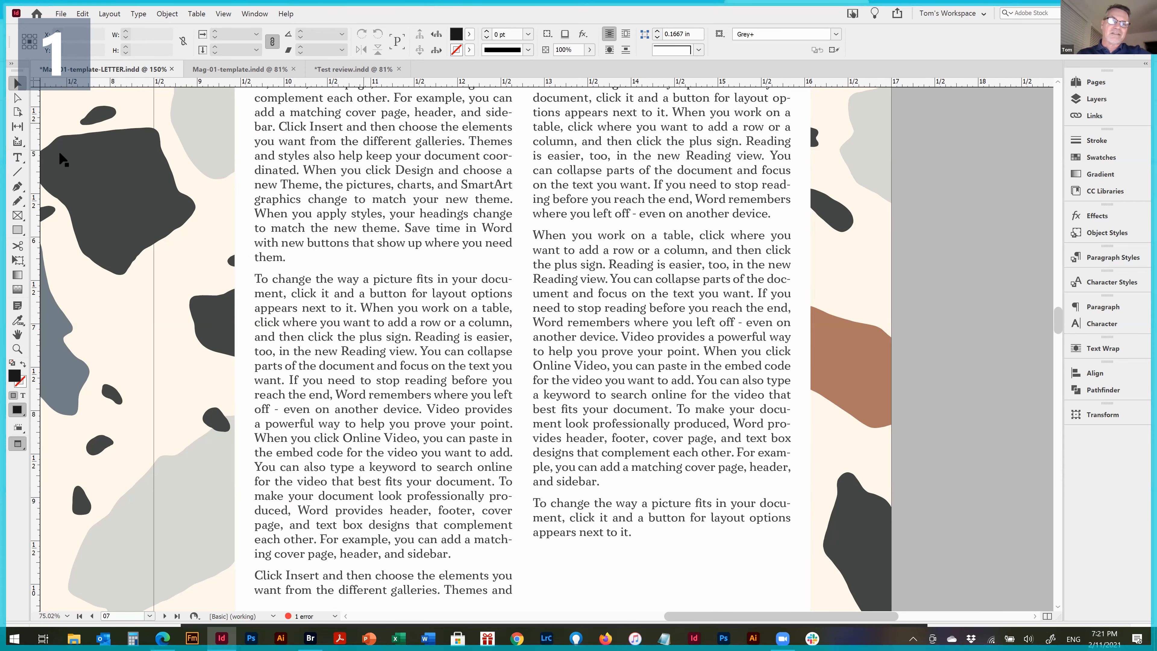
click(18, 232)
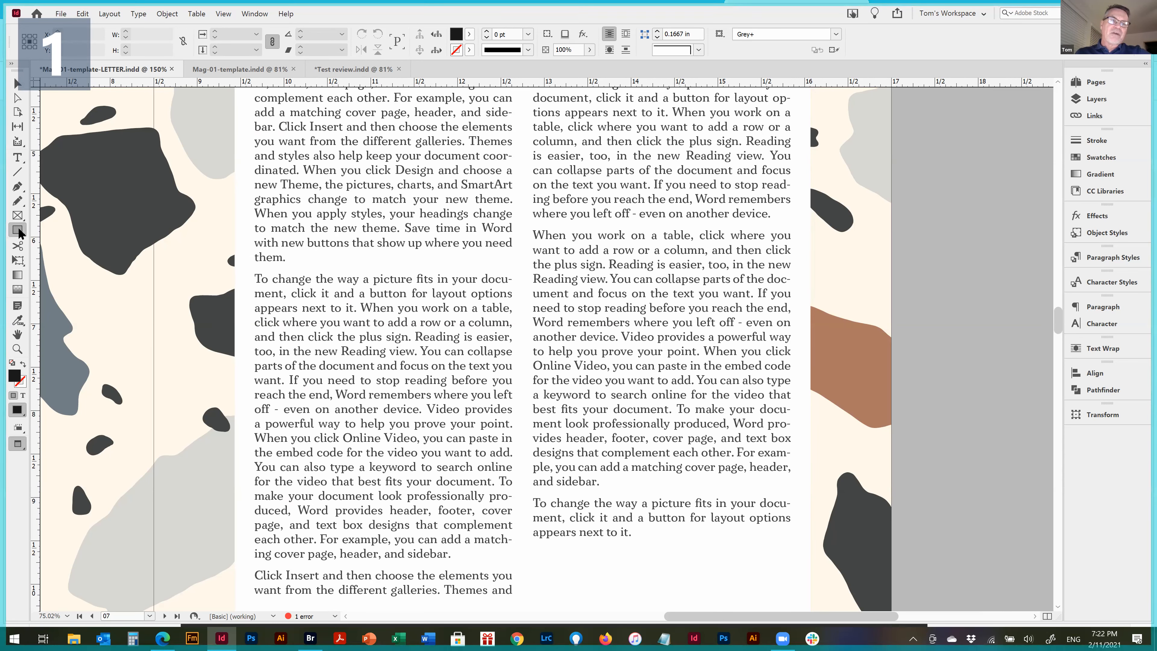
click(18, 232)
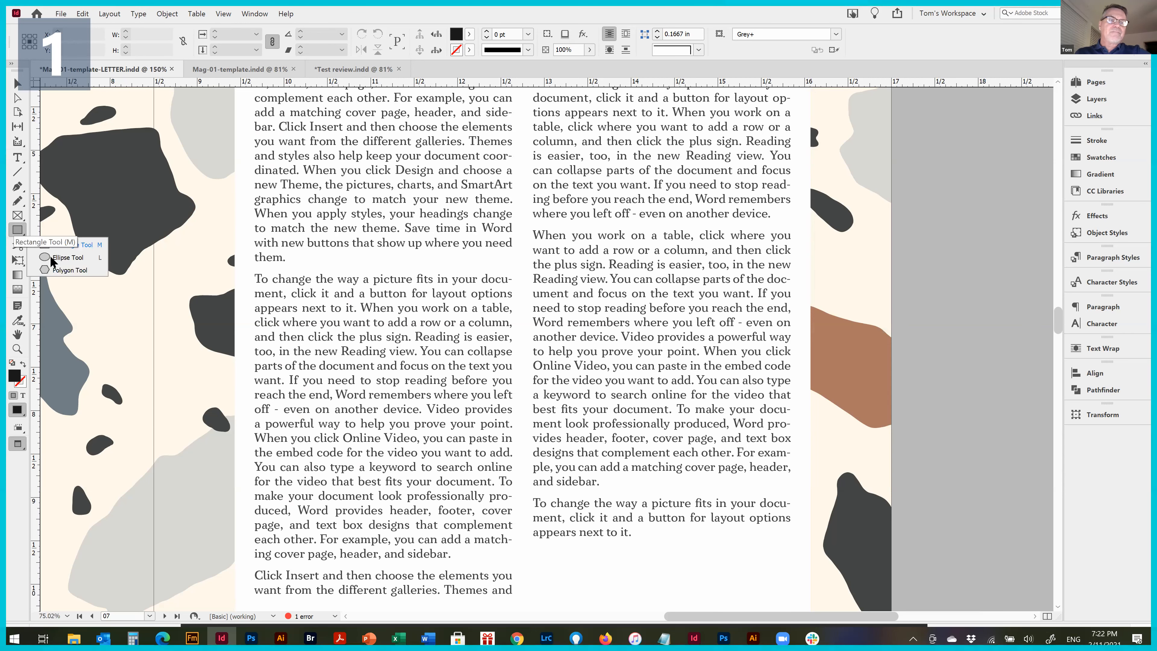
click(57, 258)
drag(522, 260, 657, 346)
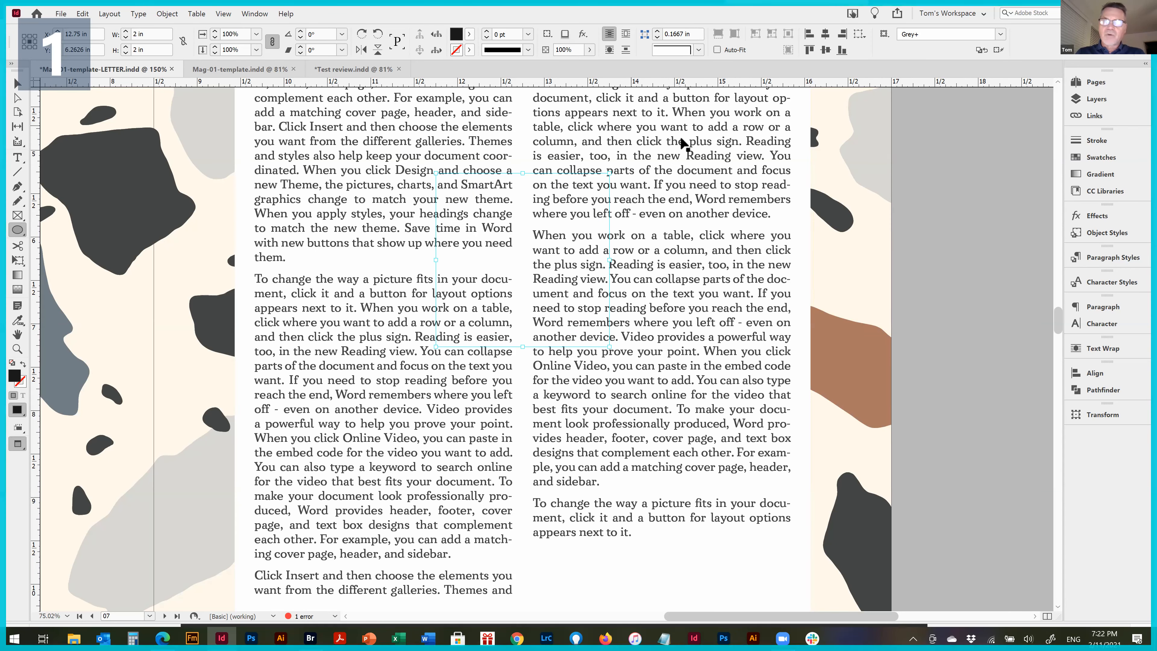
key(ctrl+z)
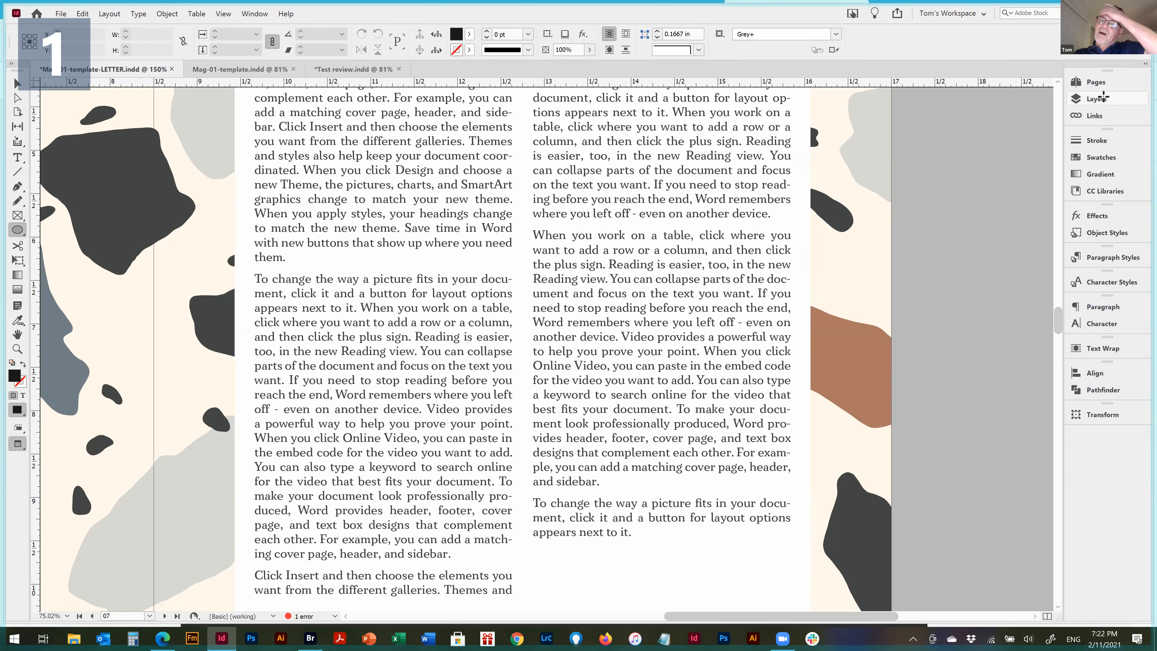
Make Text Top the active layer
click(1097, 99)
click(991, 106)
click(979, 93)
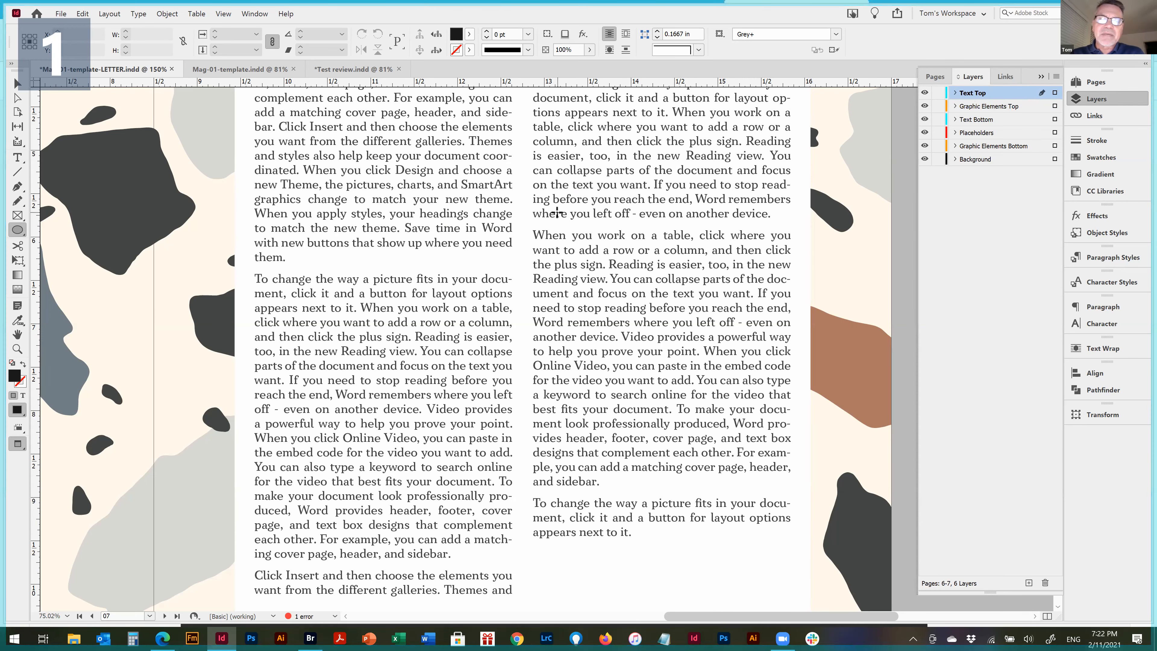
Try to draw a circle about 2.26 in wide across the two text columns and give it a dark fill swatch
drag(524, 256, 645, 354)
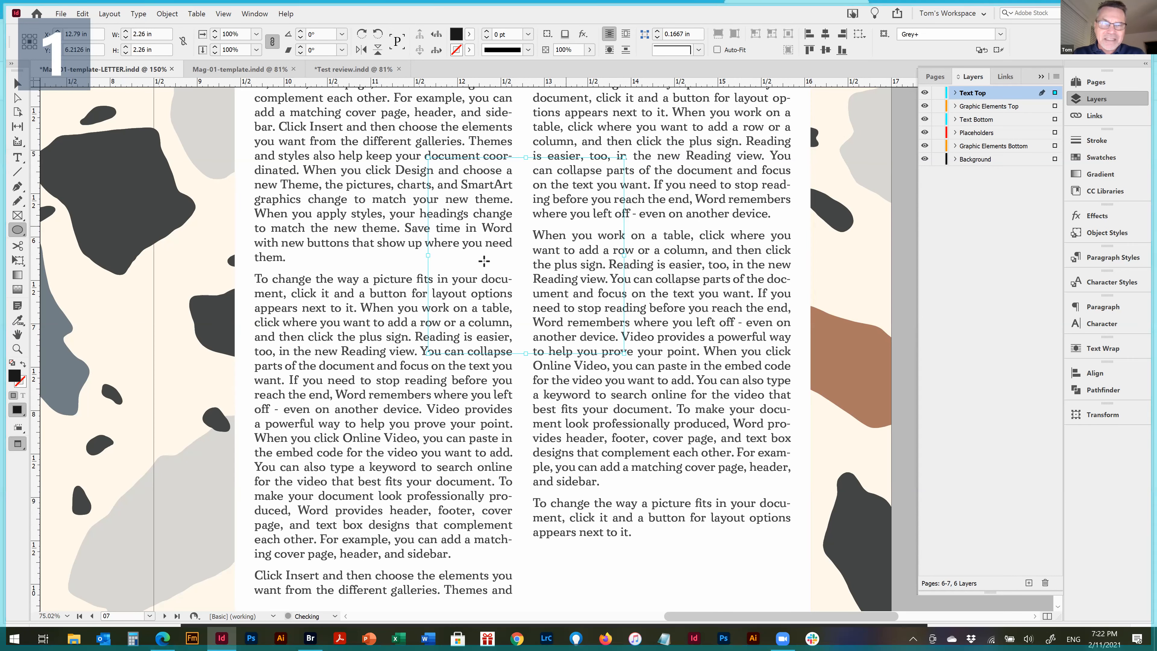
click(470, 35)
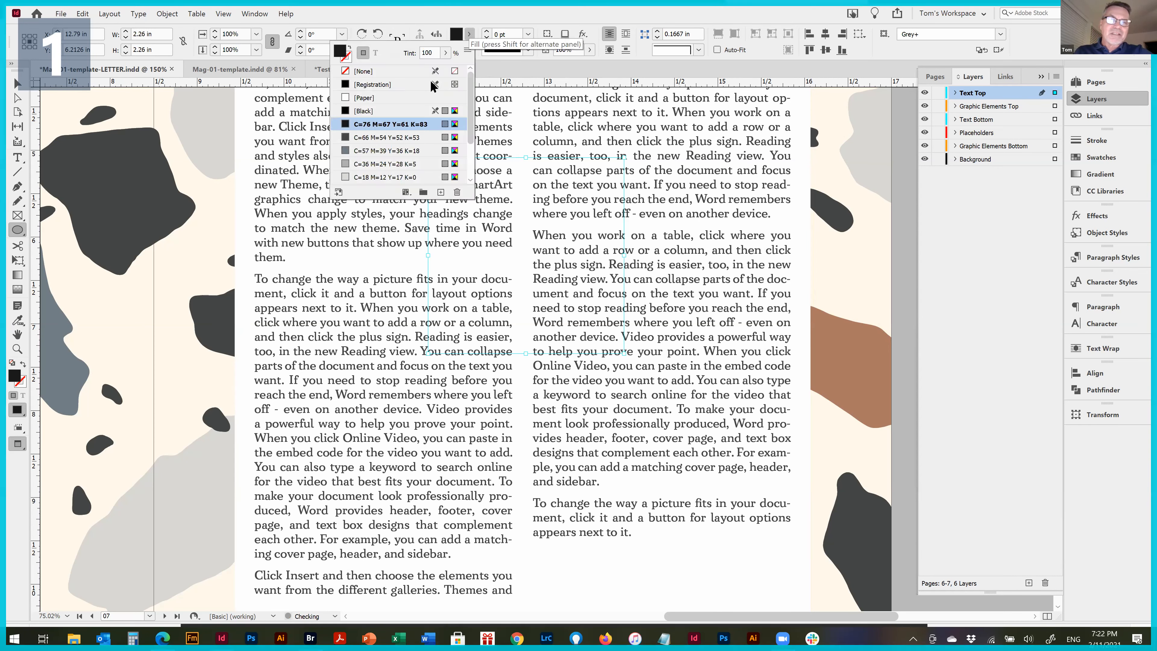
click(369, 137)
click(383, 124)
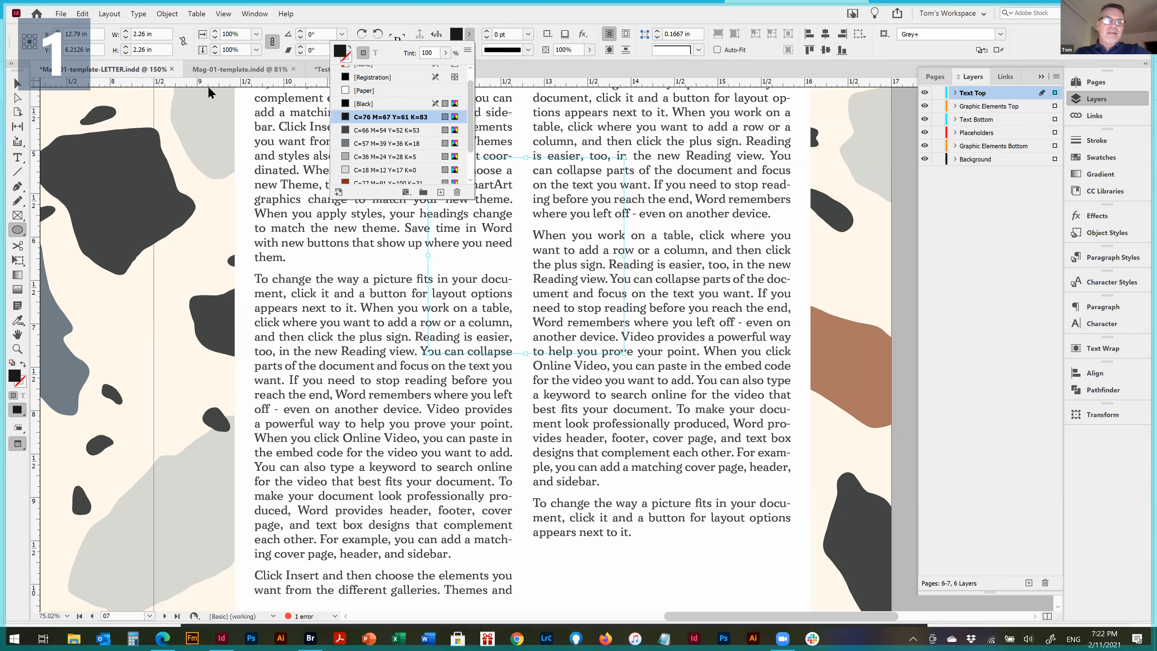
click(24, 110)
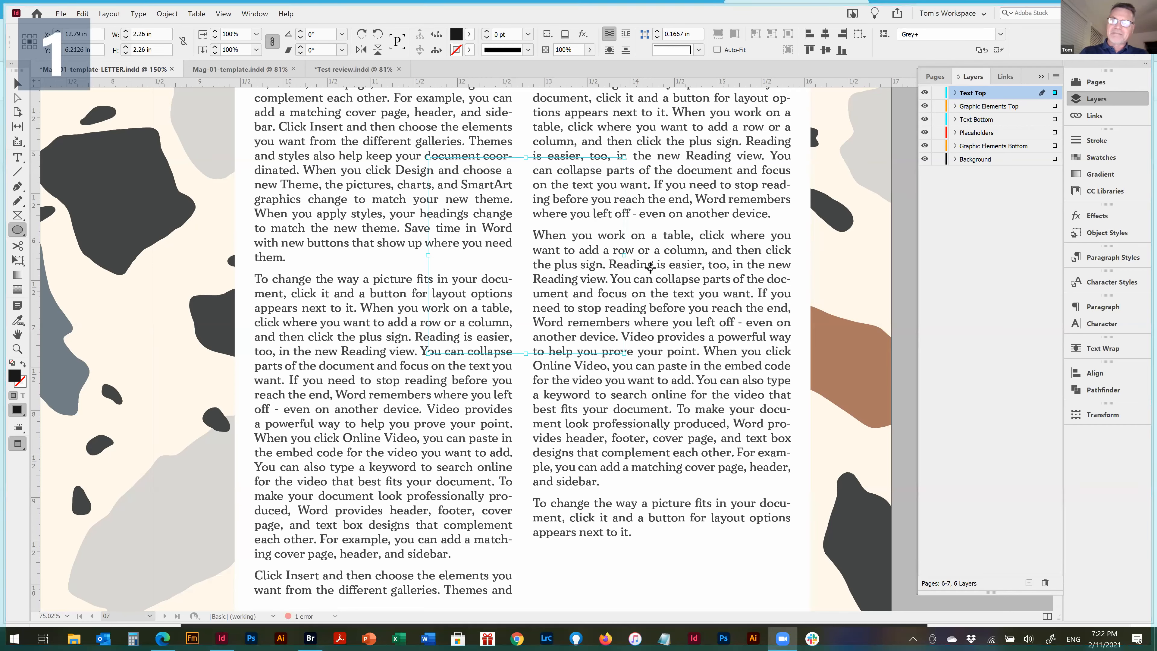
click(837, 175)
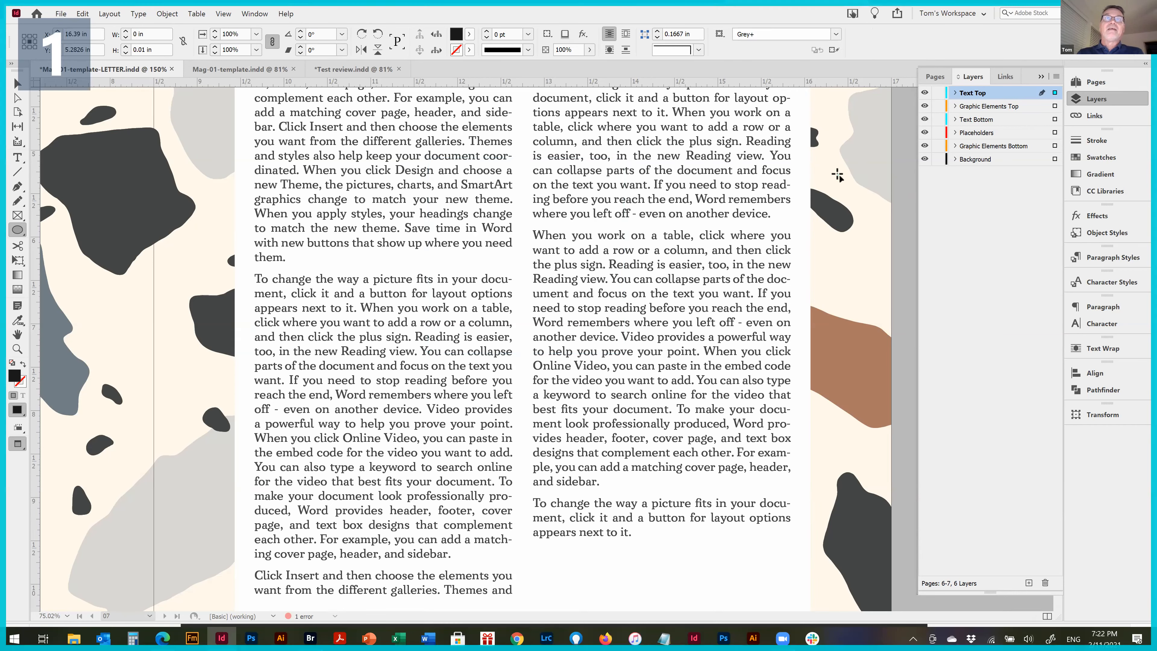
click(687, 183)
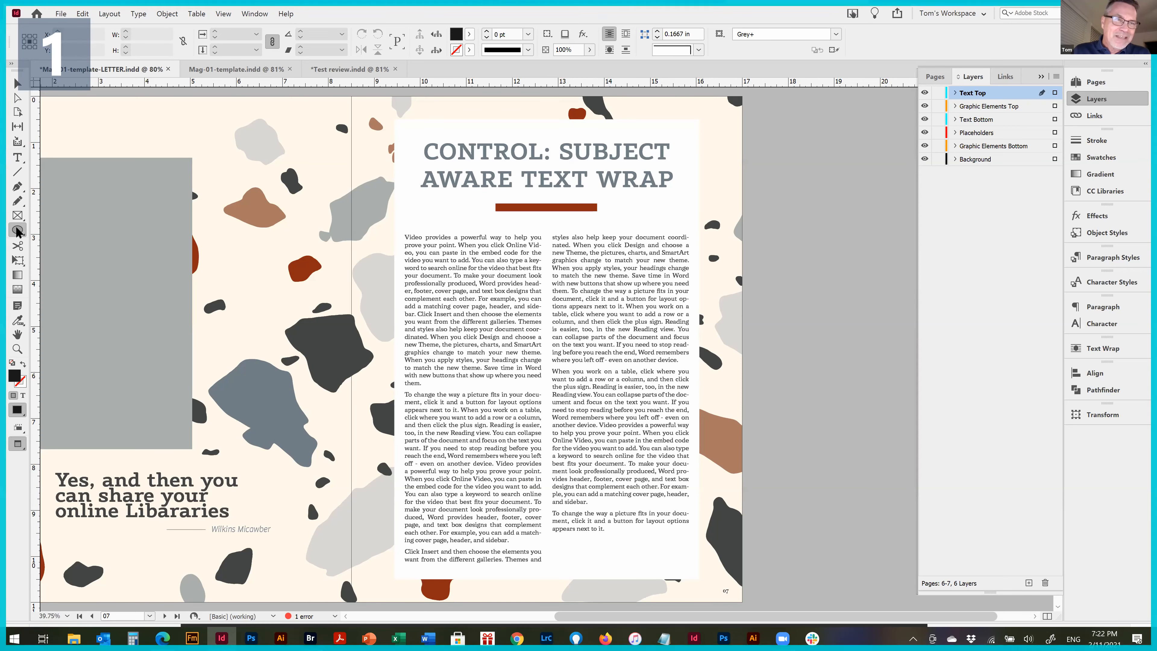
click(793, 181)
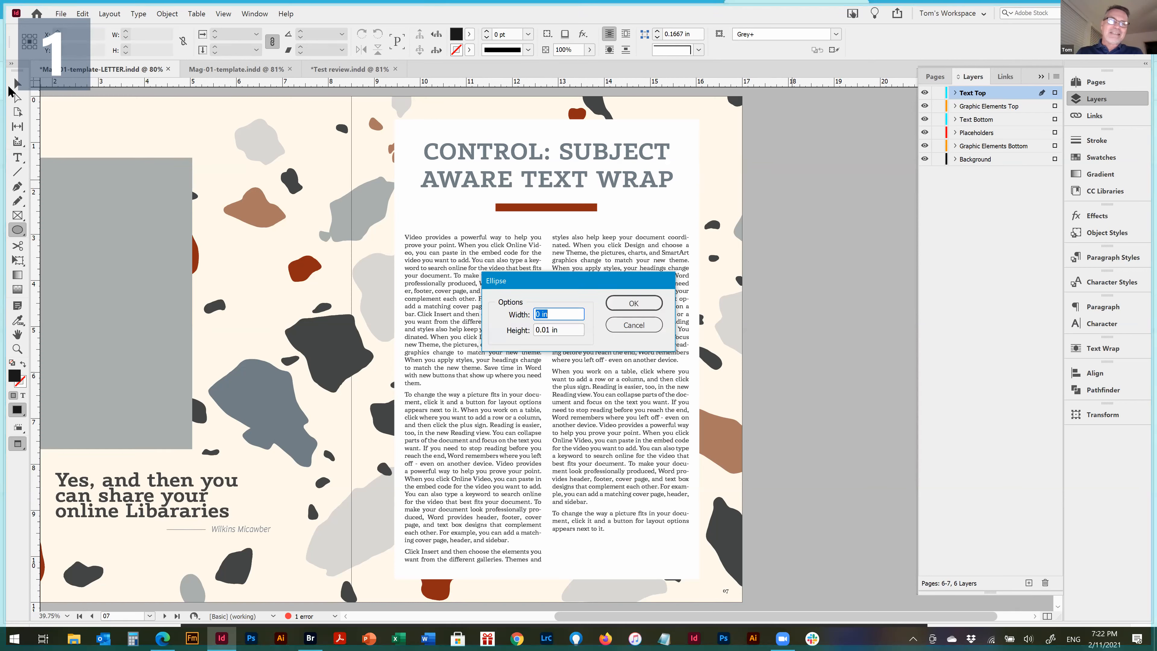
click(612, 325)
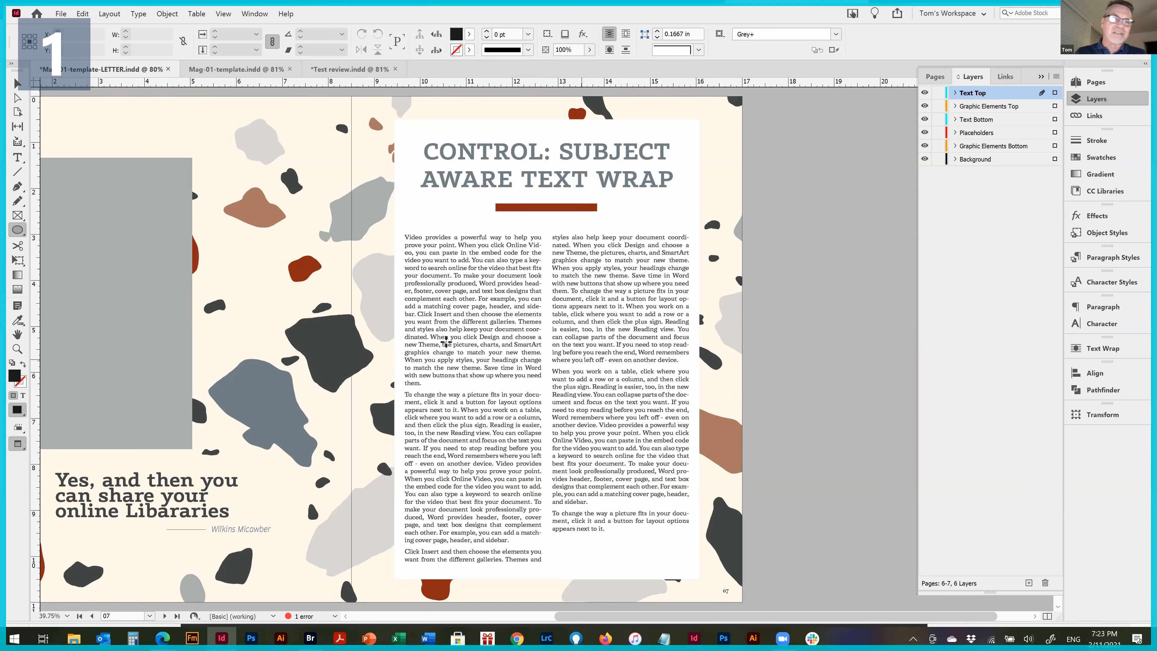
Draw an ellipse about 2.28 by 2.05 in across the two text columns and apply the Placeholder object style
click(18, 232)
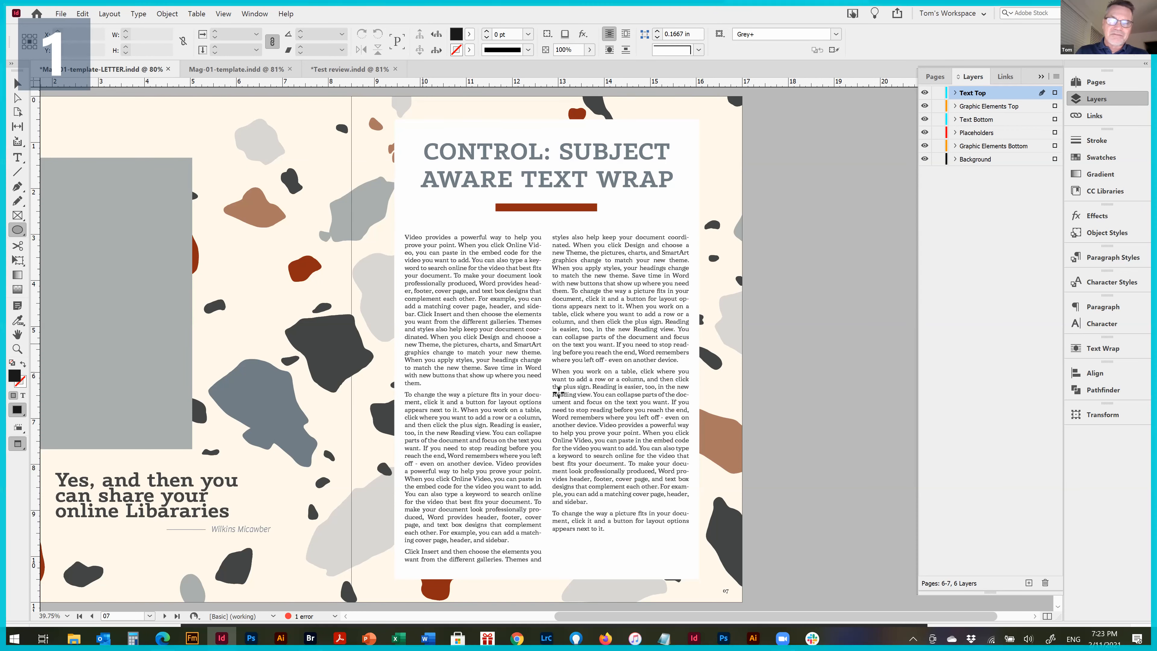
drag(515, 338, 617, 426)
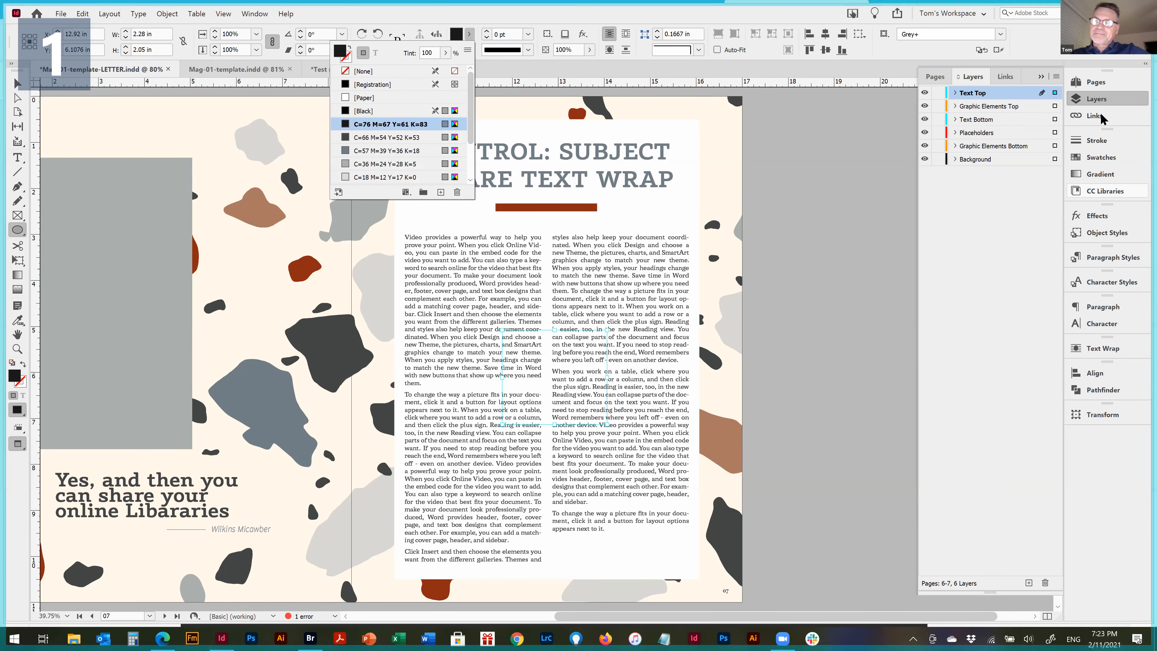
click(1116, 232)
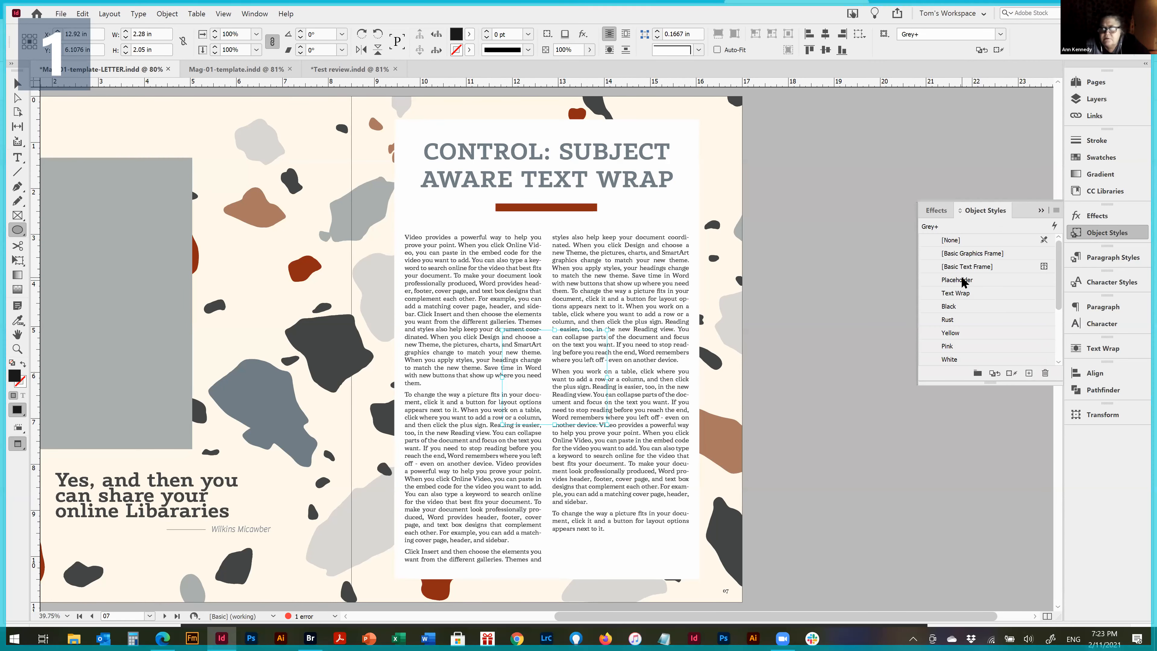
click(963, 284)
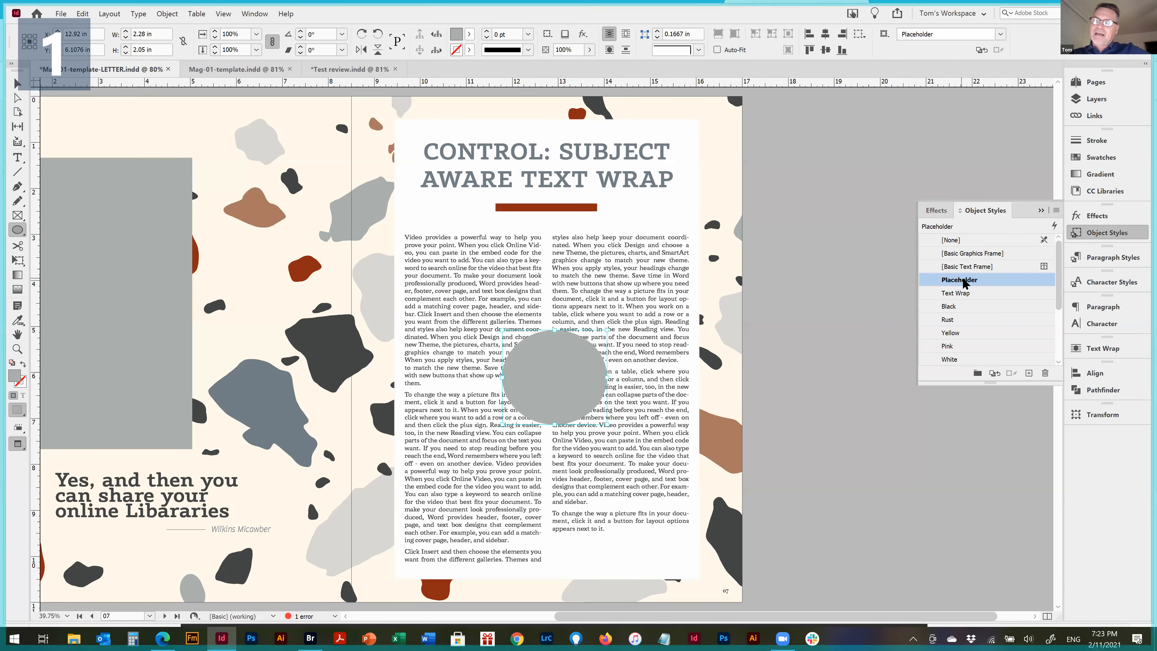
Try the [Basic Text Frame] and [Basic Graphics Frame] object styles on the ellipse, ending back on Placeholder
click(964, 267)
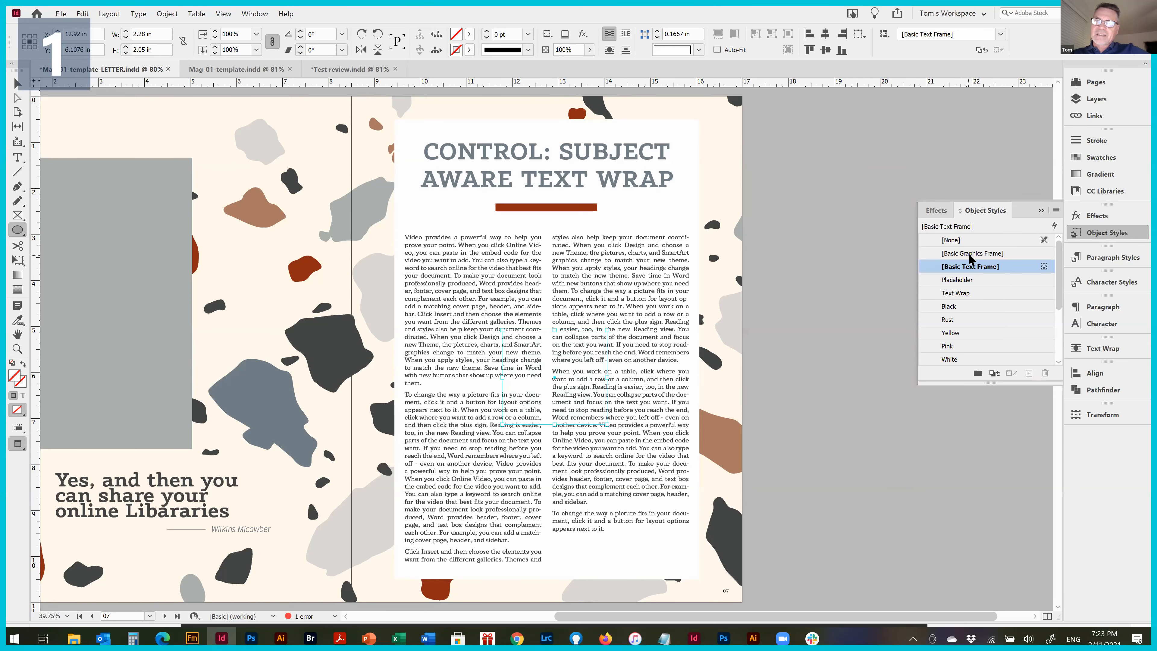
click(971, 254)
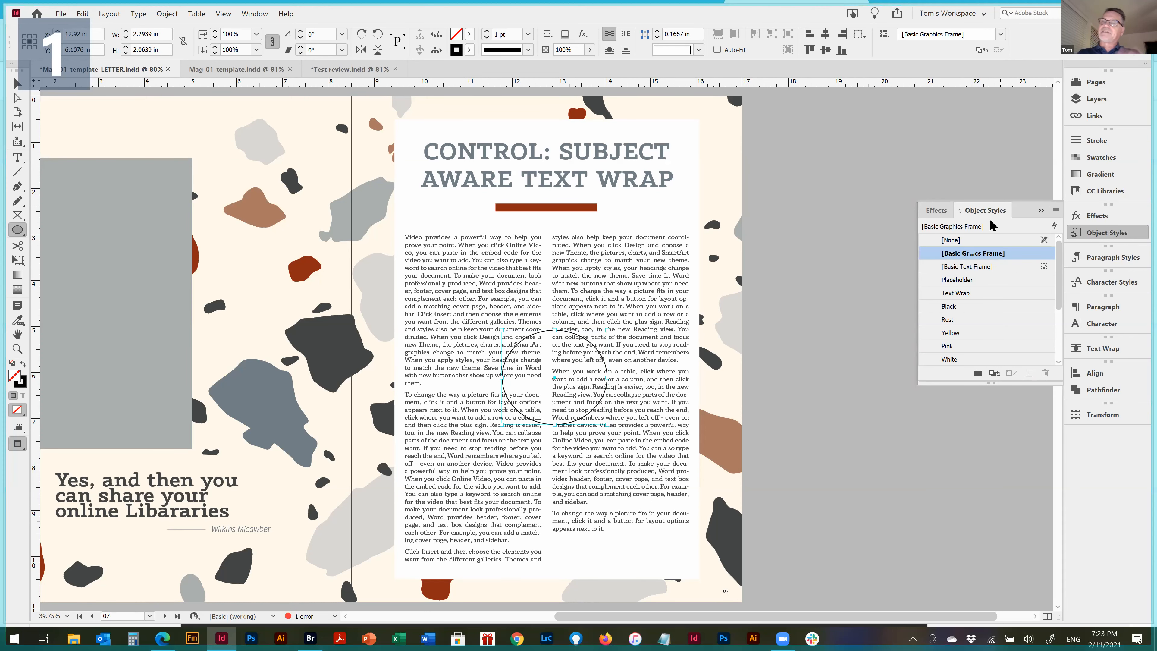
click(956, 280)
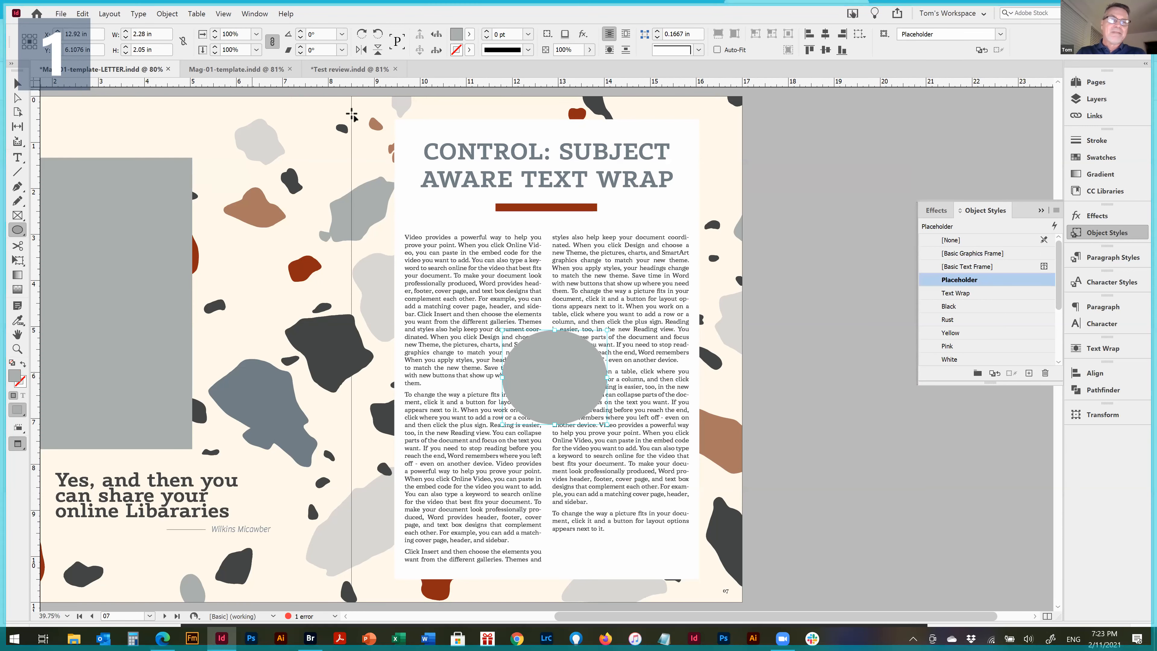
Float the Text Wrap panel beside the page and wrap the text around the ellipse's bounding box
key(ctrl+space)
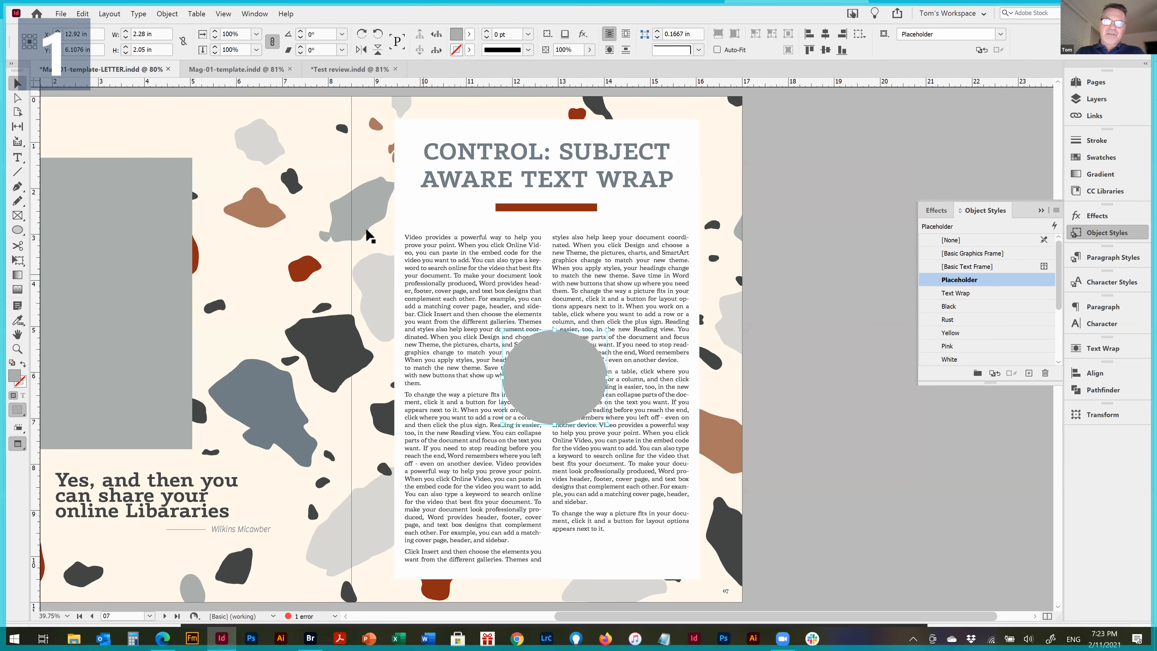
drag(349, 196, 777, 502)
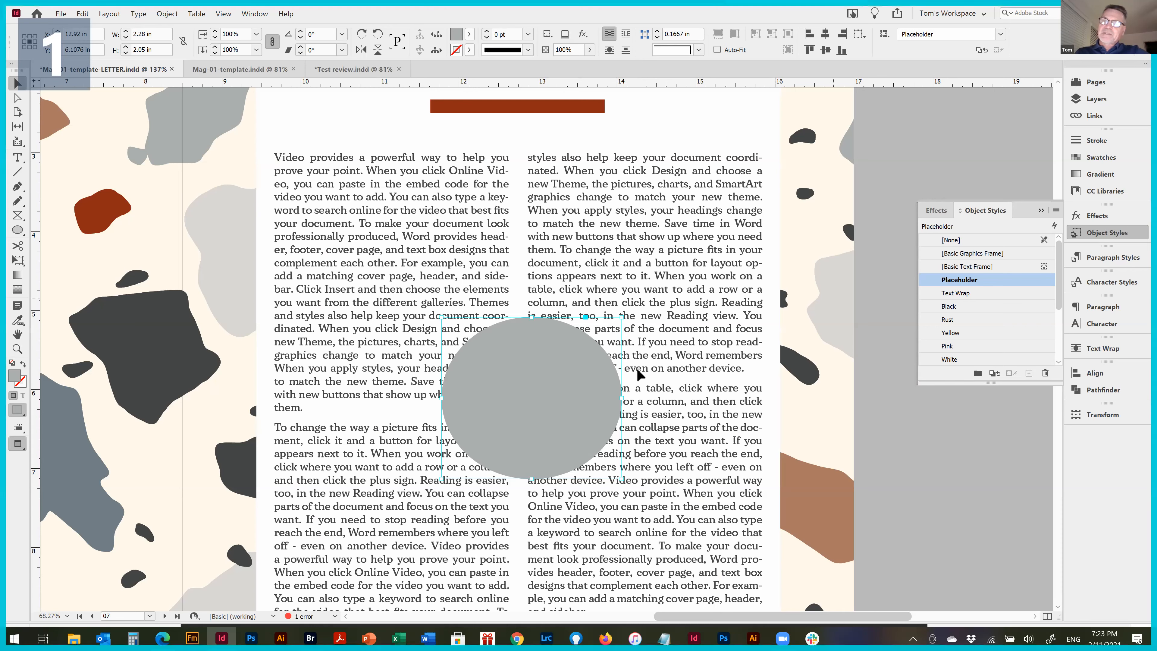
click(1094, 347)
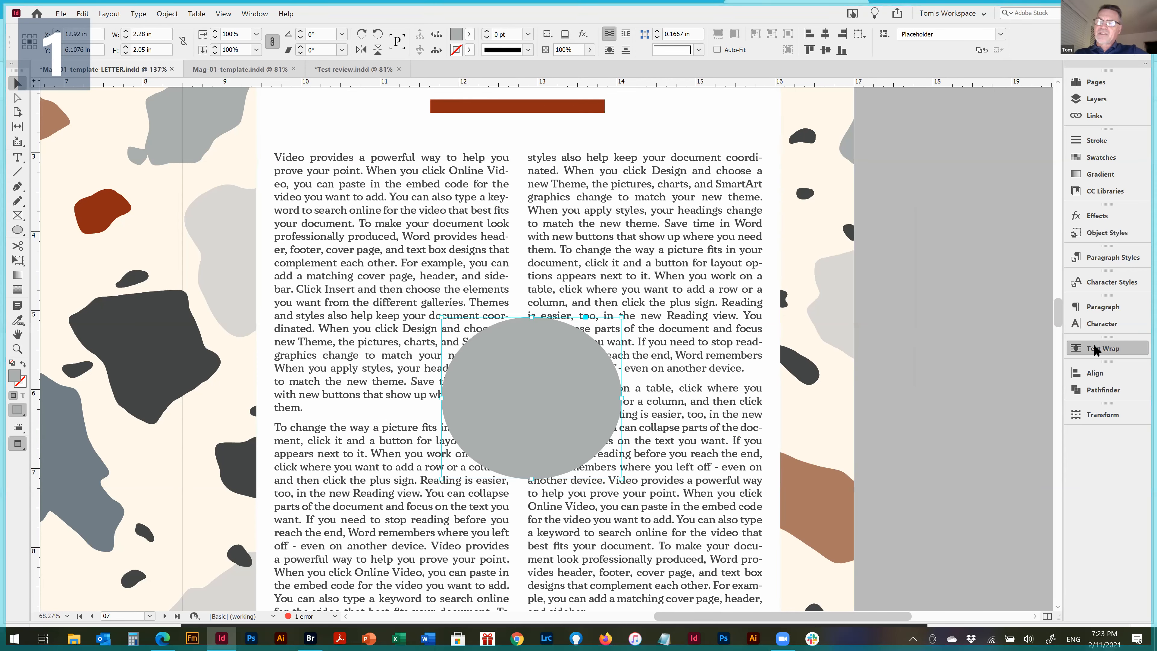
drag(939, 338, 875, 147)
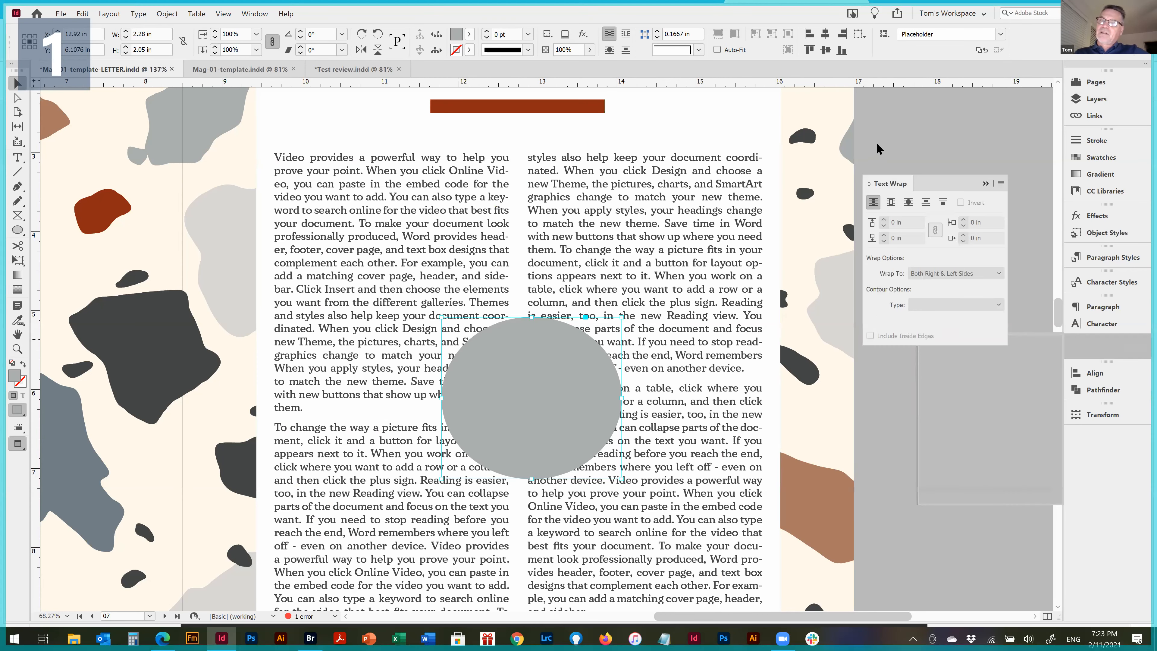
drag(913, 195, 912, 196)
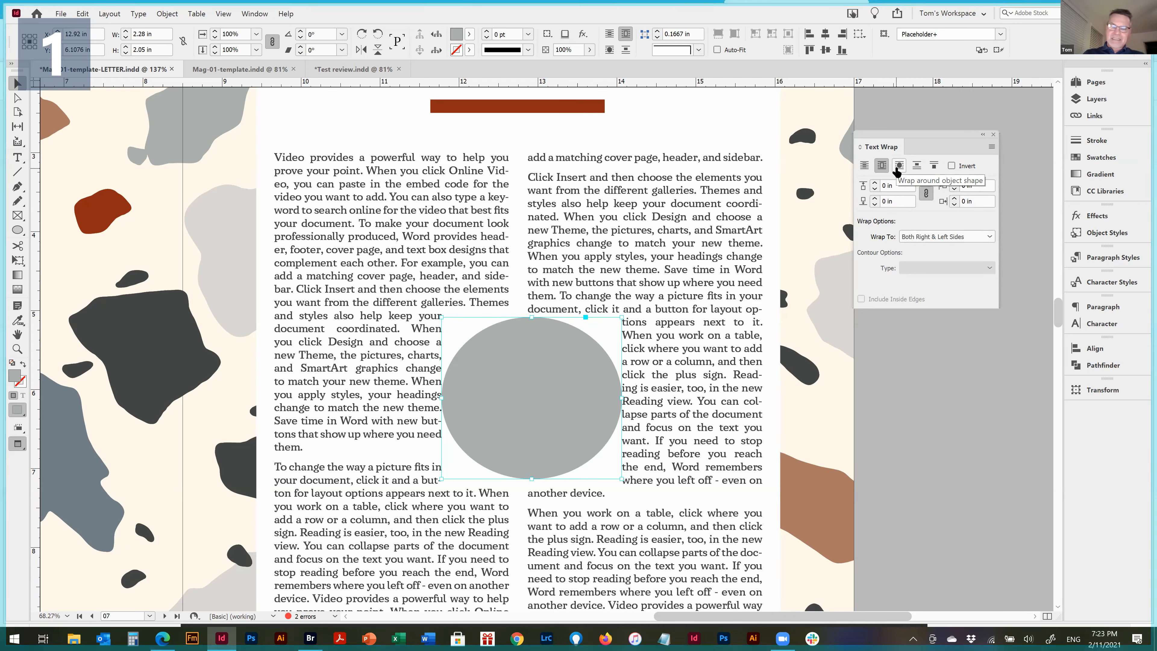
Nudge the ellipse upward in large increments between the two text columns
key(shift+Up)
key(shift+Up)
key(shift+Up)
key(shift+Up)
key(shift+Up)
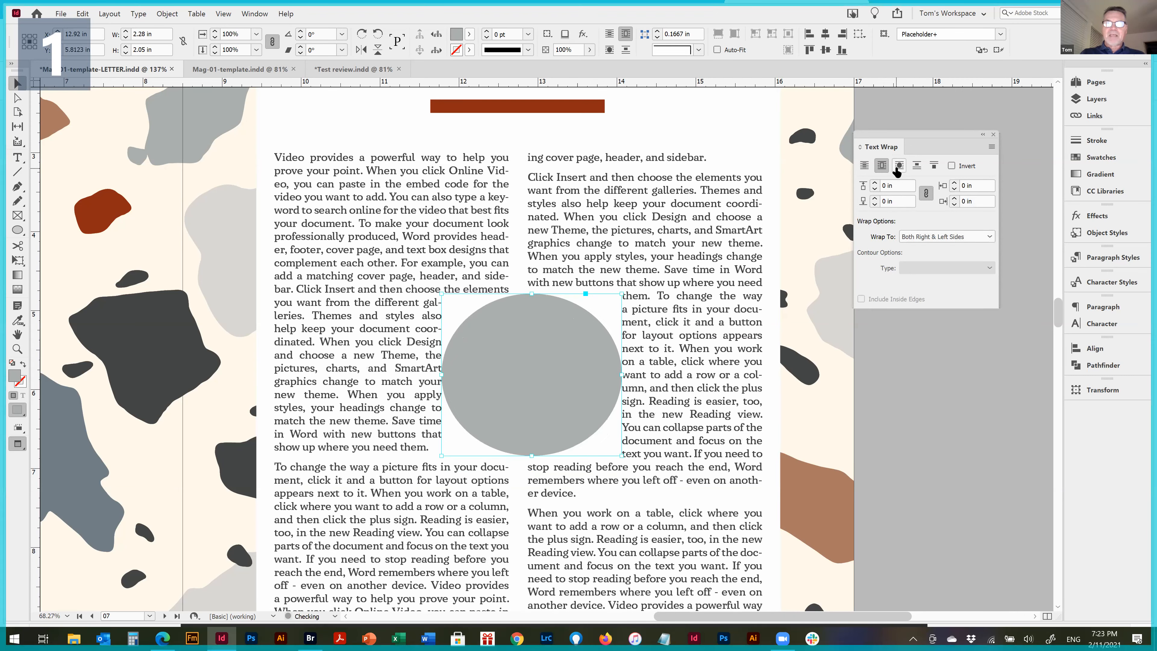
key(shift+Up)
key(shift+Up)
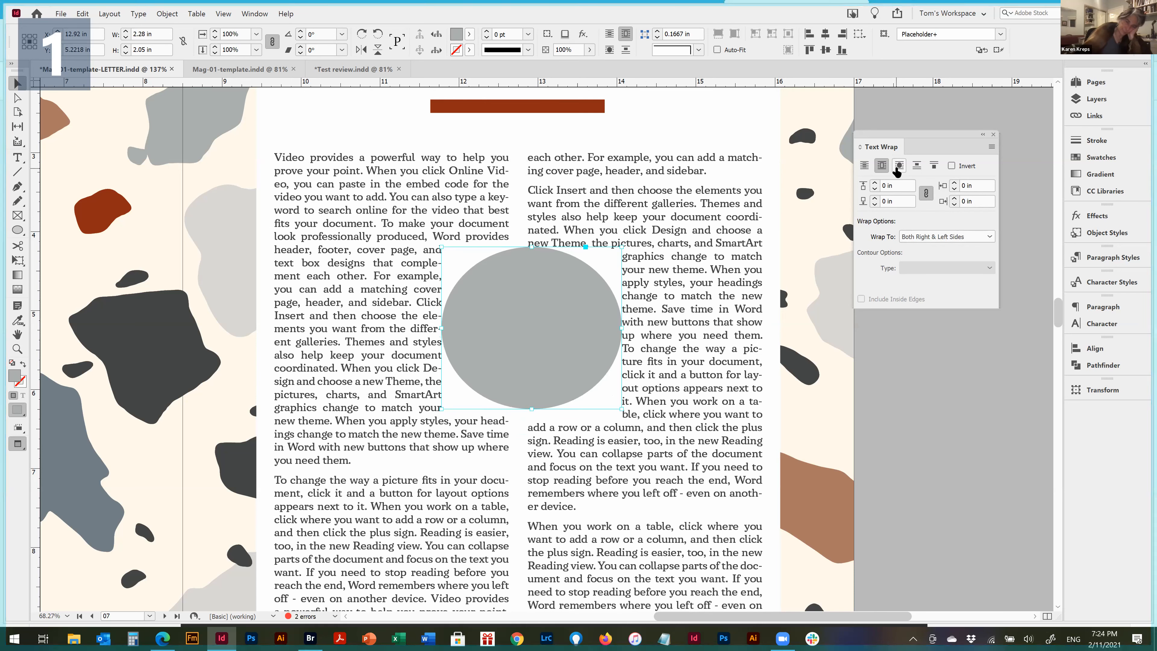
Set the ellipse's text wrap offset to 0.125 in on all sides
click(926, 194)
click(874, 182)
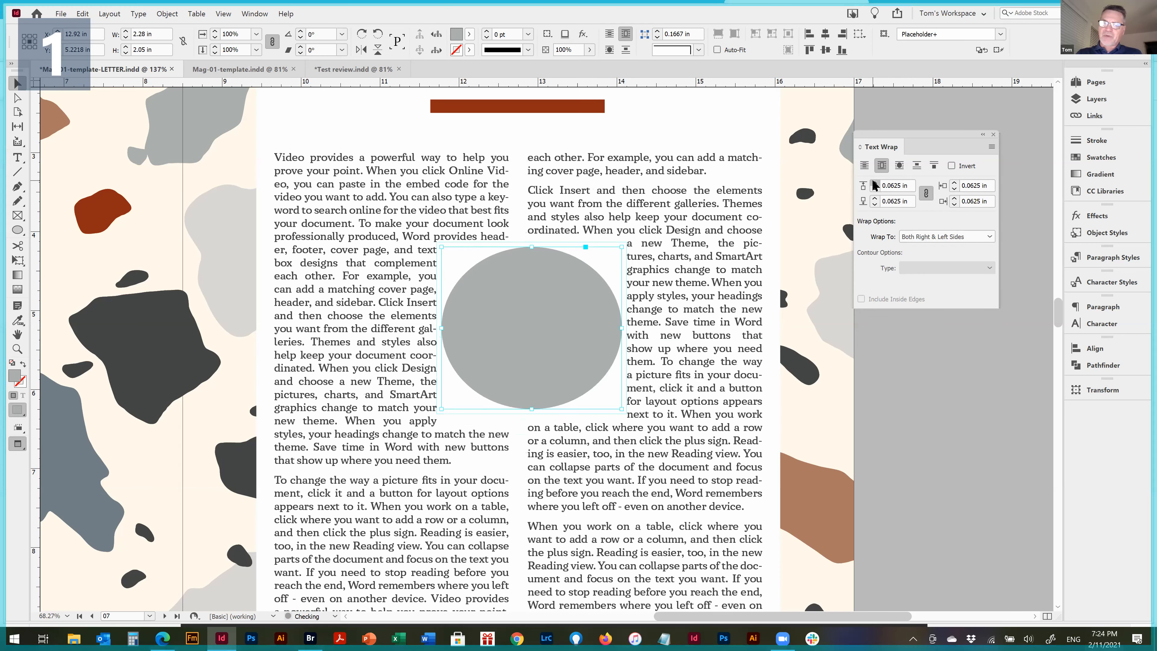
click(874, 183)
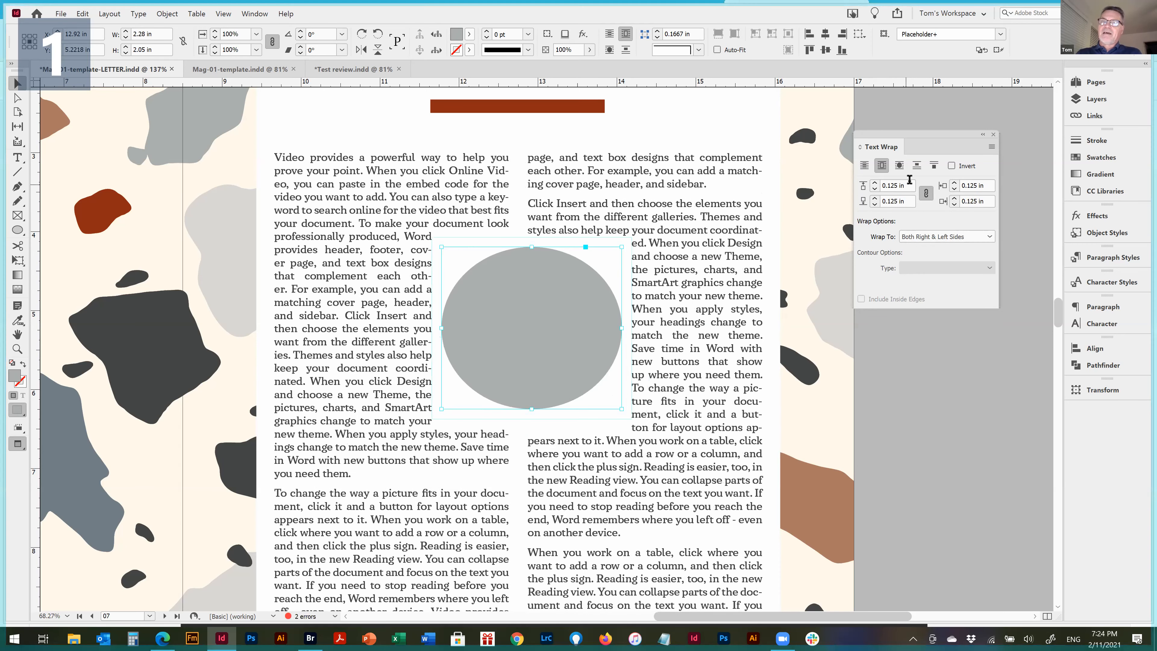
Compare the object shape, jump object and jump to next column wraps on the ellipse, ending with Wrap around object shape
click(899, 168)
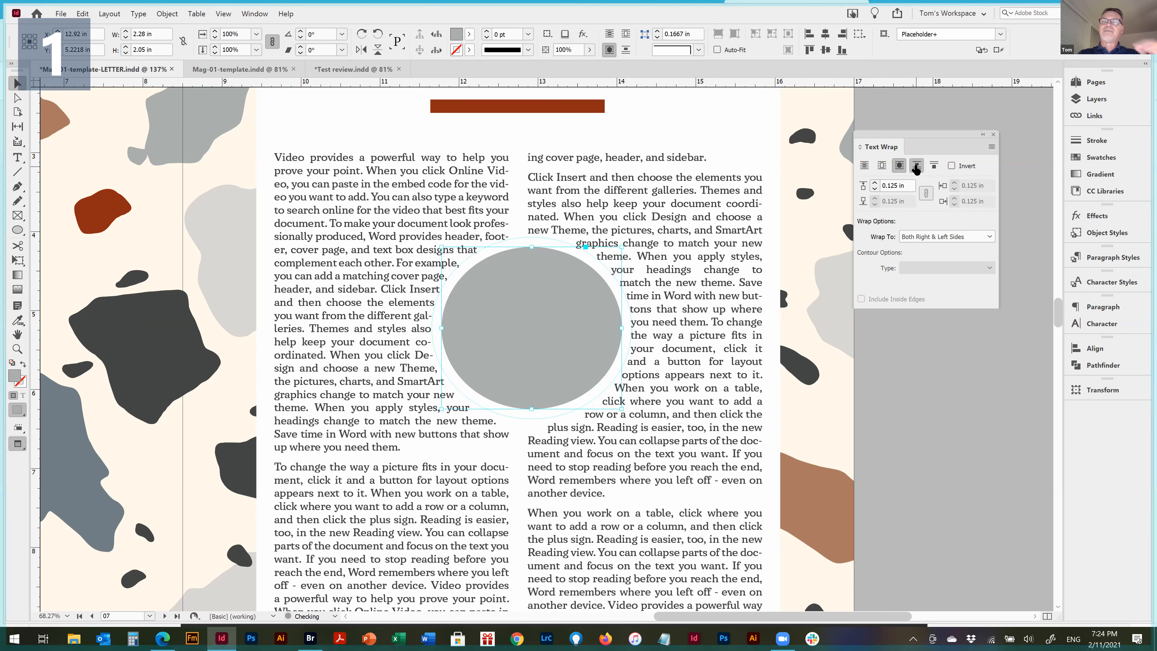
click(916, 166)
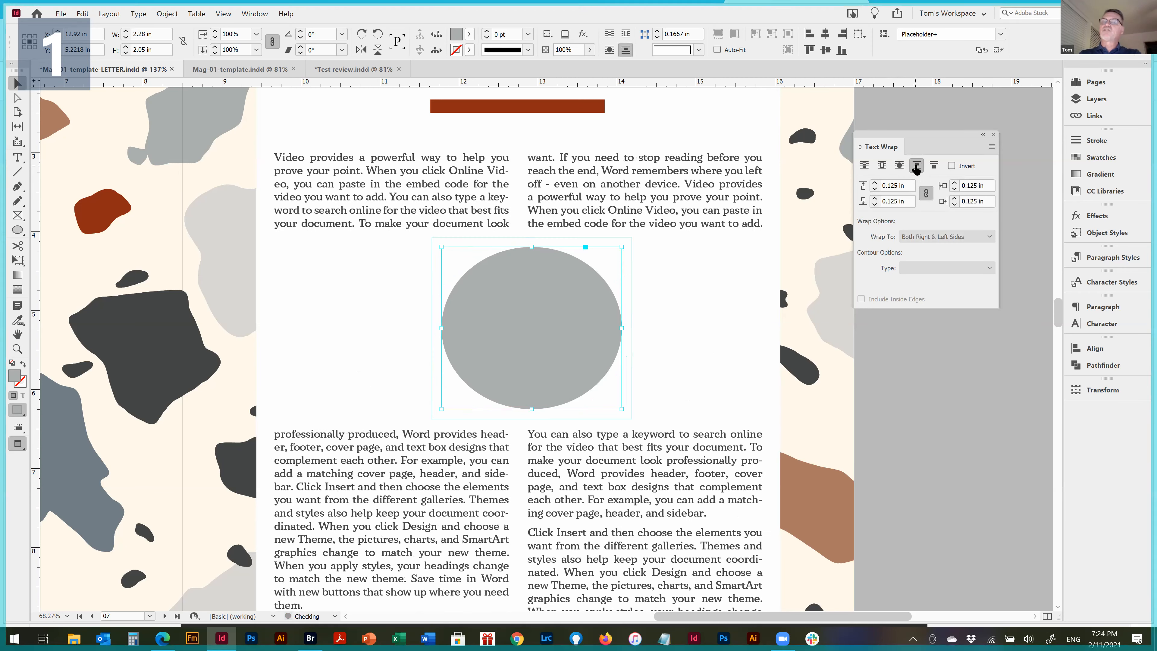
click(935, 167)
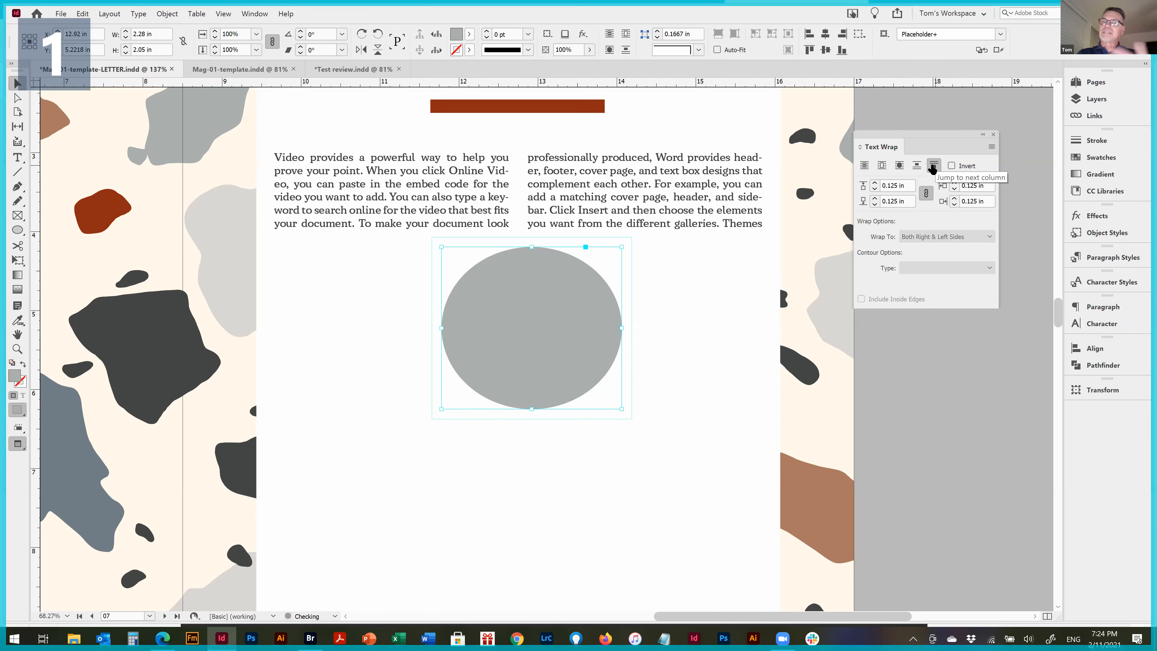
click(915, 167)
click(899, 166)
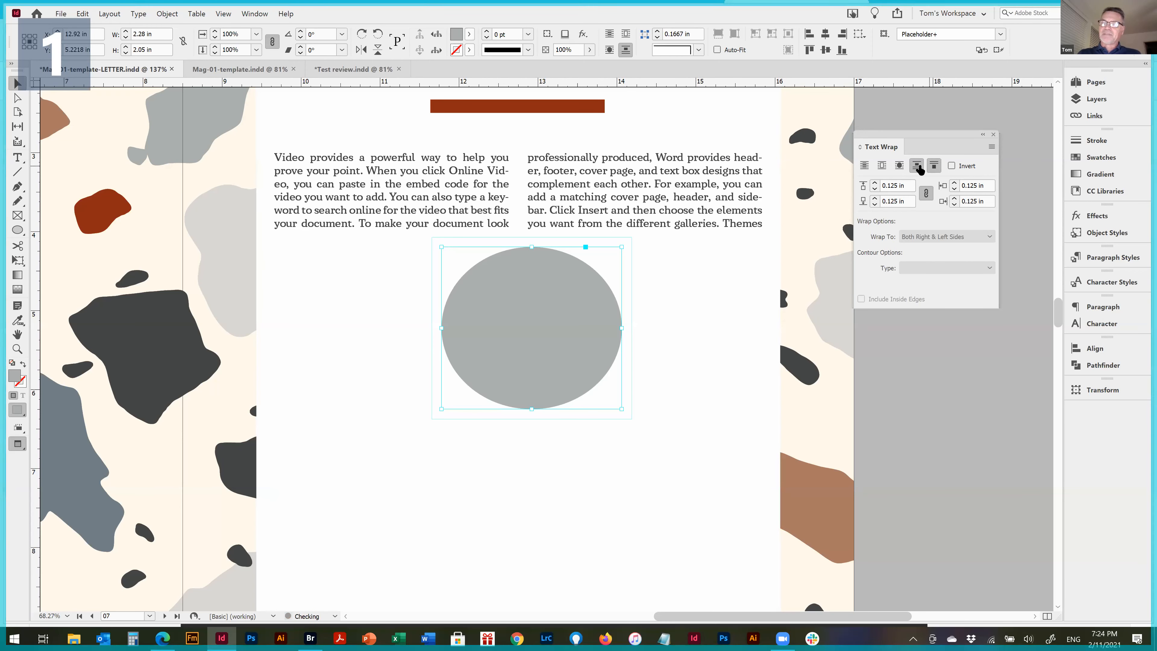
click(899, 168)
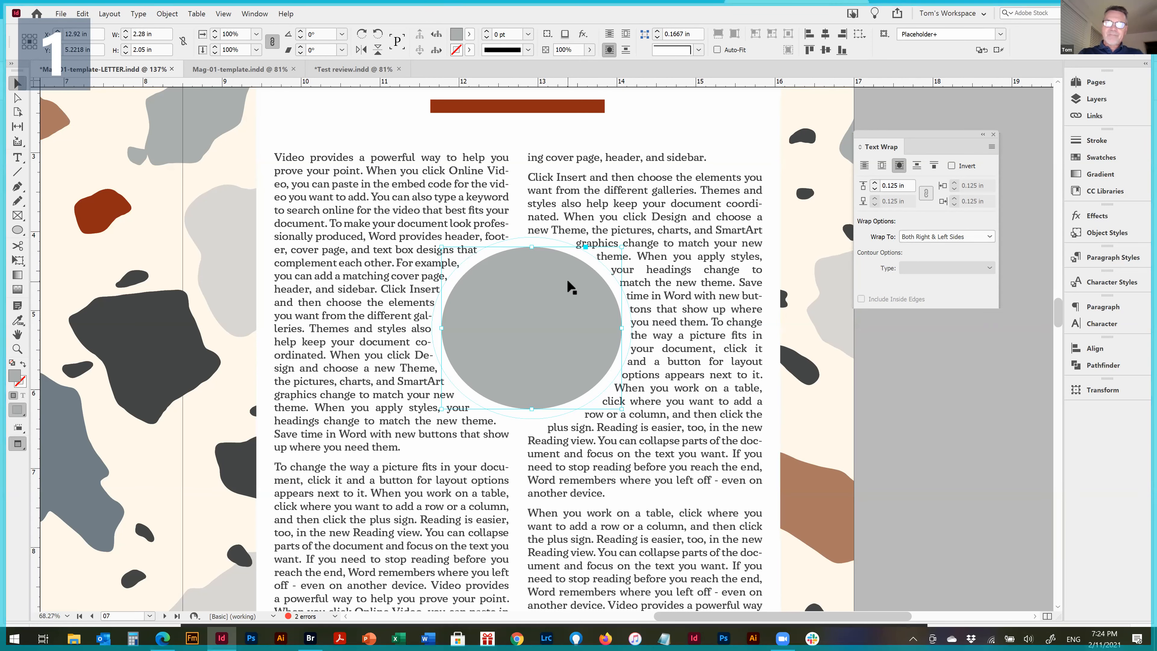
Delete the ellipse and undo the deletion, and view its Wrap To options without changing the setting
key(Delete)
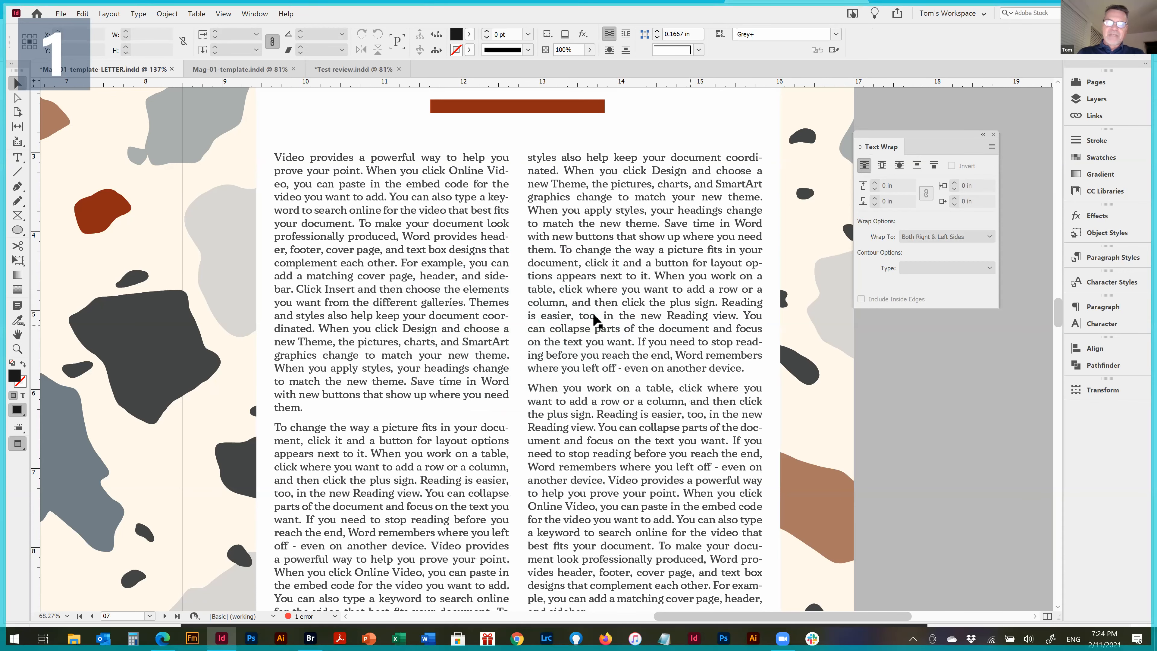
key(ctrl+z)
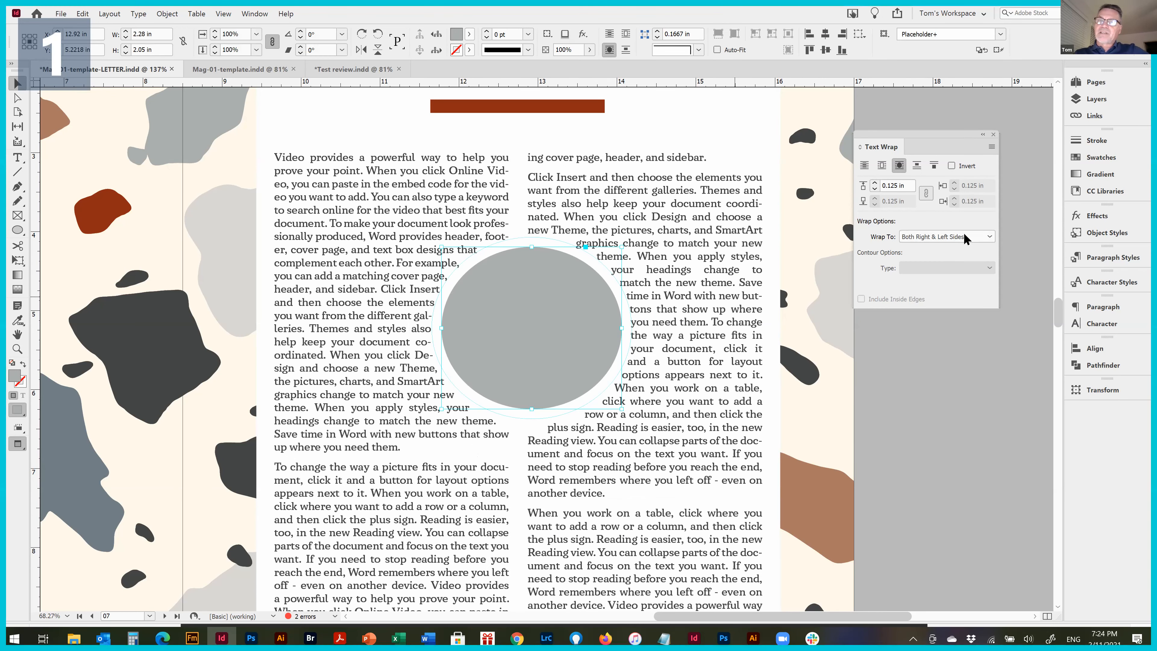
click(990, 236)
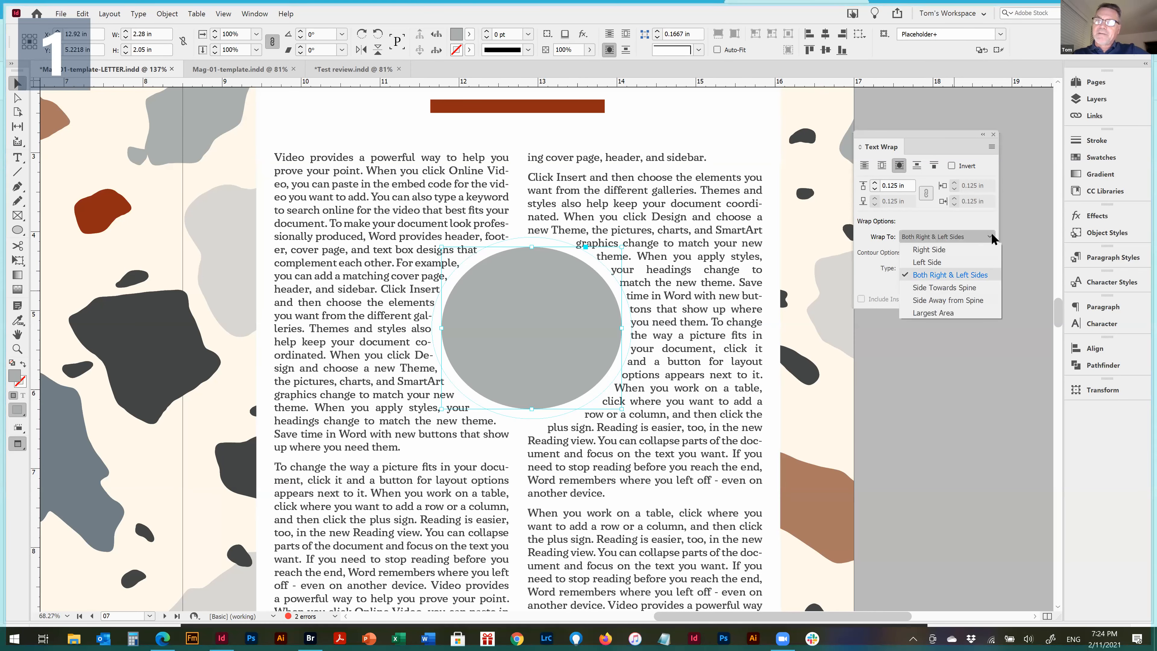
click(960, 218)
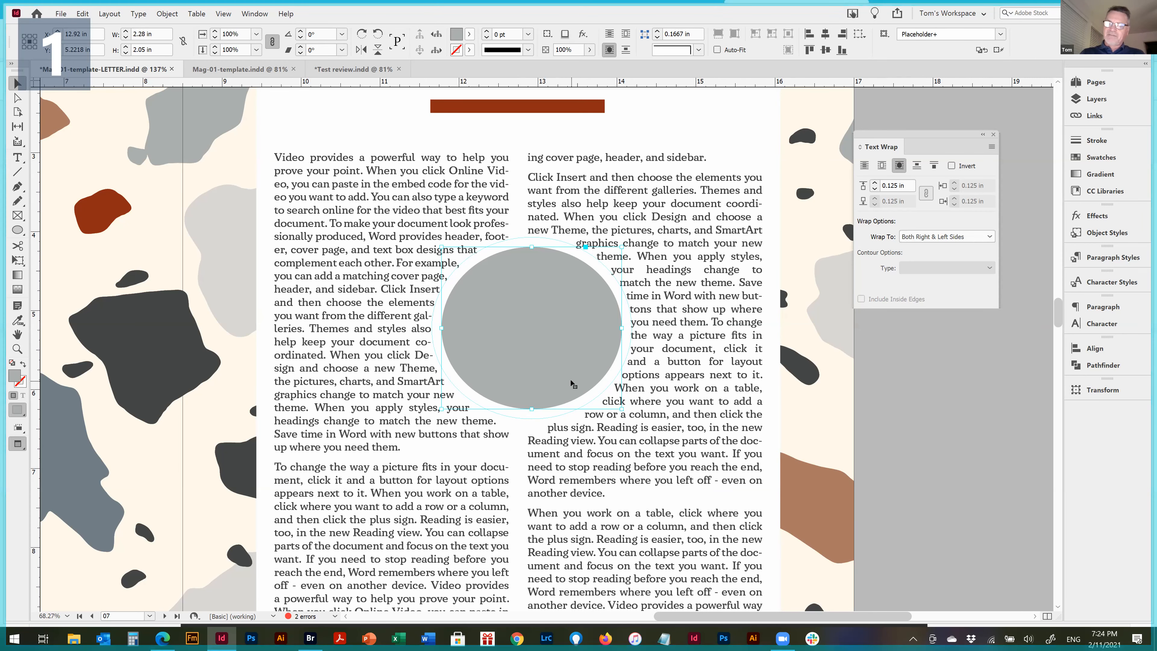
Delete the gray ellipse between the two text columns
key(Delete)
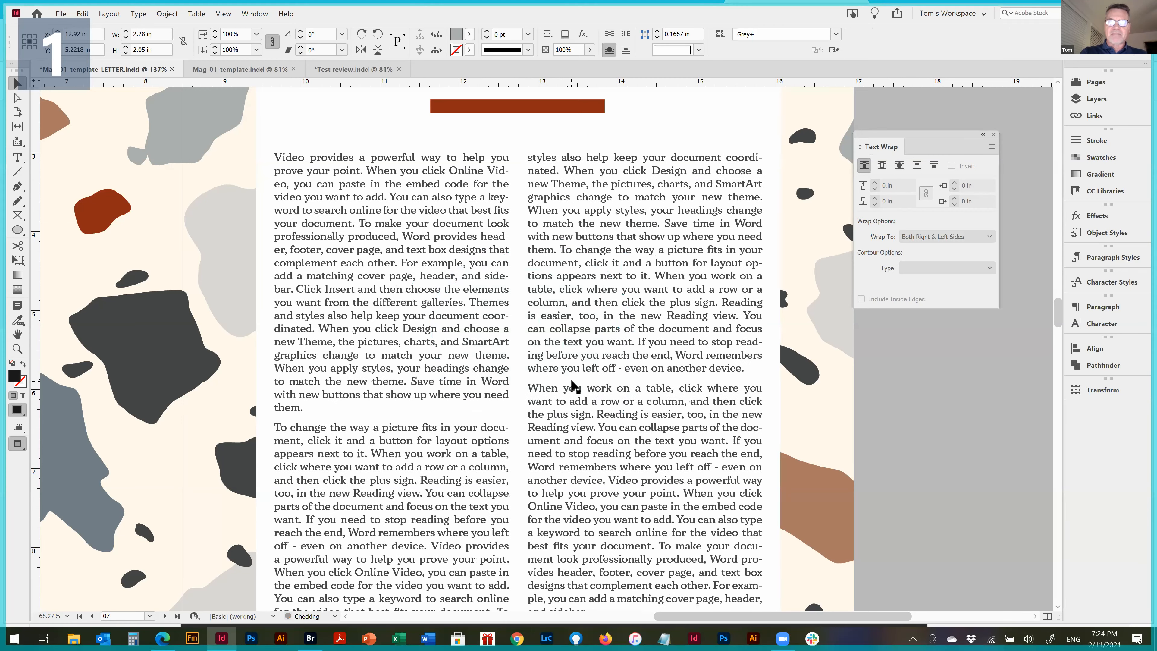
key(ctrl+alt+0)
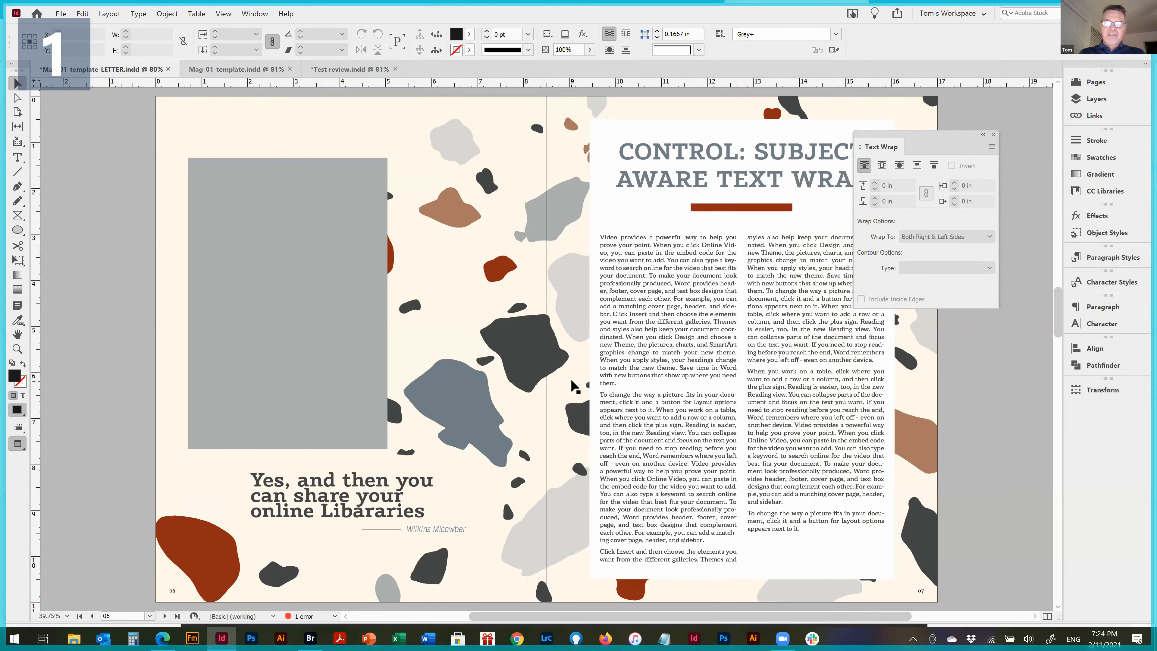
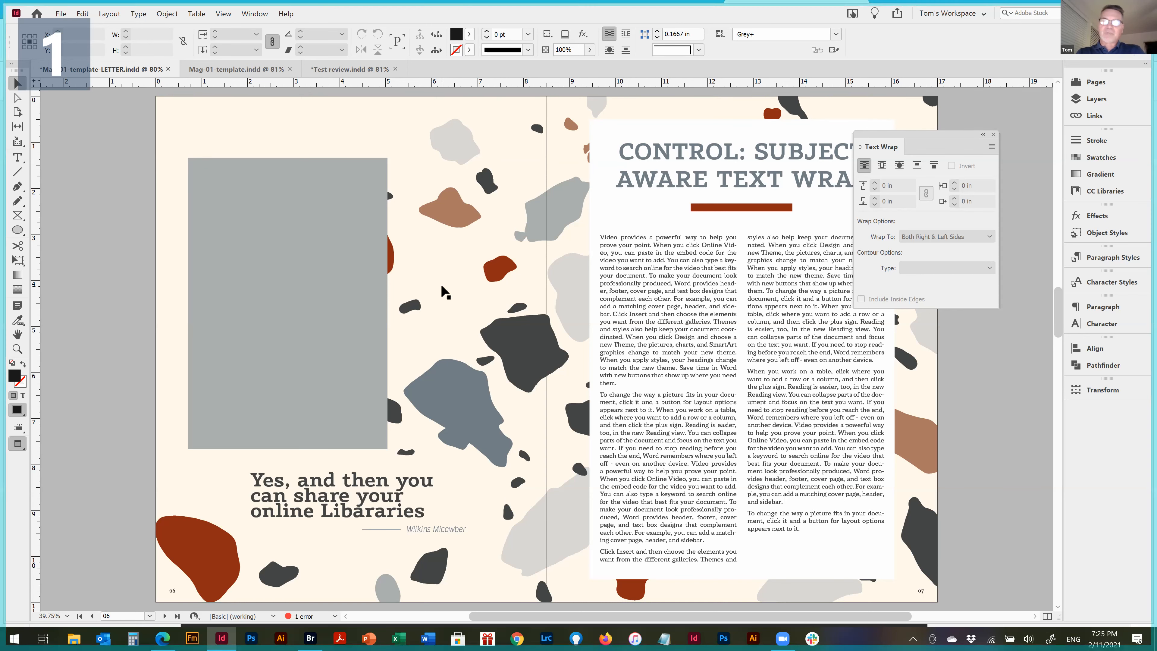
Place Bicyclists, blue sky.jpg over the two body text columns, about 6.25 by 4.15 in, with nothing selected beforehand
click(624, 268)
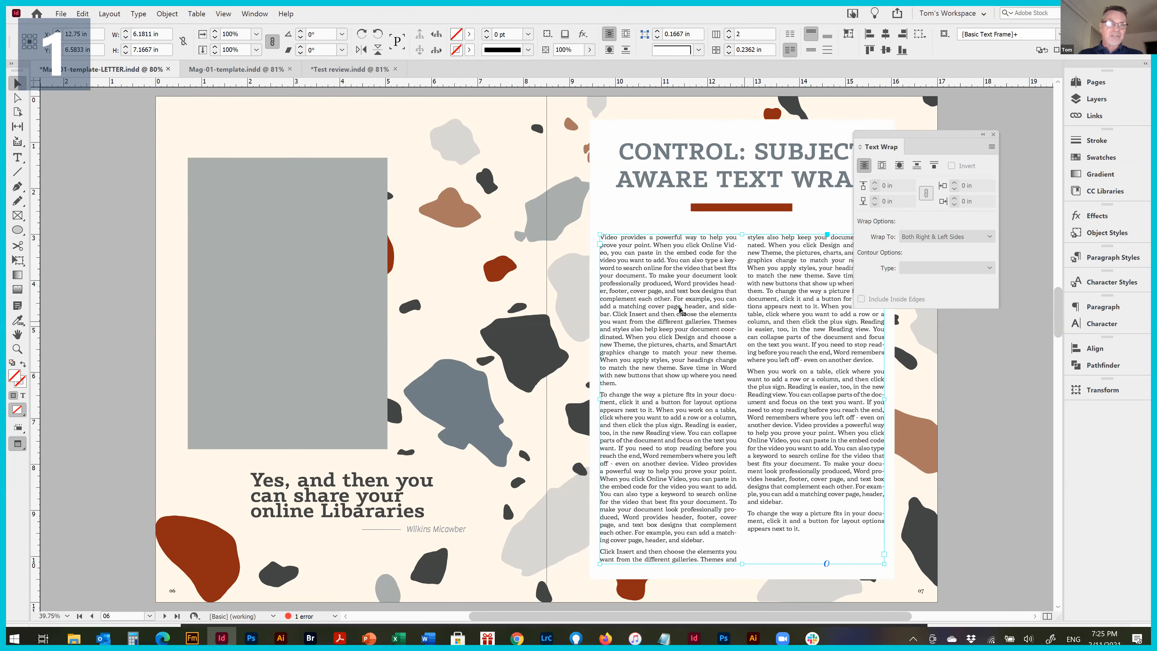
click(83, 13)
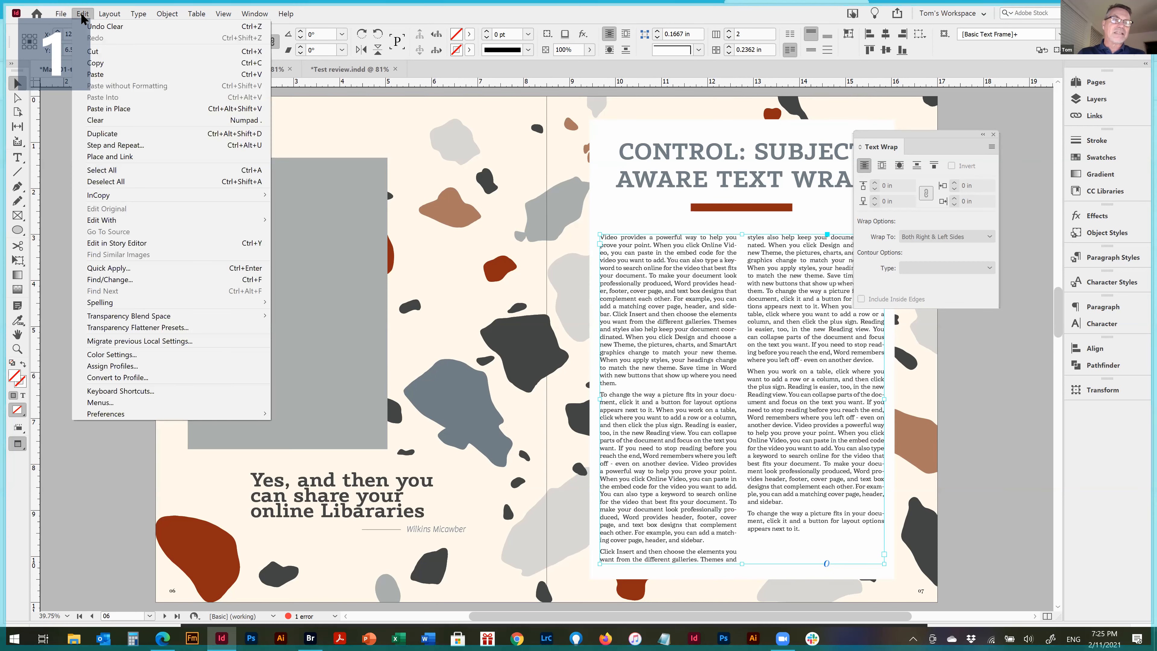
click(175, 189)
key(ctrl+d)
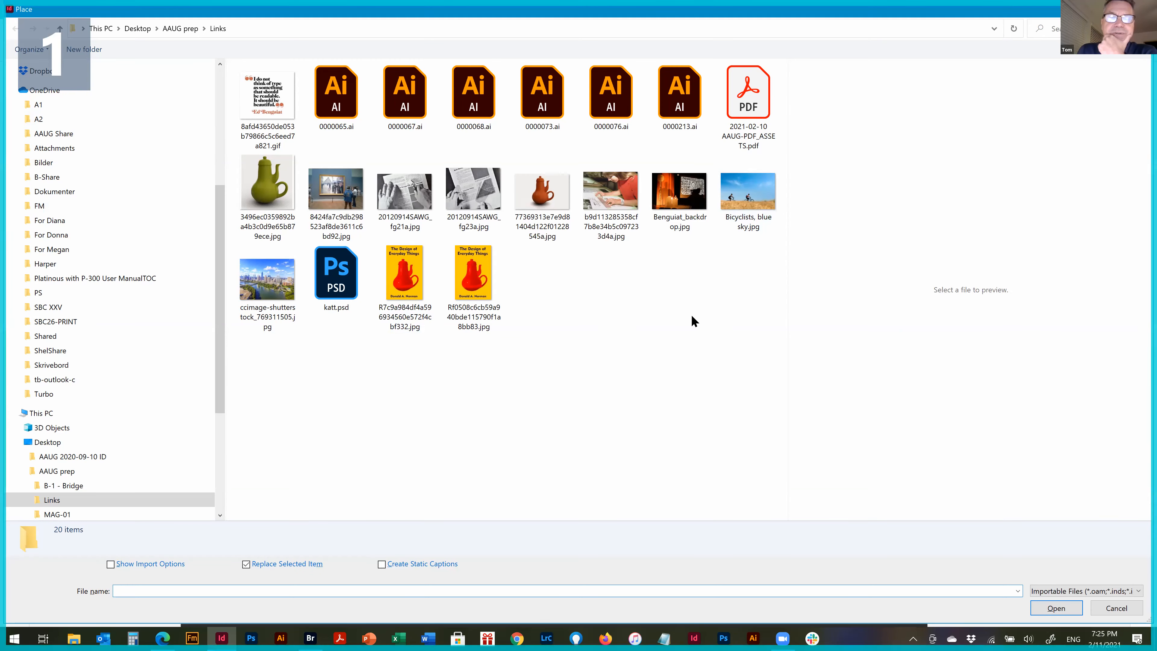
click(745, 206)
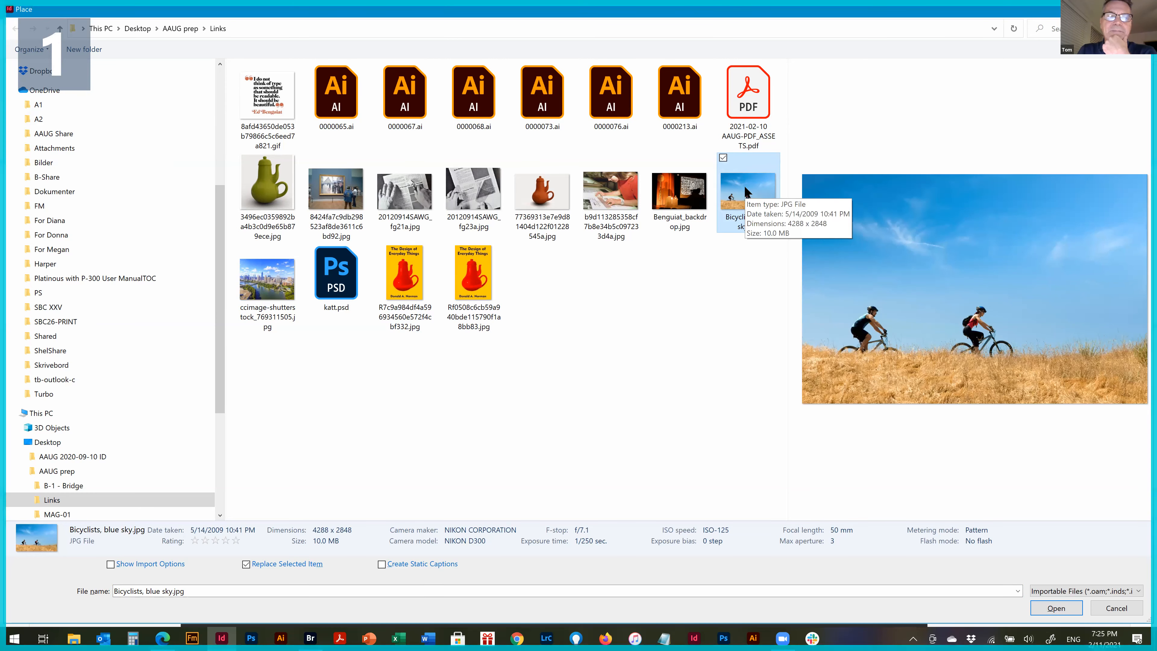
double_click(743, 202)
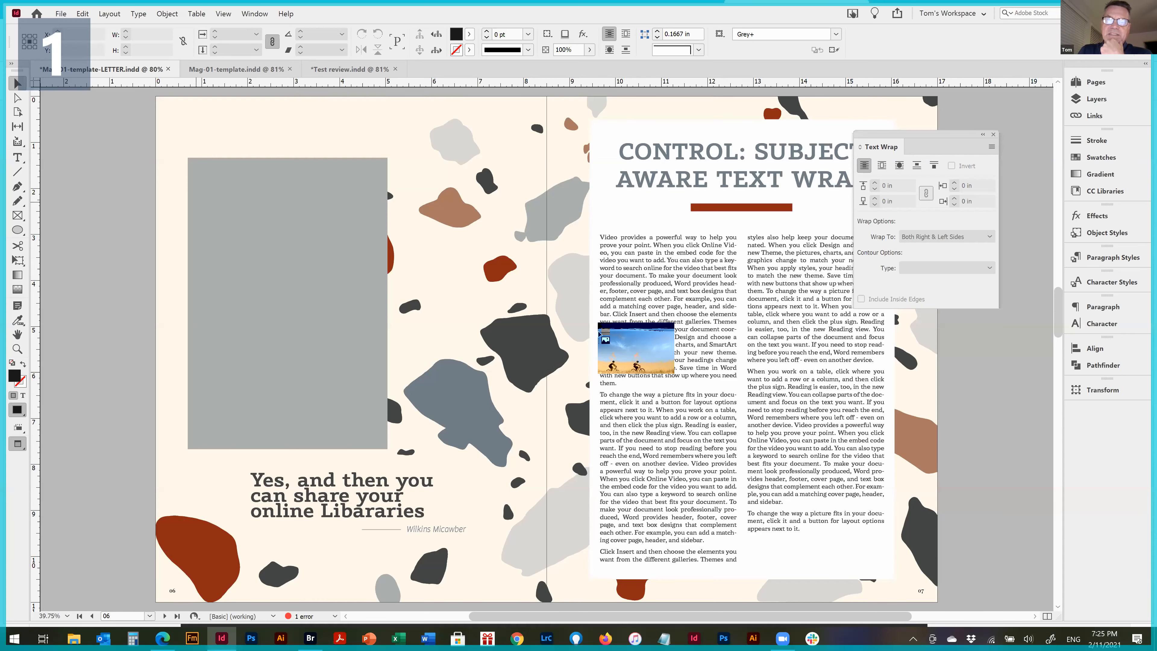
drag(597, 238, 891, 520)
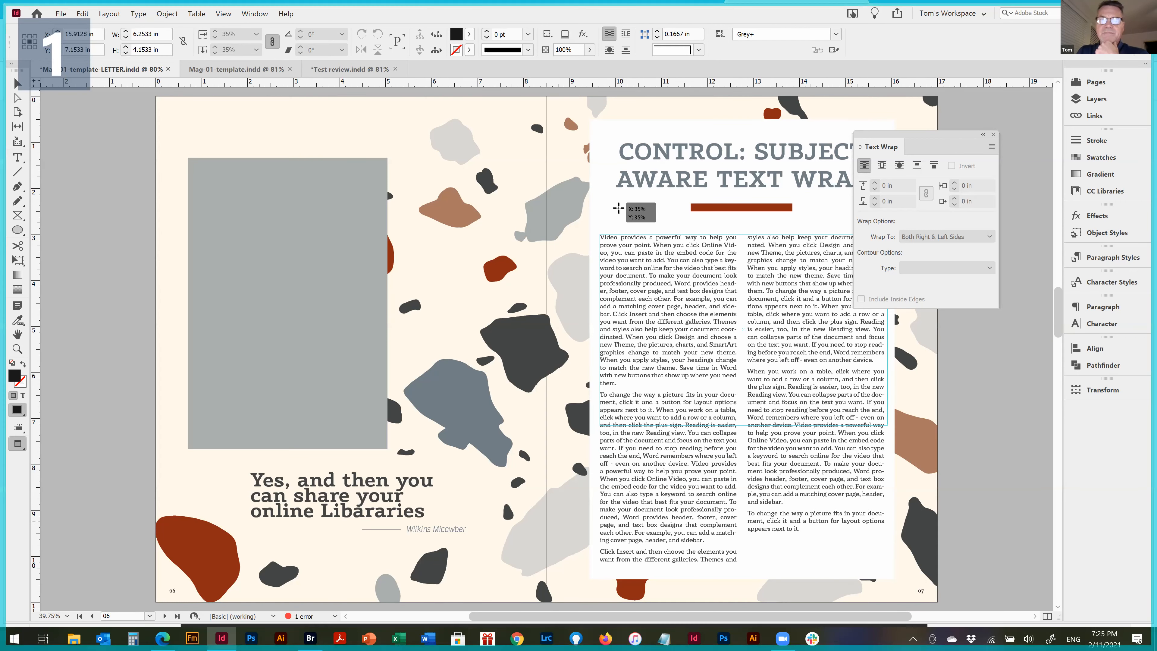
click(609, 227)
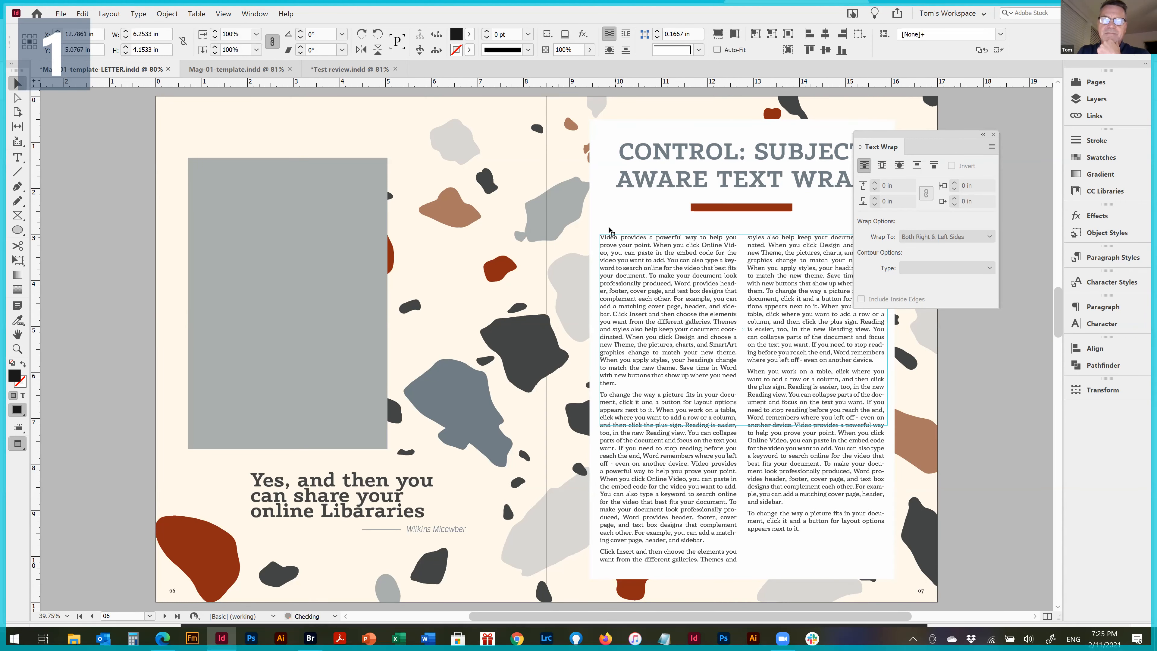
Extend the bicyclists picture frame down to about 7.17 in high and fill the frame proportionally with the photo
click(738, 410)
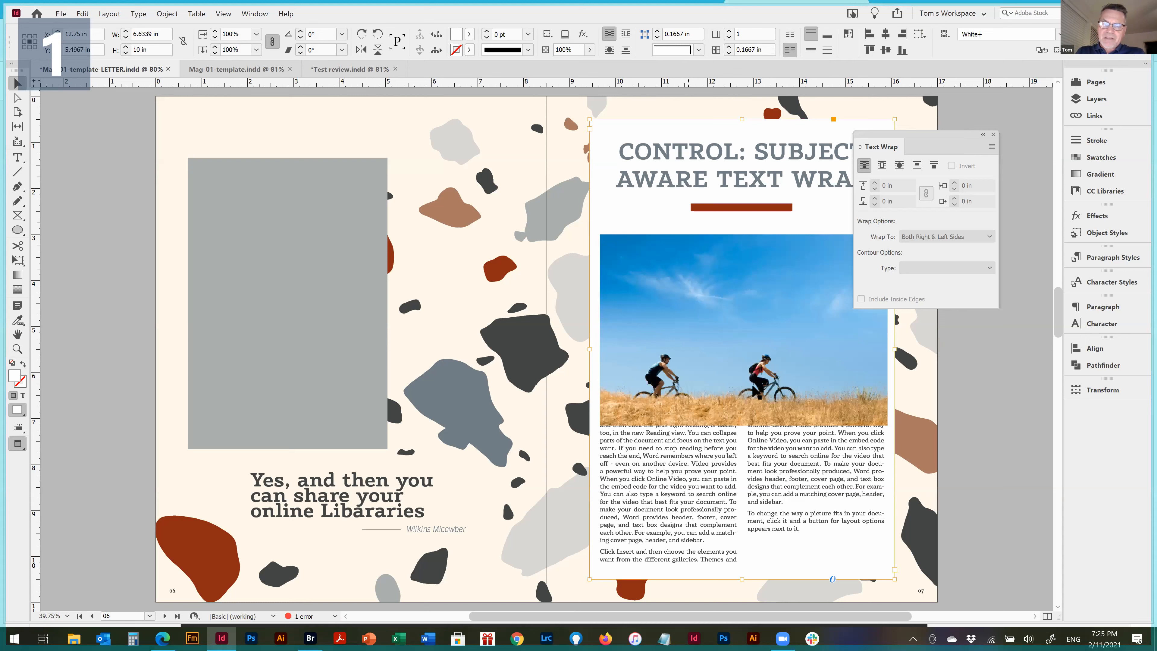
click(753, 424)
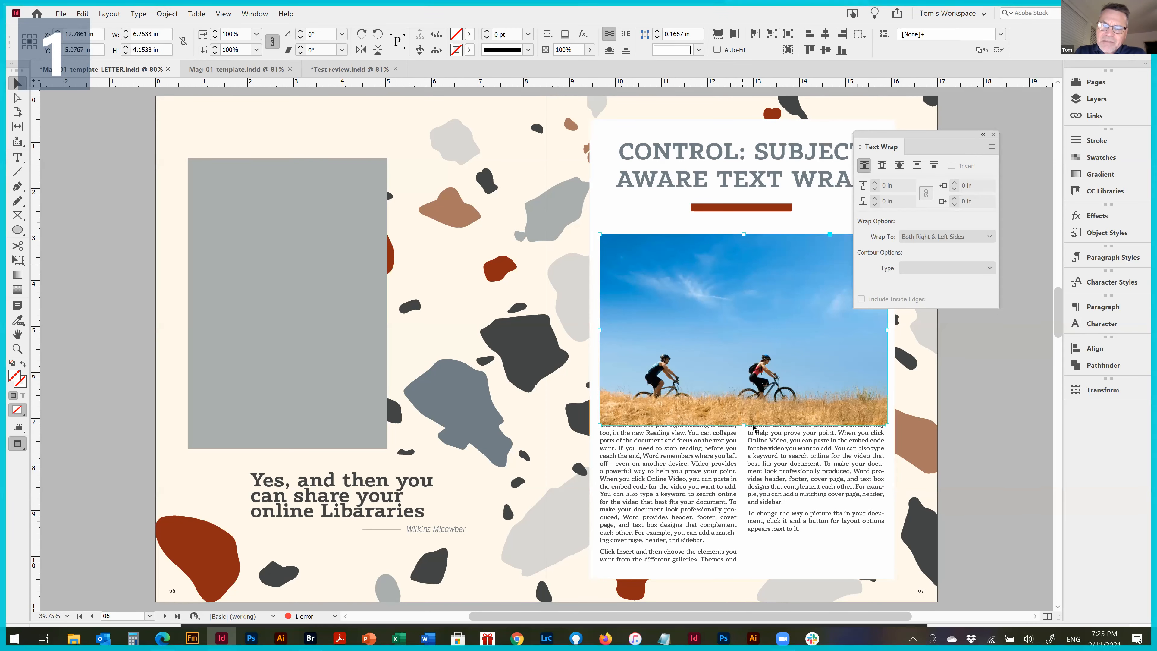
drag(744, 424, 754, 564)
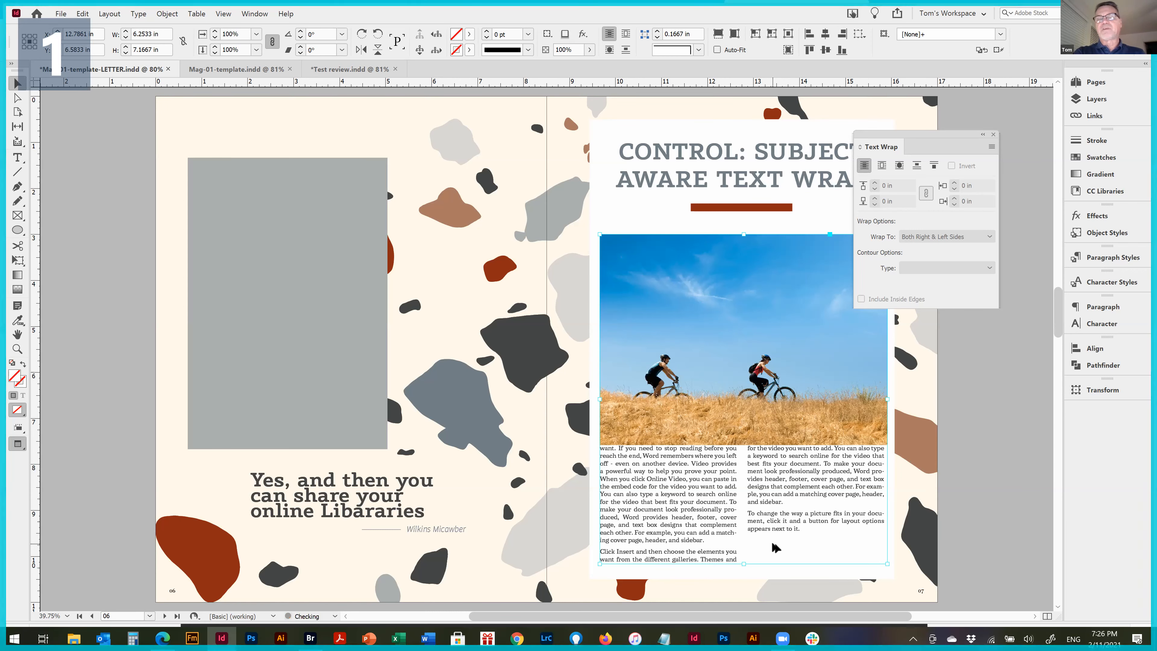
key(ctrl+alt+shift+e)
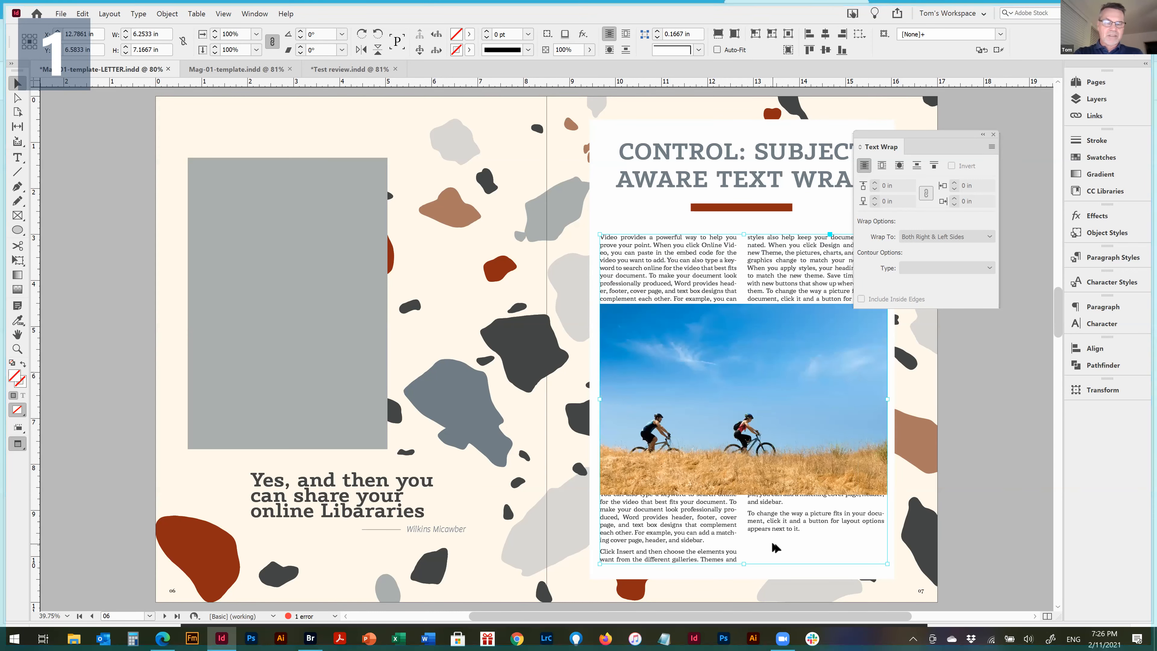
key(ctrl+alt+shift+c)
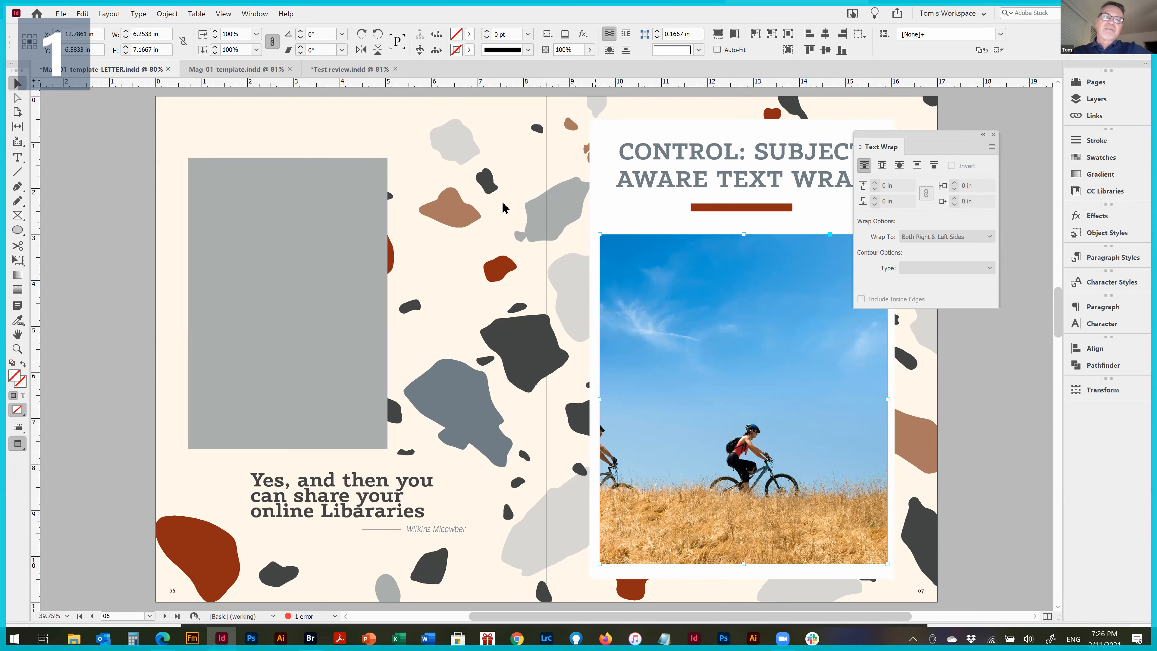
View the Fitting commands available for the bicyclists picture without applying any
click(170, 14)
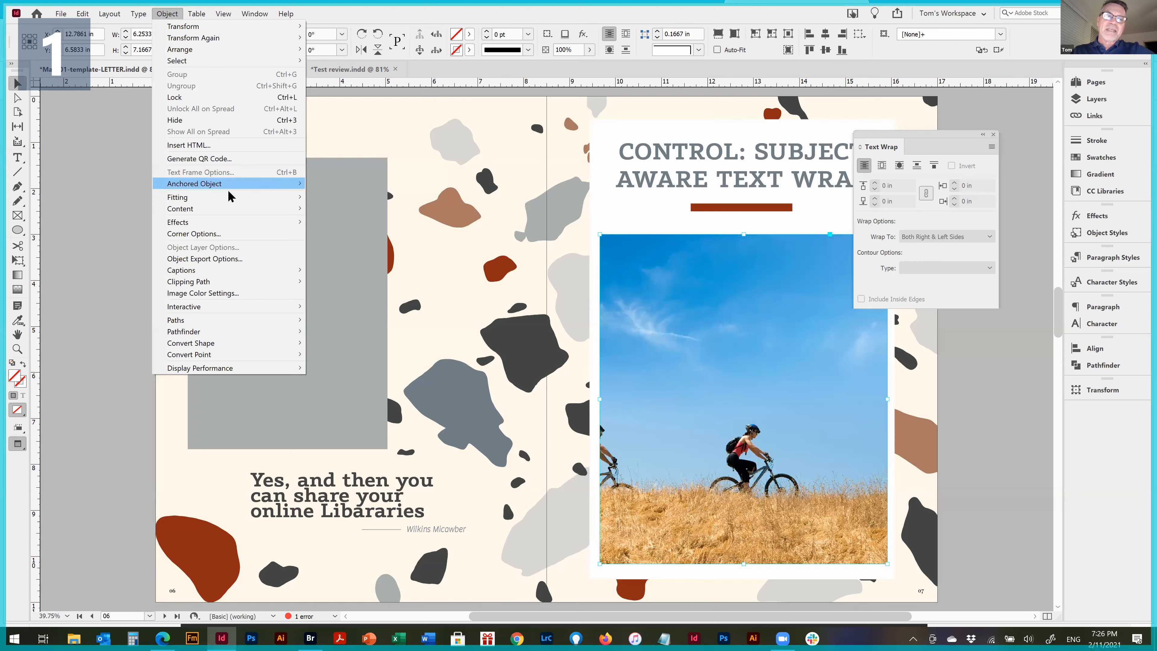
mouse_move(234, 197)
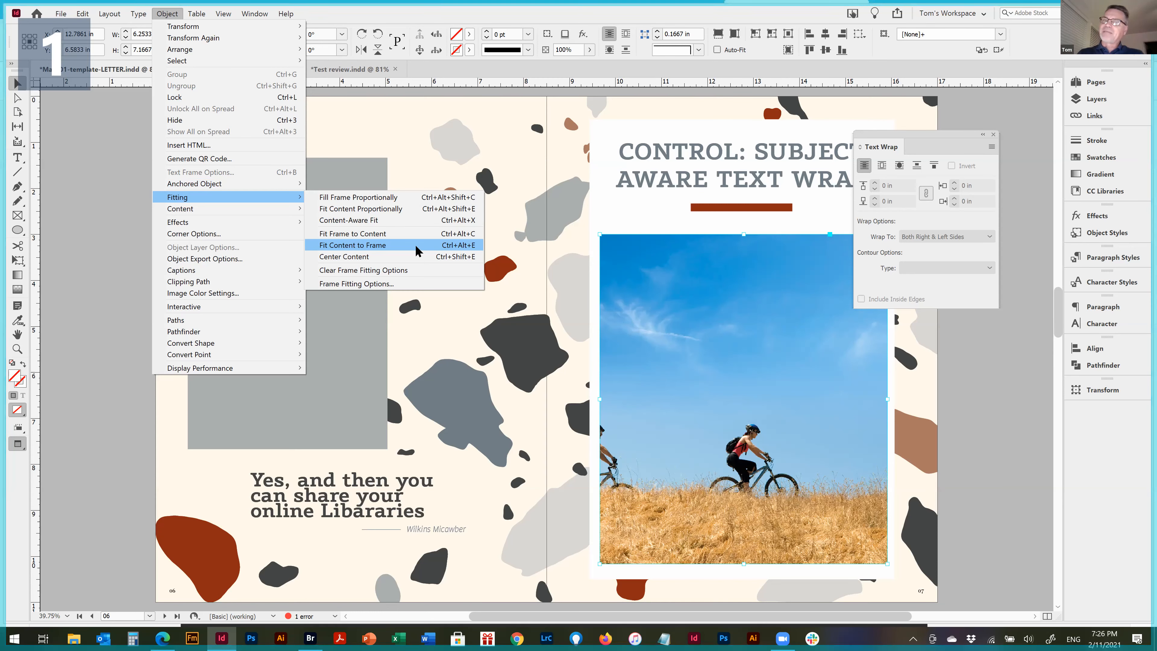
click(693, 207)
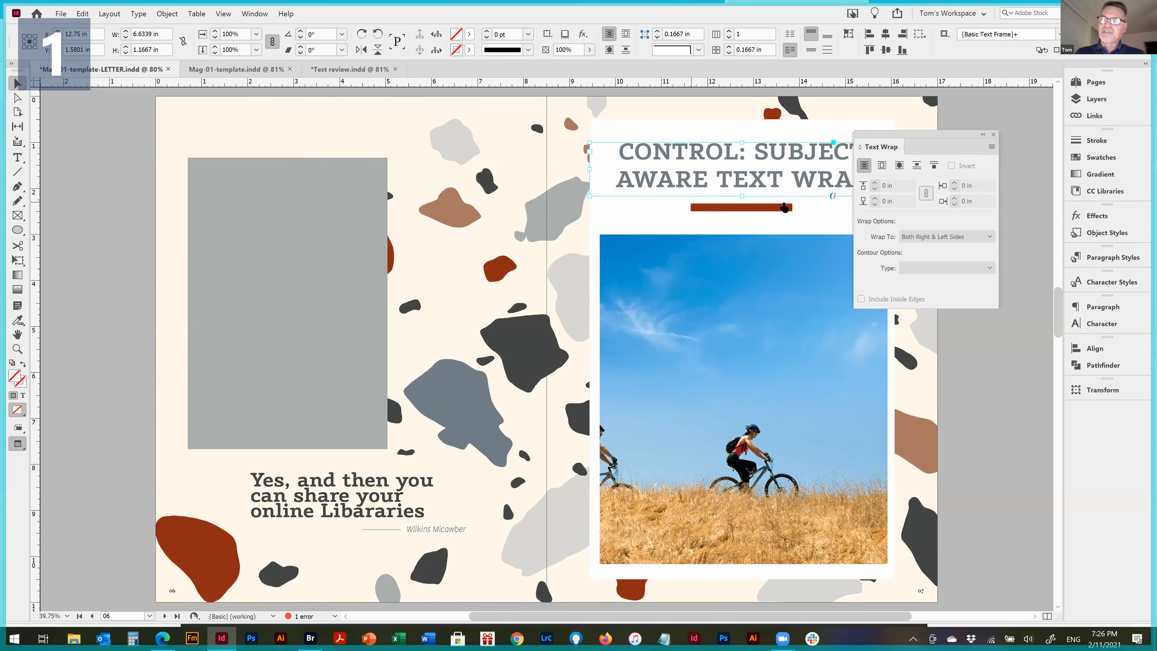
Move the Text Wrap panel clear of the docked panels, and put the bicyclists picture on the Graphic Elements Top layer behind the text
drag(948, 134, 1042, 98)
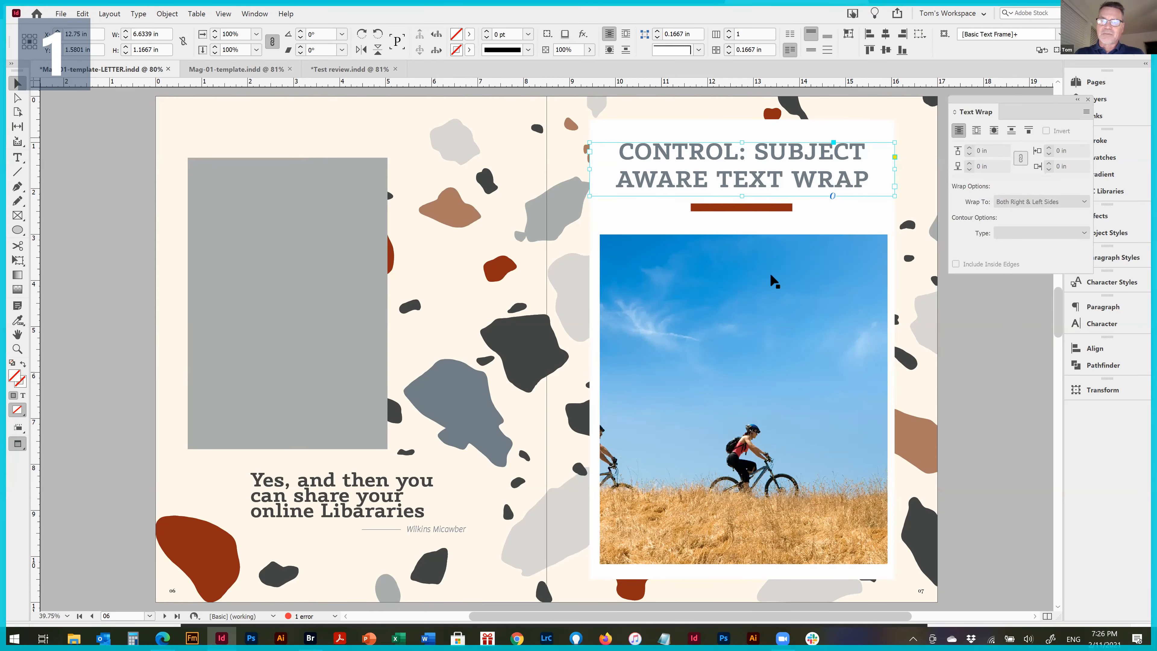
click(743, 294)
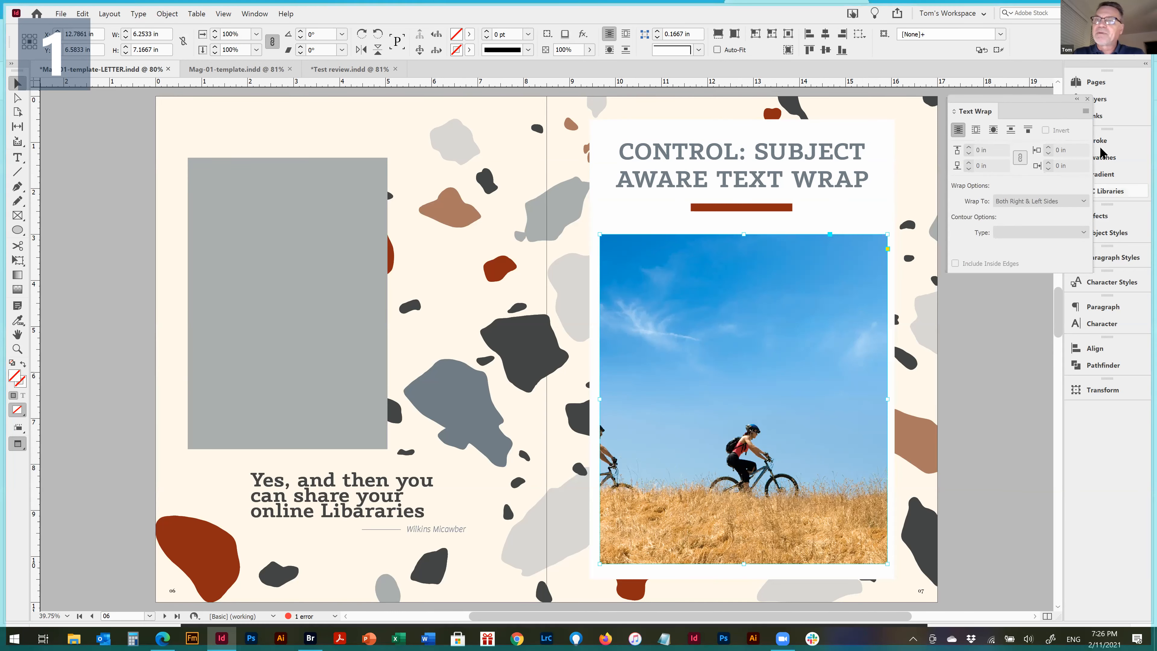
drag(1025, 101, 951, 78)
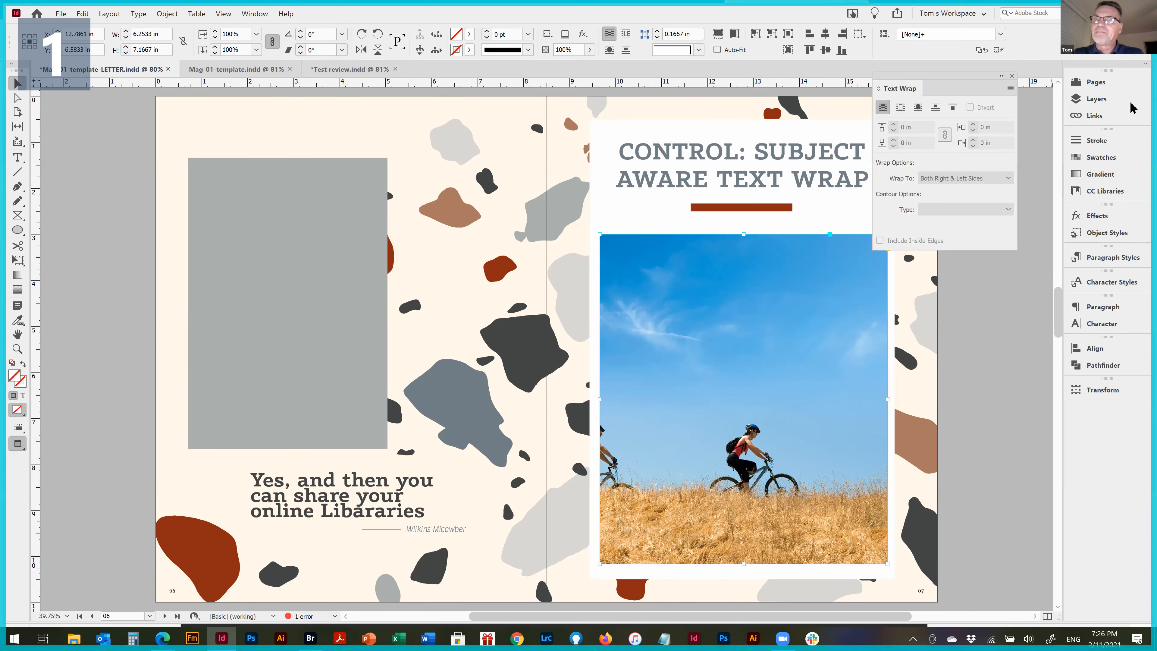
click(1099, 101)
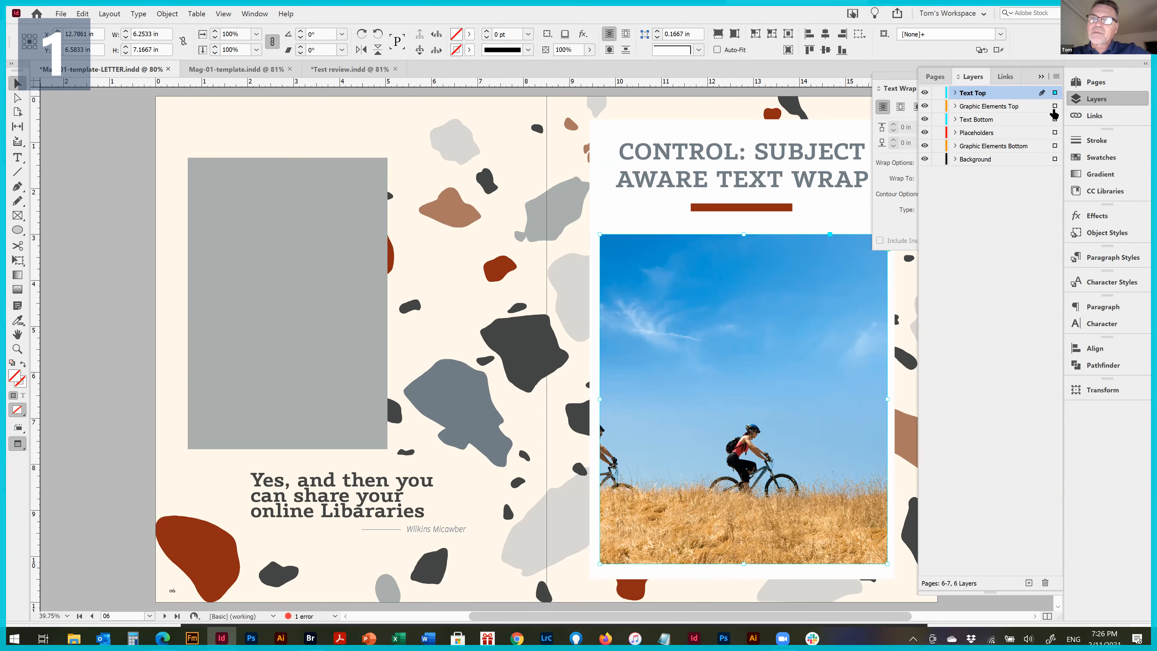
click(1055, 108)
drag(1056, 102, 1055, 106)
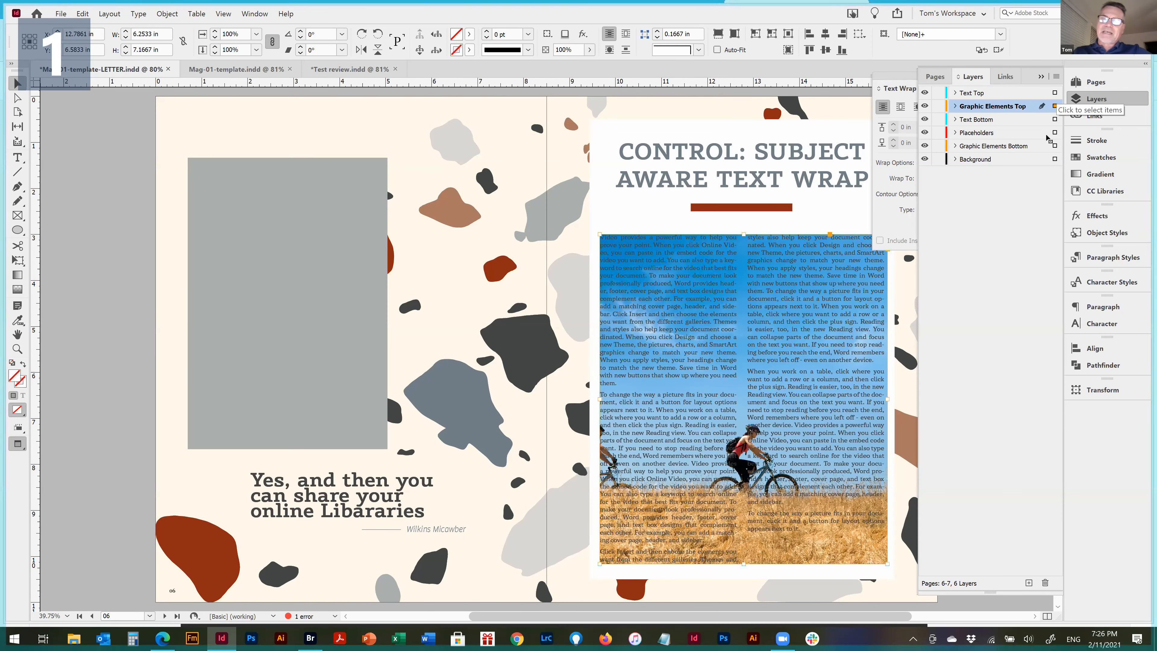
key(ctrl+space)
drag(564, 206, 886, 546)
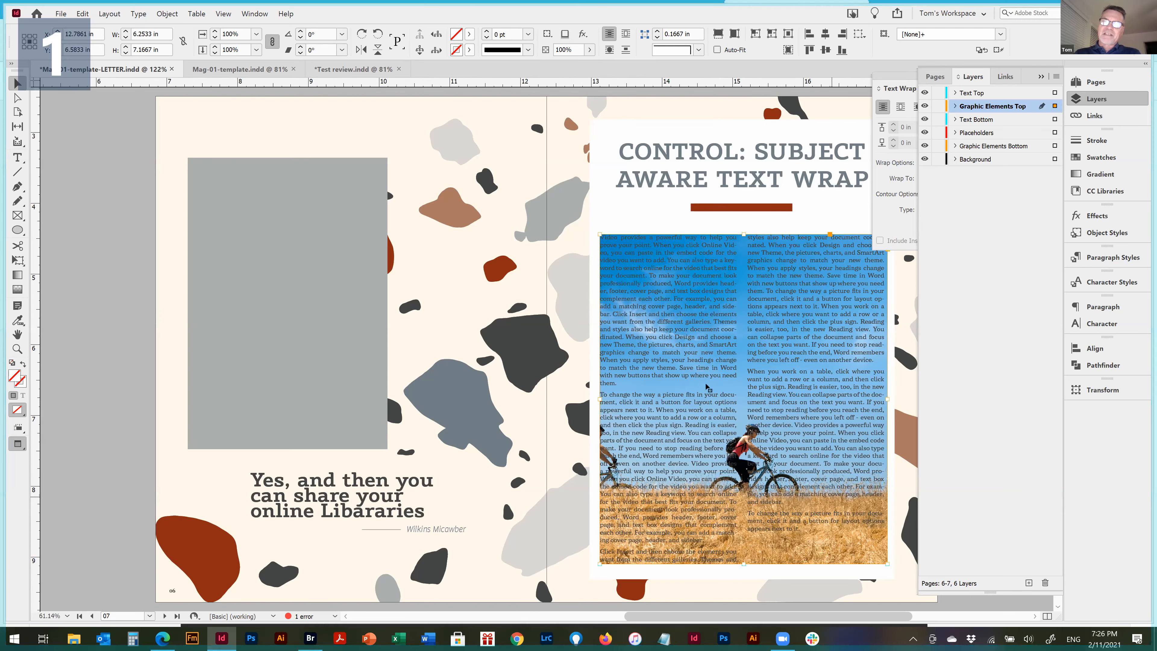
scroll(624, 326, down, 1)
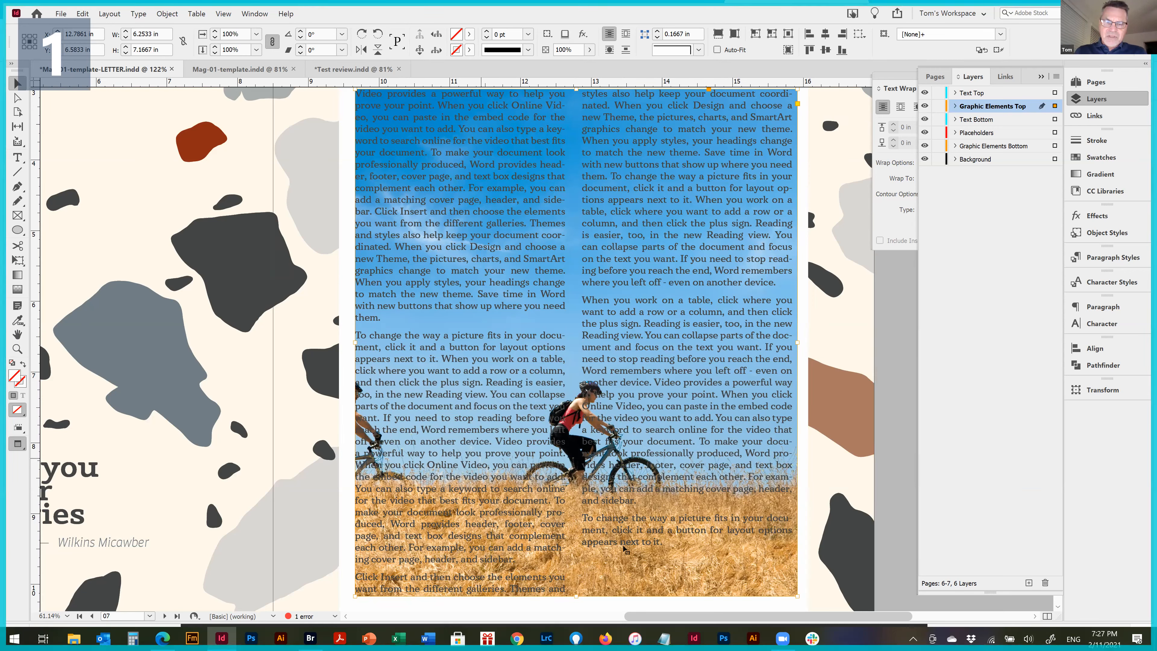
drag(576, 596, 574, 483)
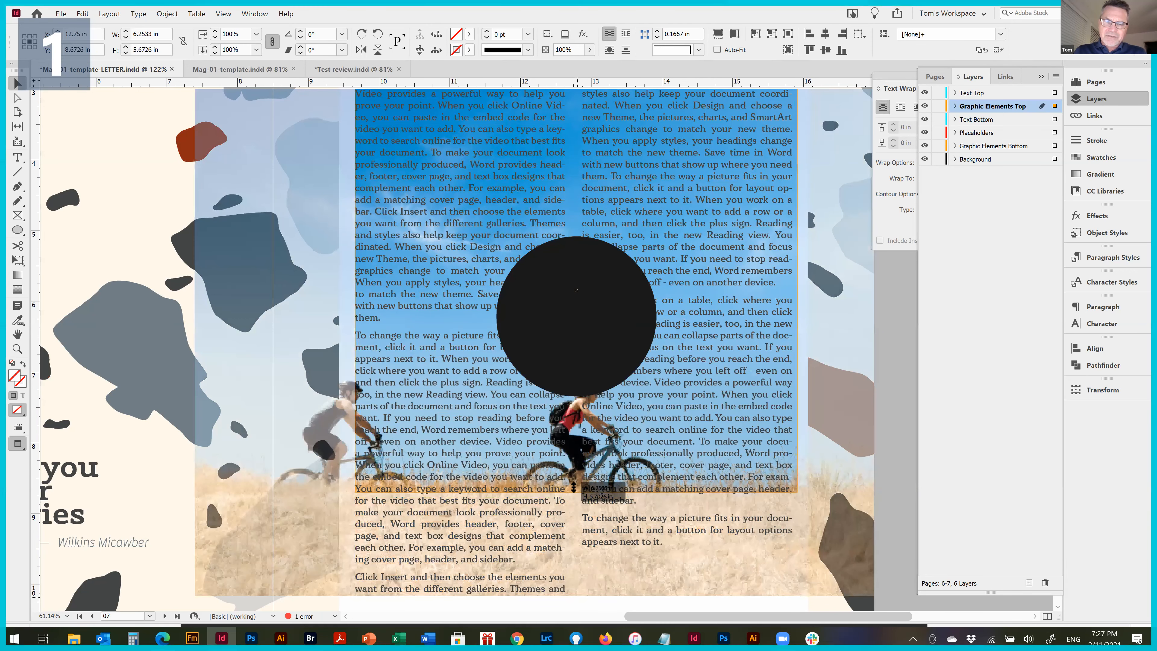
click(577, 252)
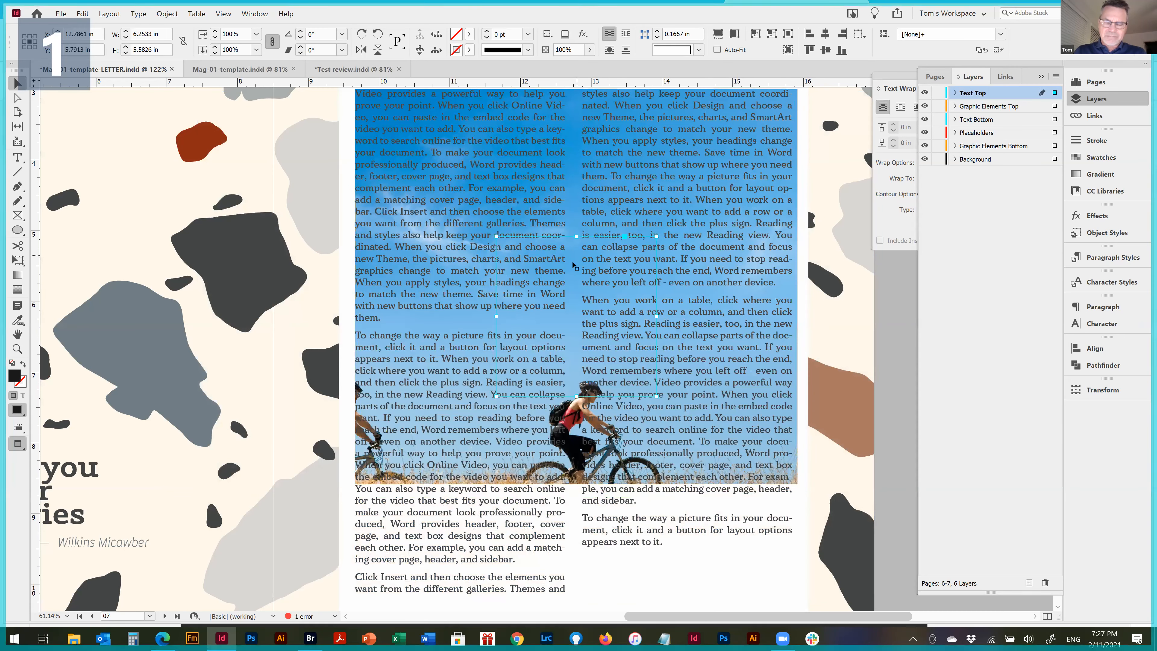
key(Delete)
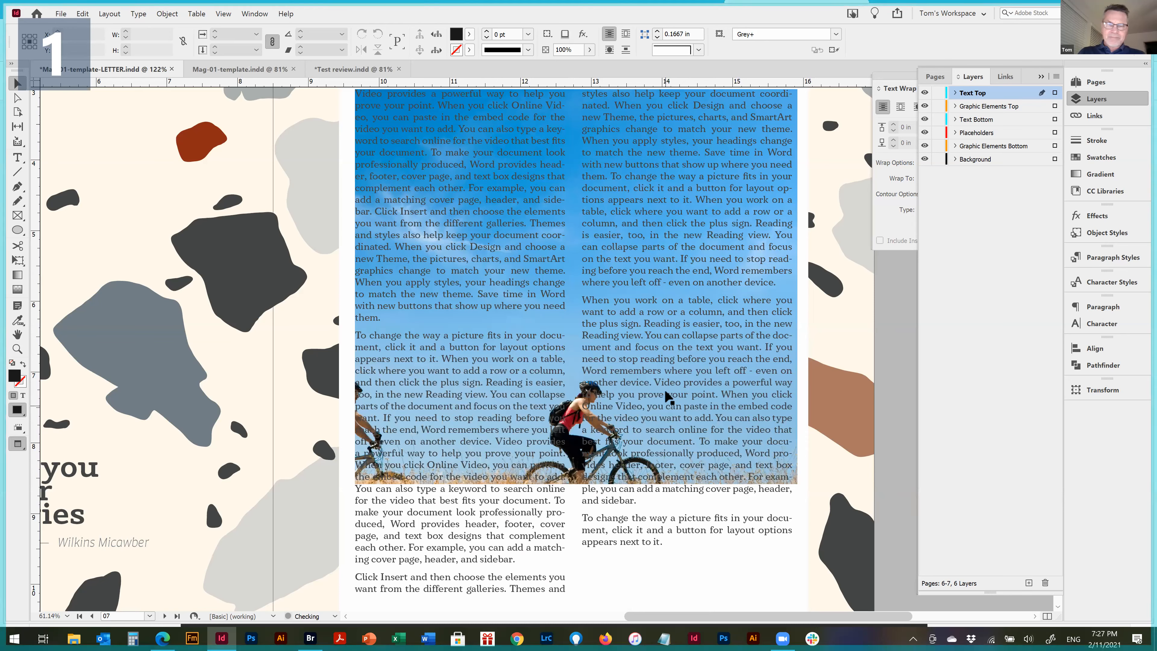
key(ctrl+z)
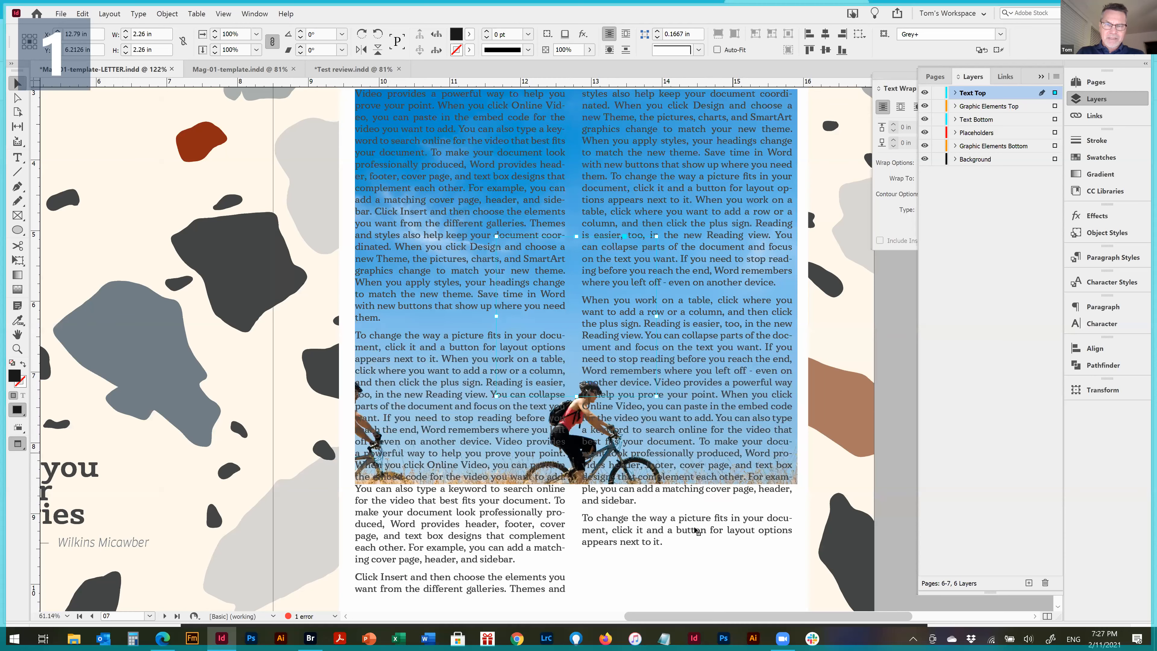
key(ctrl+z)
key(ctrl+z)
key(ctrl+z)
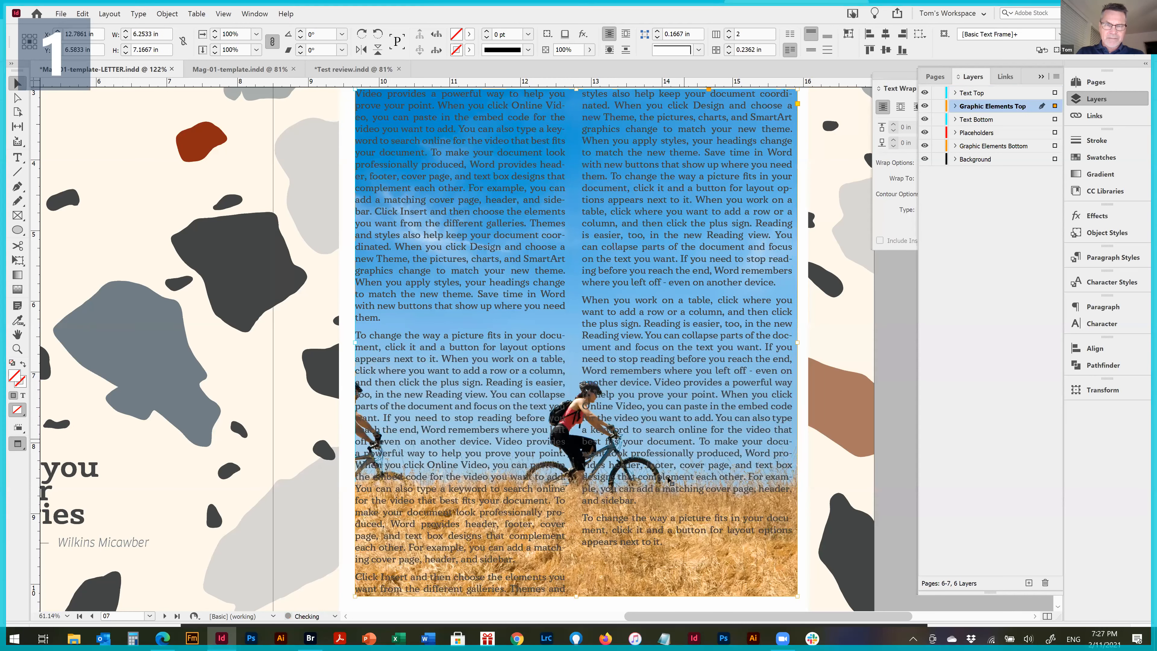
key(ctrl+z)
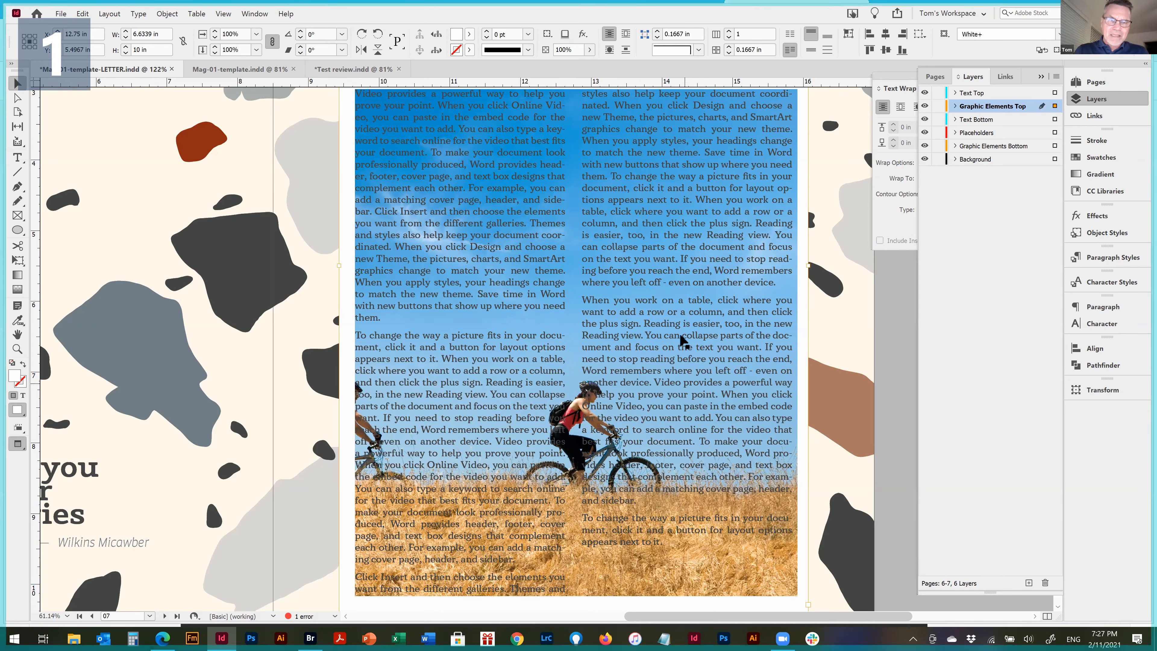
Shorten the body text frame from the bottom to about 5.39 in high, ending near the grass line, and delete the black circle
click(630, 348)
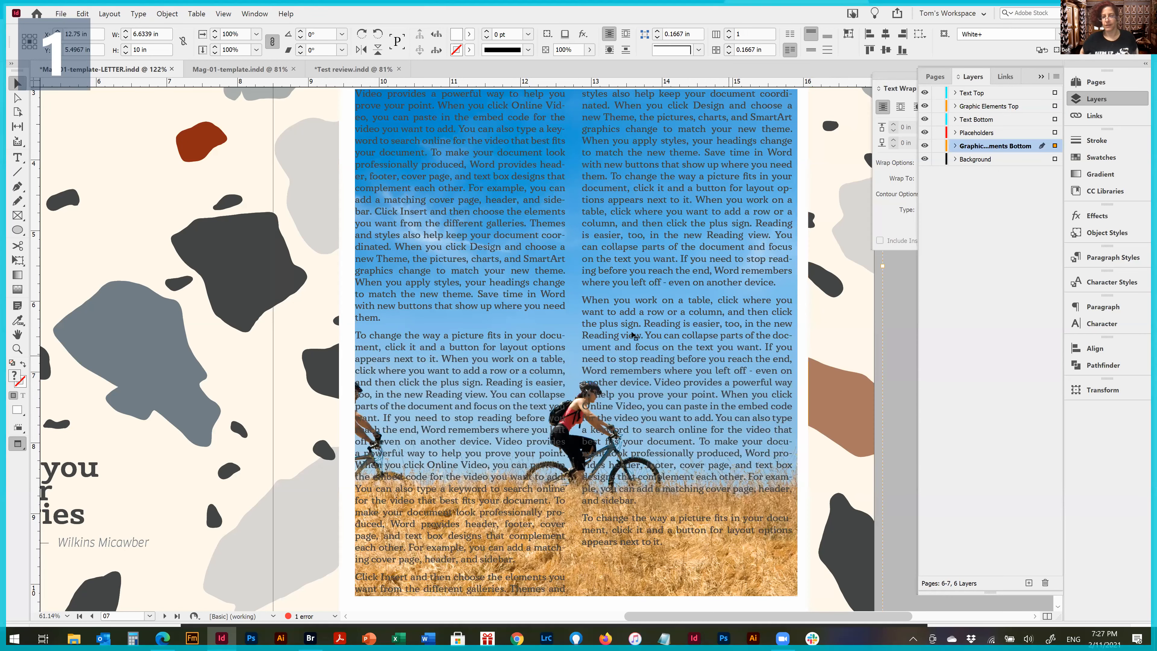
click(695, 399)
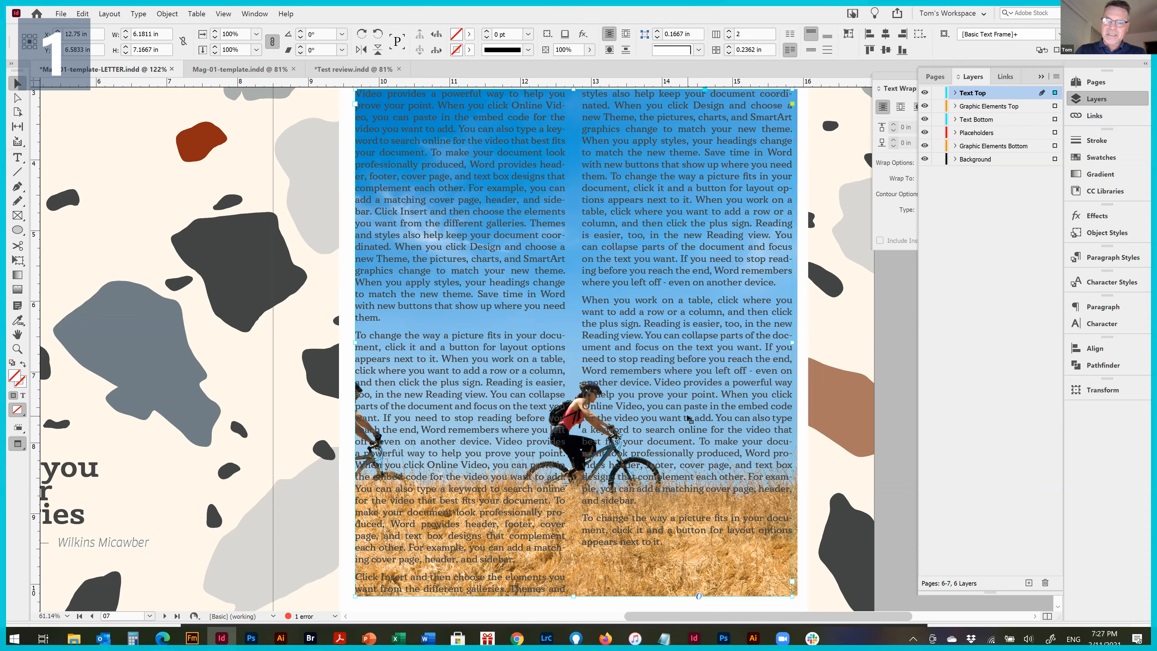
drag(573, 597, 794, 466)
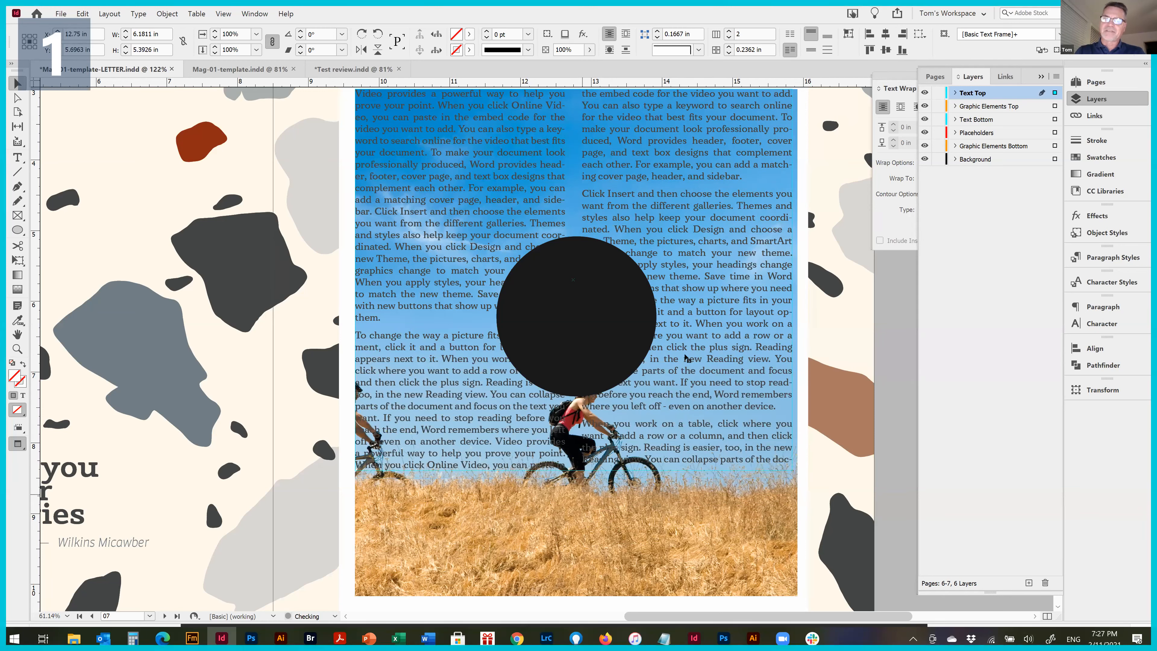
click(579, 299)
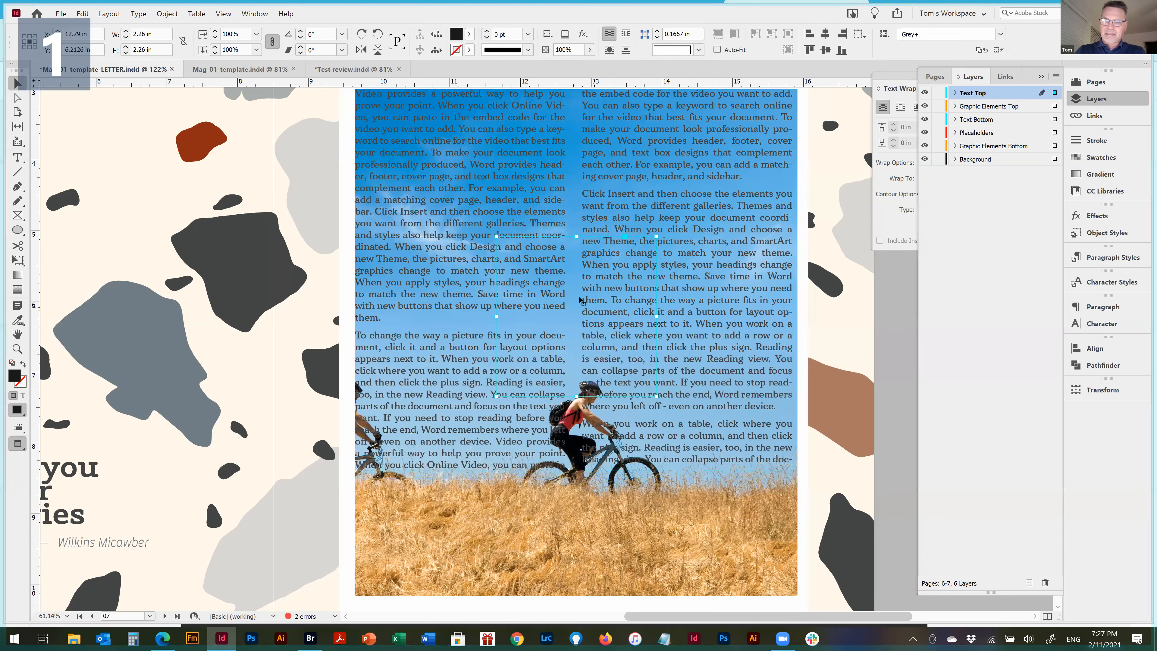
key(Delete)
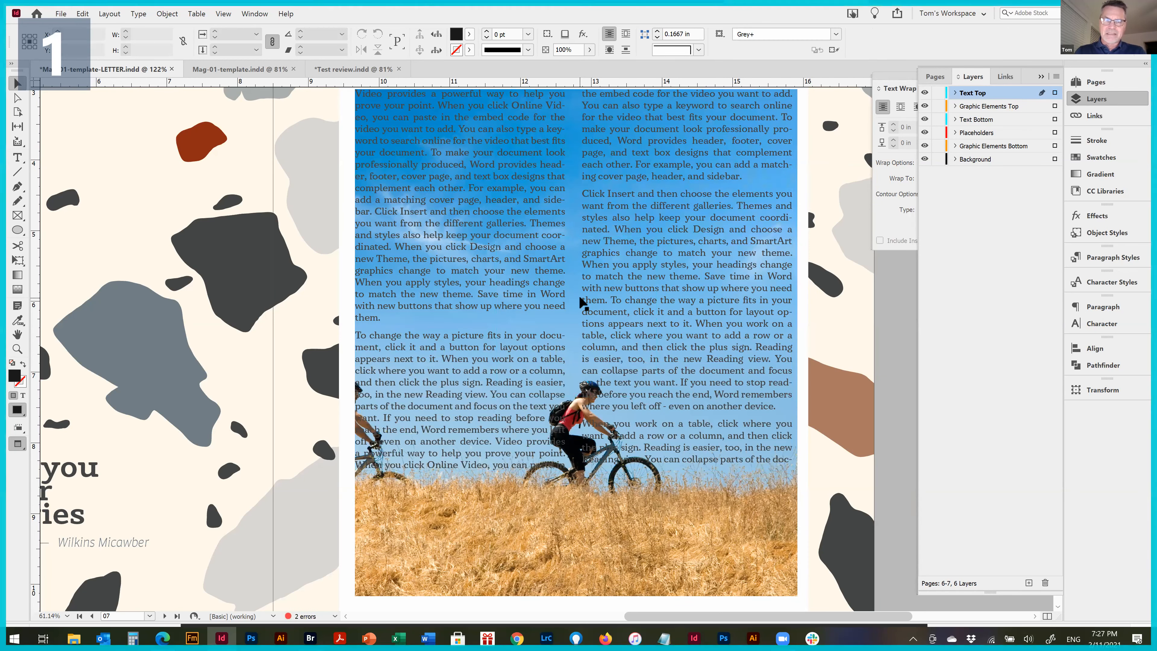
Narrow the body text frame from both sides to about 5.87 in wide so it sits inside the picture's edges
click(670, 266)
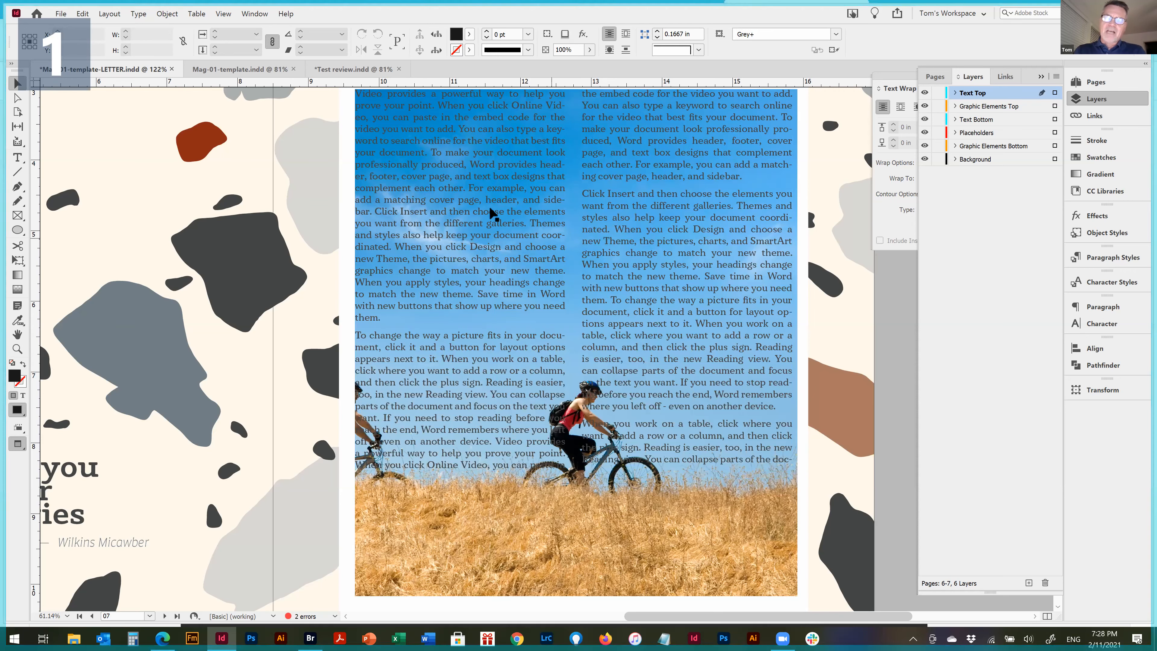
drag(357, 279, 370, 282)
drag(793, 280, 781, 281)
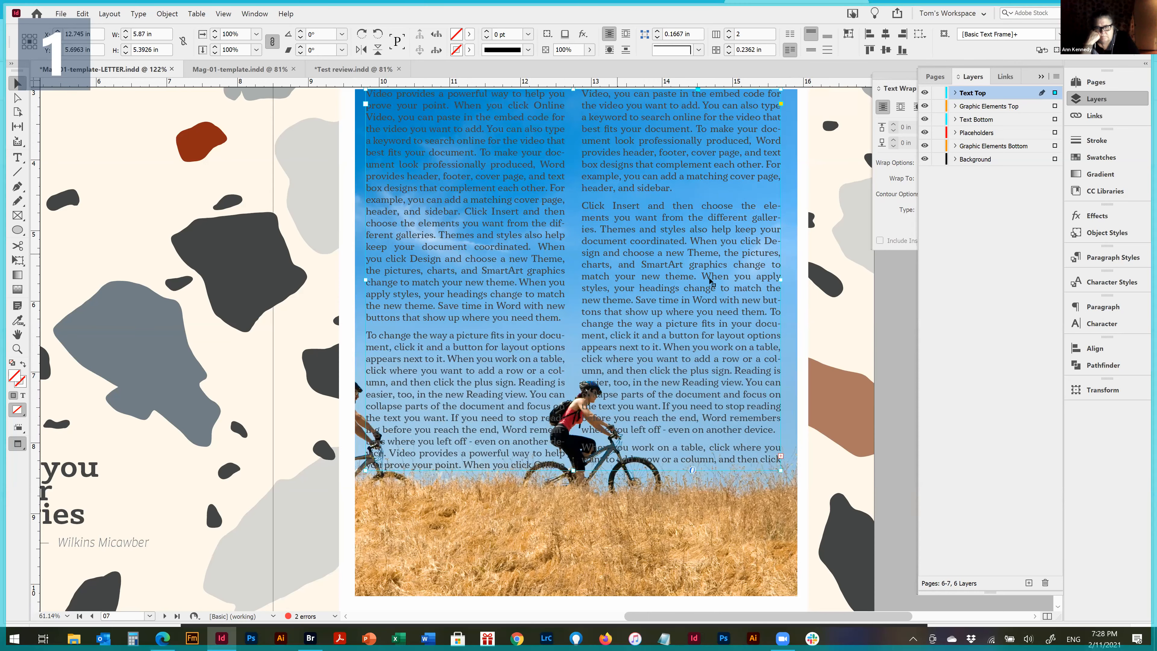
Select the bicyclists picture and move the expanded Text Wrap panel over the page, clear of the docked panels
key(ctrl+0)
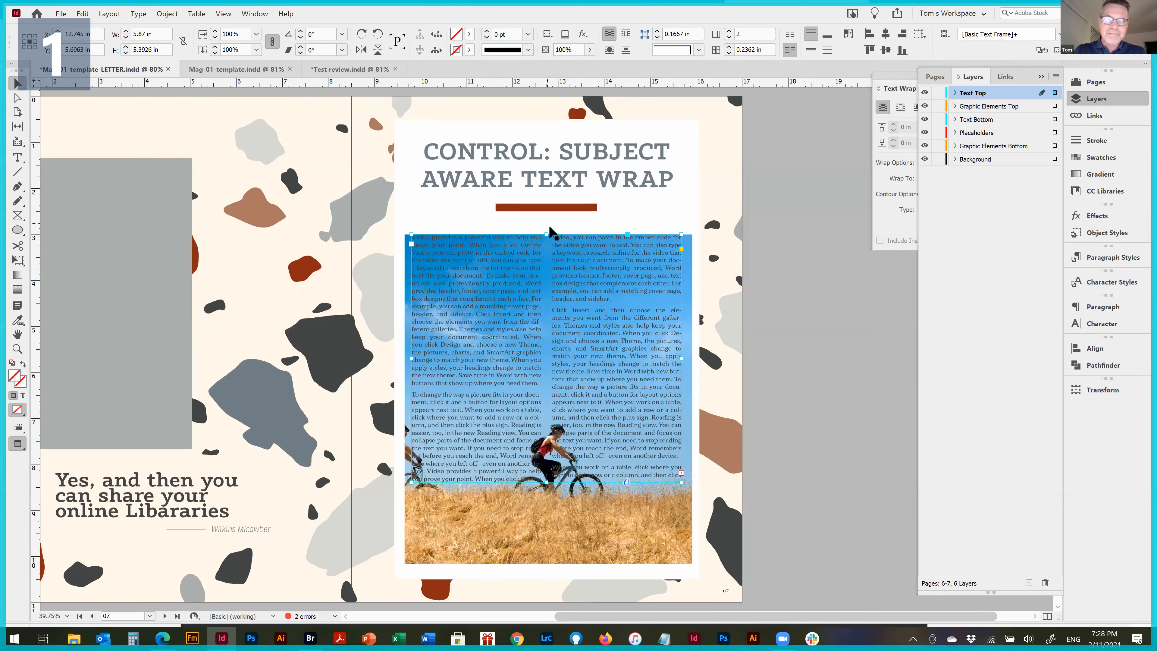
key(ctrl+space)
drag(376, 211, 730, 505)
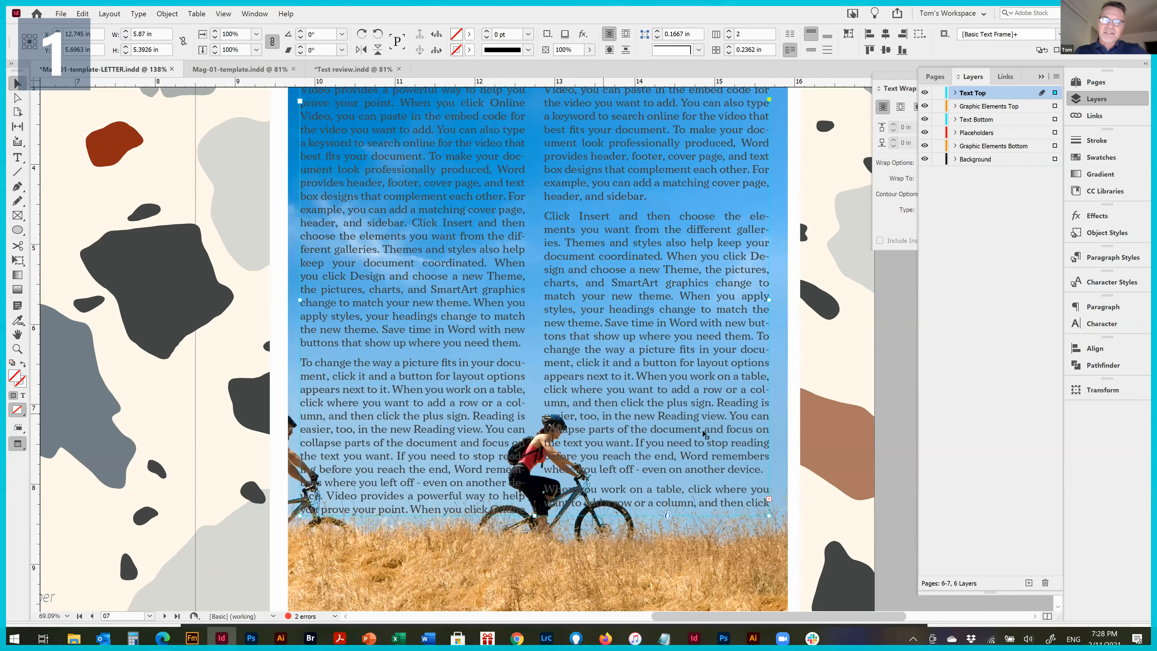
click(691, 565)
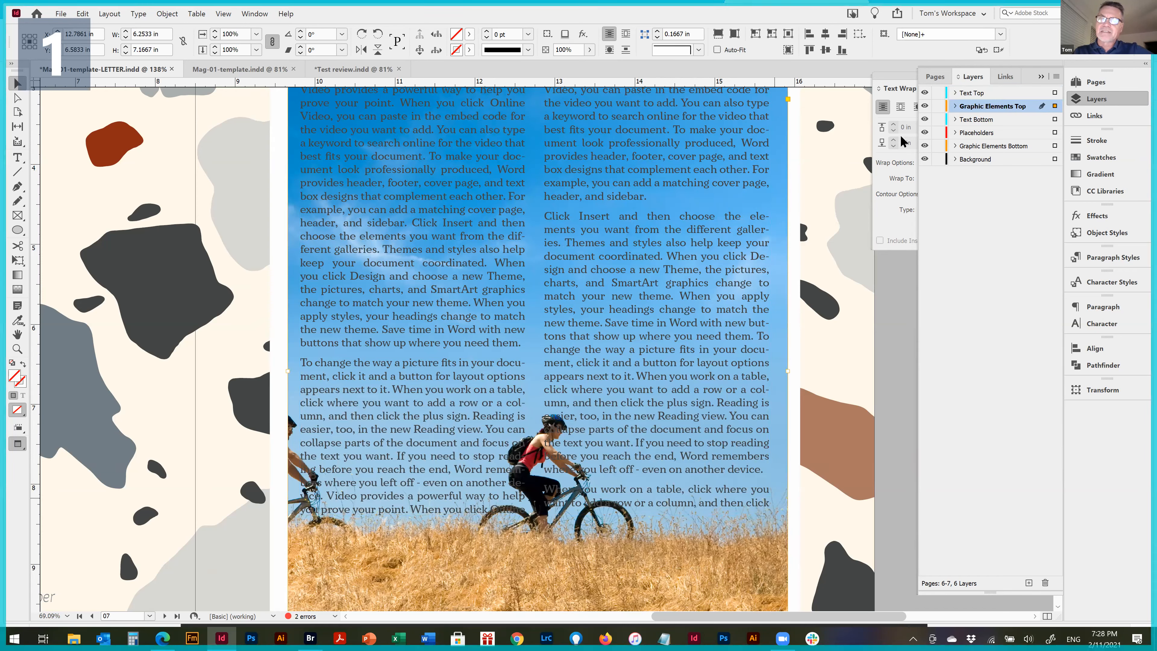
double_click(898, 88)
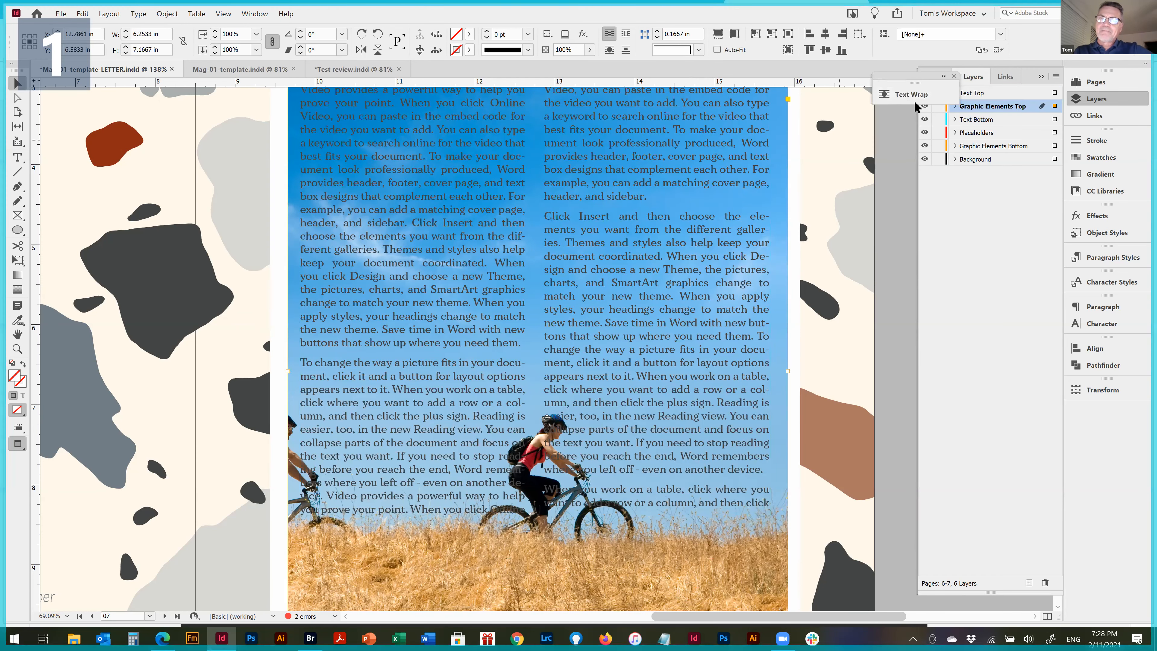
drag(698, 171, 746, 233)
click(748, 156)
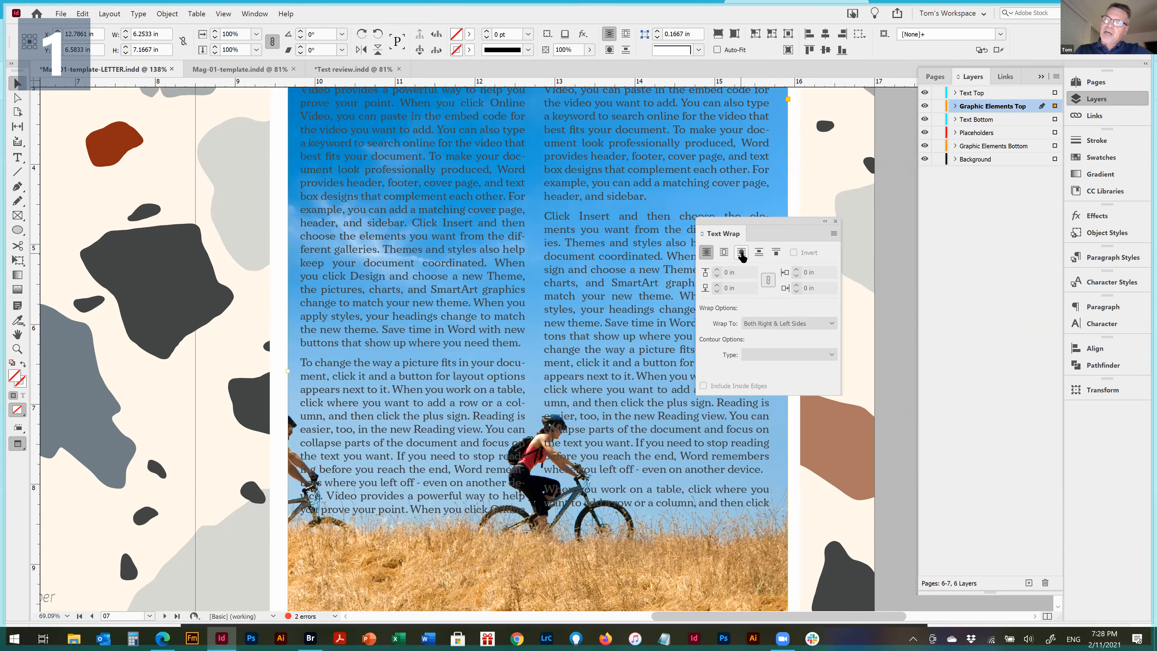
Wrap the body text around the bicyclists picture's object shape, with the contour type set to Select Subject
click(741, 252)
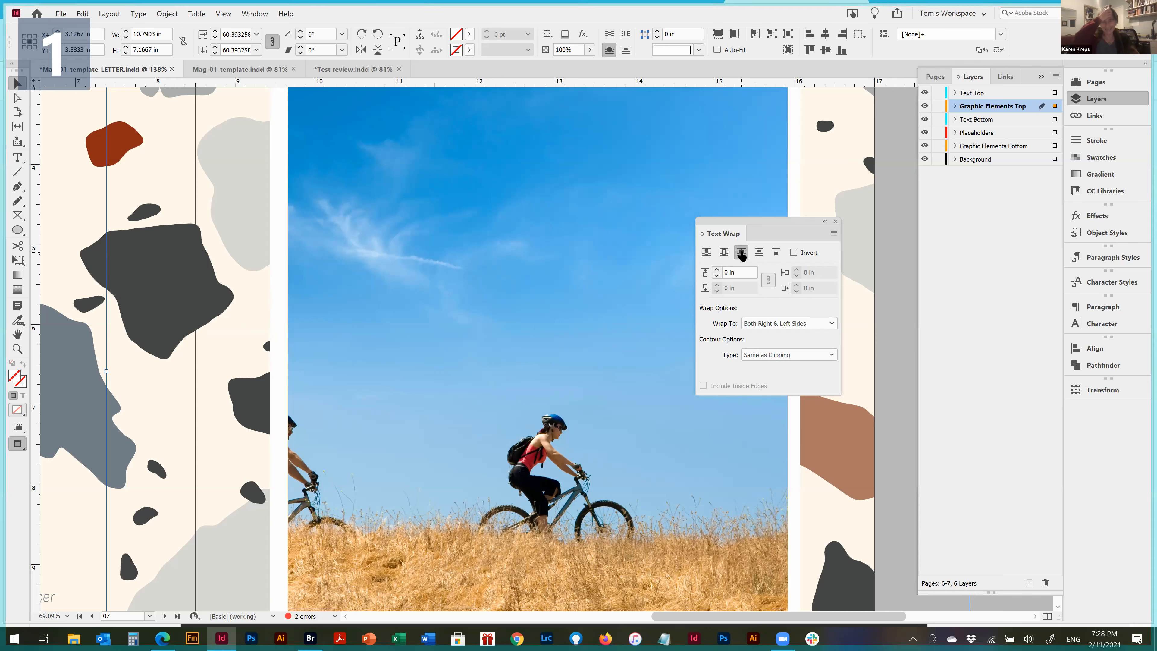
click(799, 356)
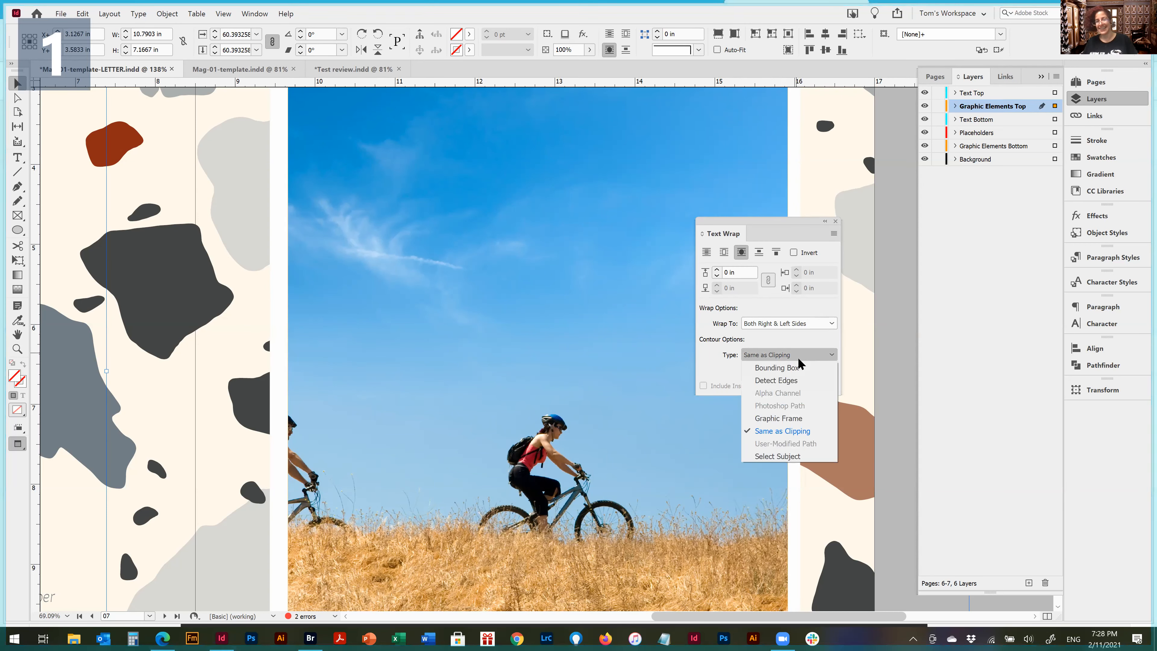
click(783, 457)
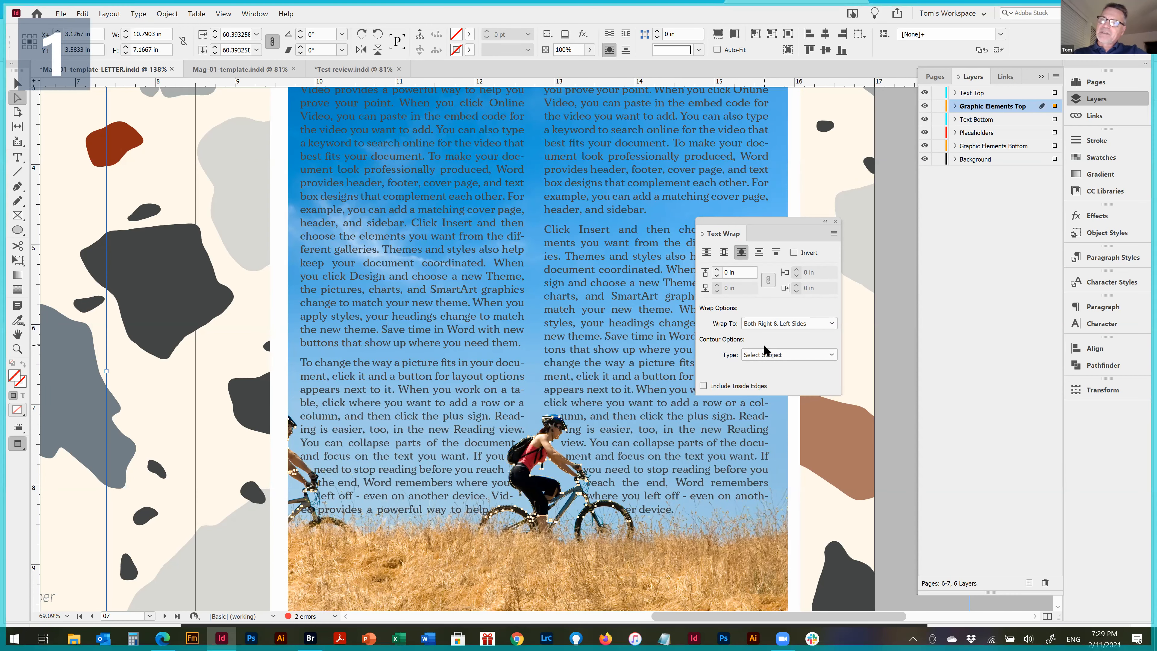
Set the text wrap offset around the riders to 0.1875 in and close the Text Wrap panel
click(717, 270)
click(717, 269)
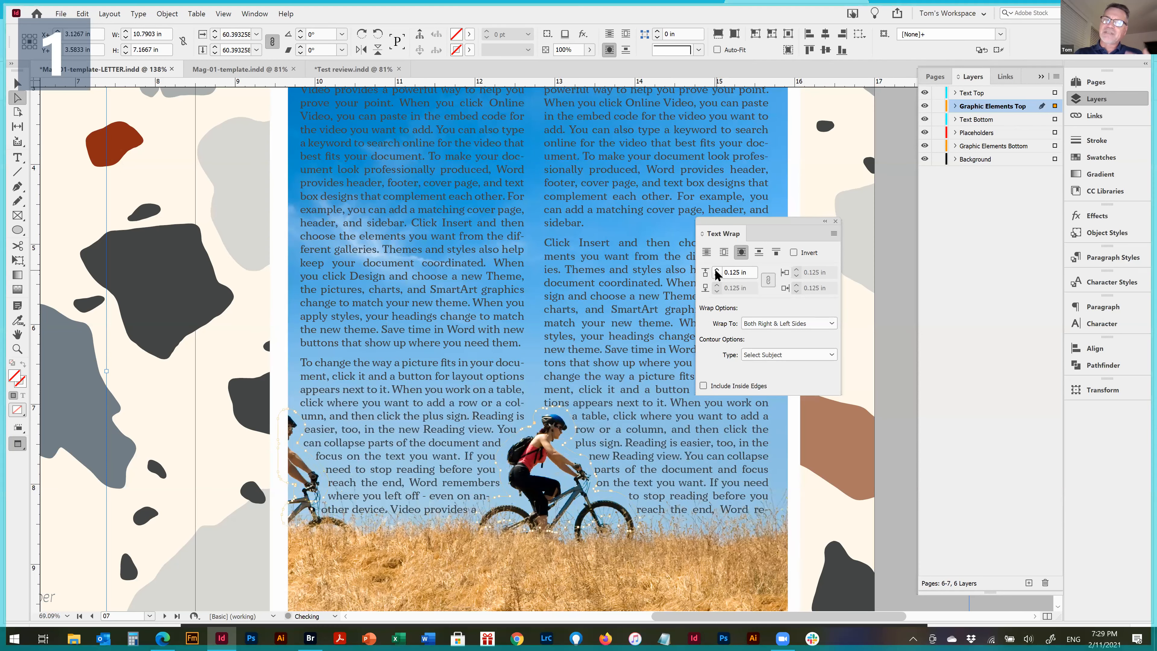
click(716, 270)
click(668, 574)
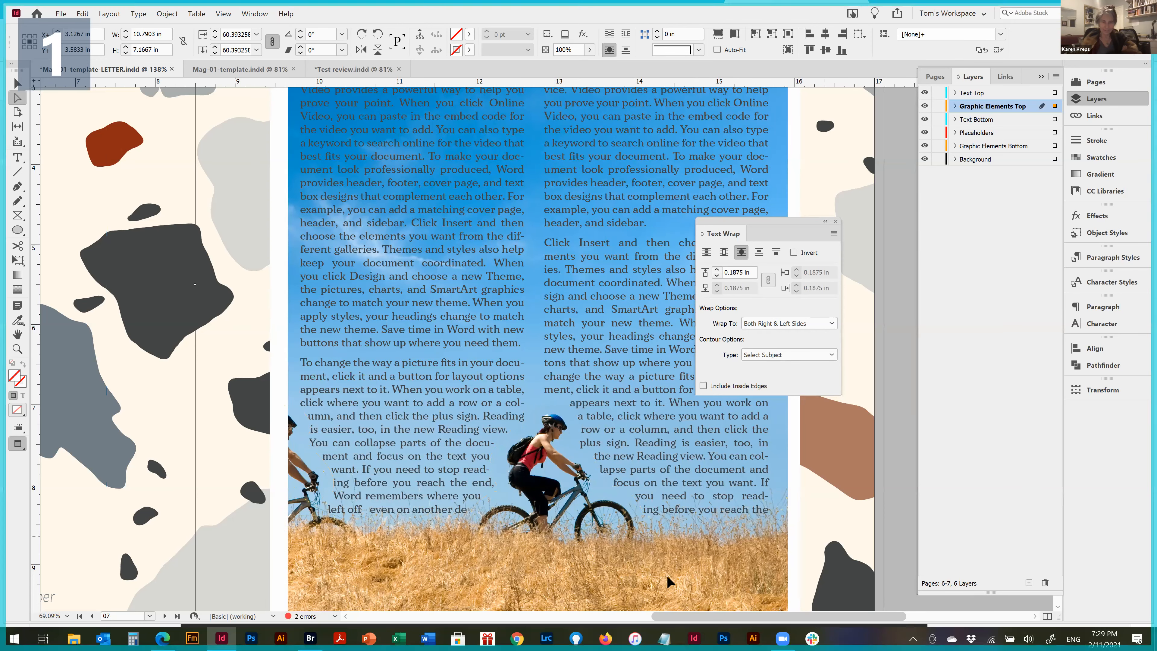
scroll(601, 523, down, 2)
click(602, 523)
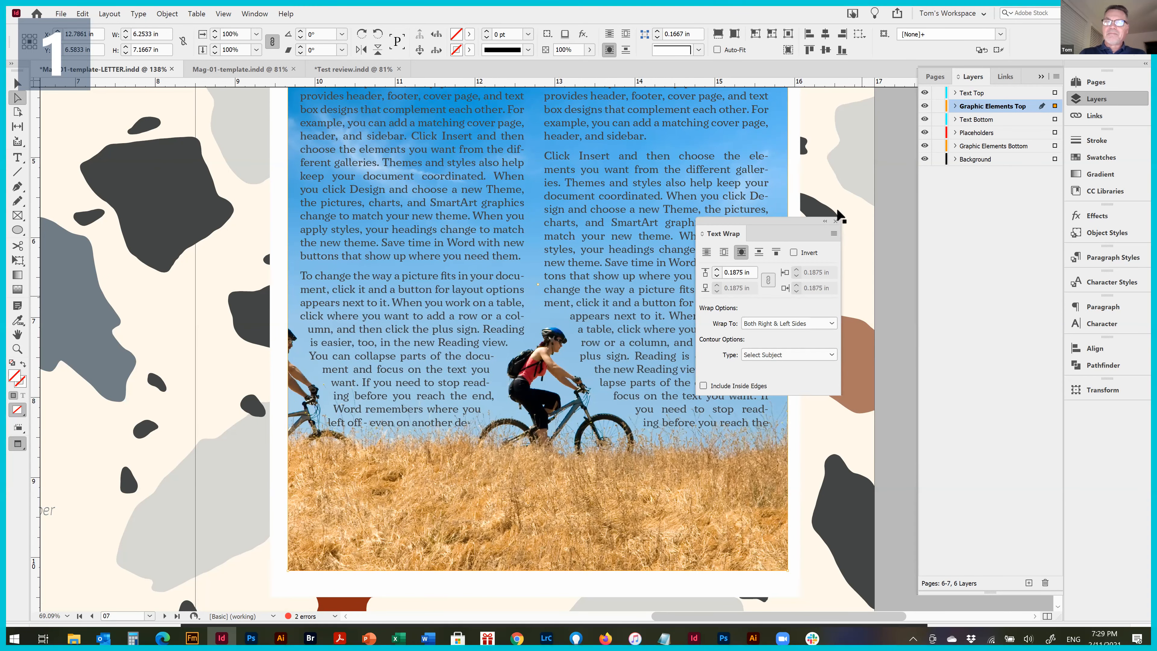
click(836, 221)
Nudge the bicyclists picture with its frame to the right to test the wrap, and return it to its original position
click(610, 535)
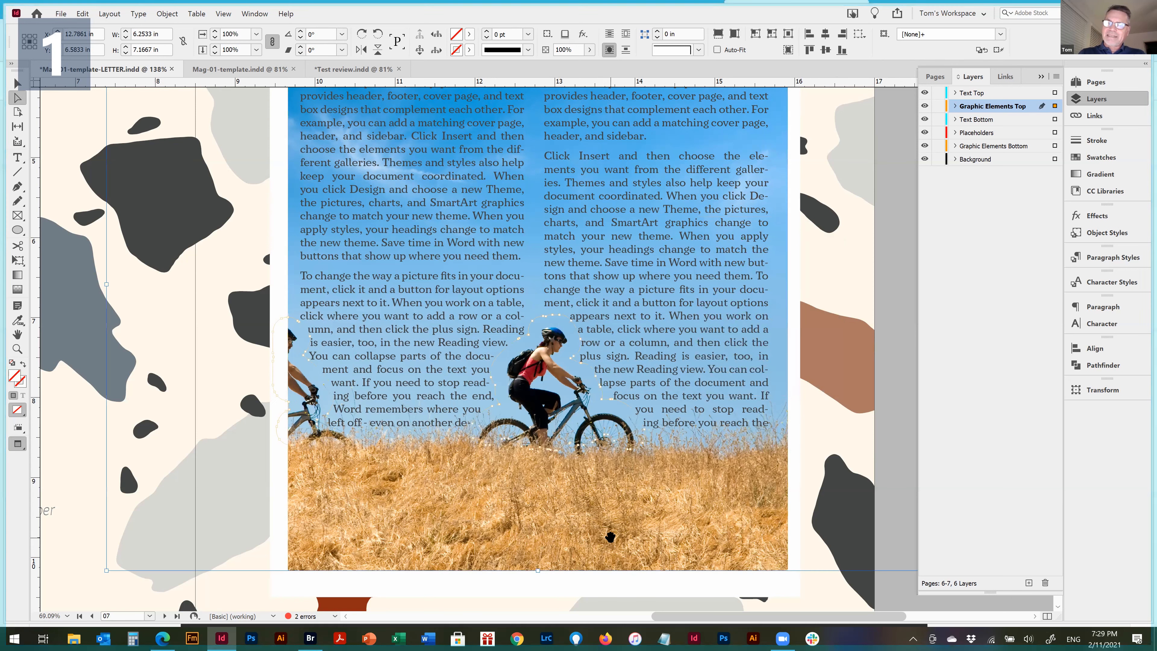
click(797, 590)
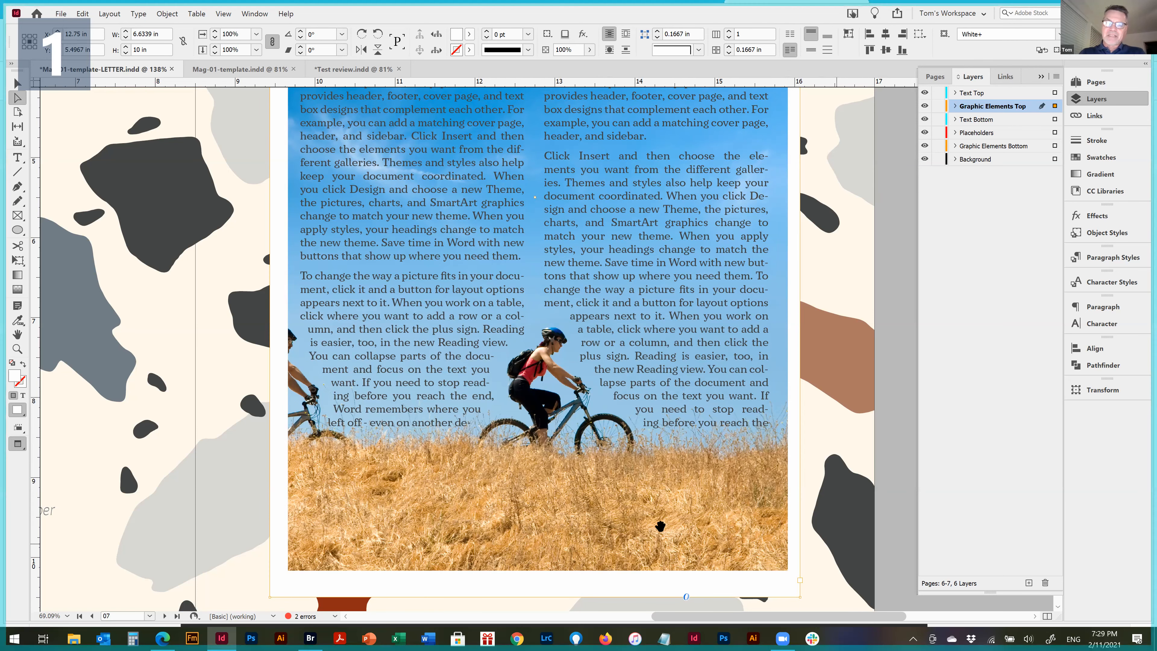
click(837, 544)
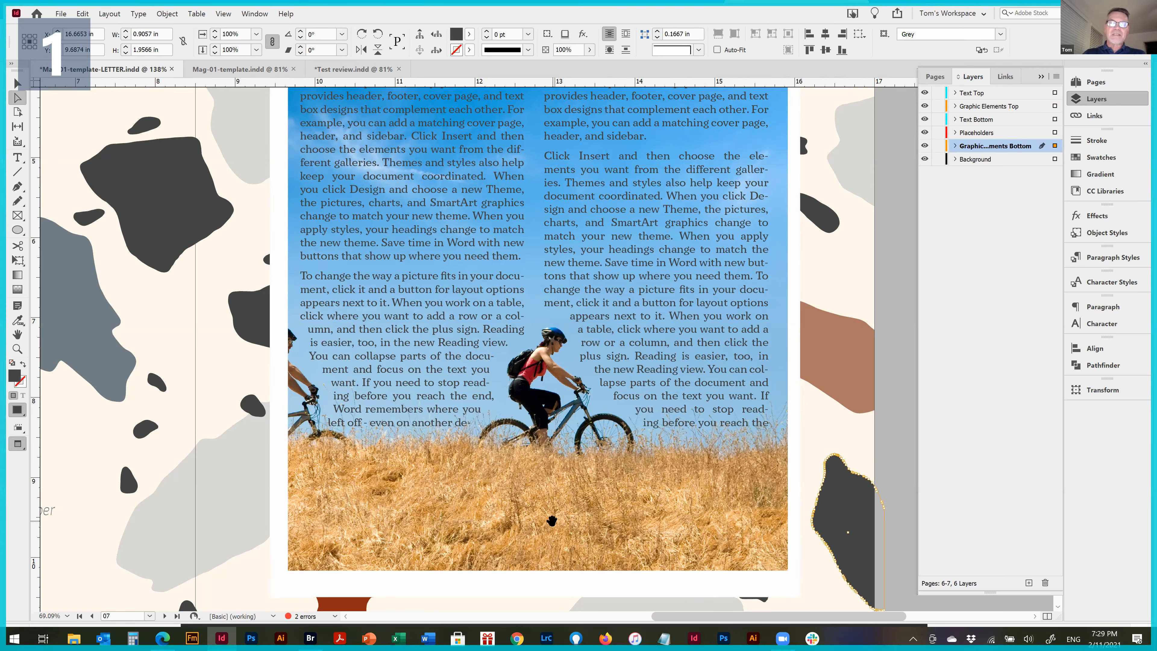
click(546, 541)
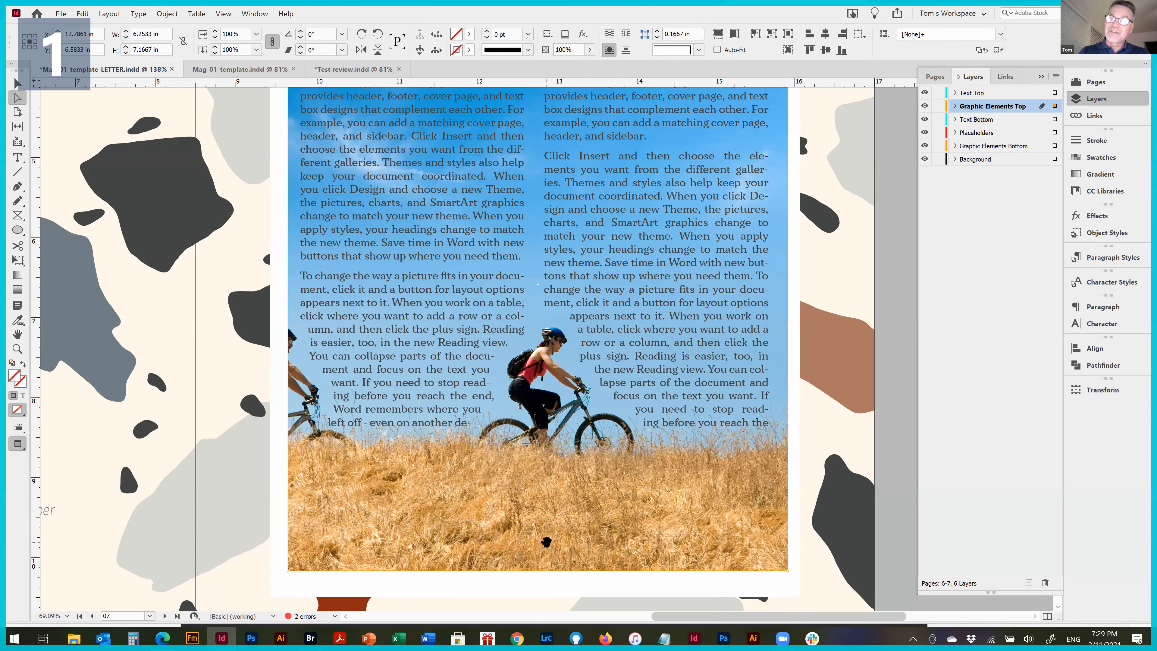
key(Right)
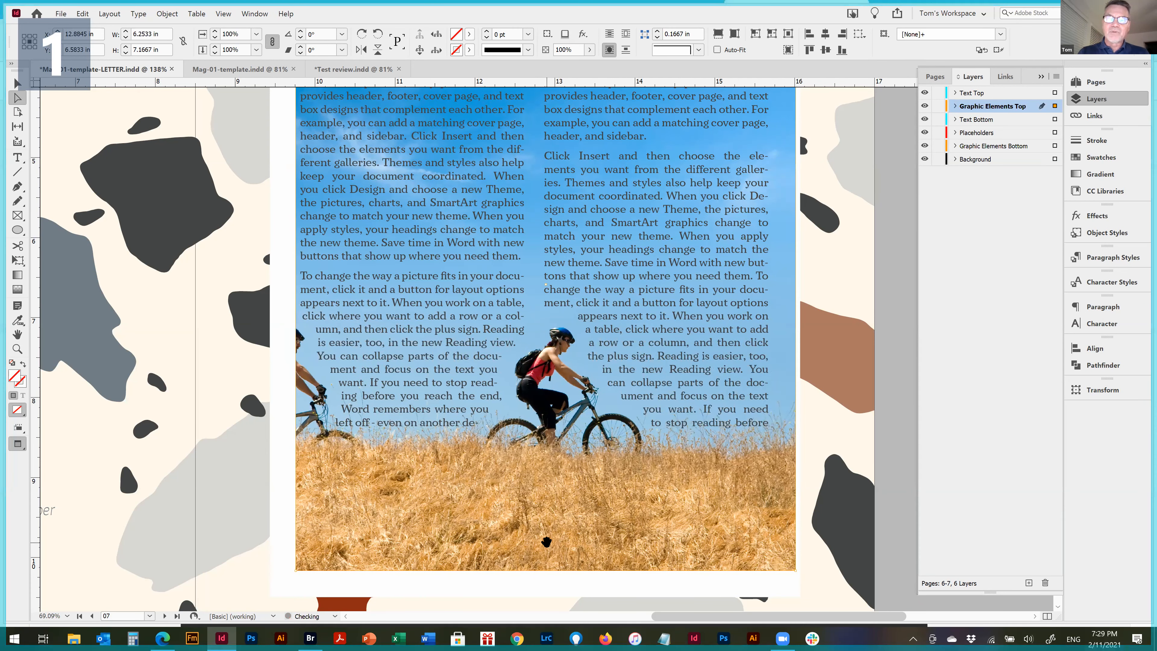
key(Right)
key(Right)
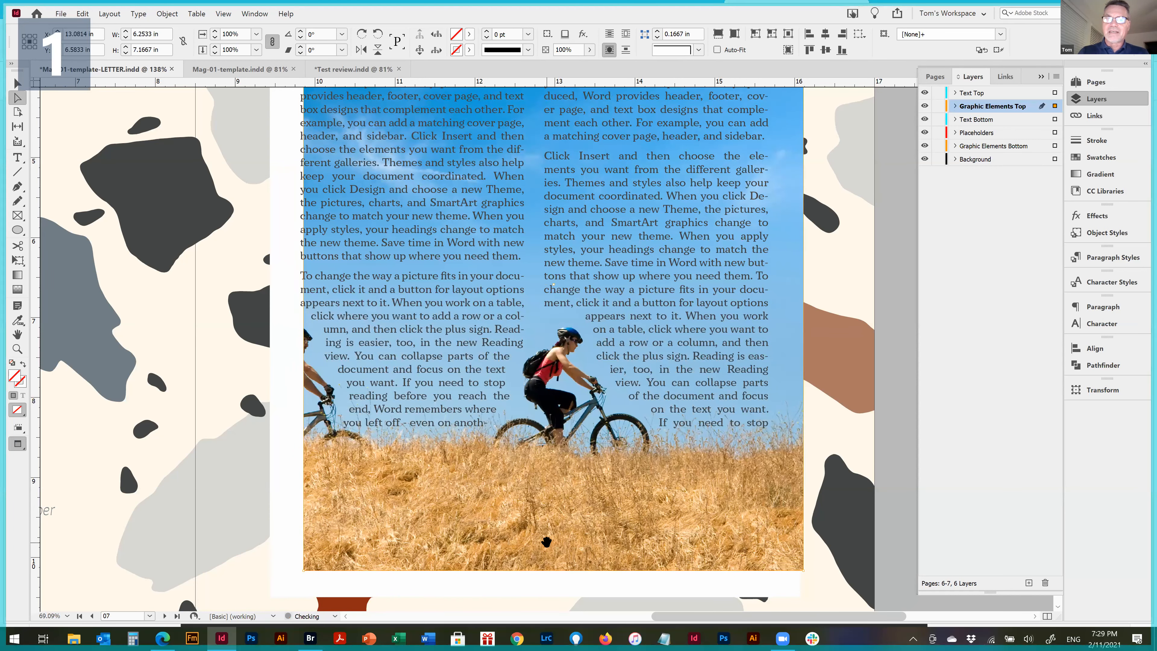
key(Left)
key(Left)
key(Left)
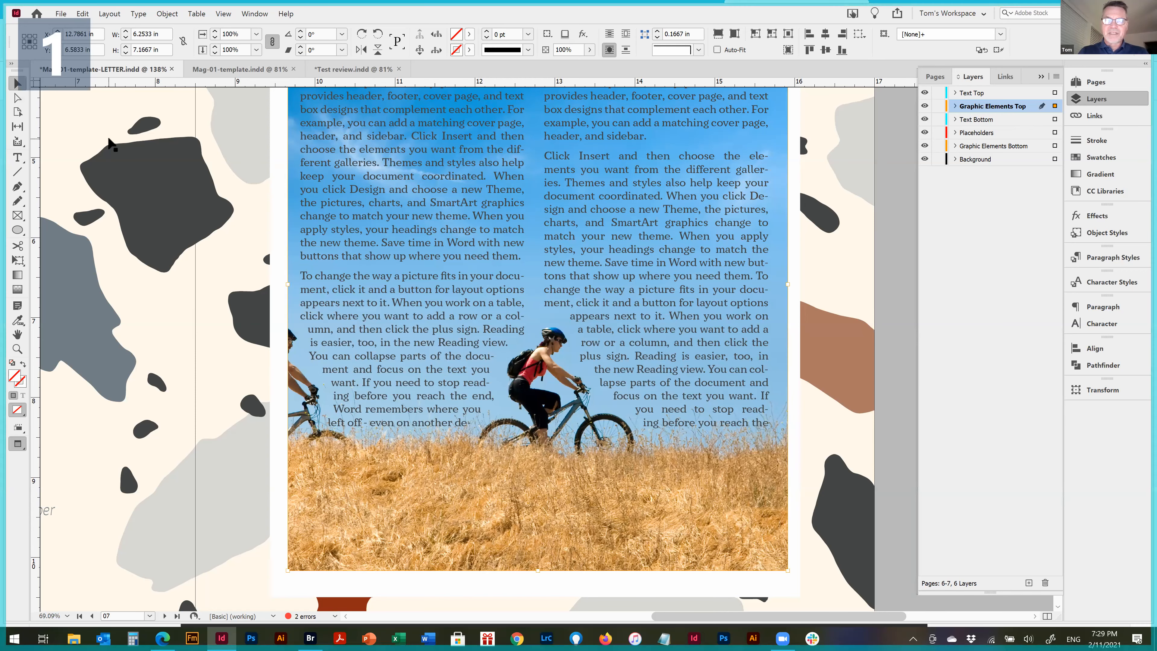
Shift the bicyclists image right within its frame to about X 4.9 in, bringing both riders fully inside the text columns
key(shift+Right)
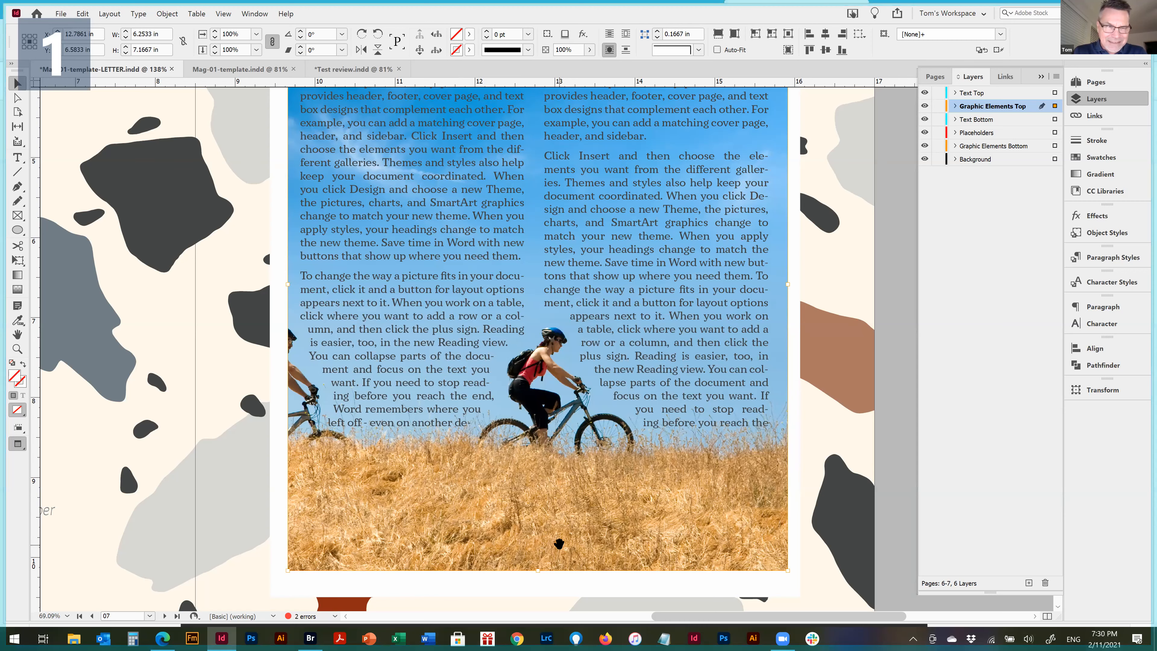
double_click(582, 550)
key(shift+Right)
key(shift+Right)
key(shift+Right)
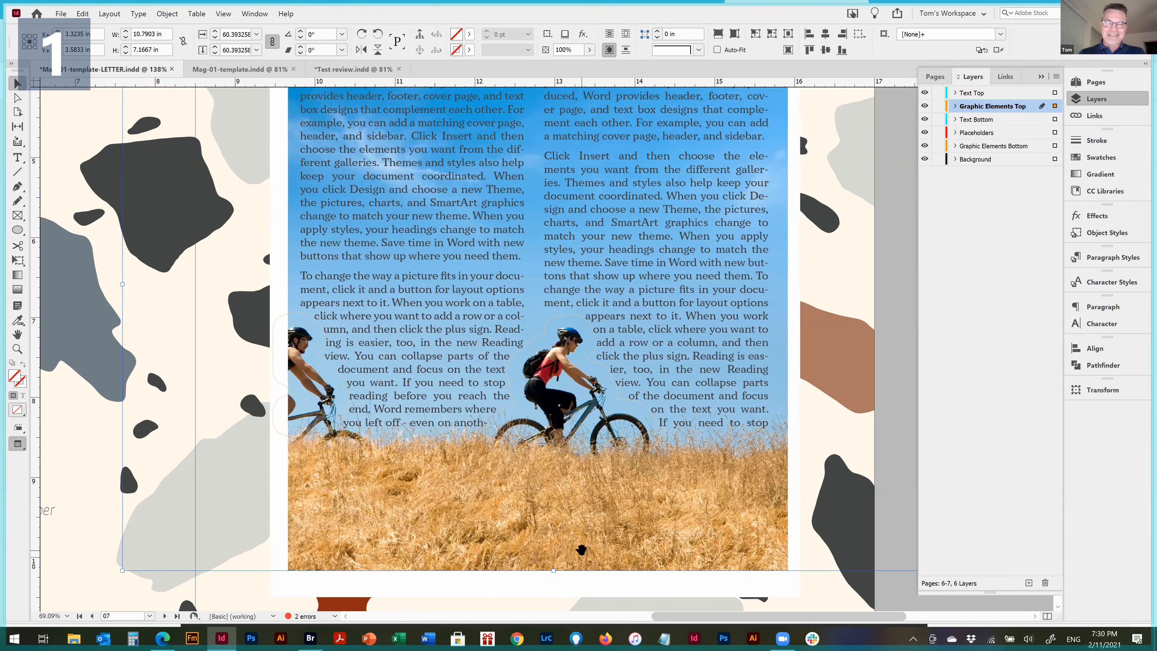
key(shift+Right)
key(shift+Right)
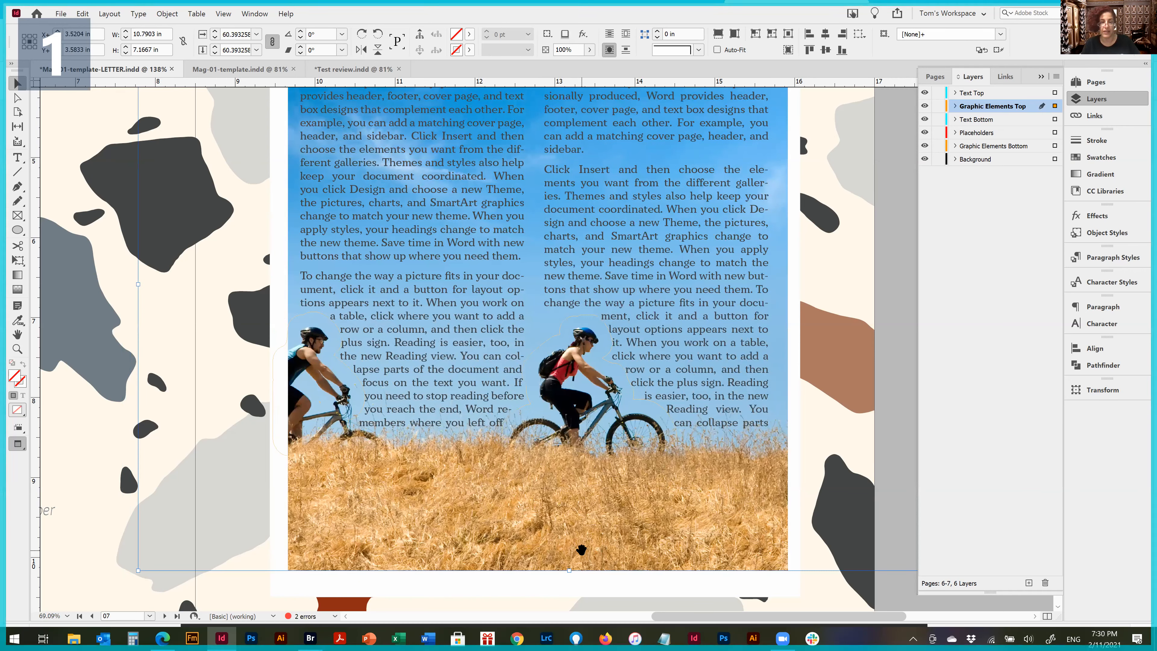
key(shift+Right)
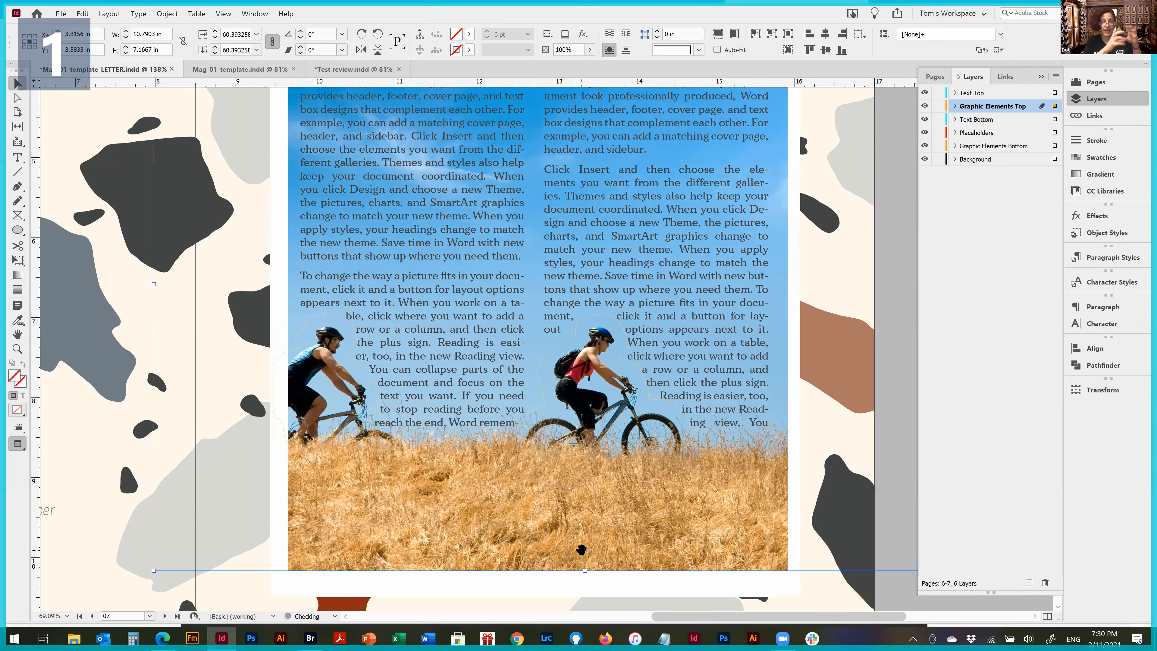
key(shift+Right)
key(shift+Right)
key(shift+Right)
key(shift+Right)
key(shift+Right)
key(shift+Right)
key(shift+Right)
key(shift+Right)
key(shift+Right)
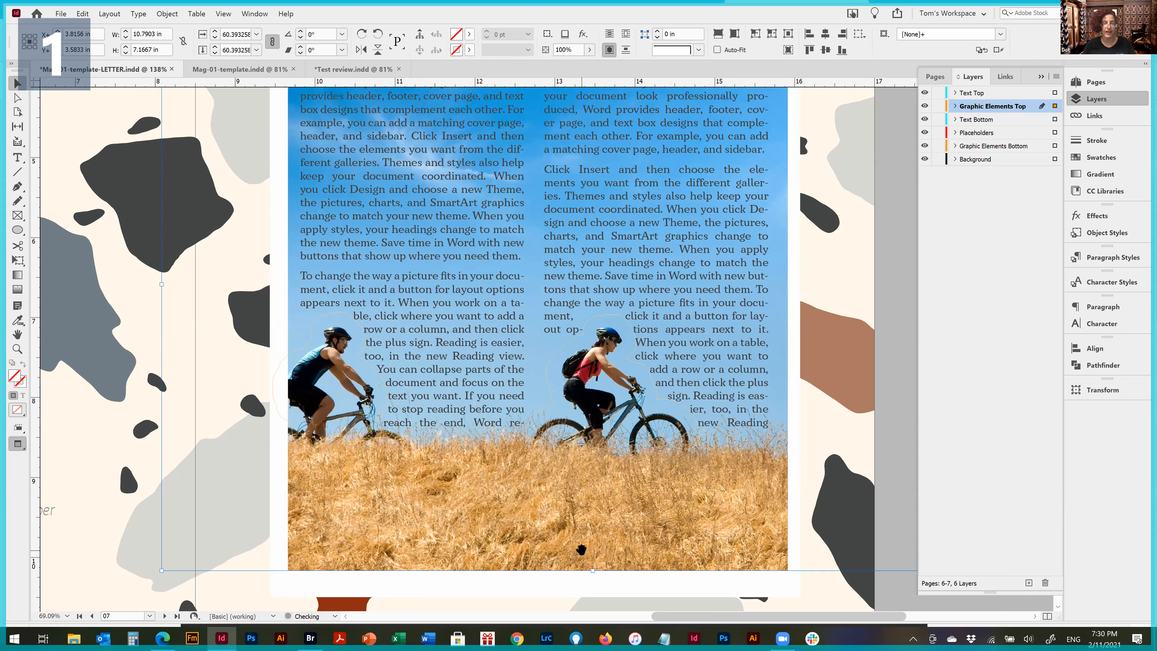
key(shift+Right)
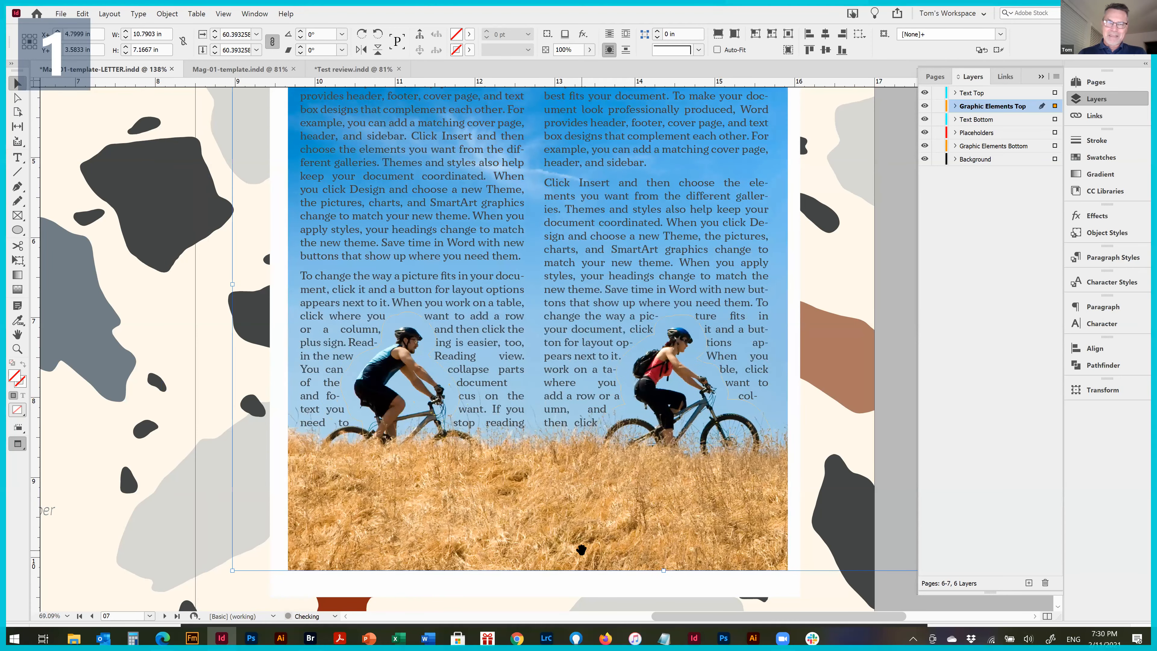
key(shift+Right)
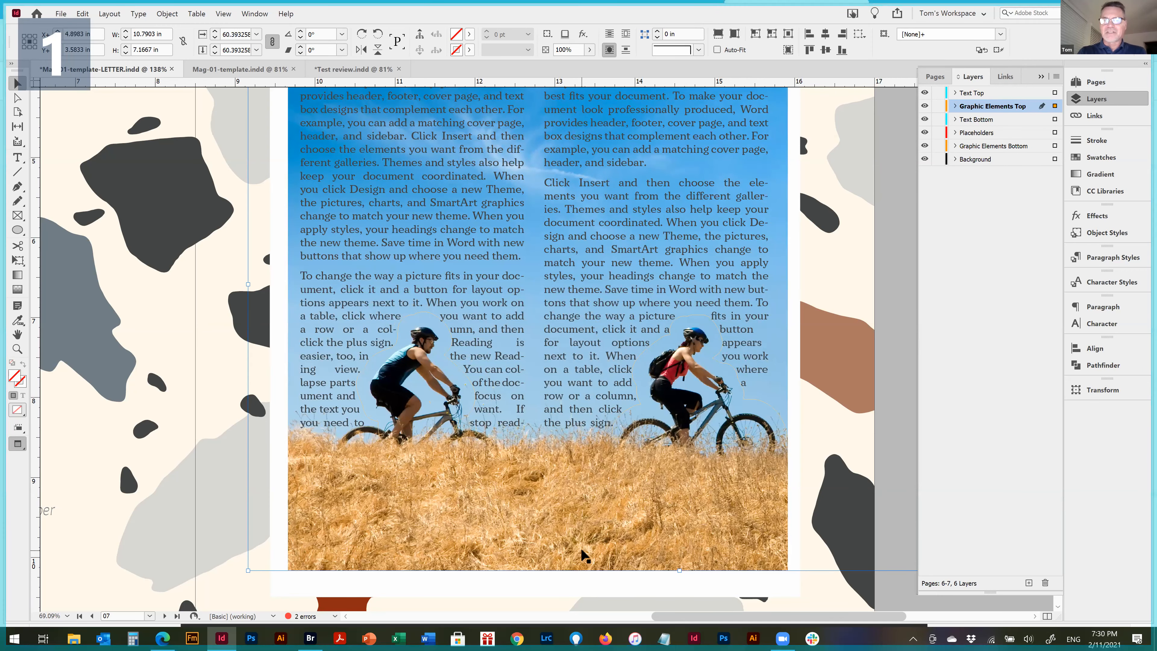
Fit the spread in view, go to the spread on pages 8-9, and collapse the Layers panel
key(ctrl+alt+0)
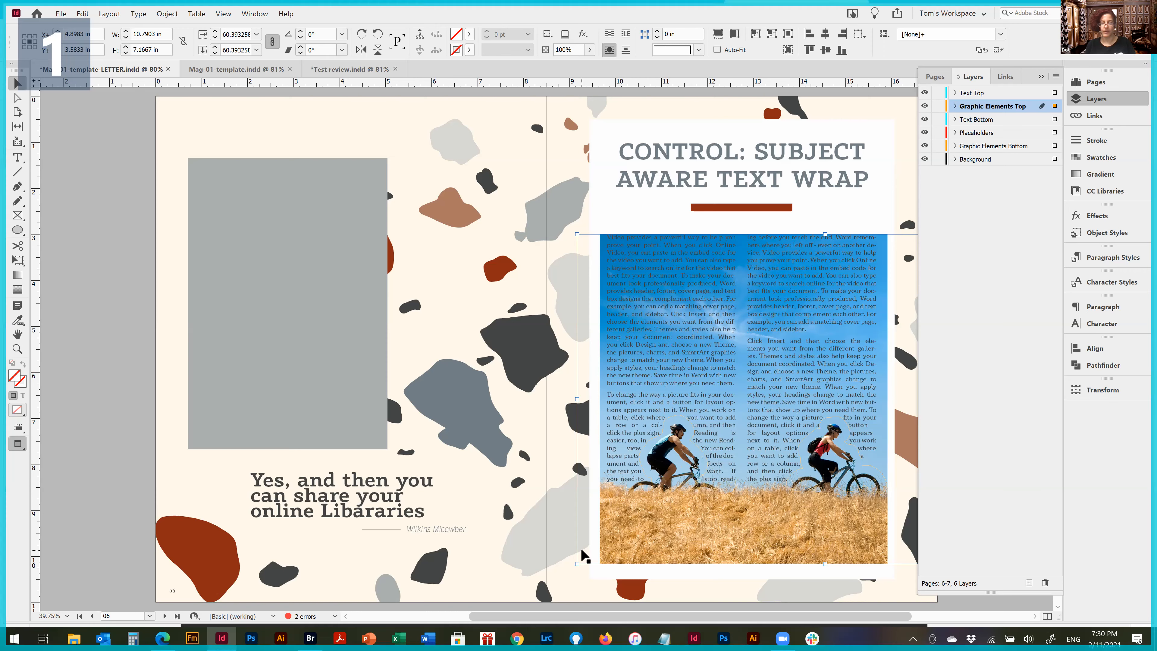
key(alt+Page_Down)
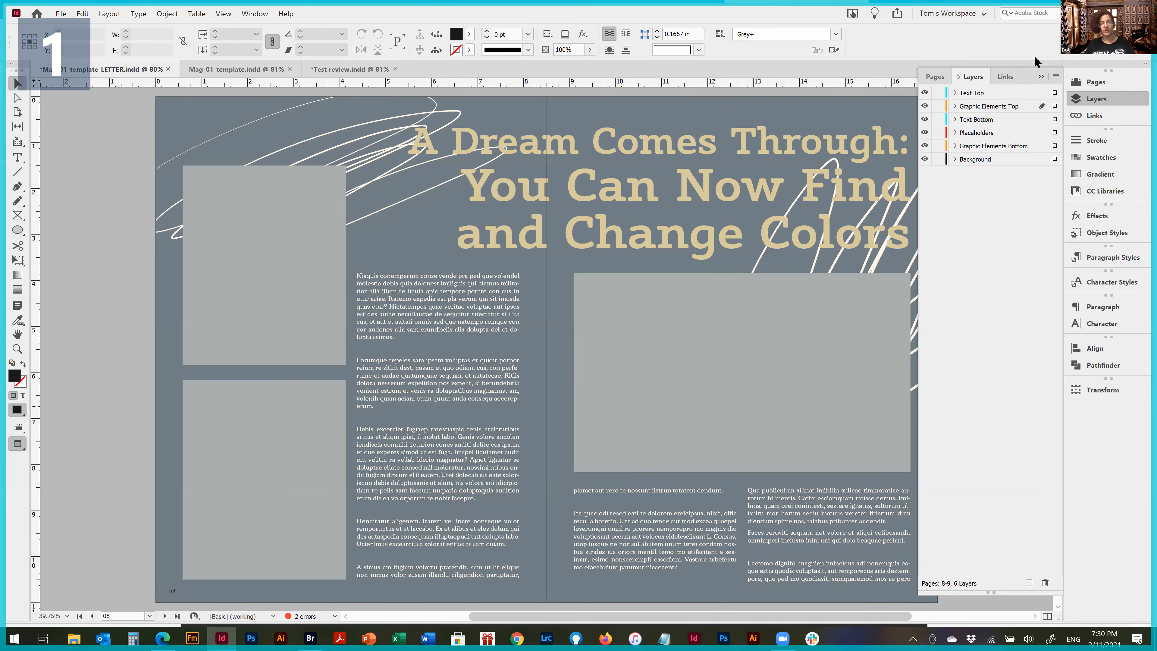
click(1041, 76)
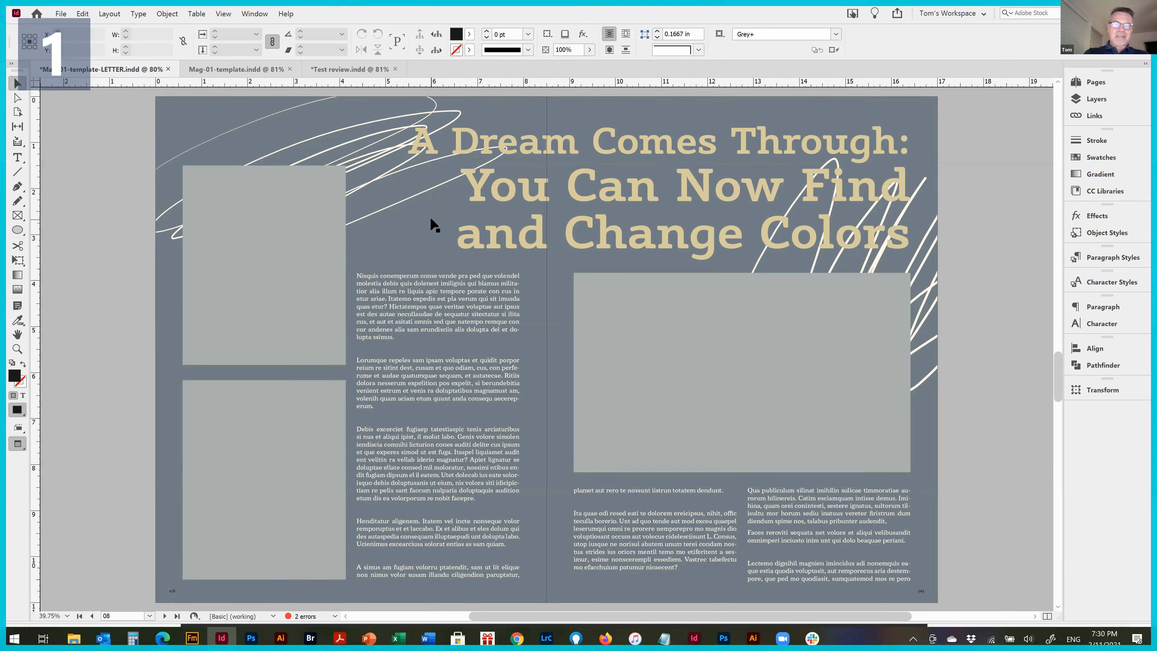
key(ctrl+f)
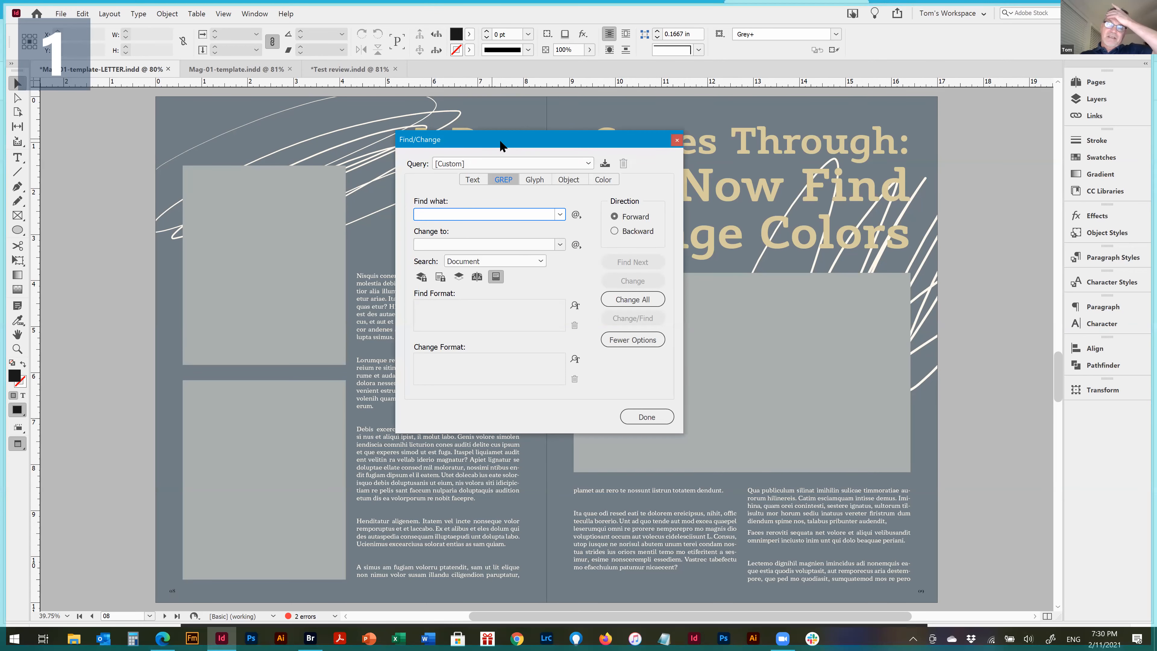
mouse_move(500, 141)
mouse_down()
mouse_move(503, 126)
mouse_move(495, 138)
mouse_up()
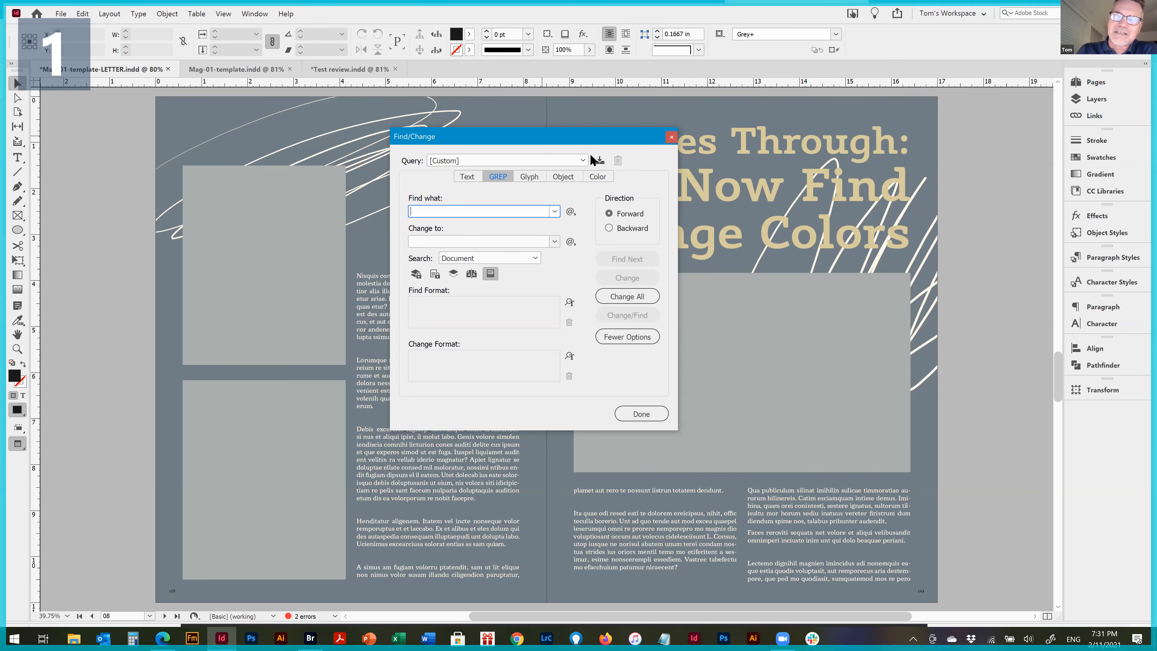
drag(546, 136, 253, 116)
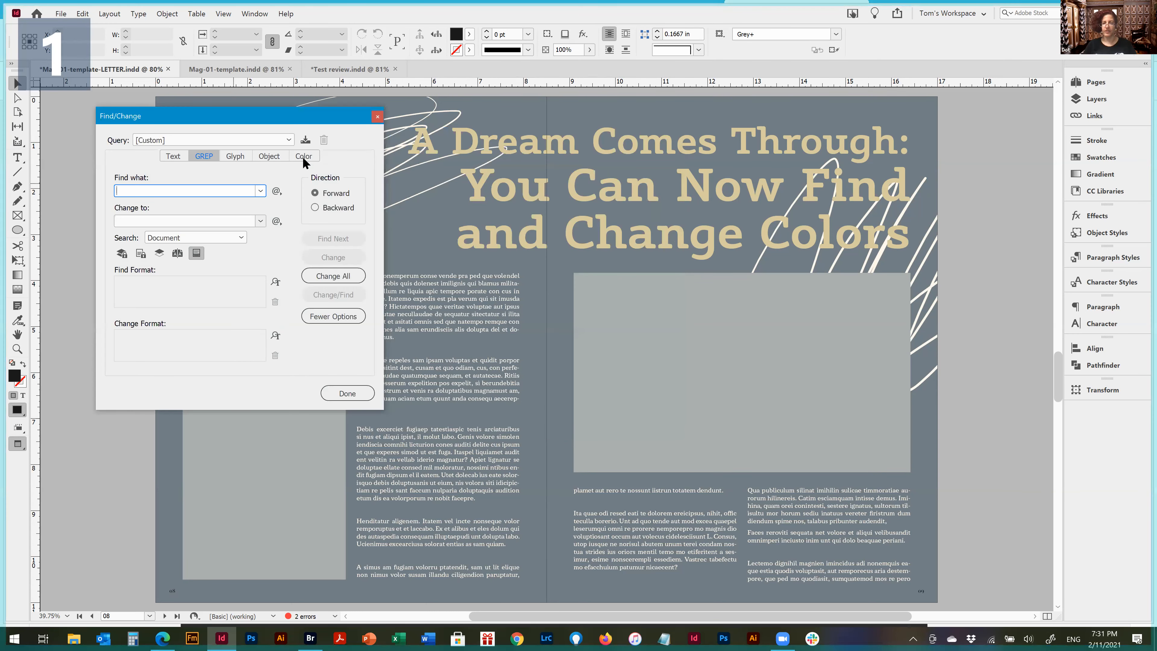
click(377, 117)
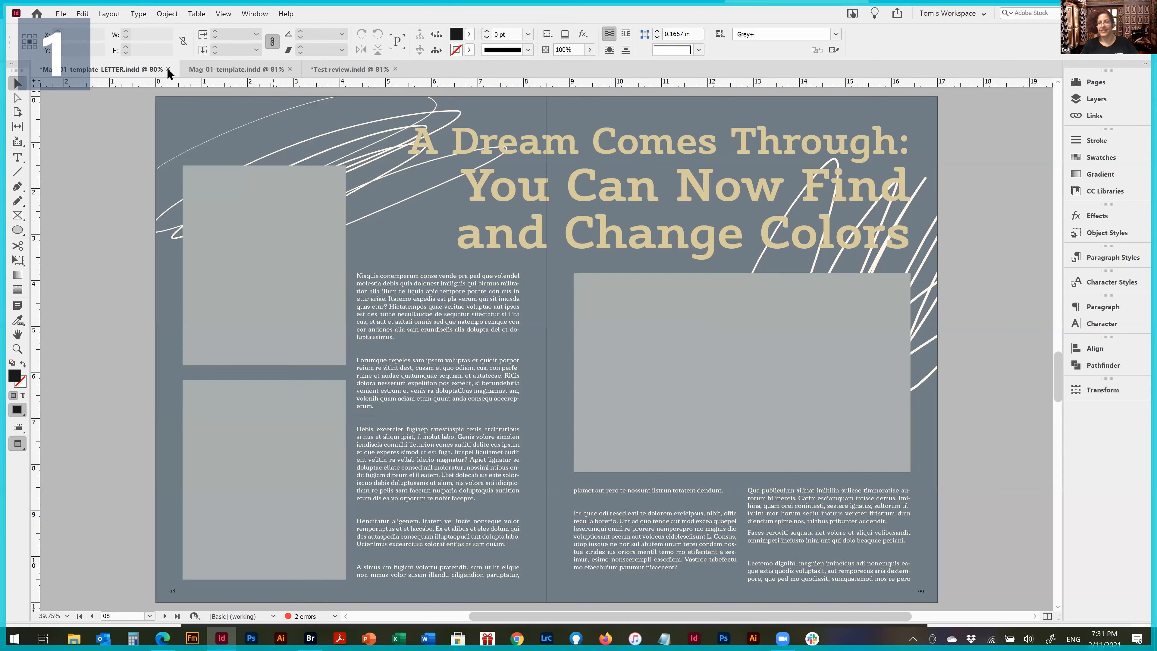
Open the Find/Change dialog and move it over the middle of the spread
click(82, 15)
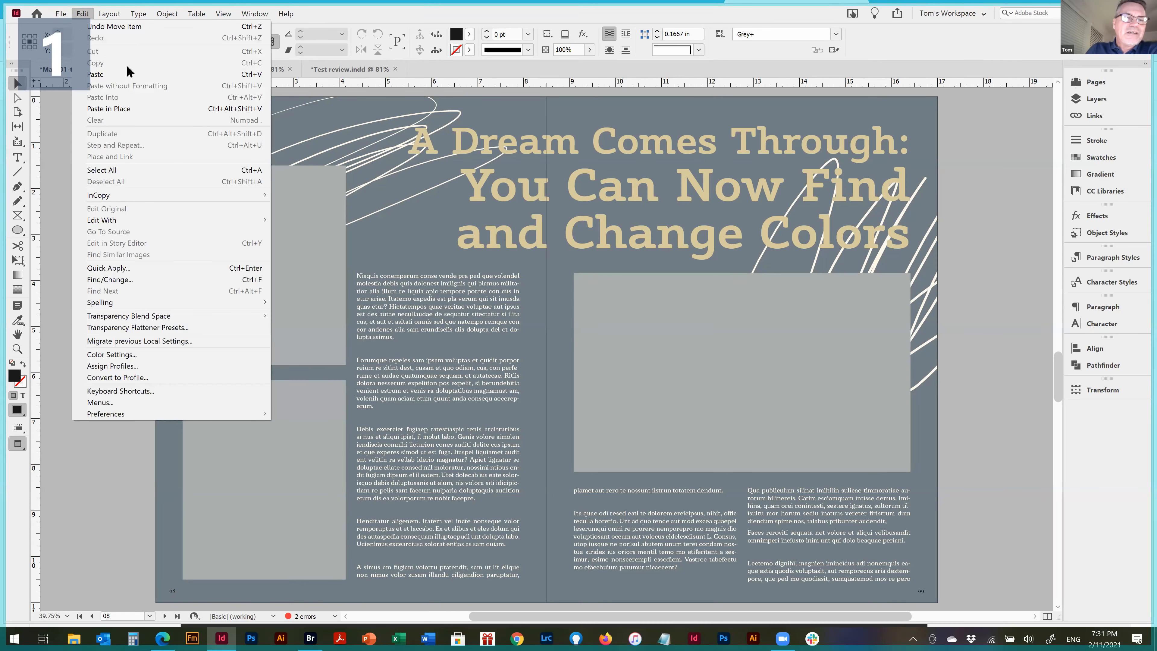
click(176, 279)
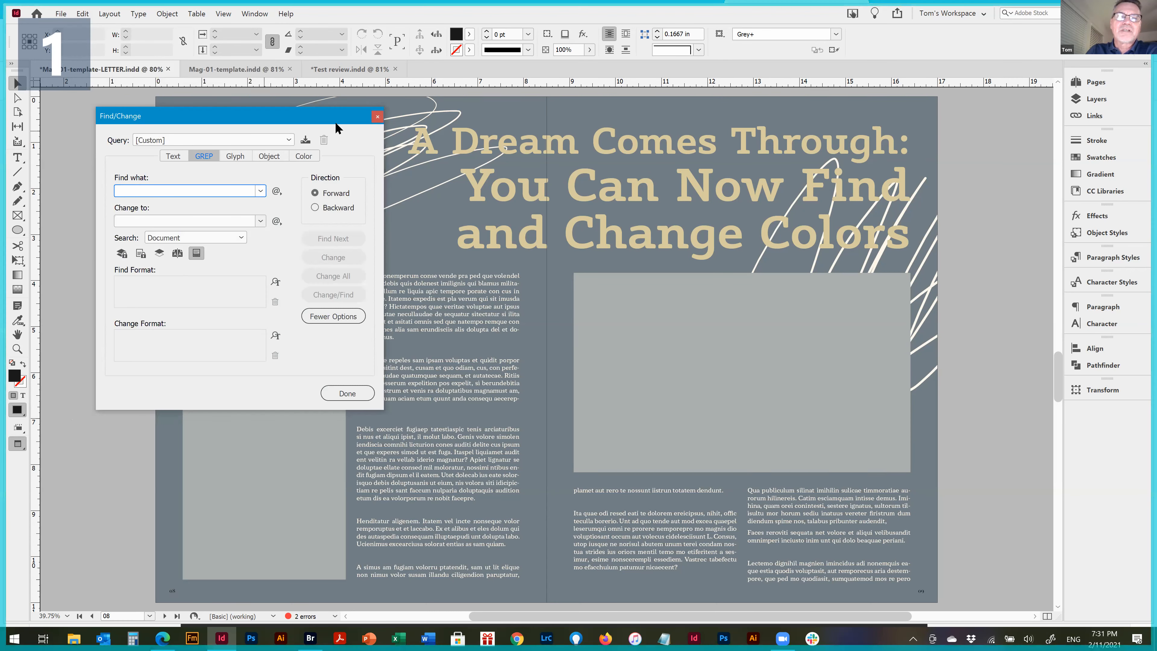
drag(336, 122, 646, 125)
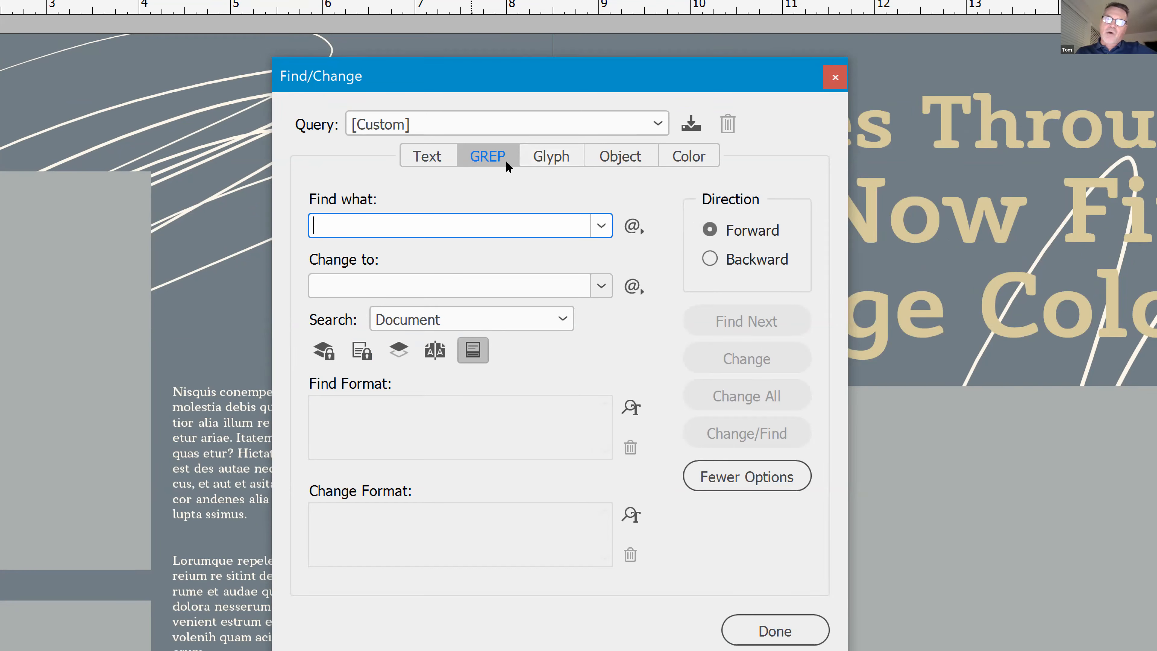
View the Object and Color search modes, and load the saved query Straight Double to Typographers Quote
click(587, 162)
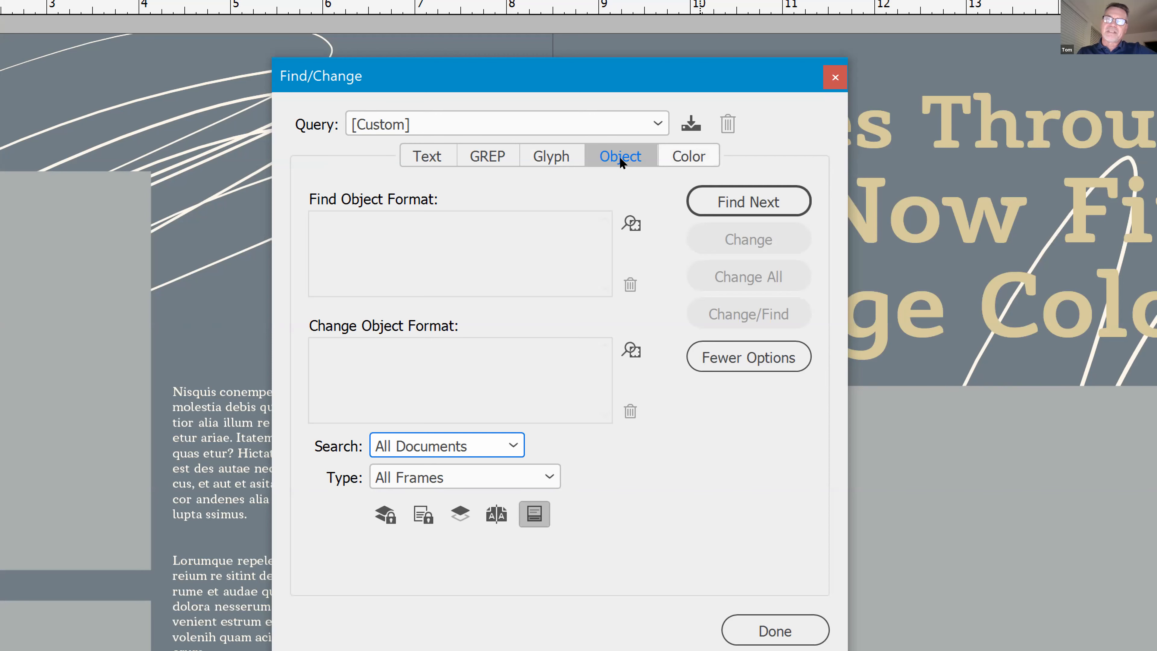
click(688, 158)
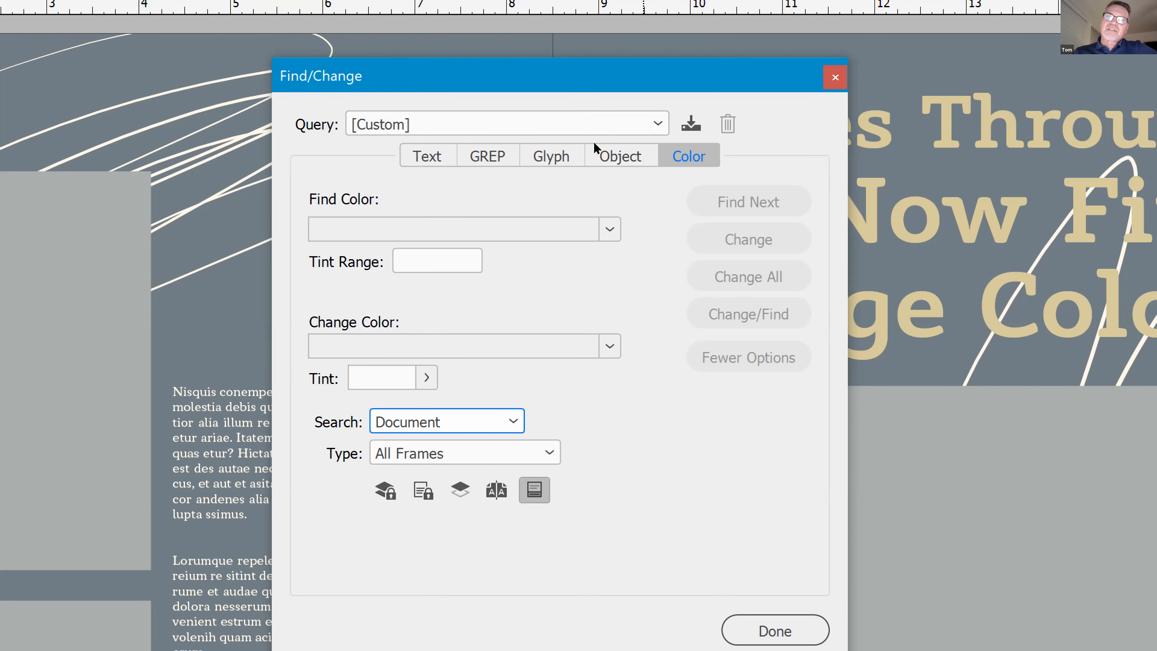
click(592, 133)
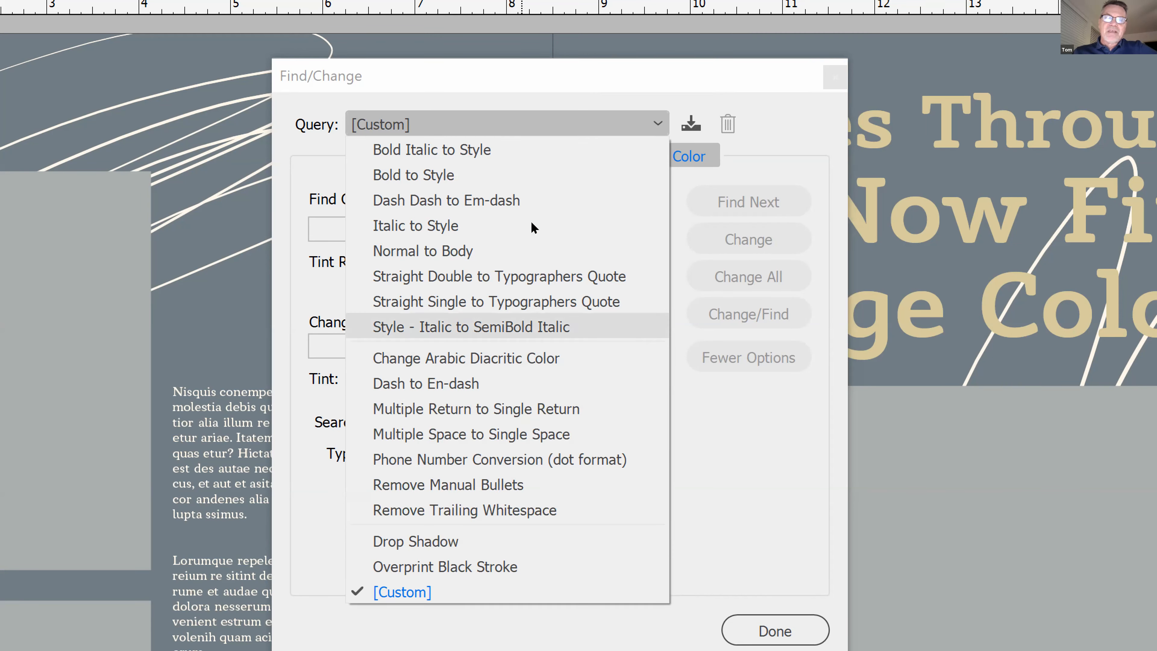
key(Up)
key(Up)
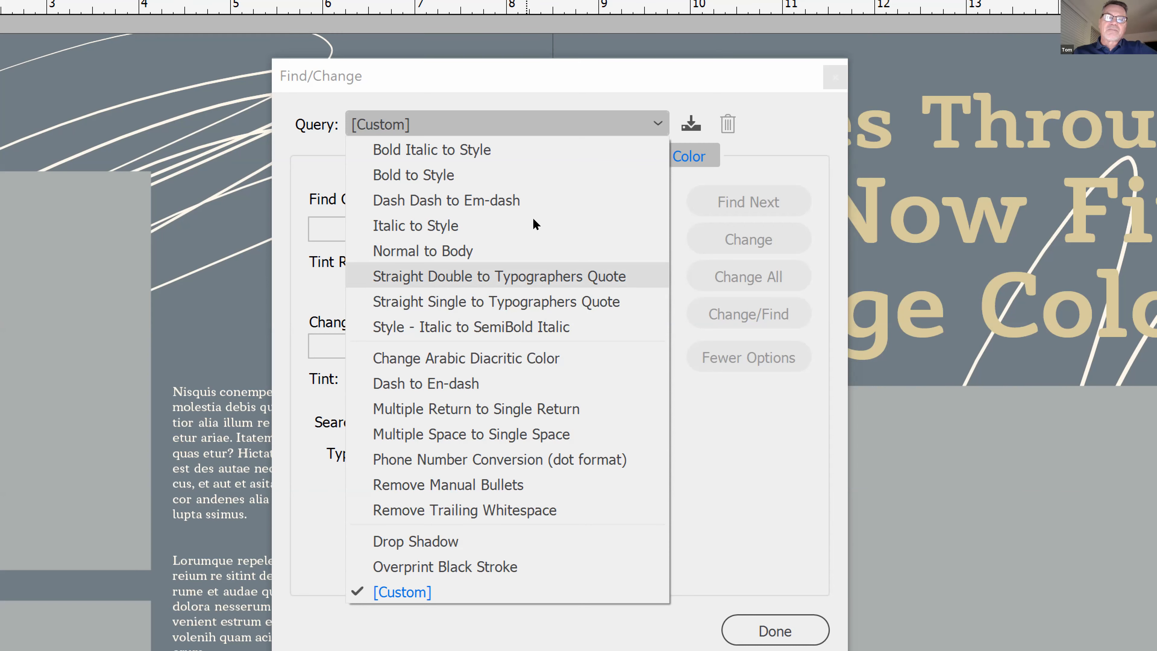
key(Return)
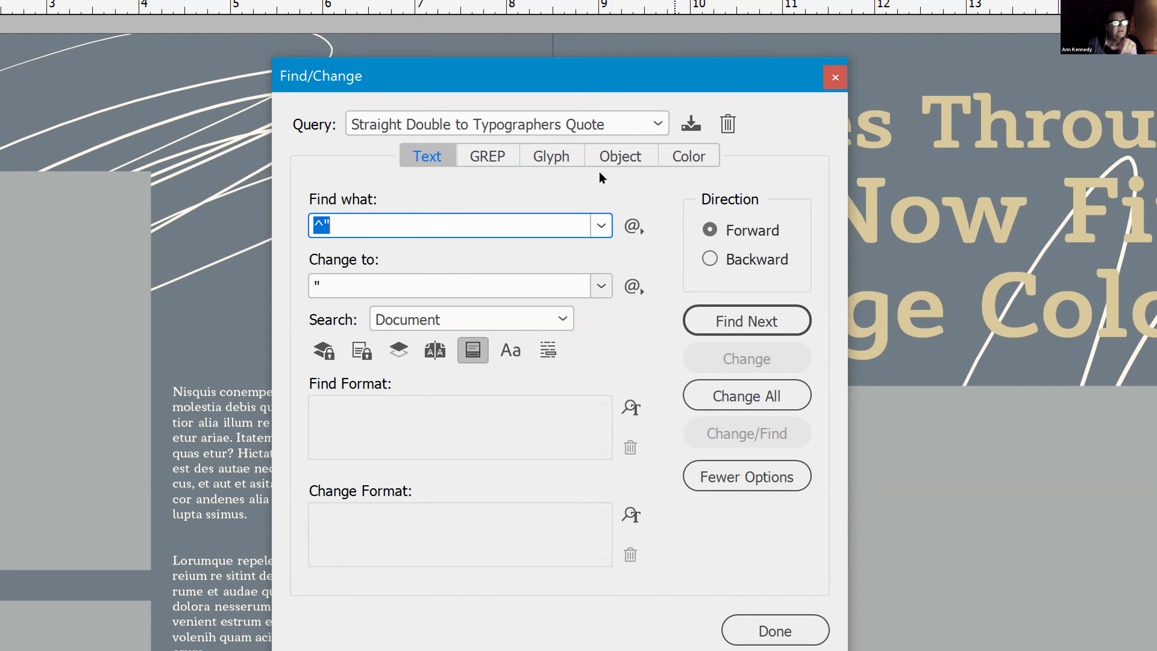
Switch to the GREP search mode and load the saved query Phone Number Conversion (dot format)
click(517, 157)
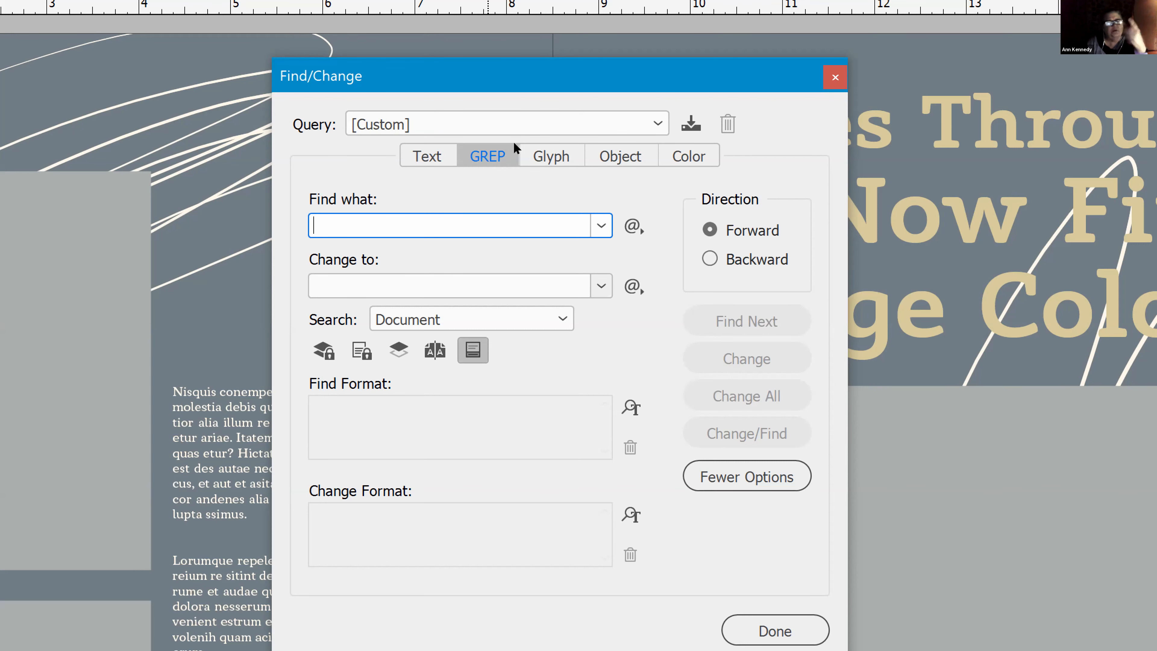
click(514, 135)
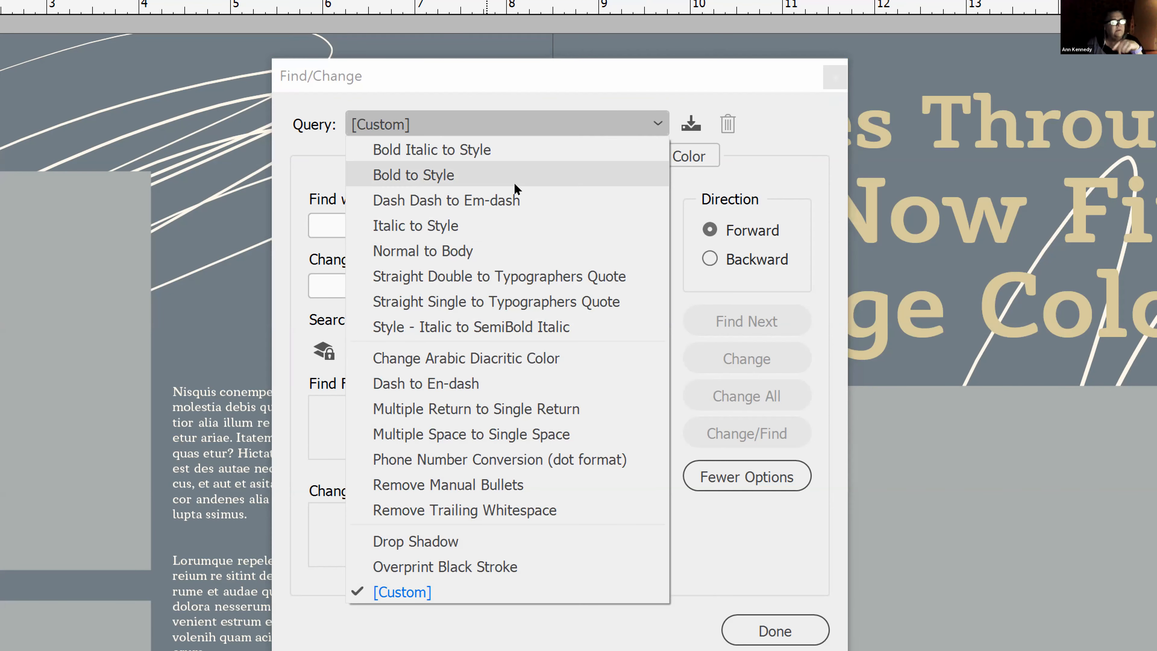
key(Down)
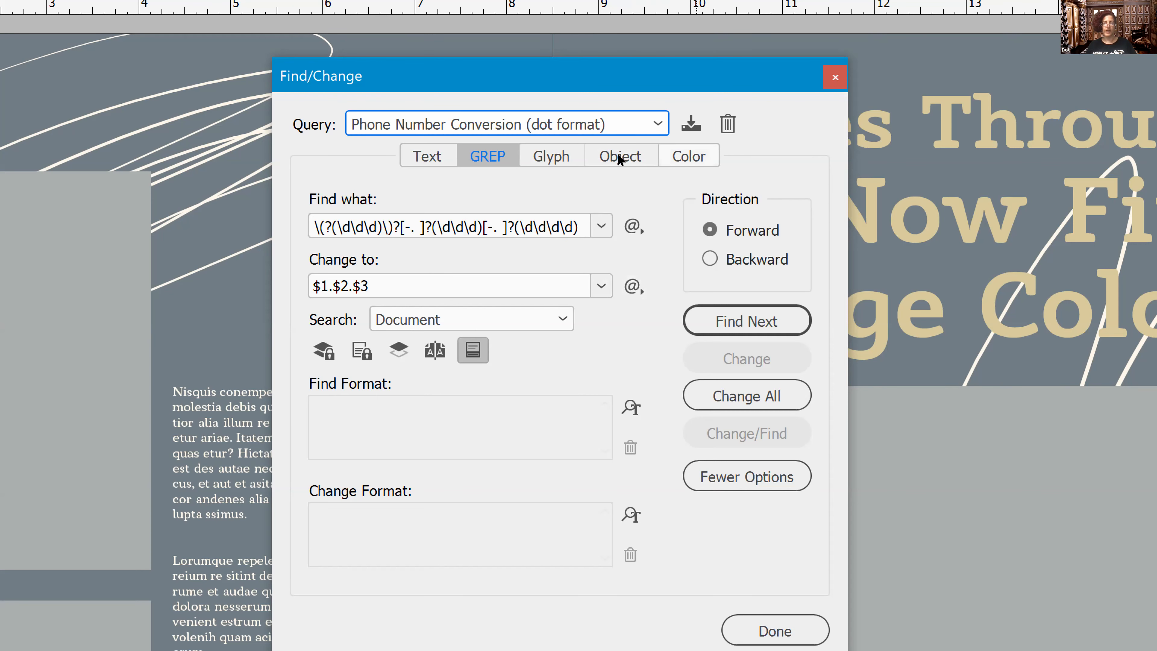
Set up a color search of the document for the swatch C=27 M=91 Y=100 K=31
click(689, 156)
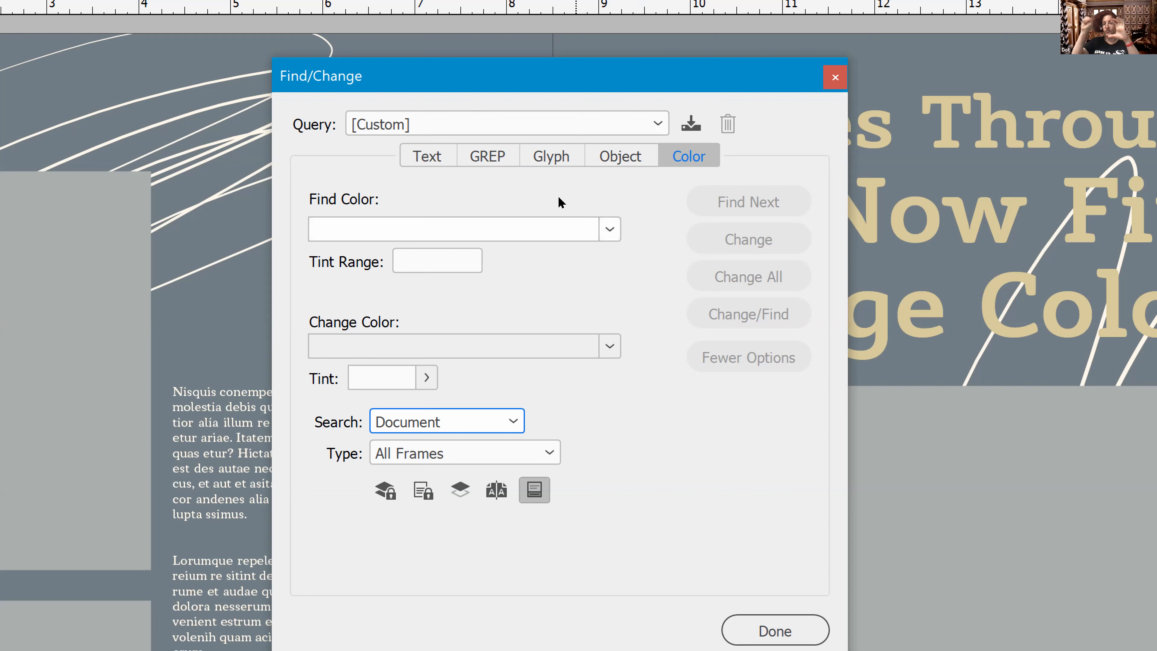
click(610, 228)
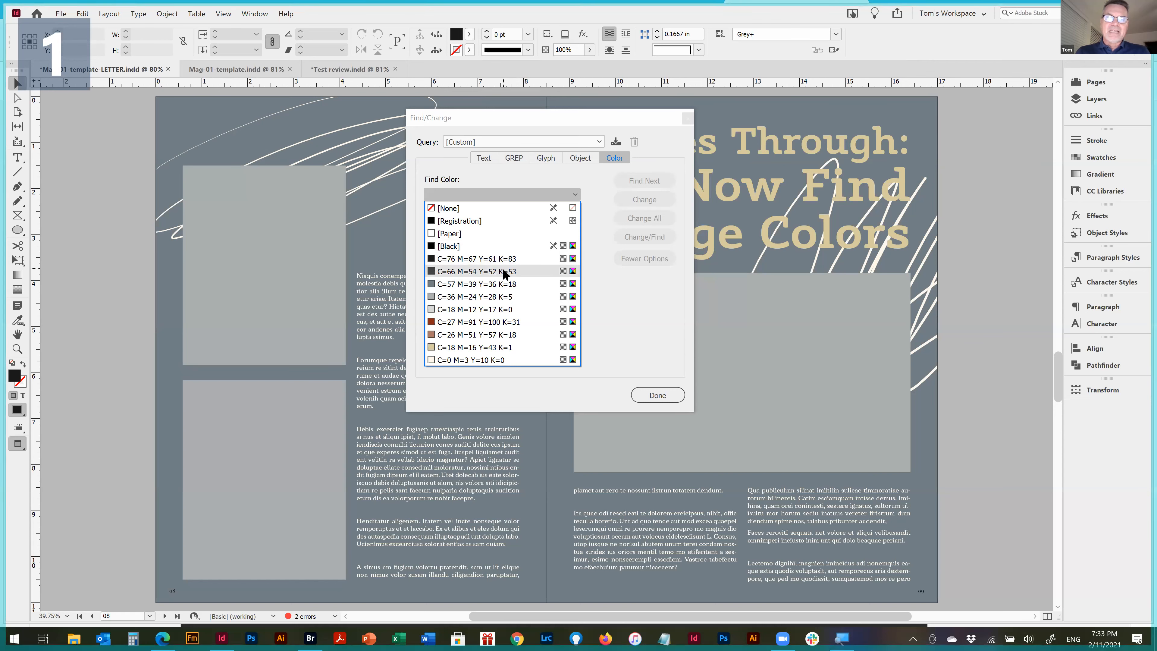
click(497, 322)
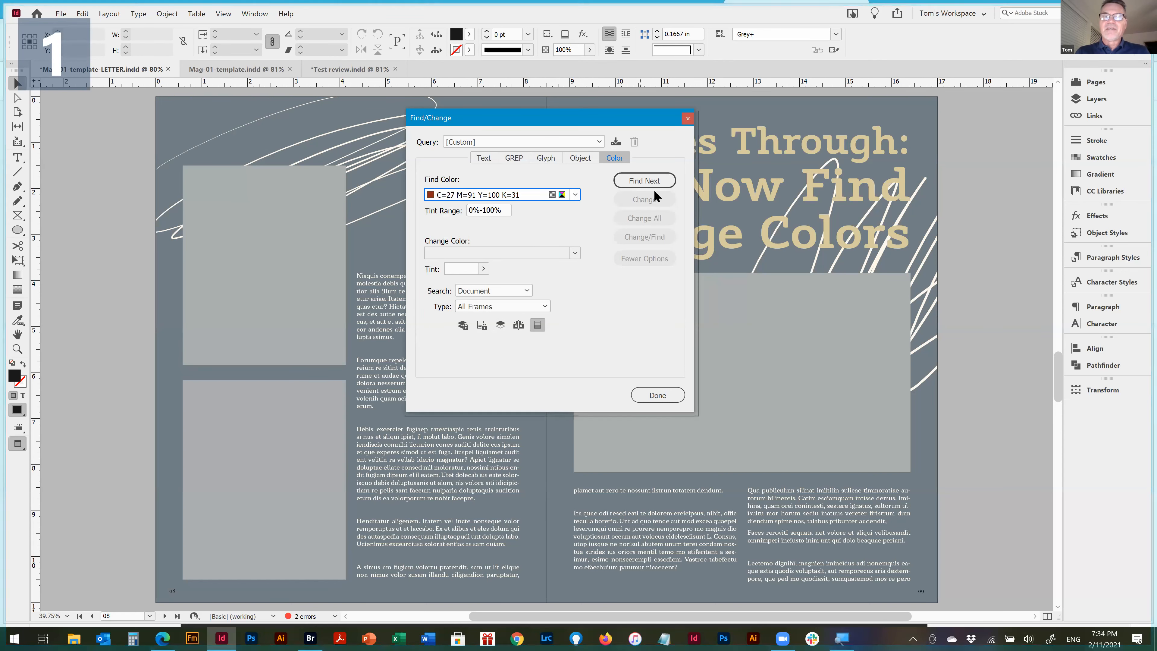
Step through the uses of the searched color, moving the Find/Change dialog off the page so they can be seen
click(646, 182)
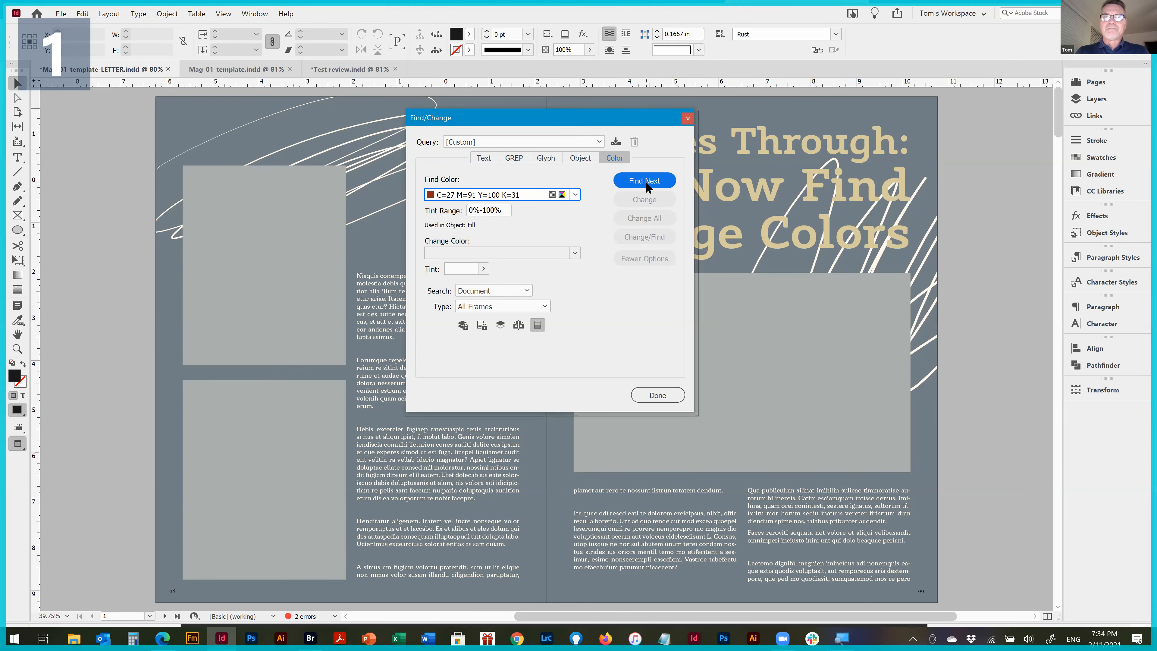
click(645, 180)
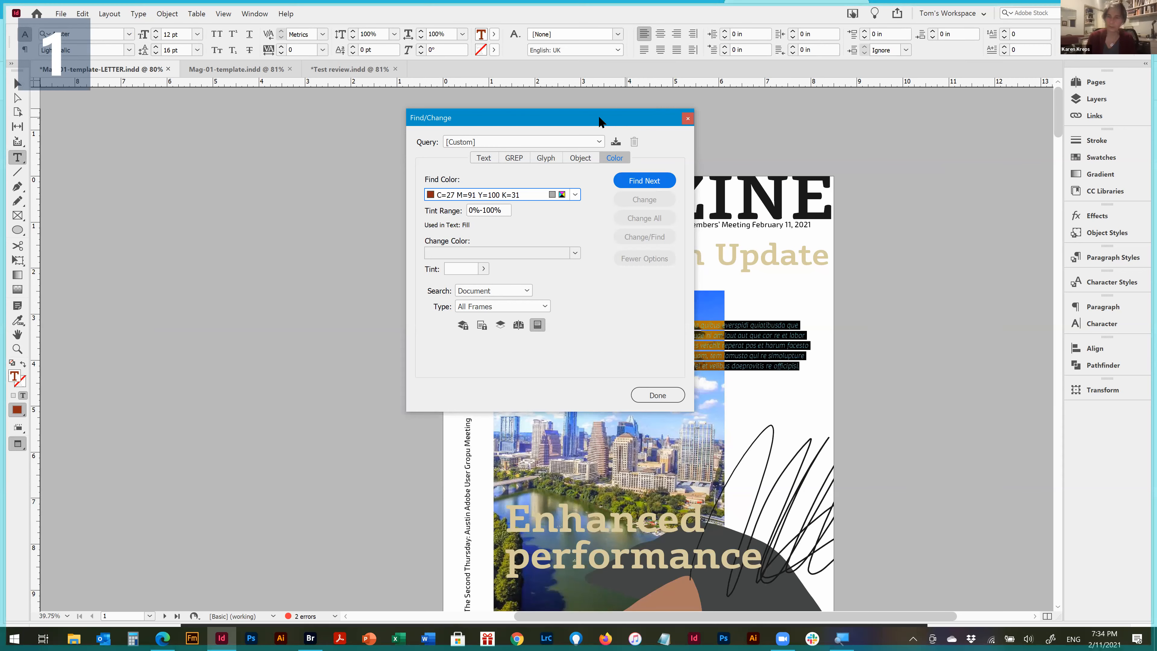
drag(626, 117, 322, 128)
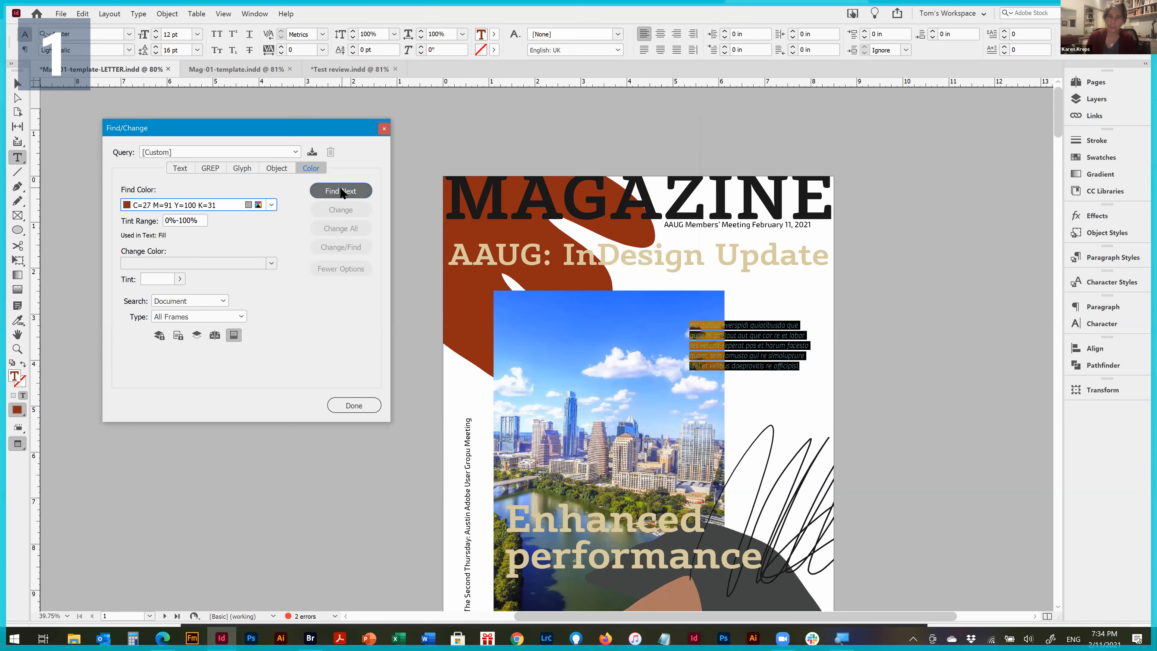
click(341, 192)
click(341, 192)
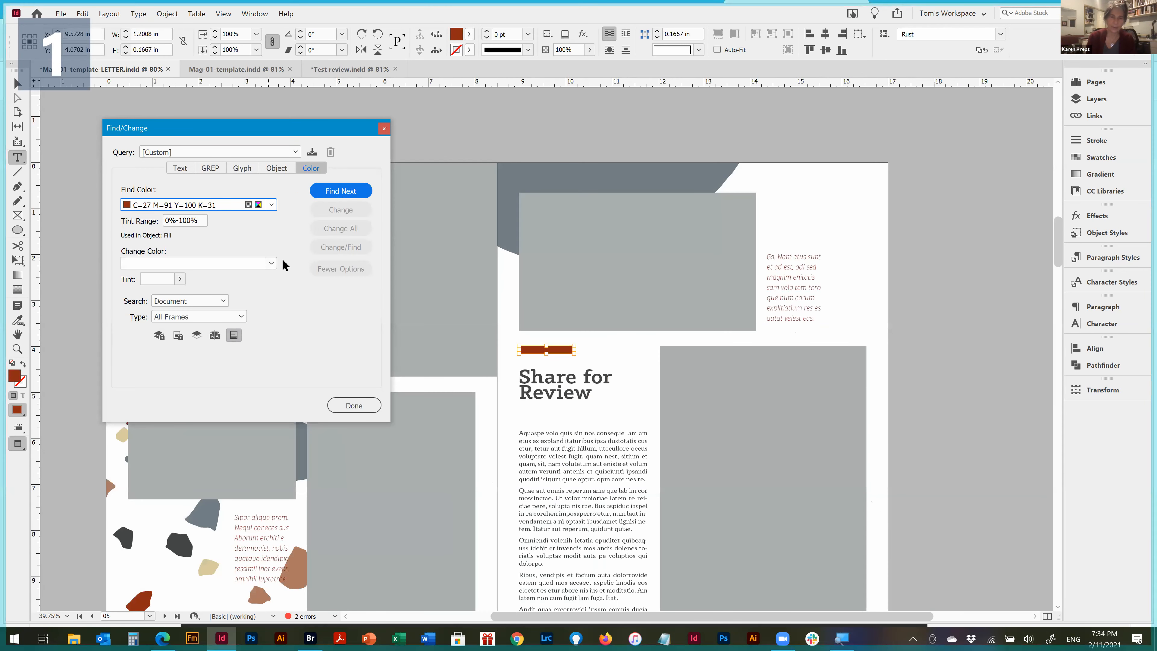
Replace the searched color with C=18 M=16 Y=43 K=1, first in the next occurrence and then throughout the document
click(271, 263)
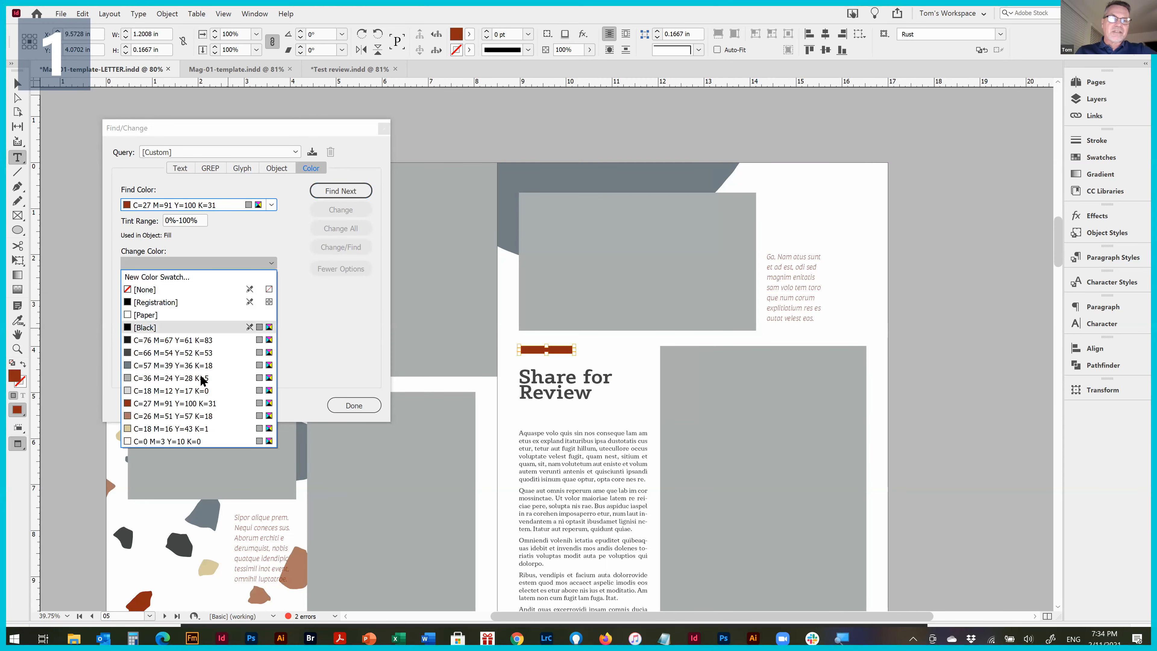
click(185, 428)
click(346, 192)
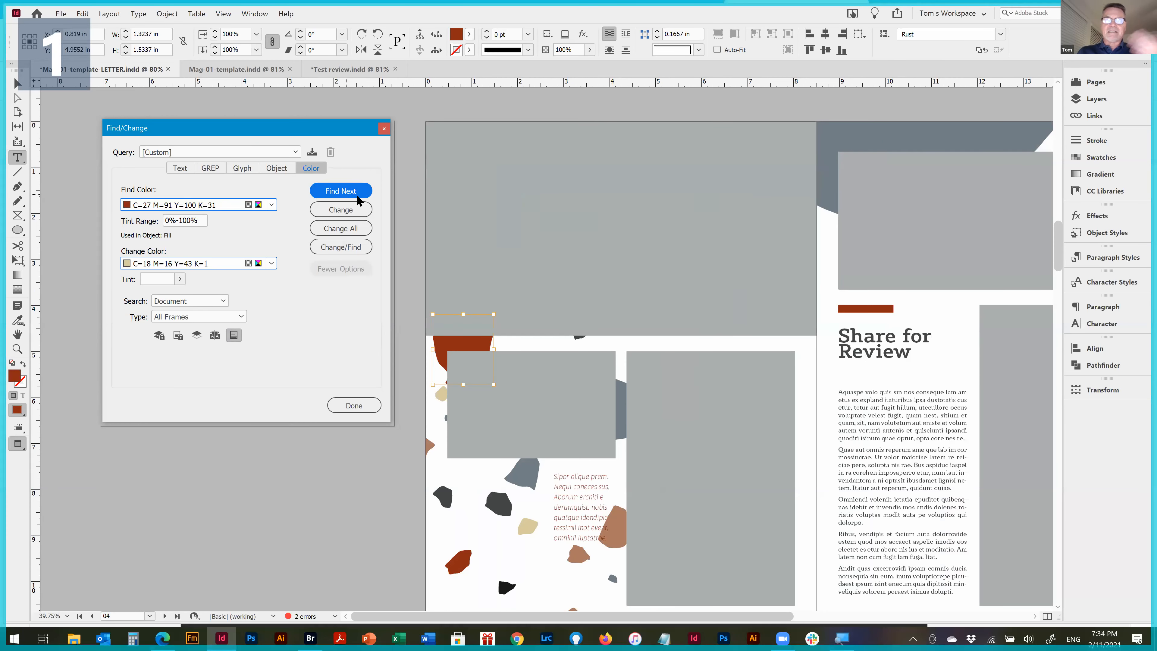
click(351, 212)
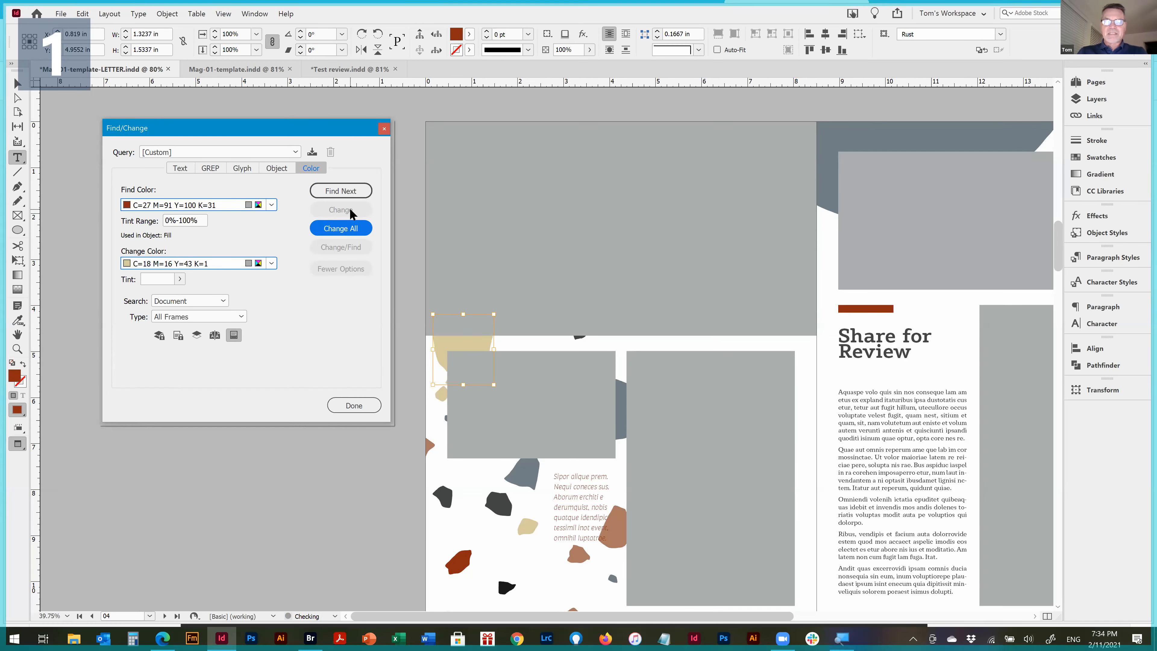
click(343, 229)
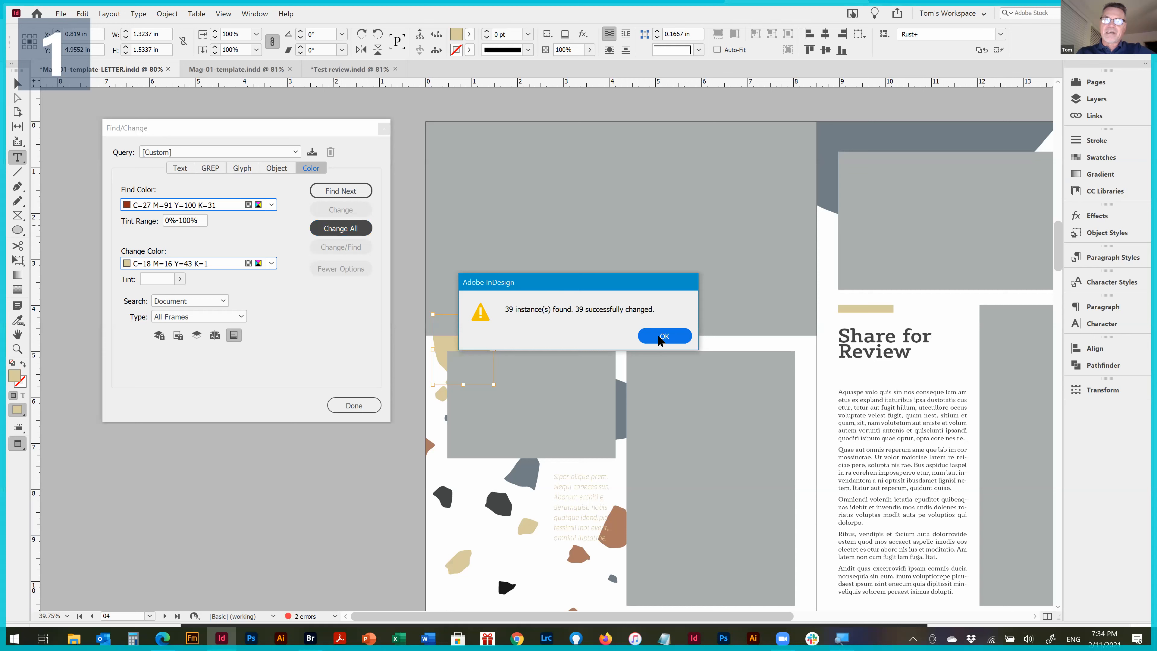
click(664, 336)
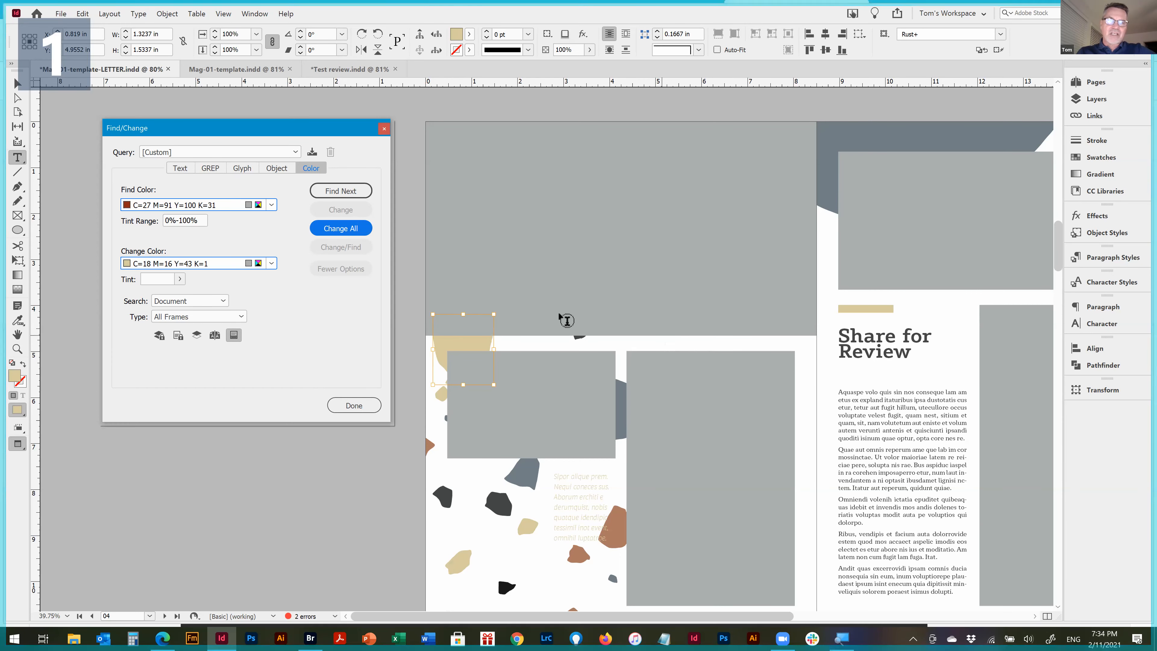
View the dialog for saving the color query without saving, and look over the list of saved queries
click(312, 153)
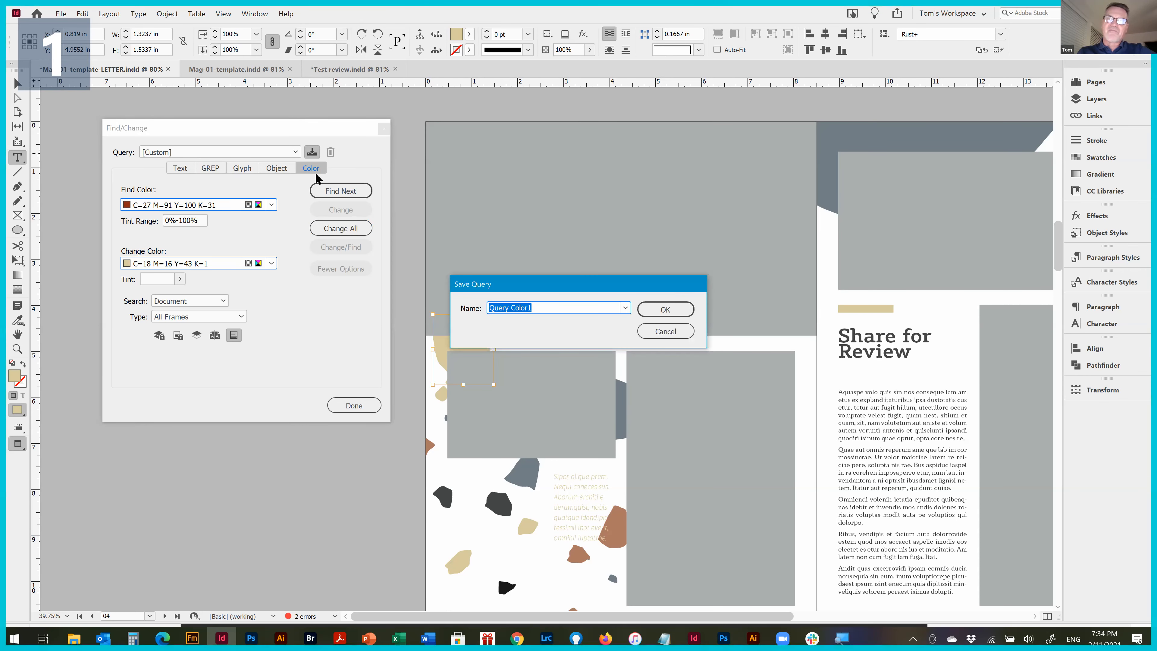
click(668, 332)
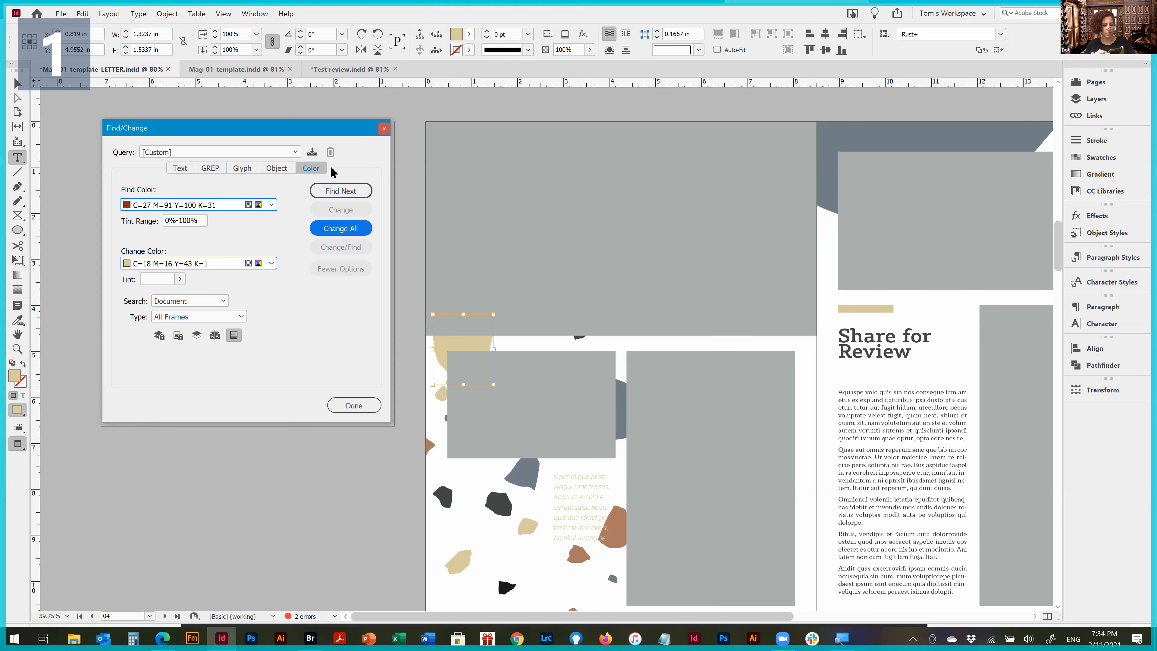
click(292, 152)
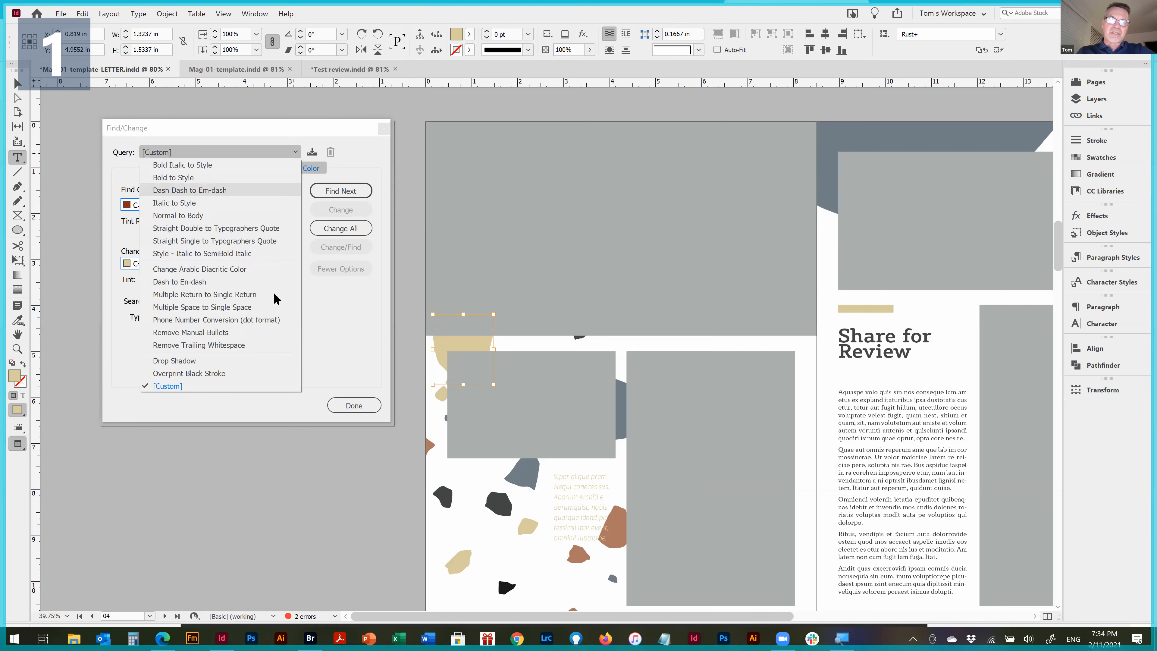
click(345, 317)
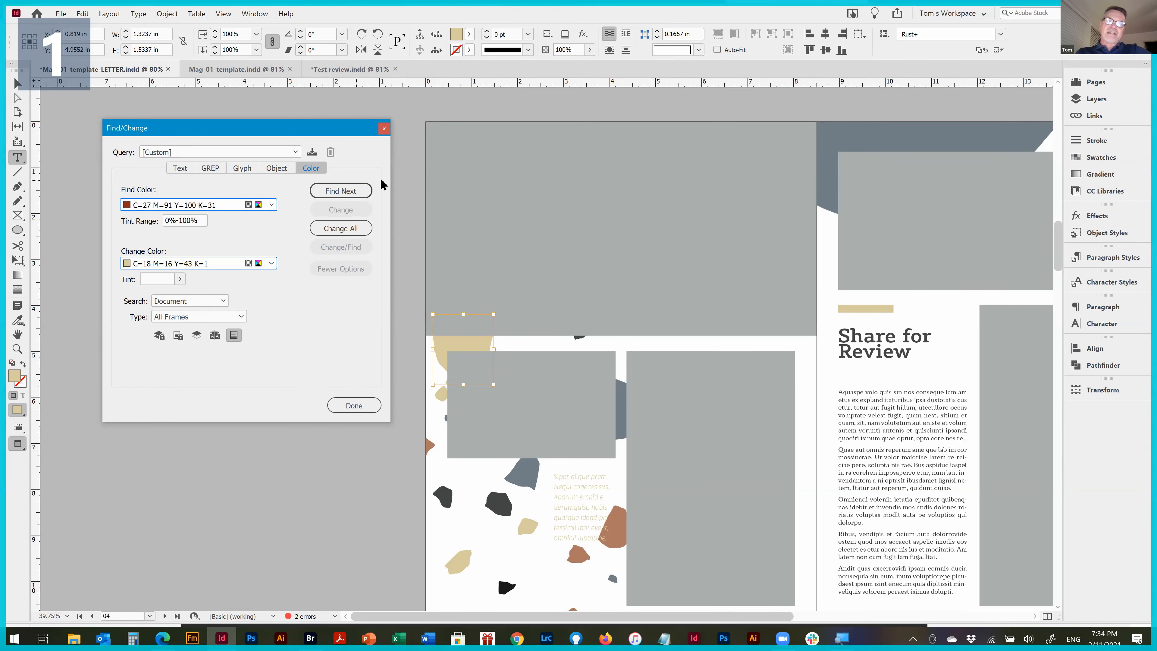
Close Find/Change, fit the spread in view, and go to the spread on pages 10-11
click(384, 129)
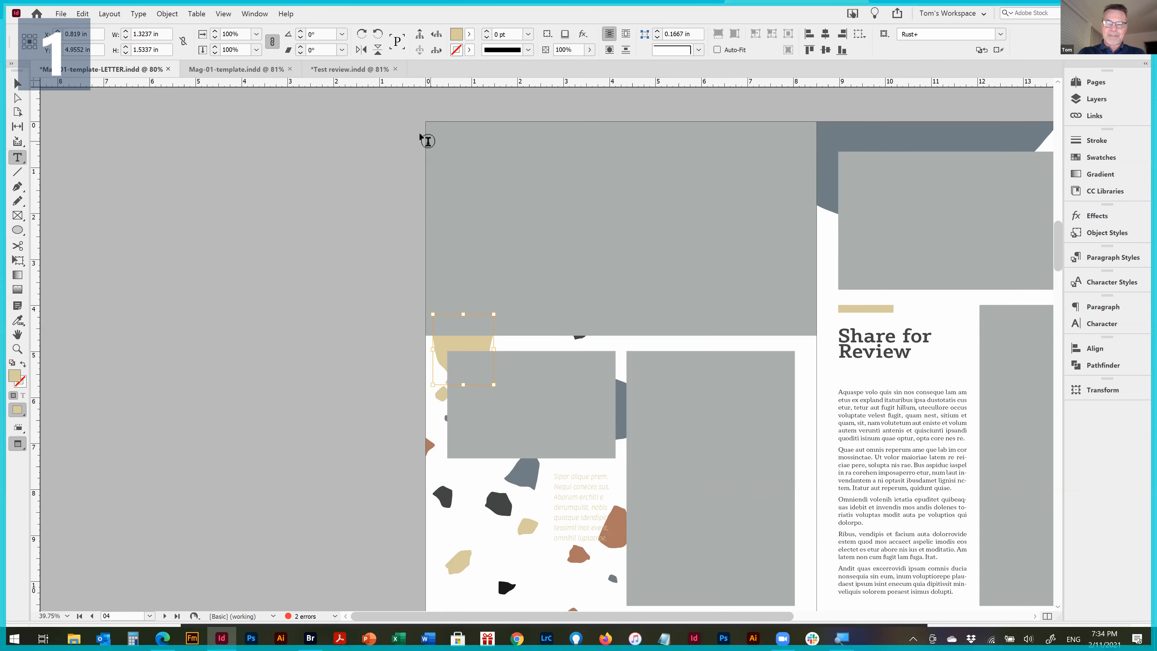
key(ctrl+alt+0)
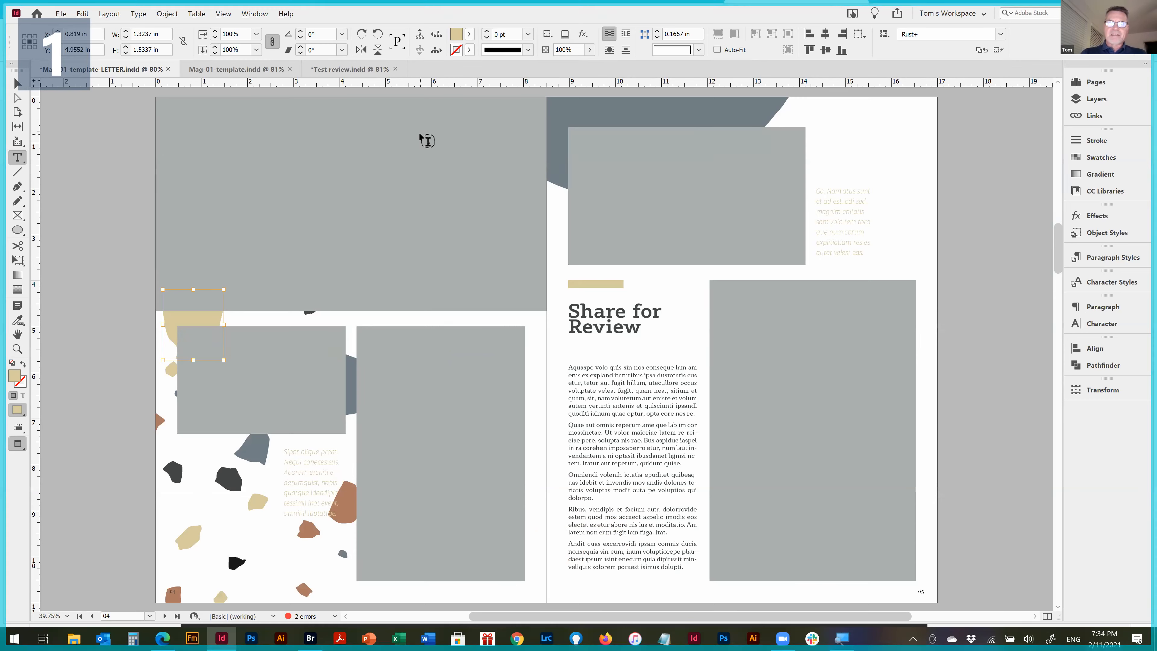
key(alt+Page_Down)
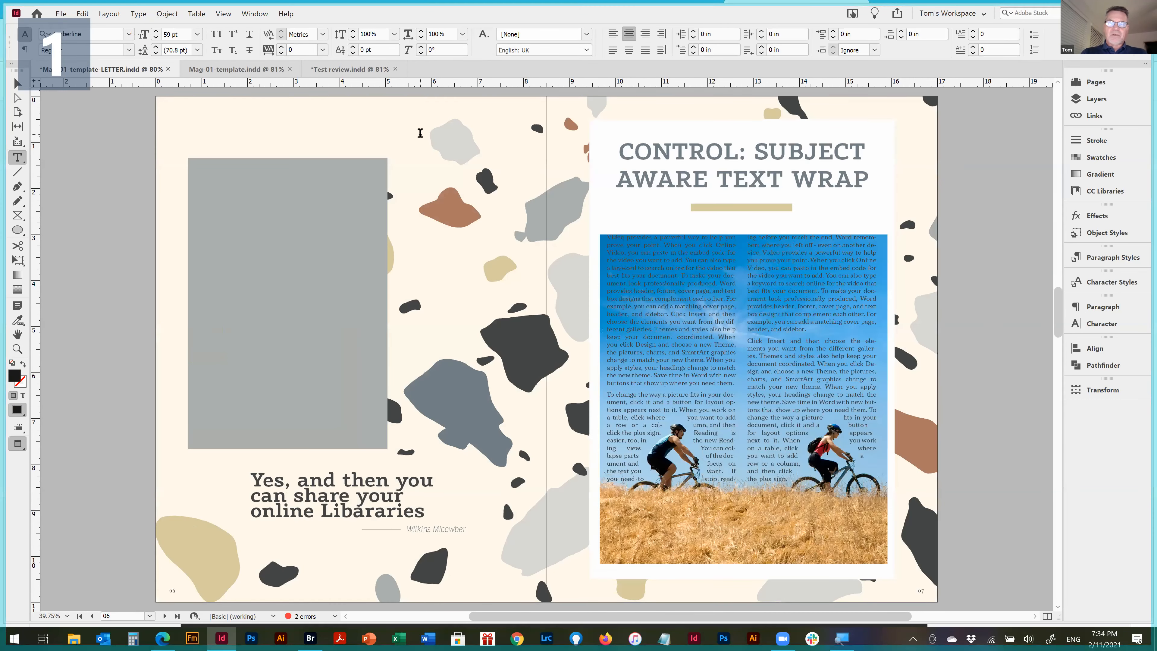
key(alt+Page_Down)
key(alt+Page_Down)
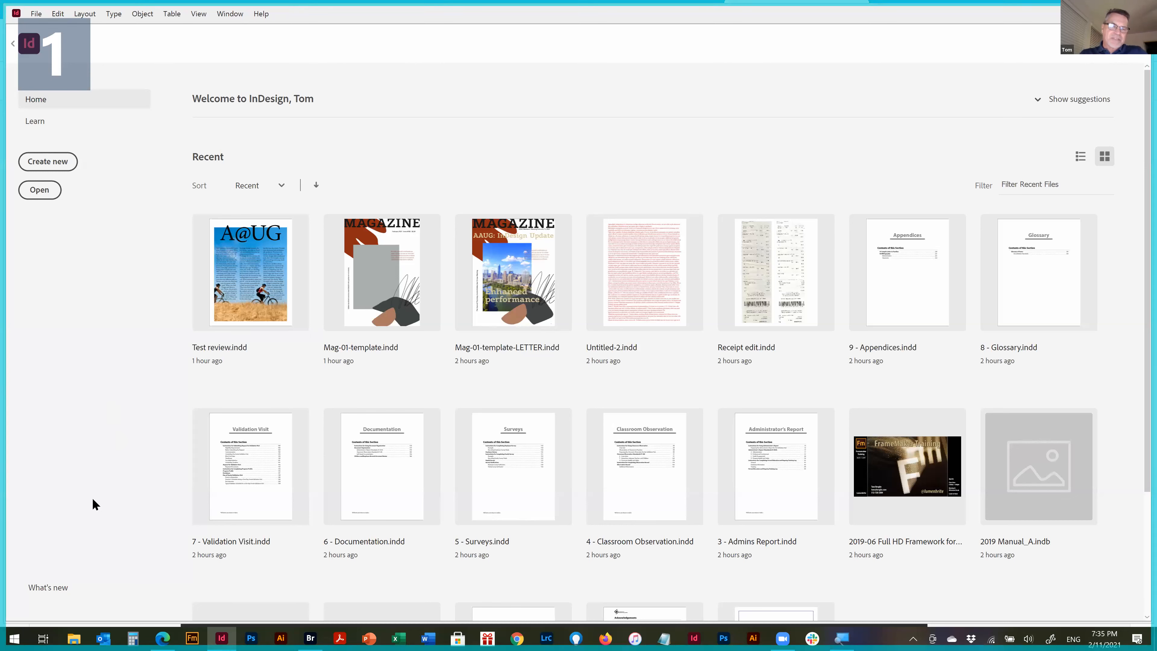
From the home screen, view the What's new entries for subject-aware text wrapping and HSB support
click(50, 589)
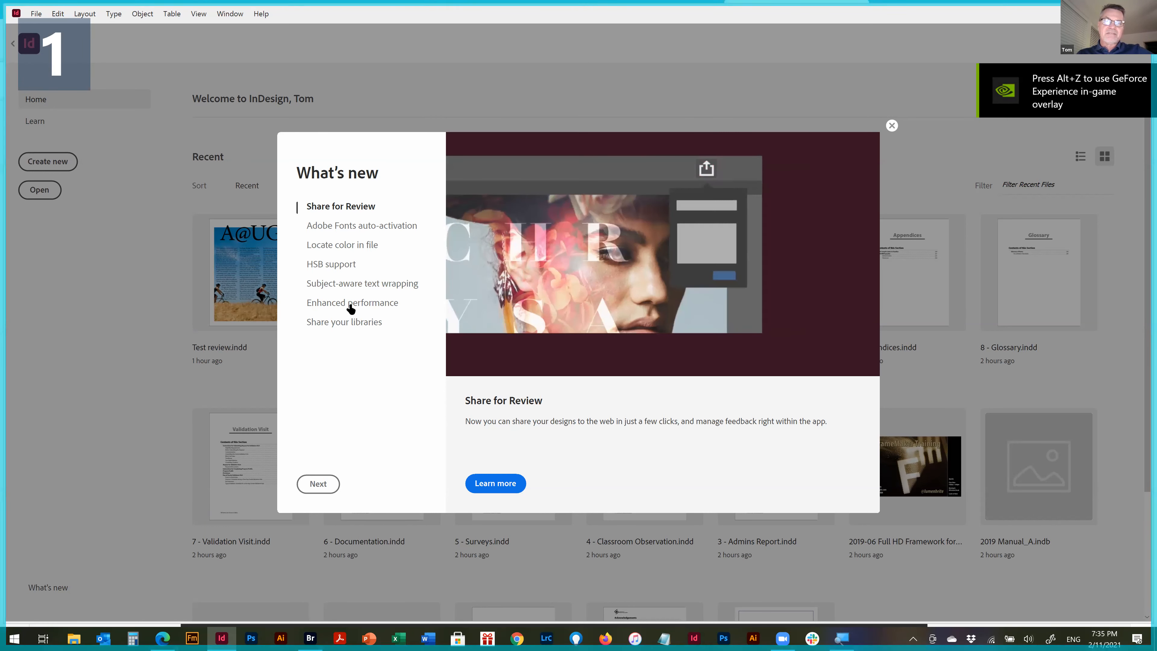
click(354, 285)
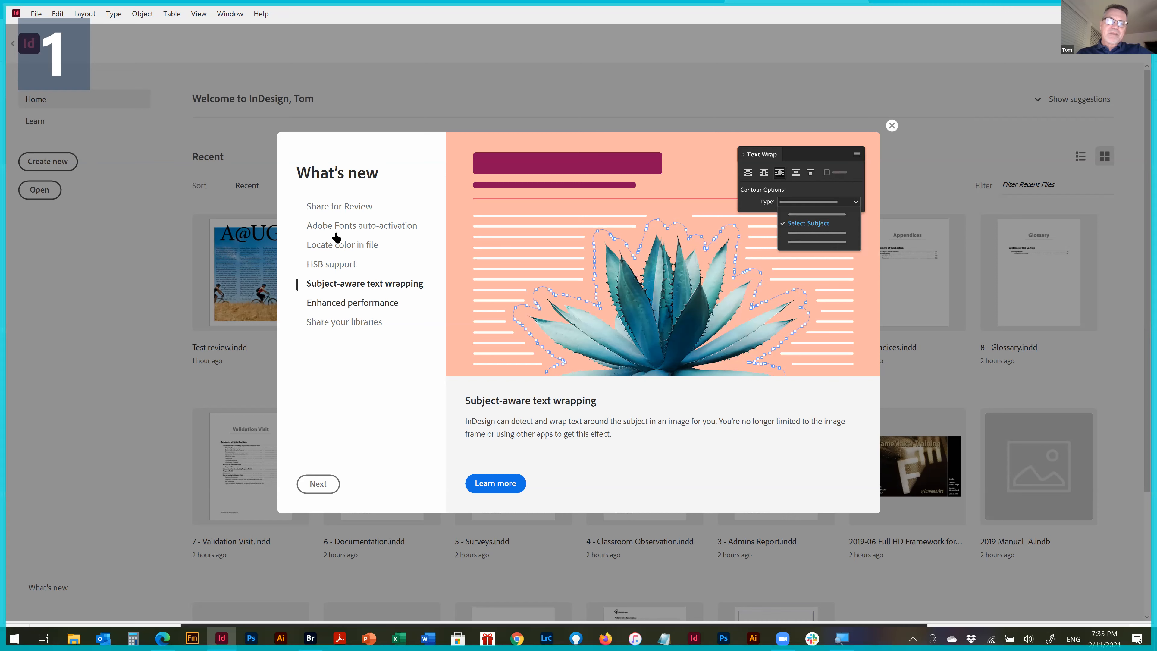
click(331, 264)
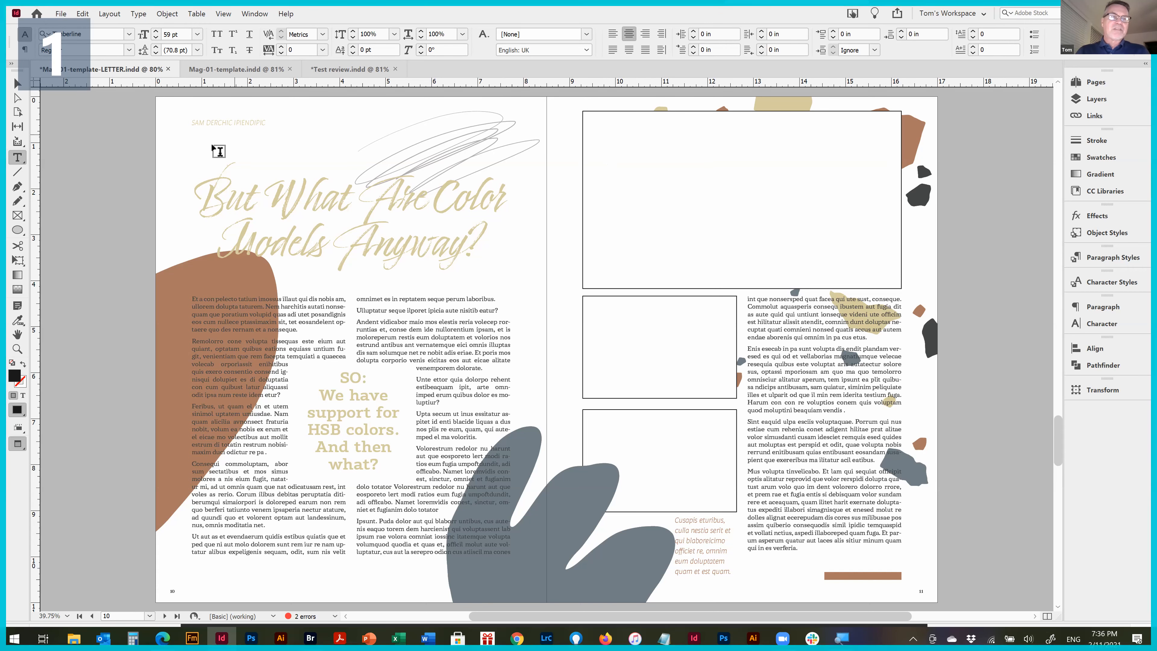
Place page 9 of 2021-02-10 AAUG-PDF_ASSETS.pdf into the large empty frame at the head of page 11
click(16, 83)
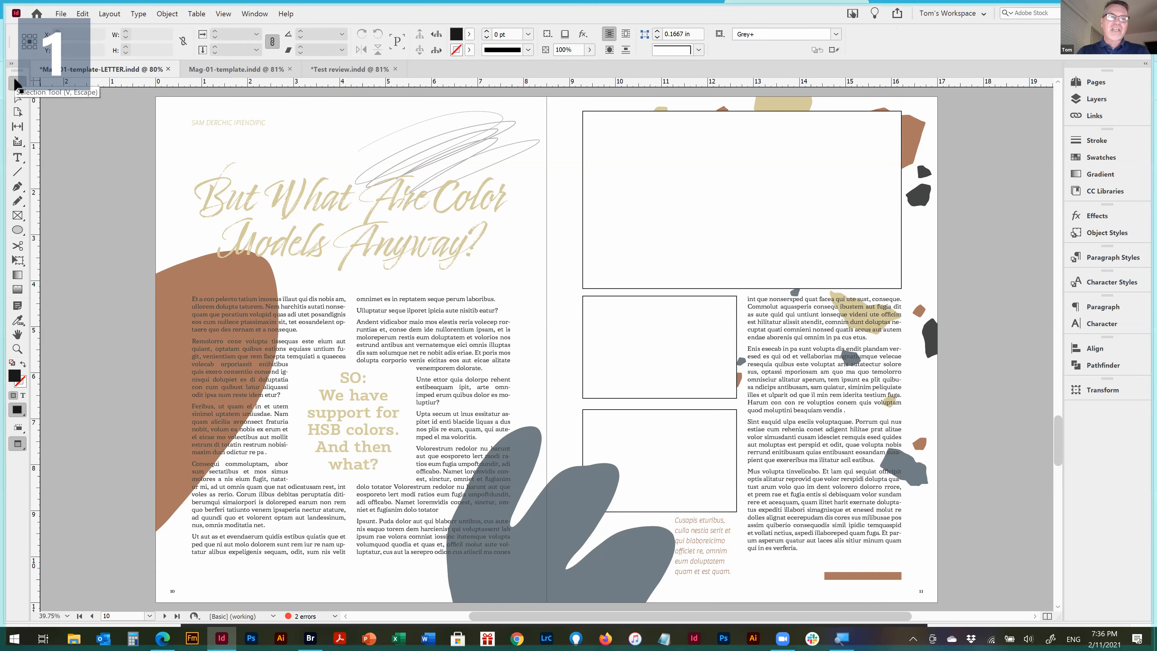
click(648, 142)
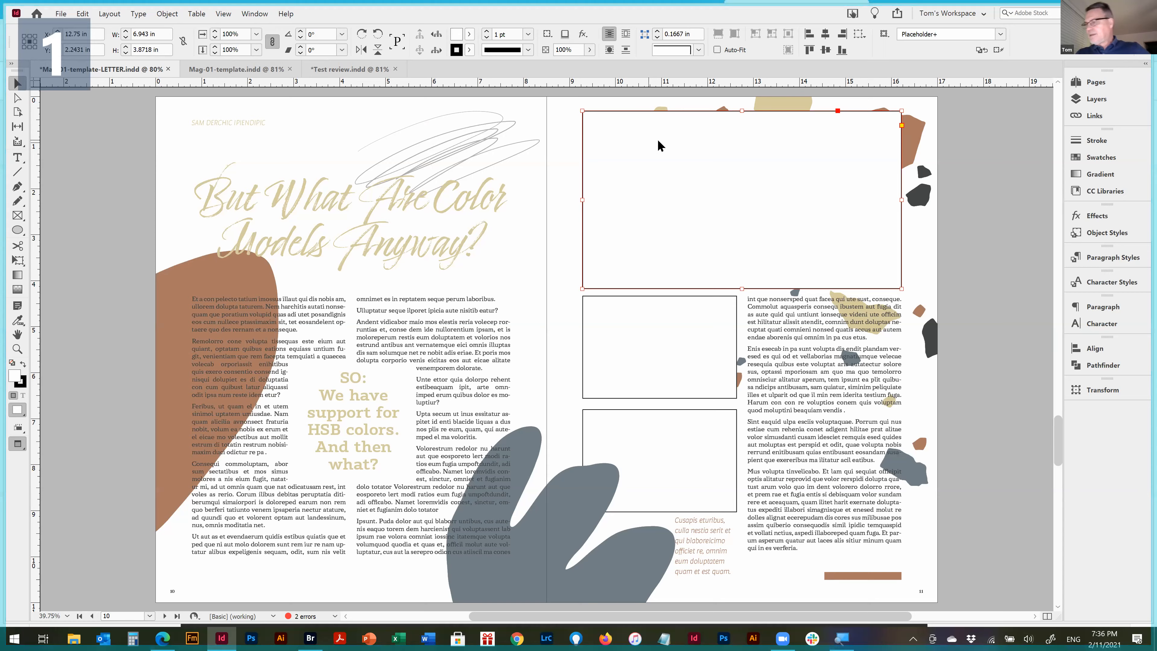
key(ctrl+d)
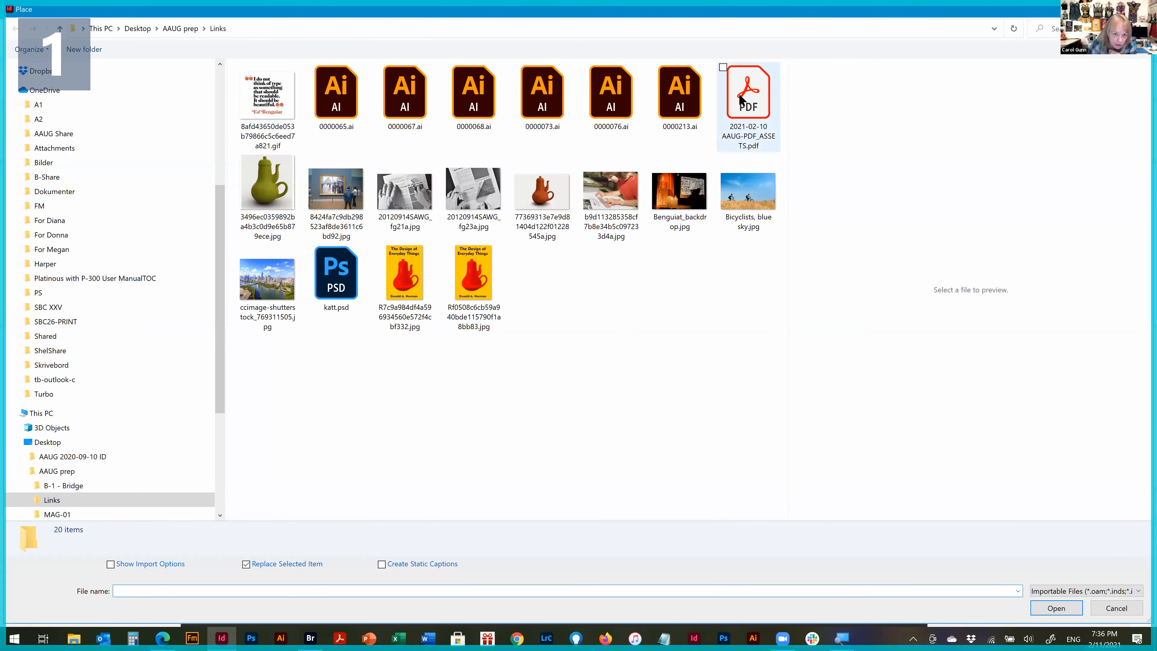
click(740, 100)
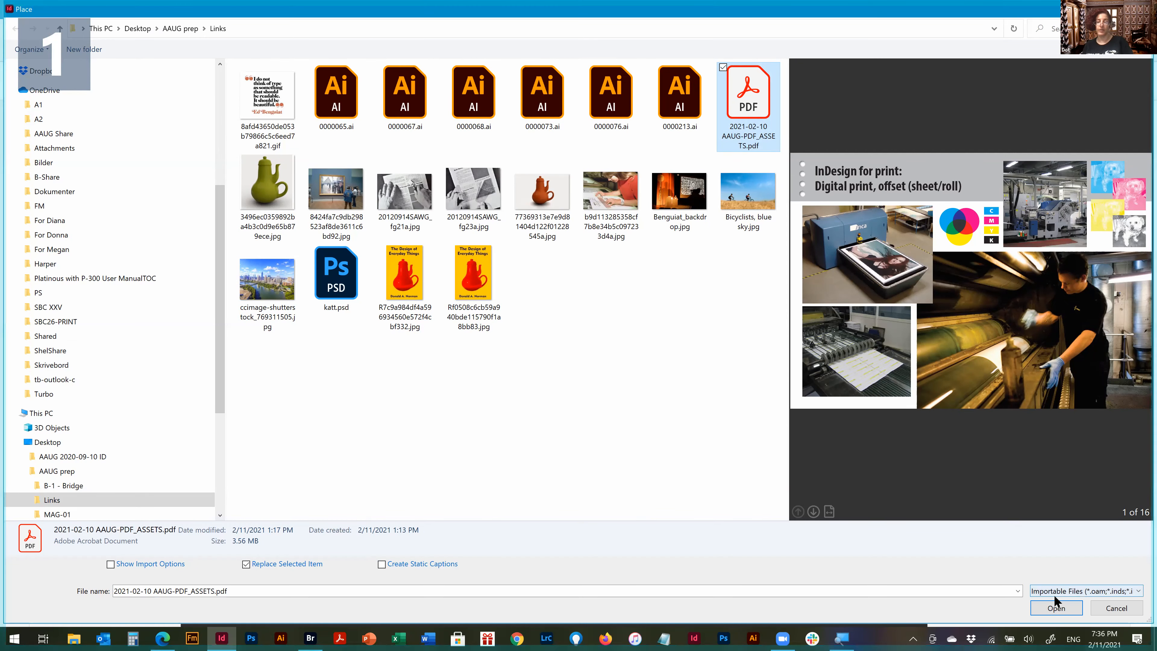
click(1057, 607)
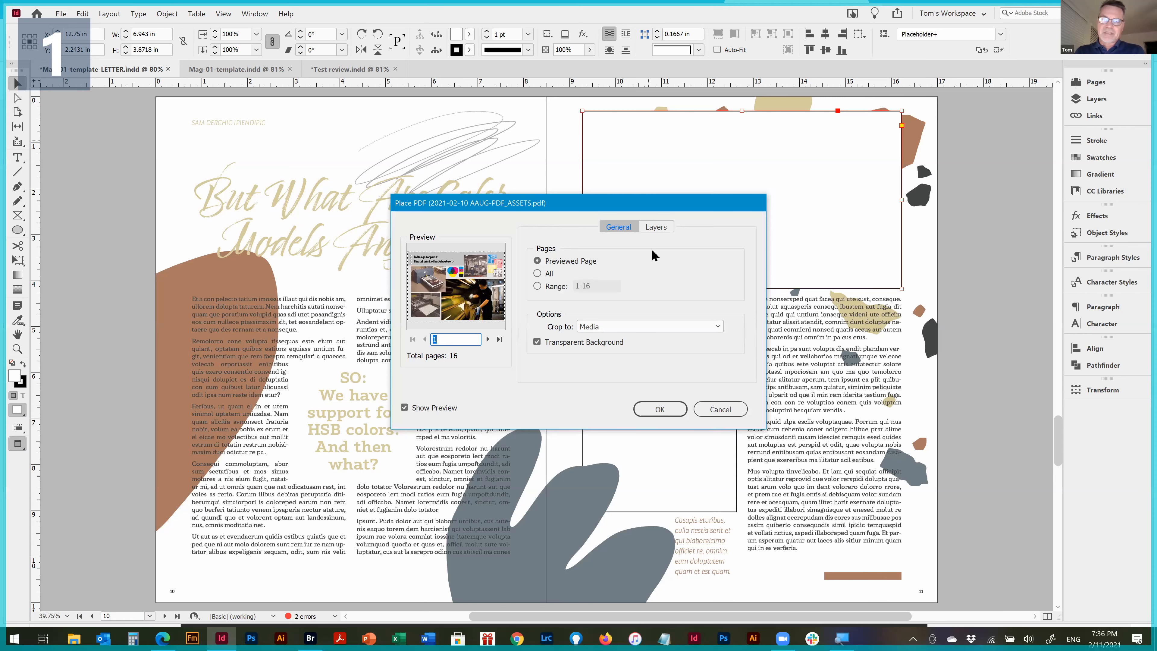
click(556, 287)
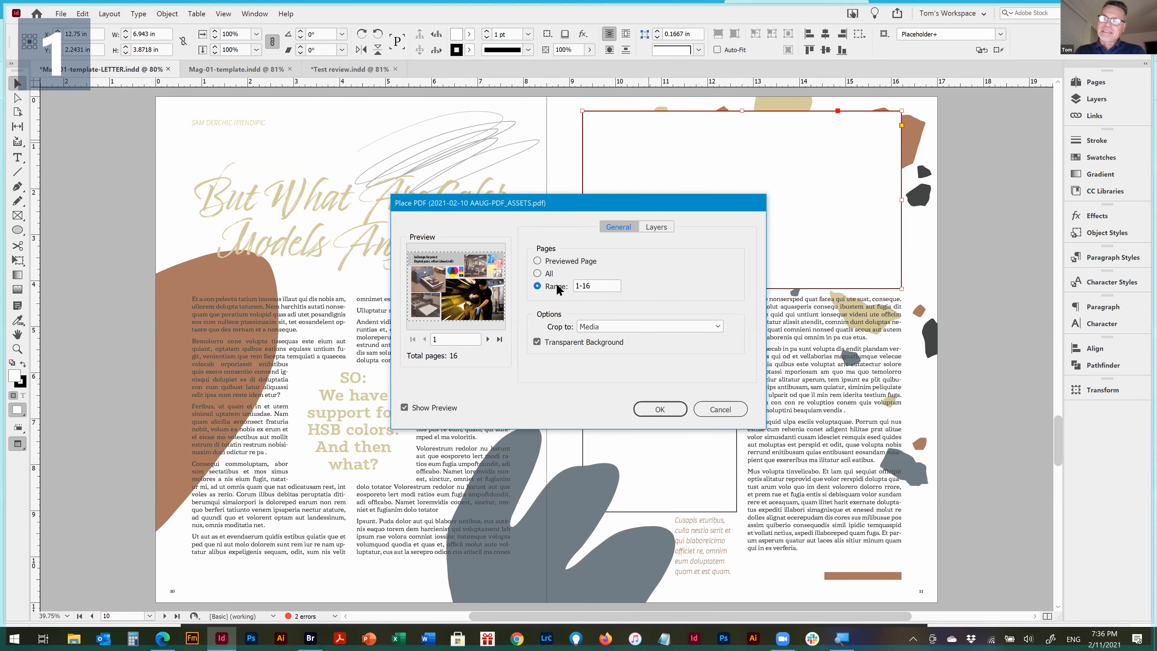
click(597, 285)
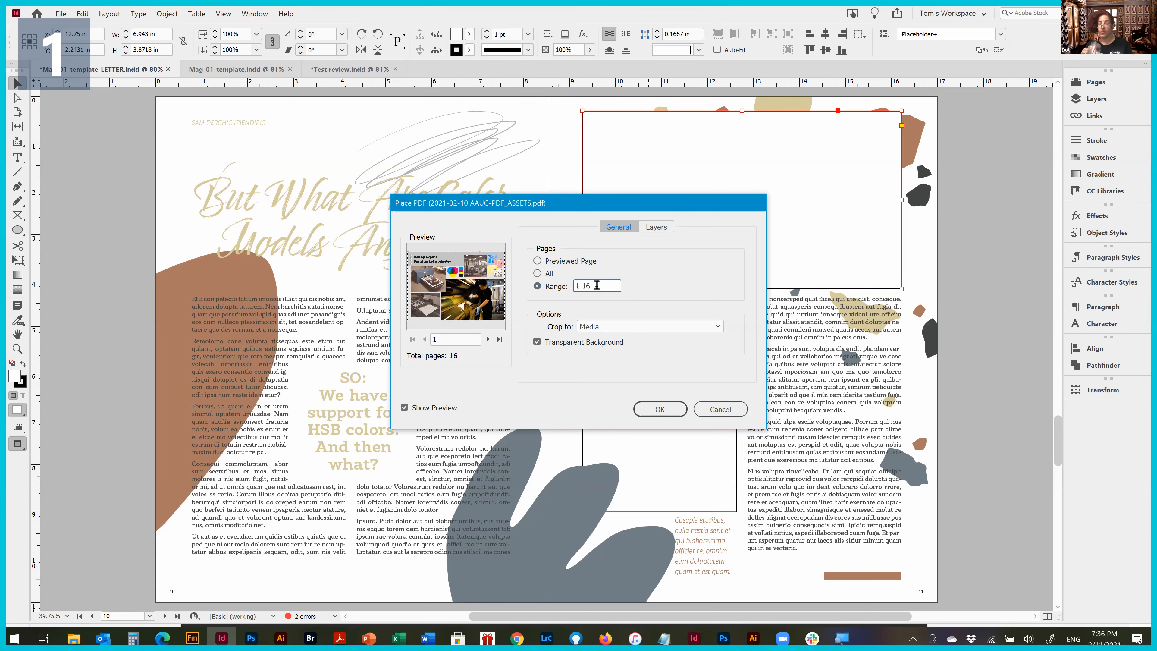
double_click(597, 286)
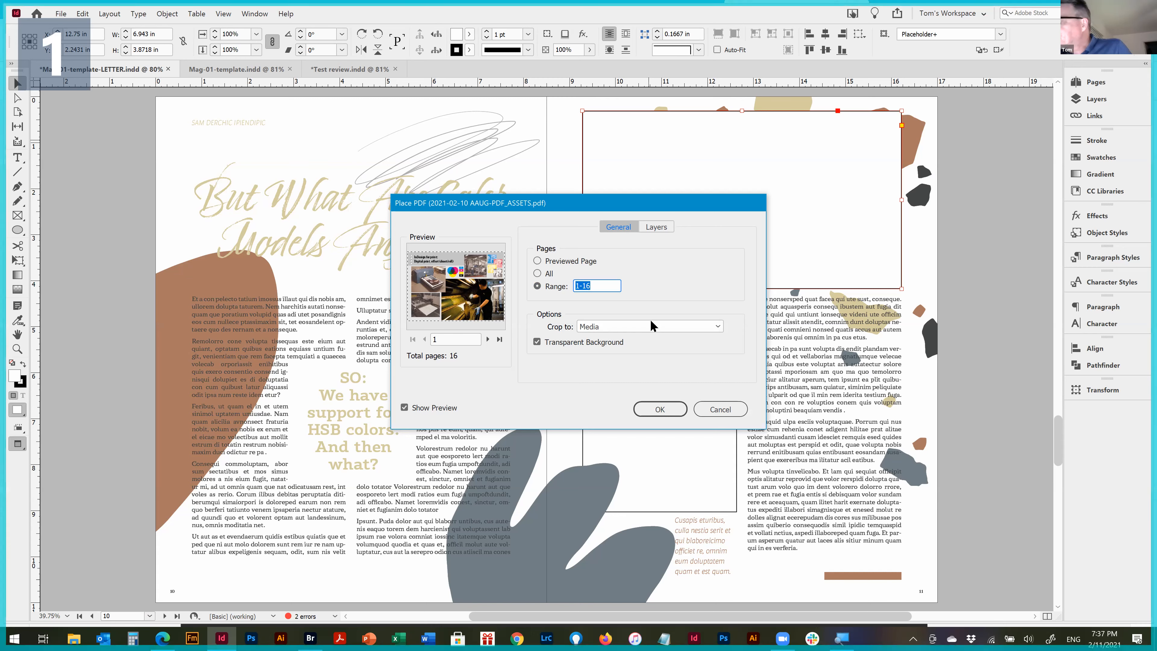
text(9)
key(Return)
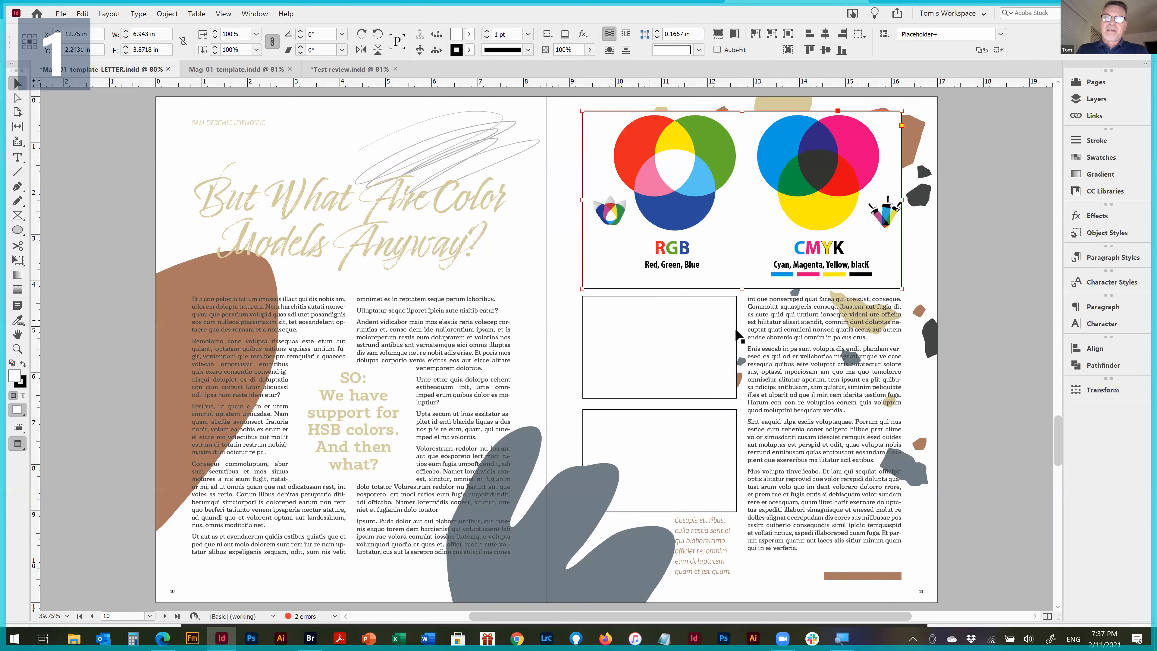
Open the Color Picker for the placed frame's fill and compare the hue, saturation, brightness and red color space views
key(ctrl+space)
drag(556, 98, 914, 311)
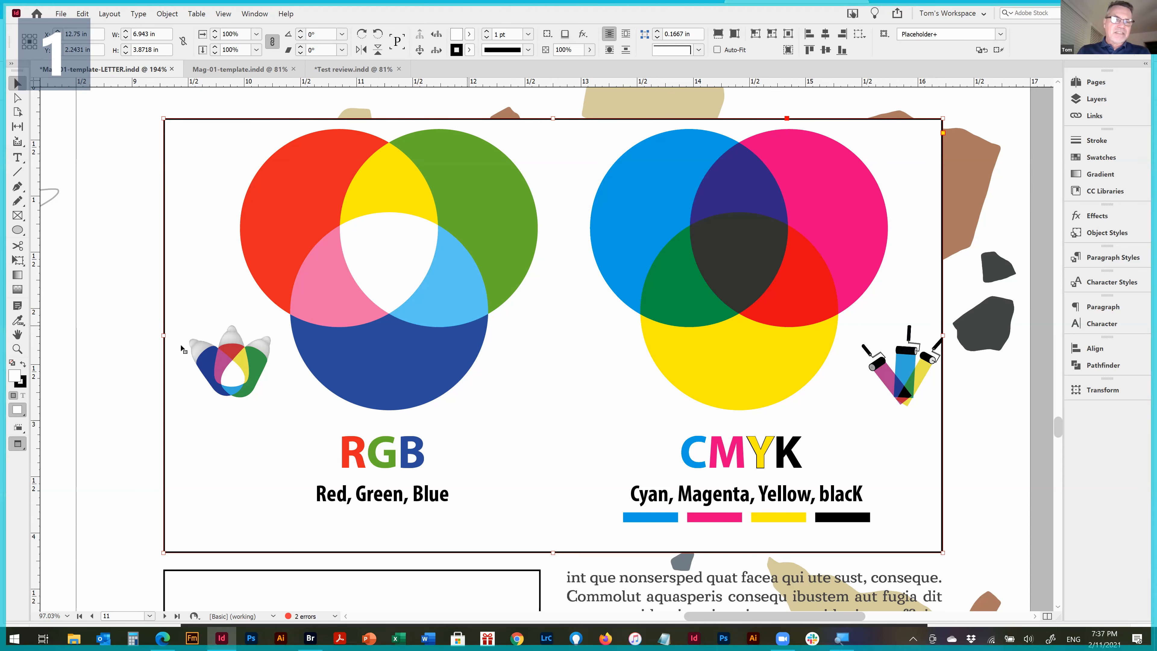
double_click(15, 377)
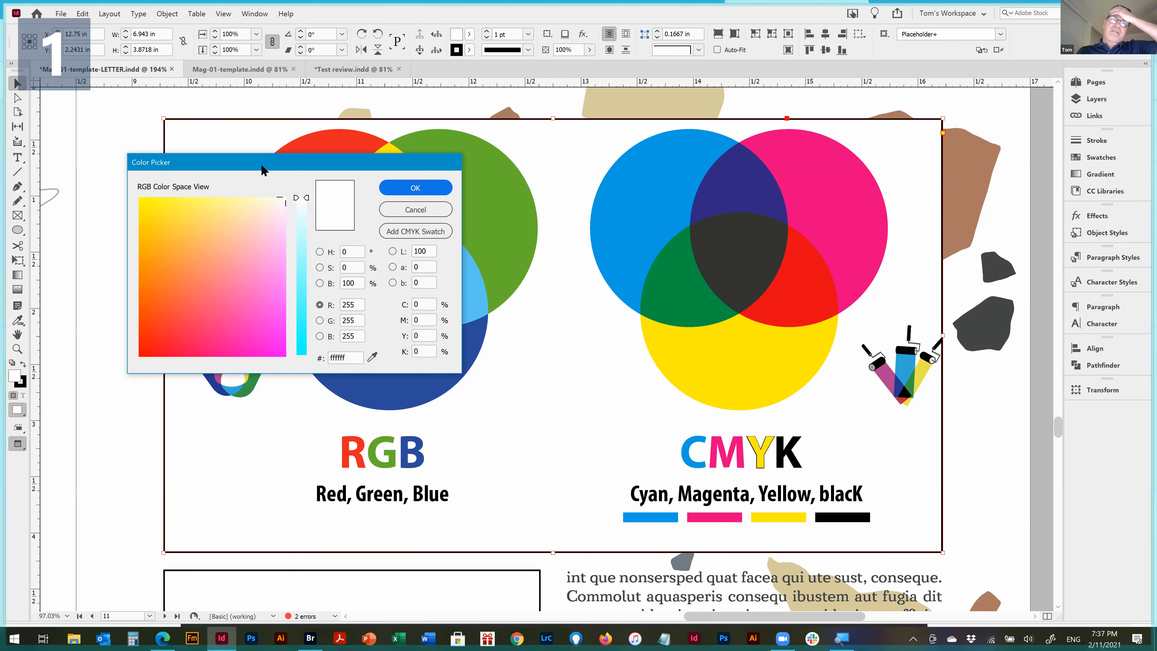
drag(262, 165, 430, 134)
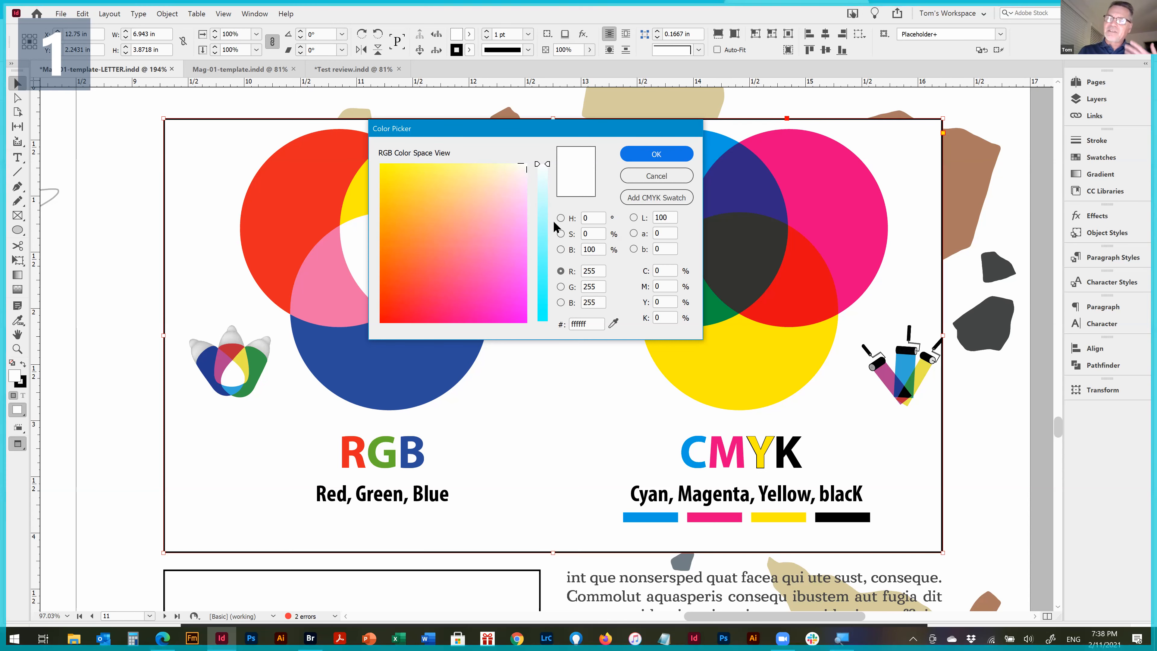
click(561, 220)
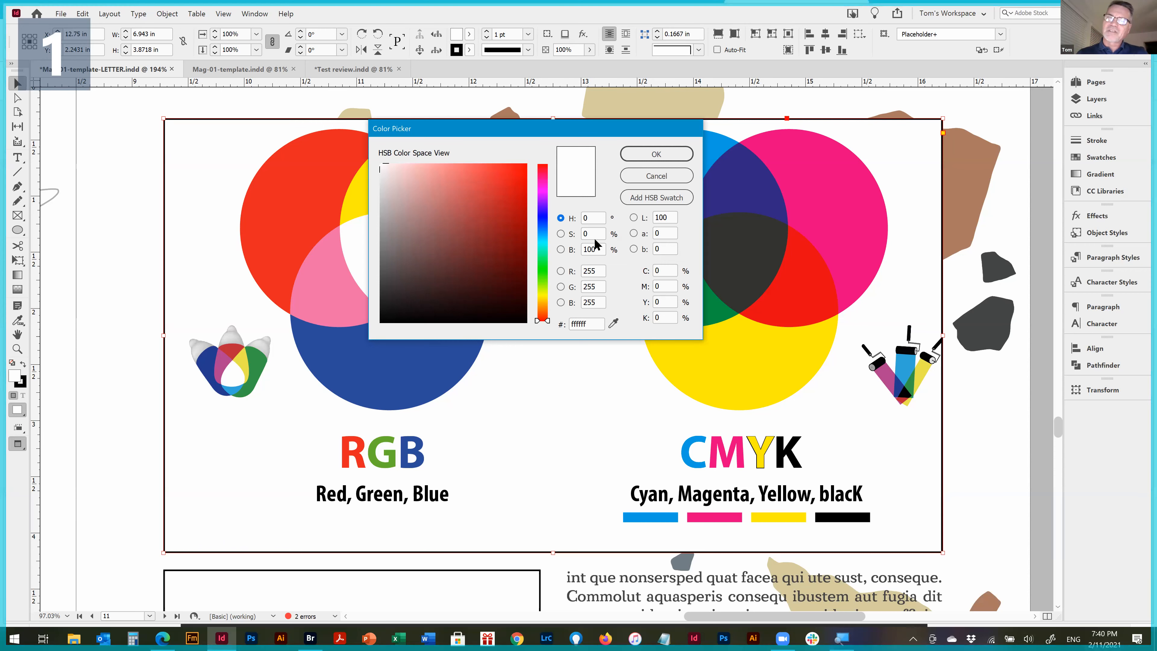
click(561, 234)
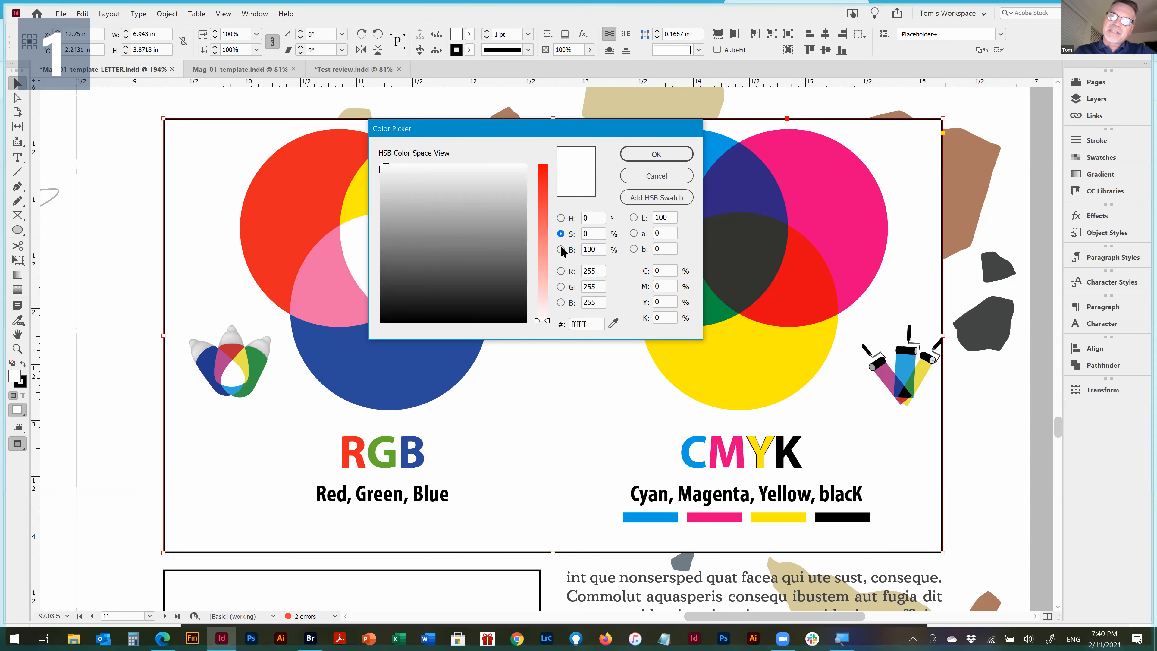
click(561, 250)
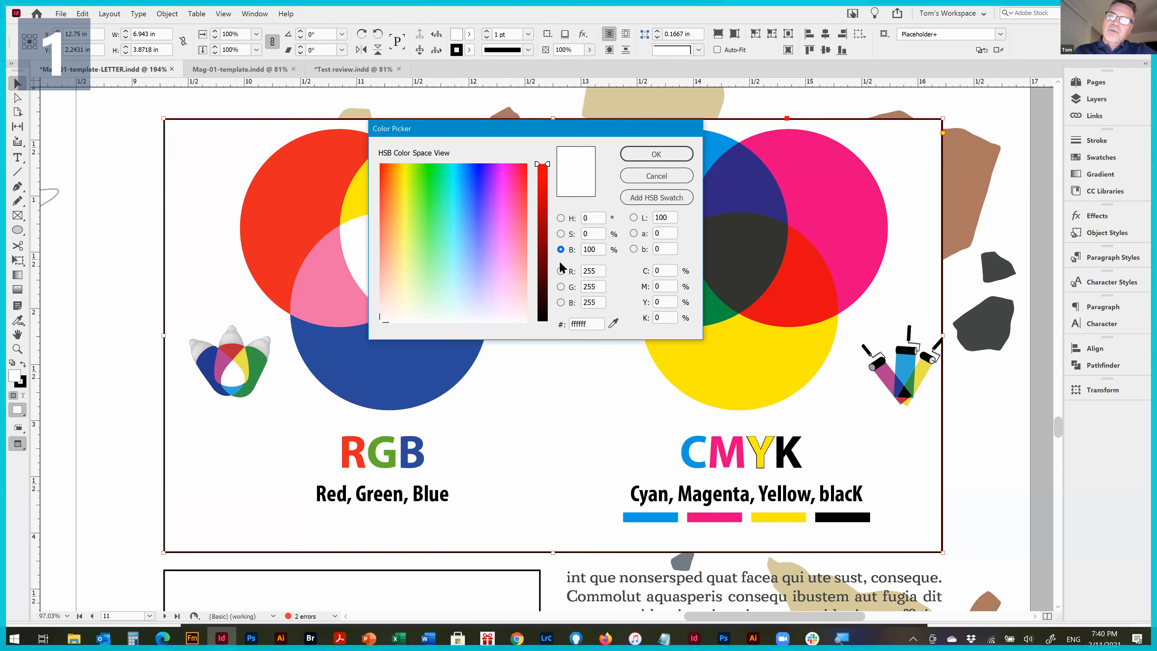
click(561, 272)
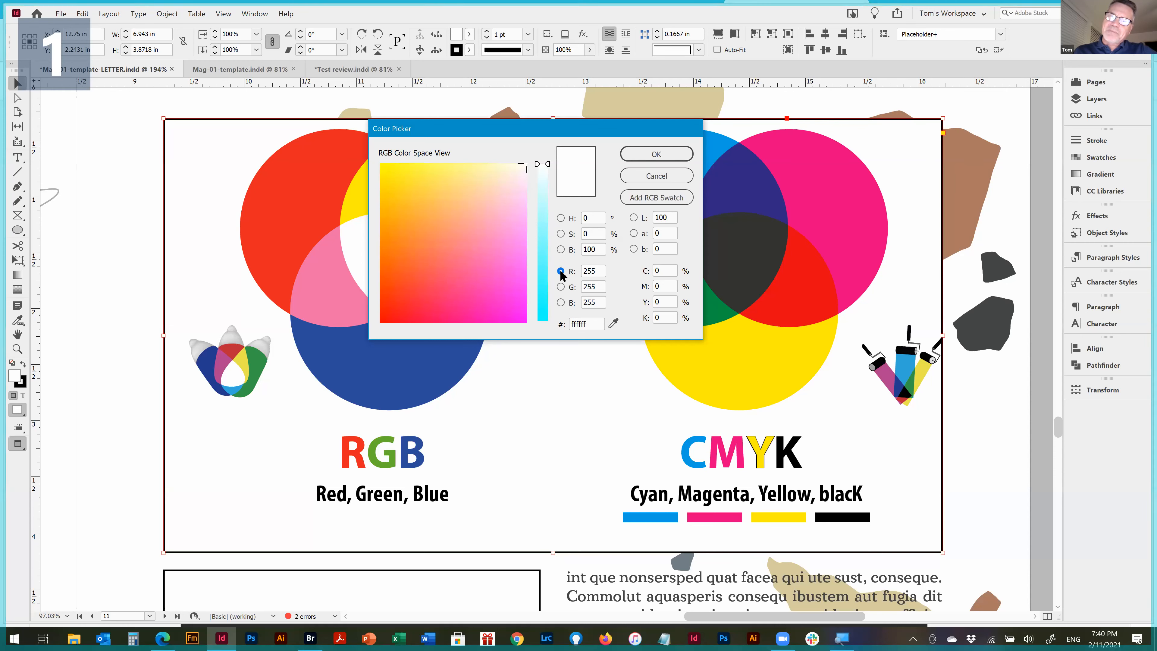
Pick a green with hue 134°, saturation 53% and brightness 76% in the hue-based HSB color space view
click(560, 218)
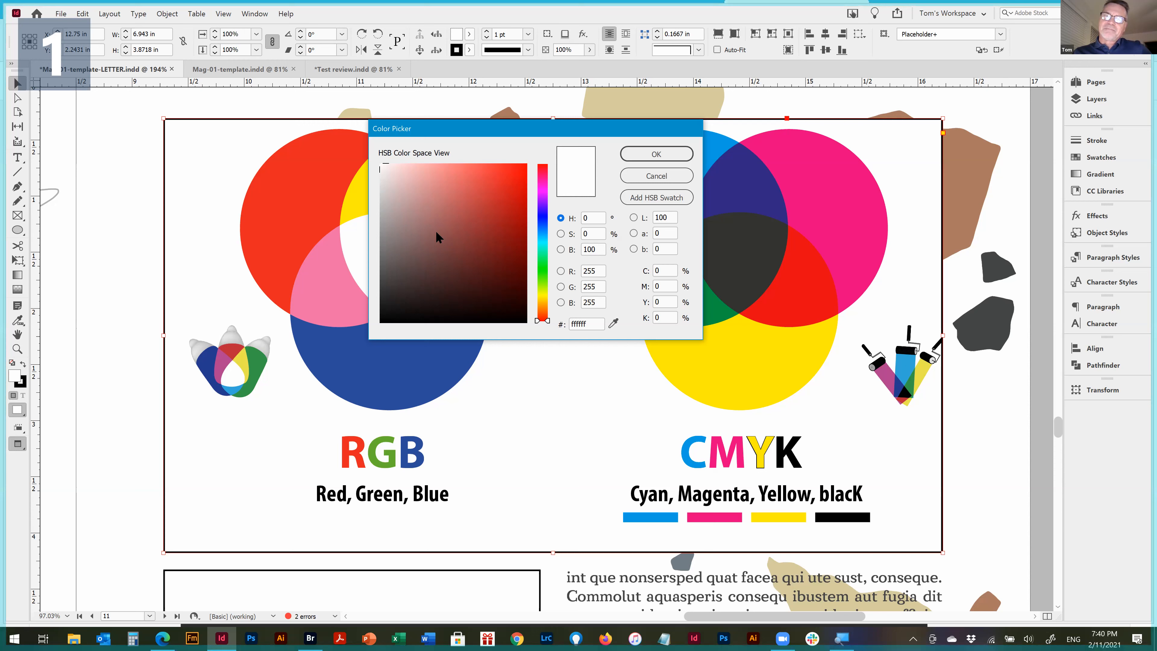
click(435, 247)
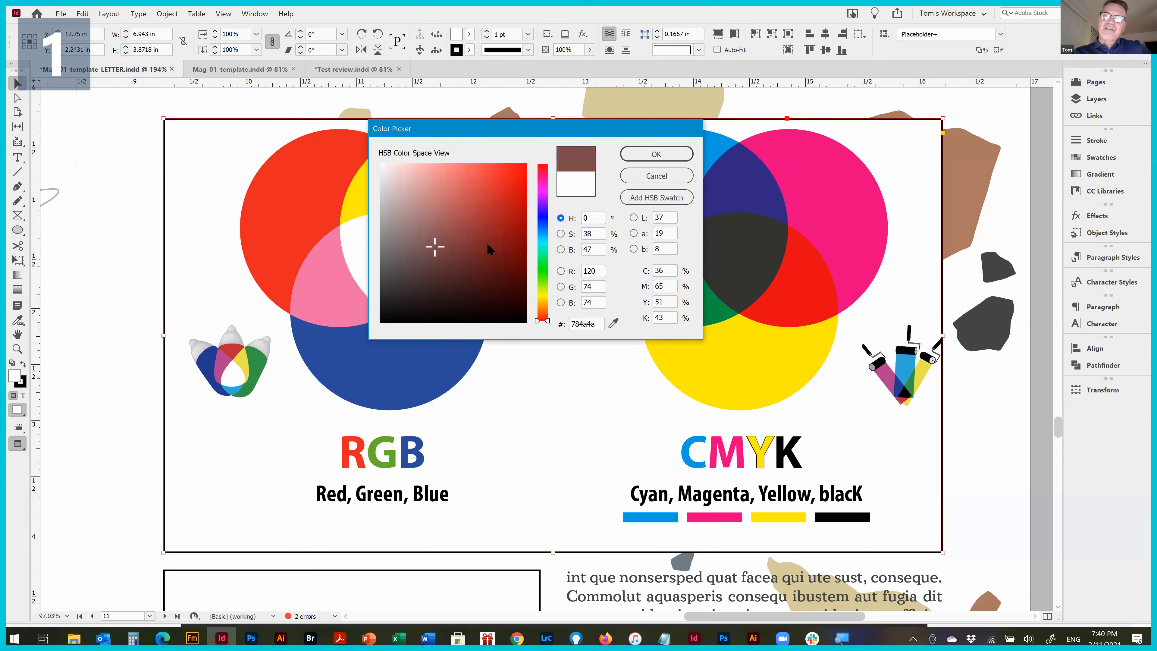
click(483, 194)
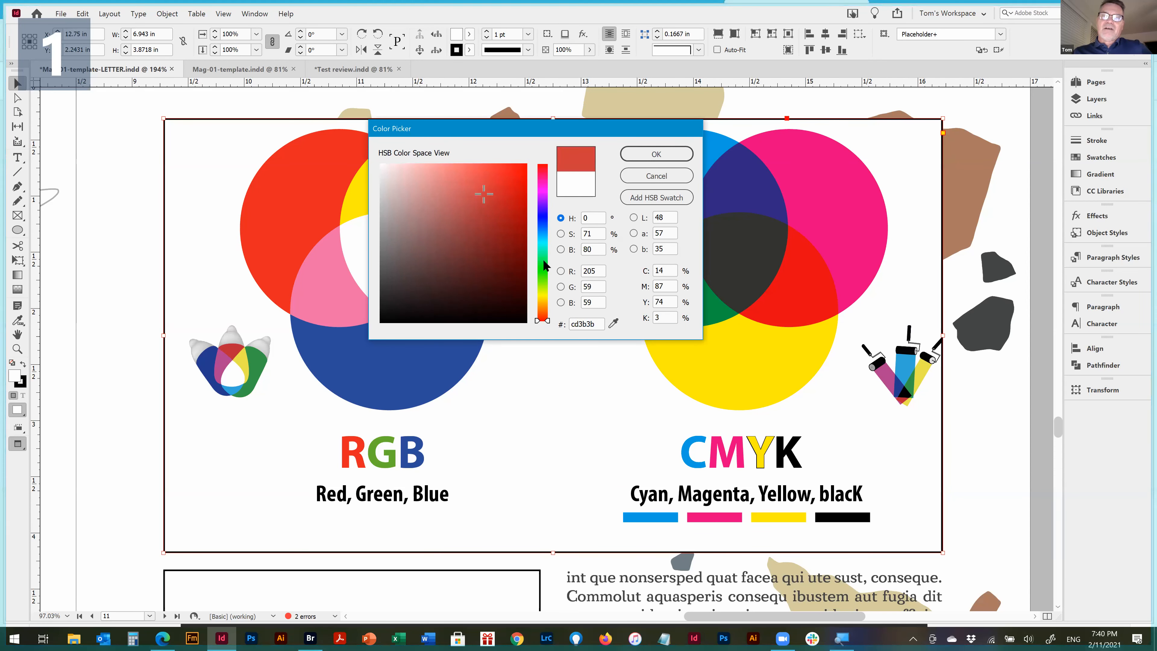
mouse_move(545, 289)
mouse_down()
mouse_move(544, 234)
mouse_move(545, 262)
mouse_up()
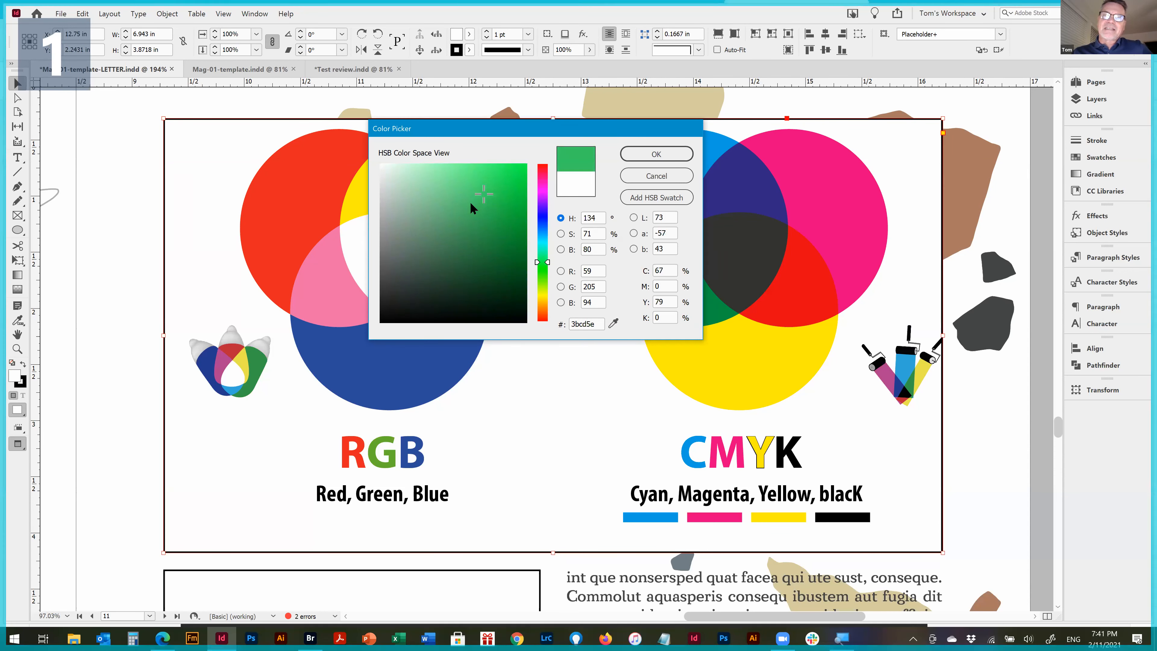
mouse_move(479, 198)
mouse_down()
mouse_move(465, 189)
mouse_move(456, 202)
mouse_up()
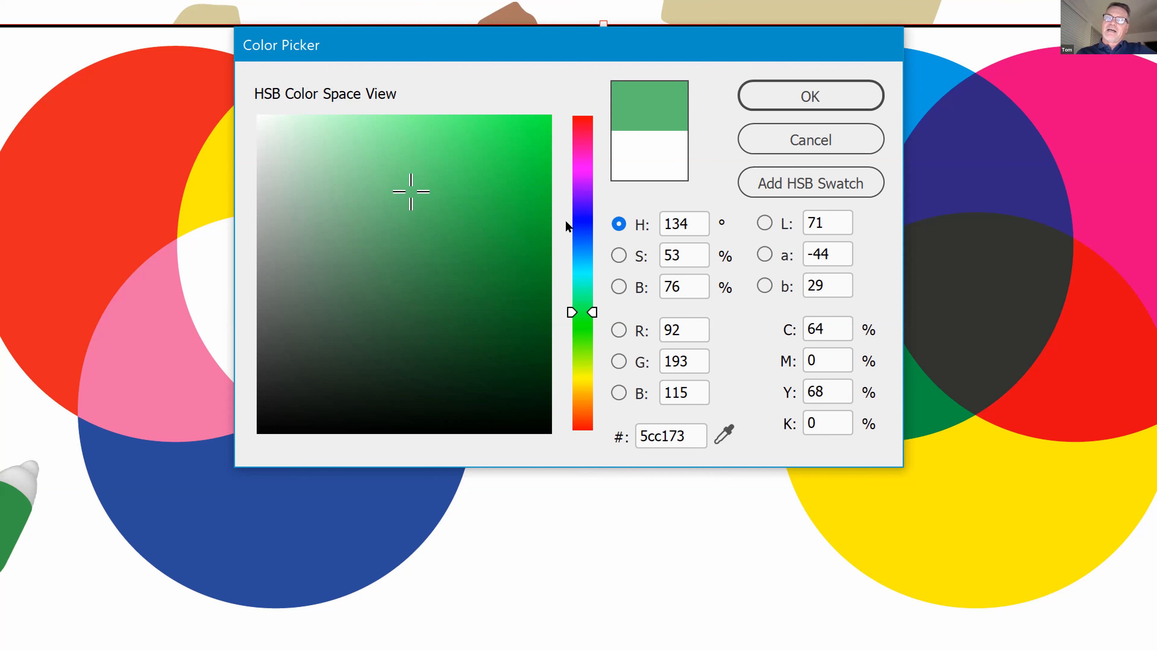
Set the picked color's hue to 120°
click(605, 218)
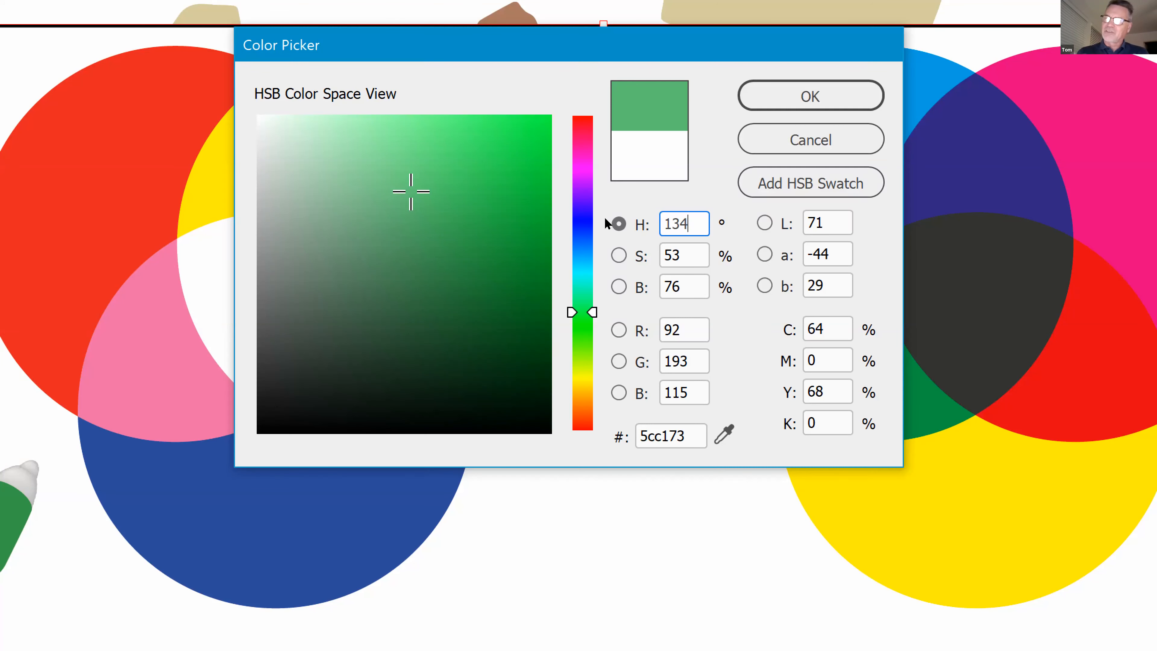
key(shift+Left)
key(shift+Left)
text(20)
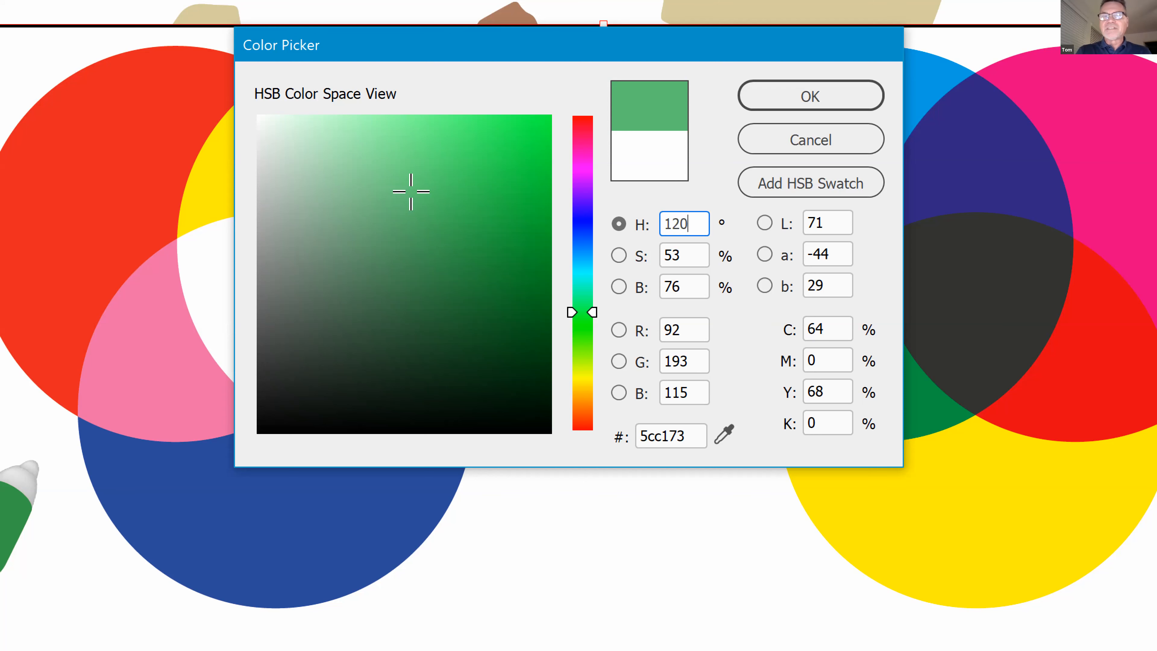
key(Tab)
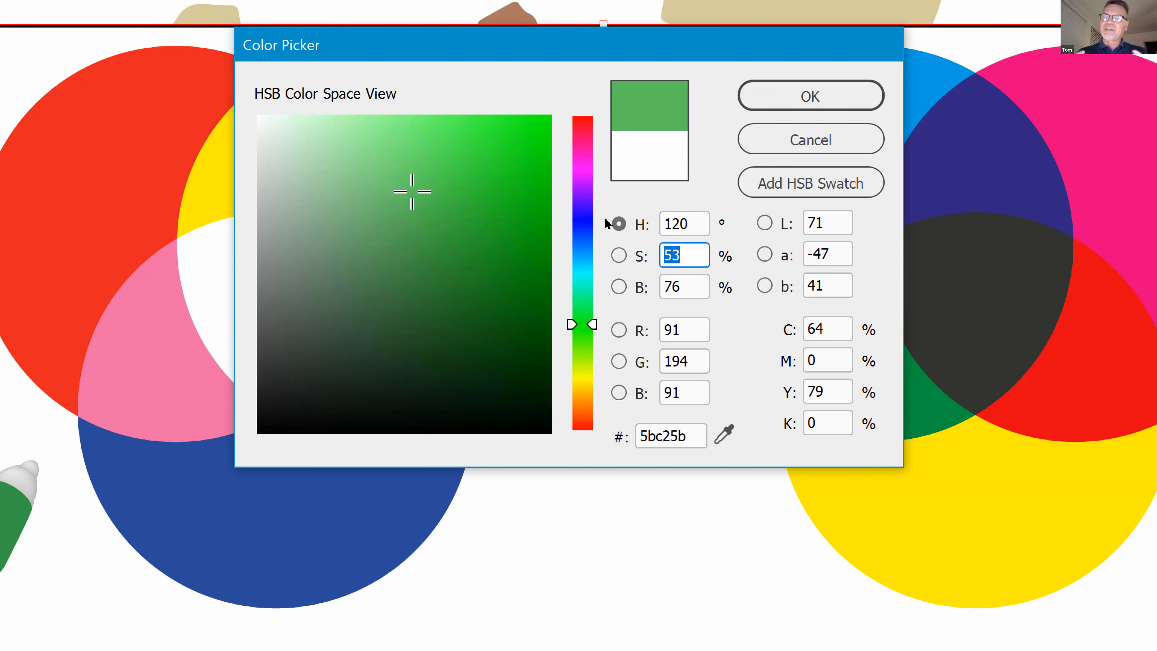